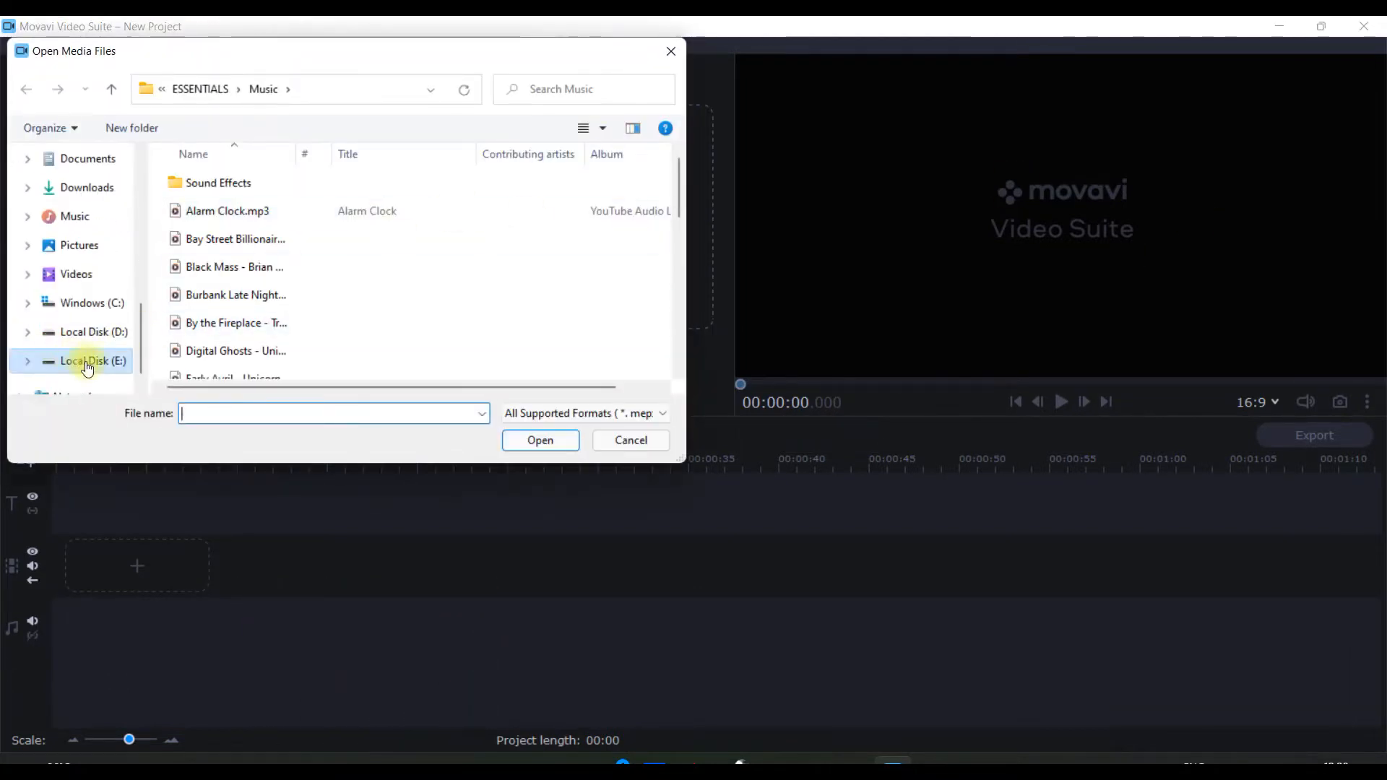
Step: Import GB Video.mp4 from the CANVA LOGO folder inside FOR YOUTUBE
click(171, 93)
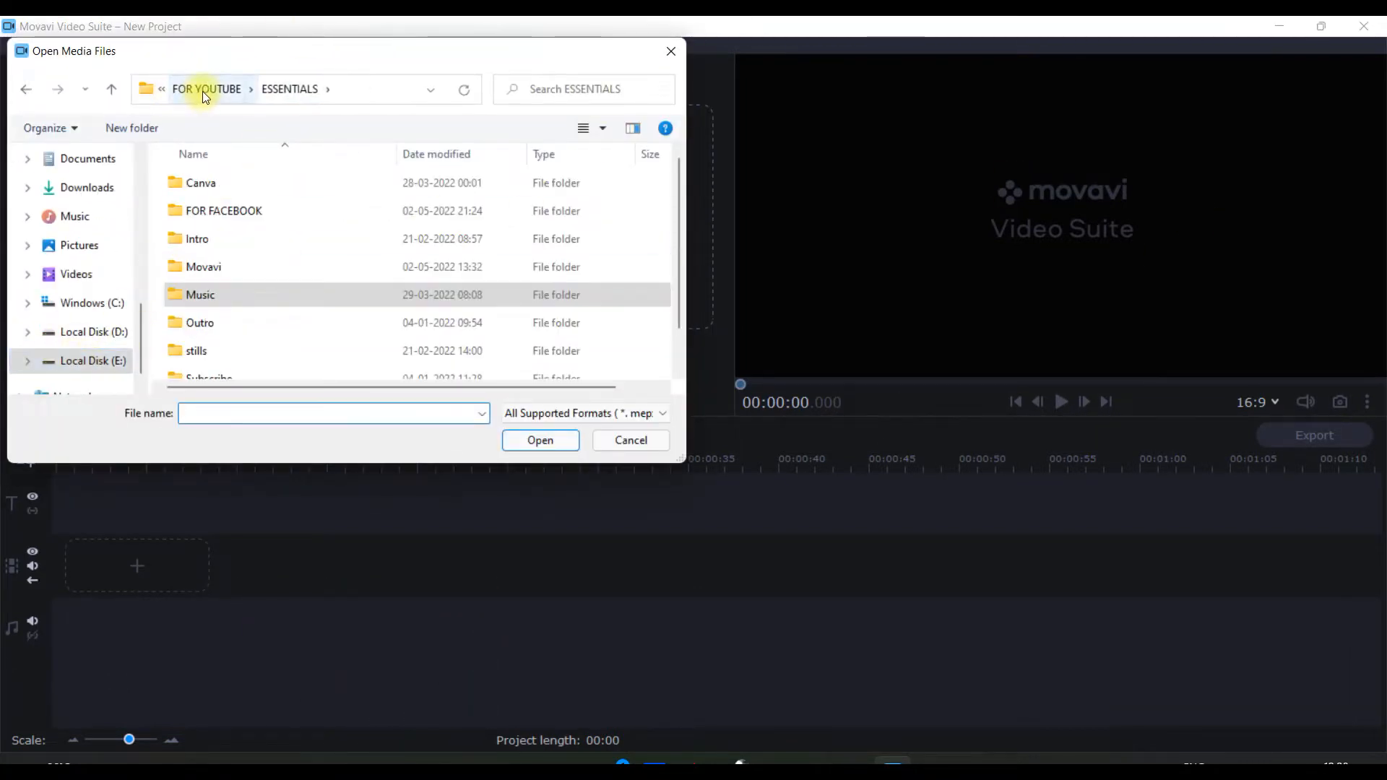
click(202, 92)
double_click(250, 179)
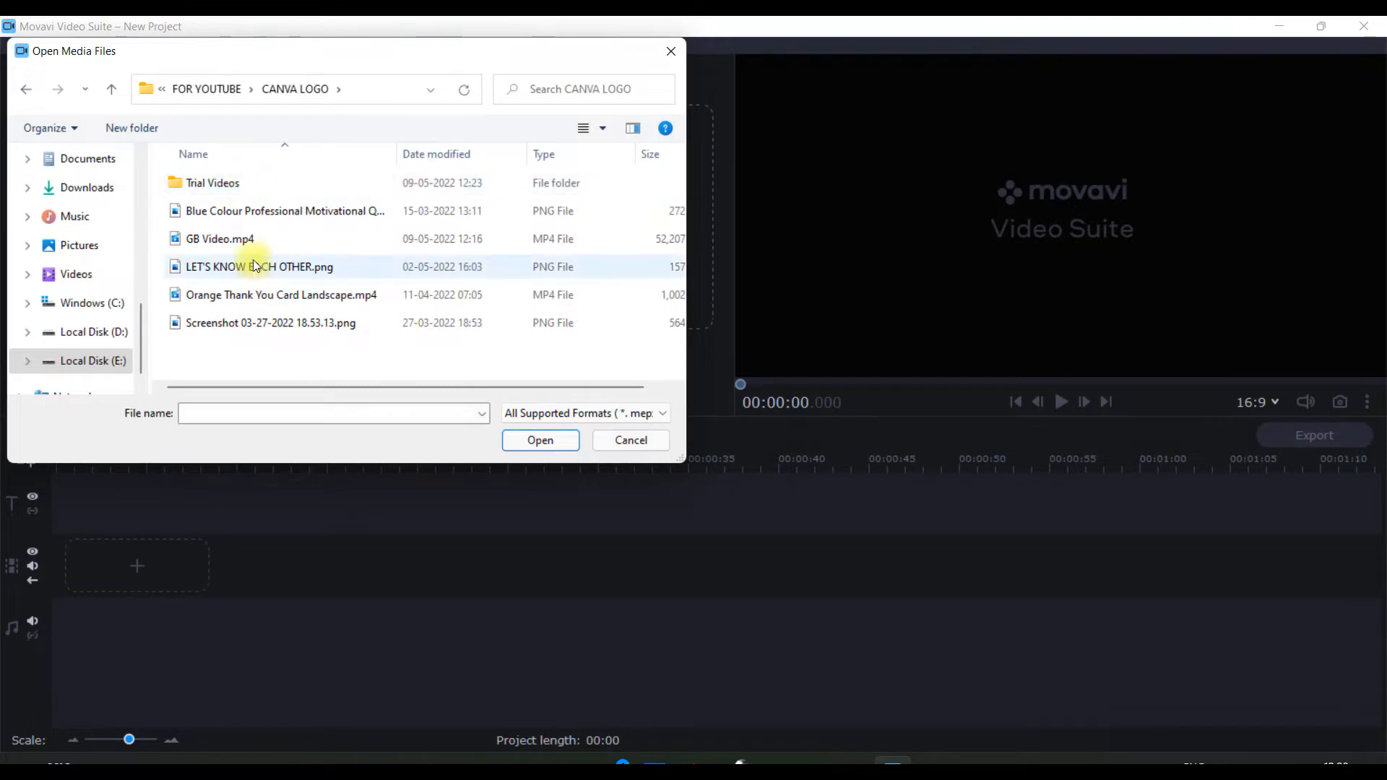
click(248, 235)
click(547, 440)
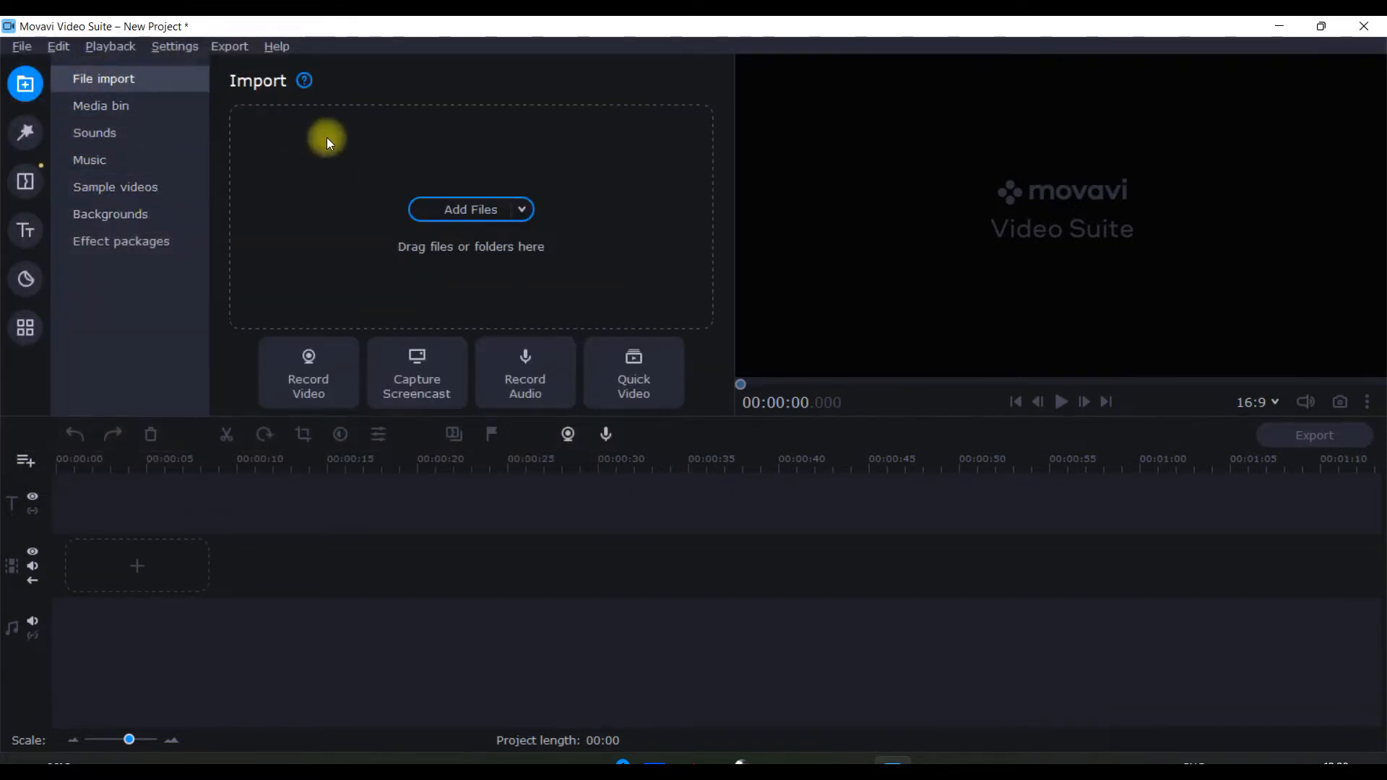
Step: Import Drifting with Cars.mp4, Timelapse of a Cold Winter Day.mp4 and video.mp4 from the Trial Videos folder
click(478, 216)
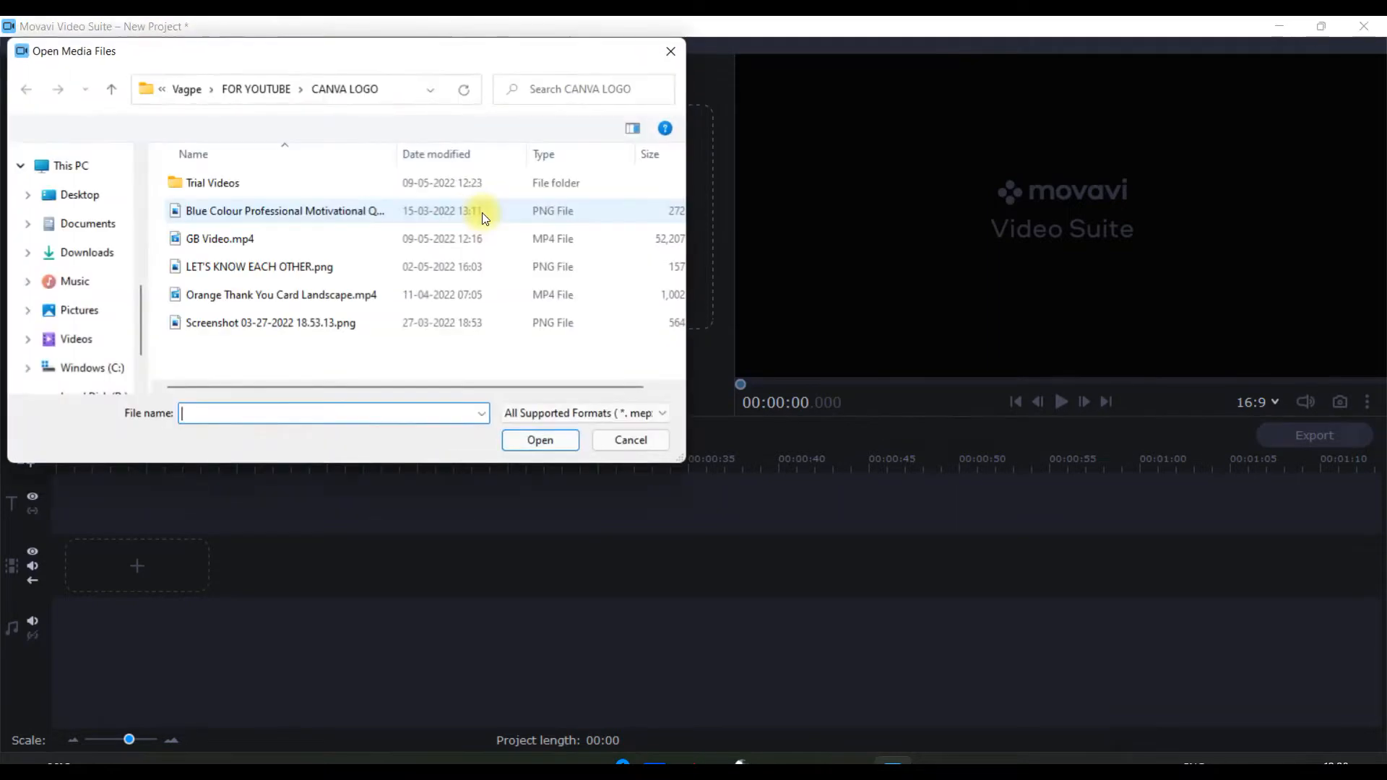
double_click(217, 179)
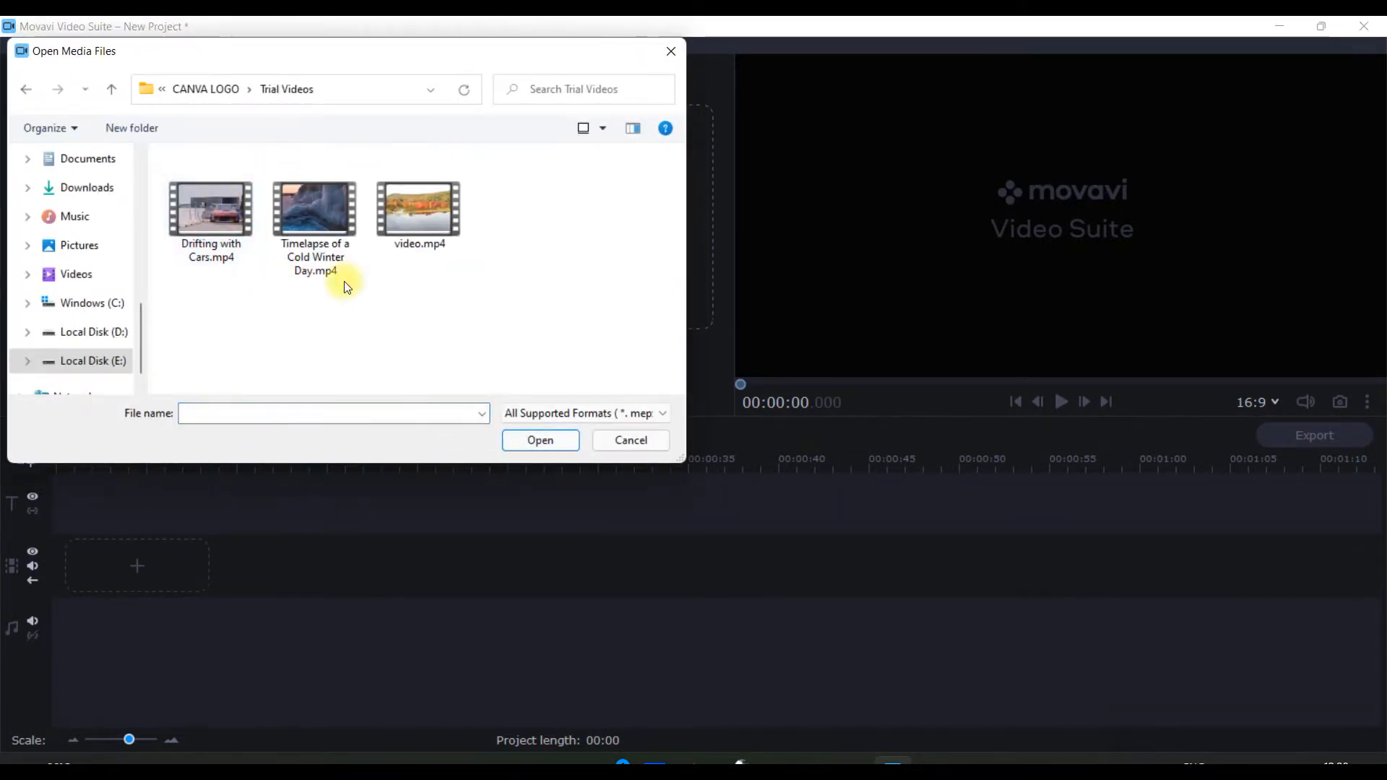
drag(498, 263, 172, 233)
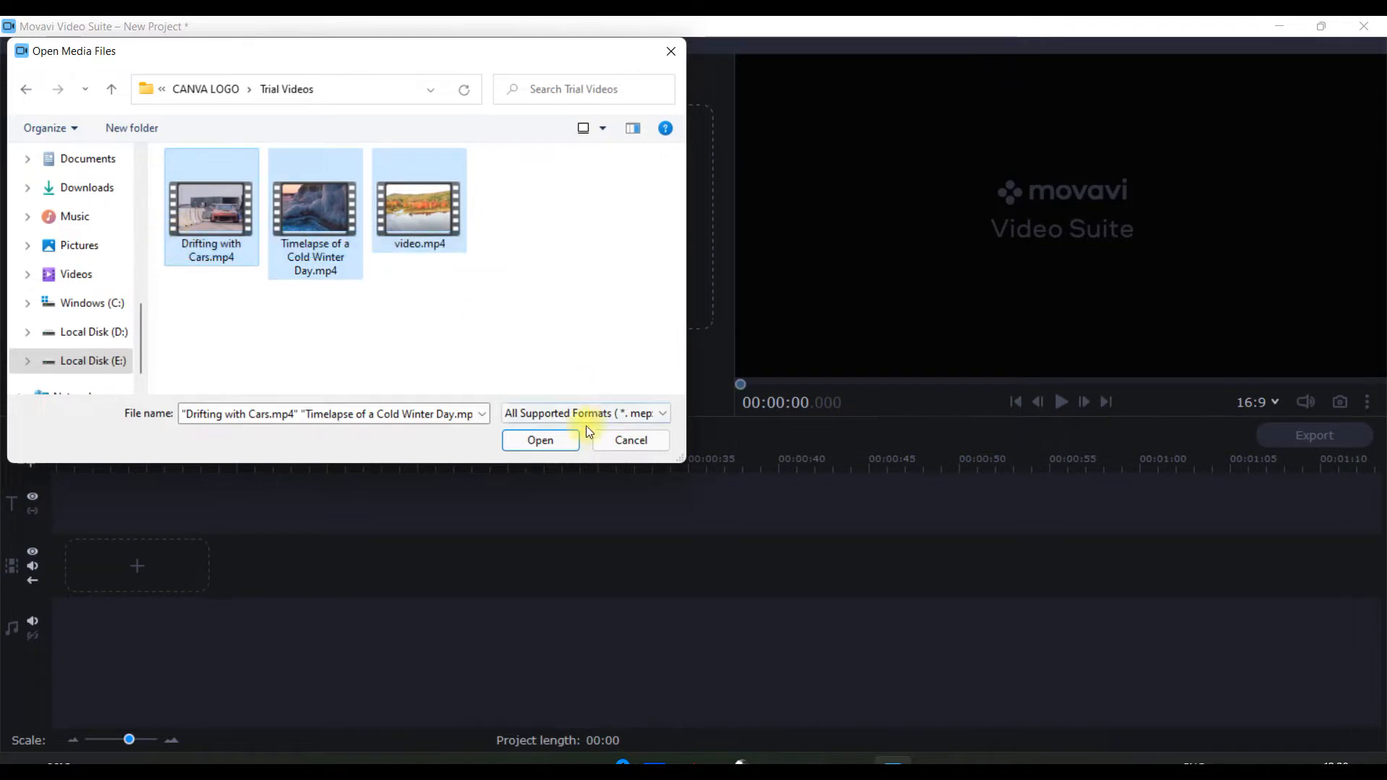
click(555, 436)
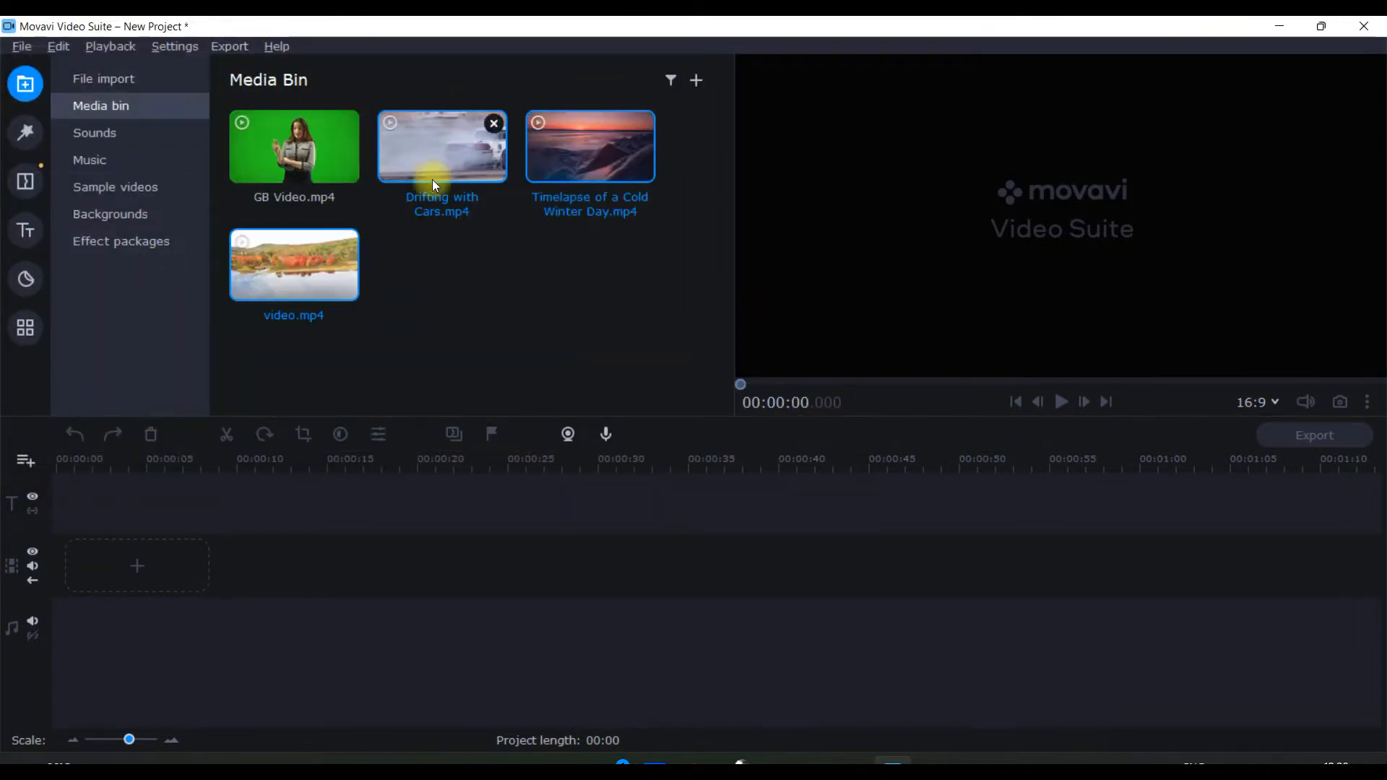
Step: Import the images 1.png, 2.png and 3.png into the media bin
click(118, 82)
scroll(86, 300, up, 3)
click(84, 195)
click(254, 294)
shift+click(308, 351)
click(540, 440)
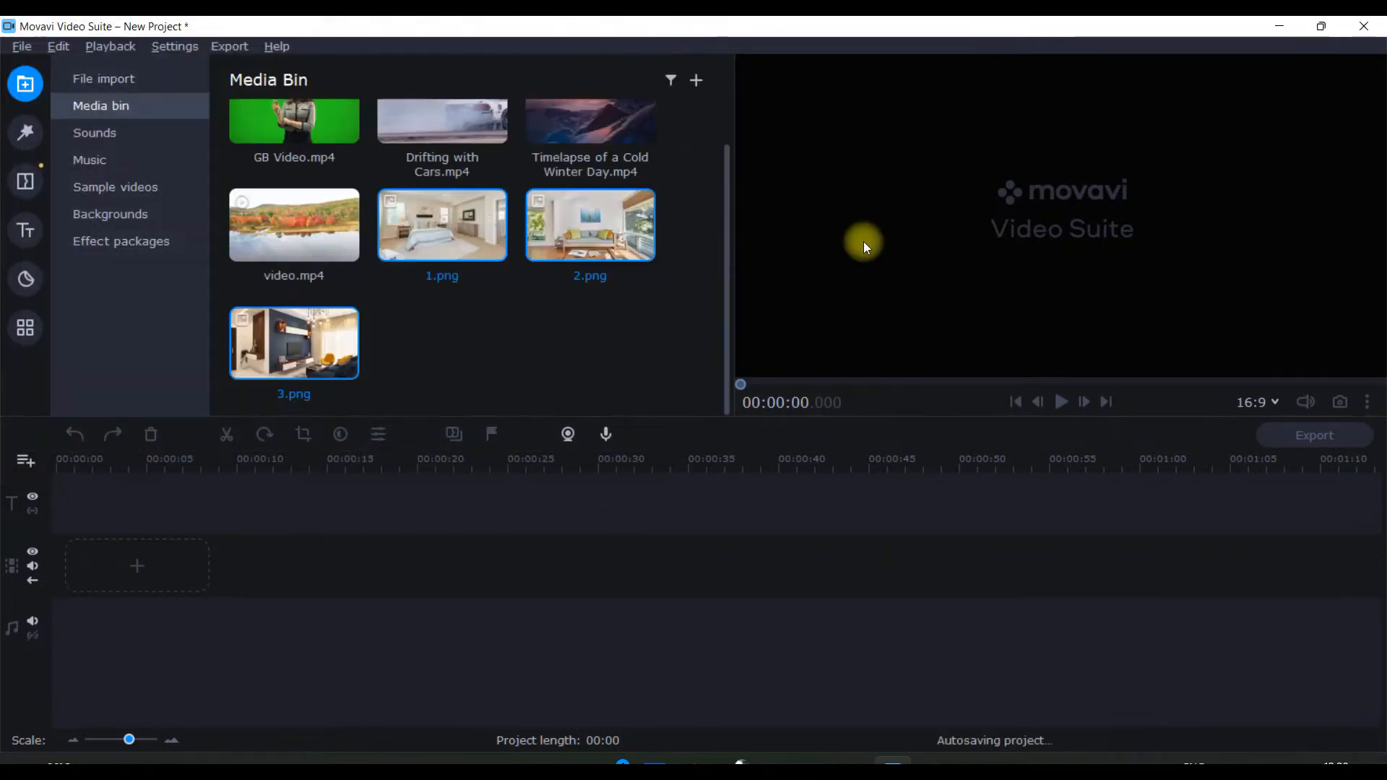
scroll(706, 410, up, 2)
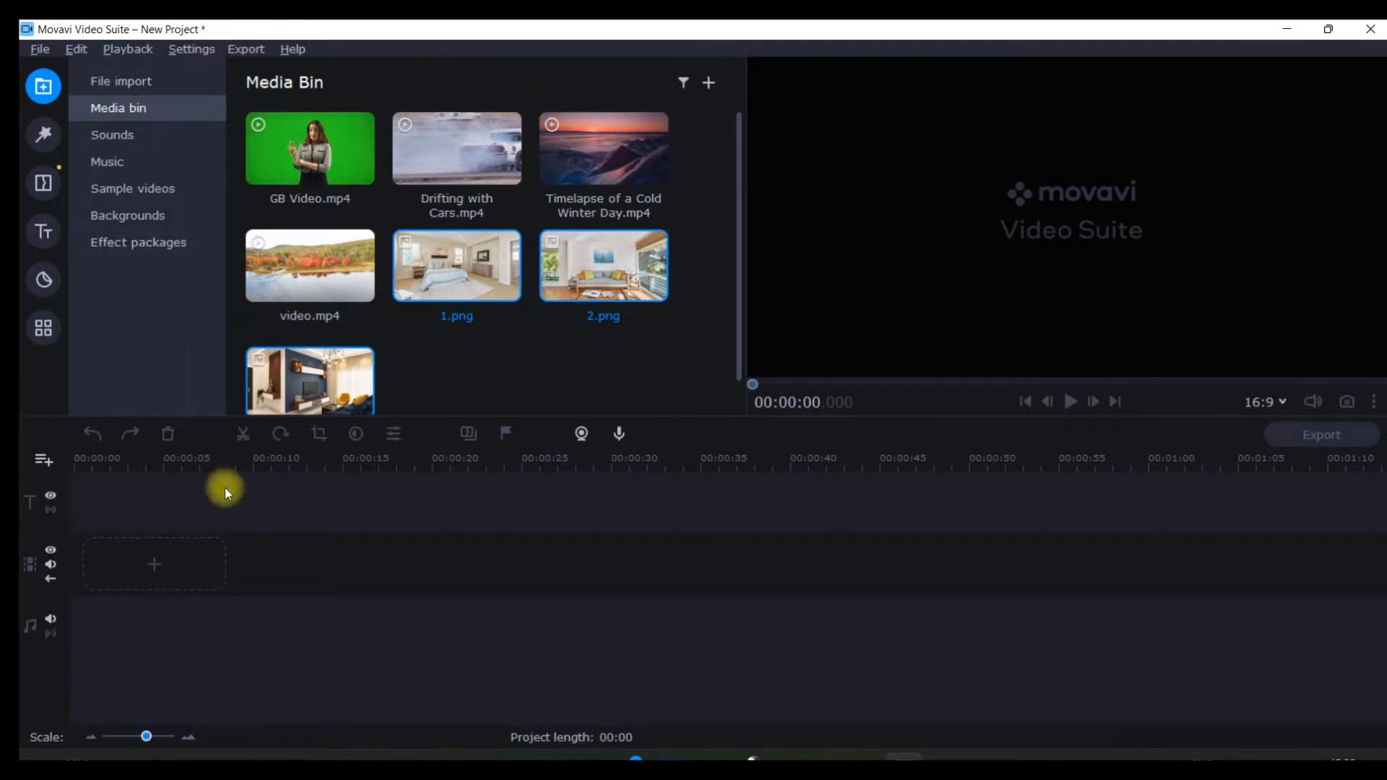
Step: Add an overlay video track and place 1.png, 2.png and 3.png at the start of the main video track
click(50, 459)
click(124, 496)
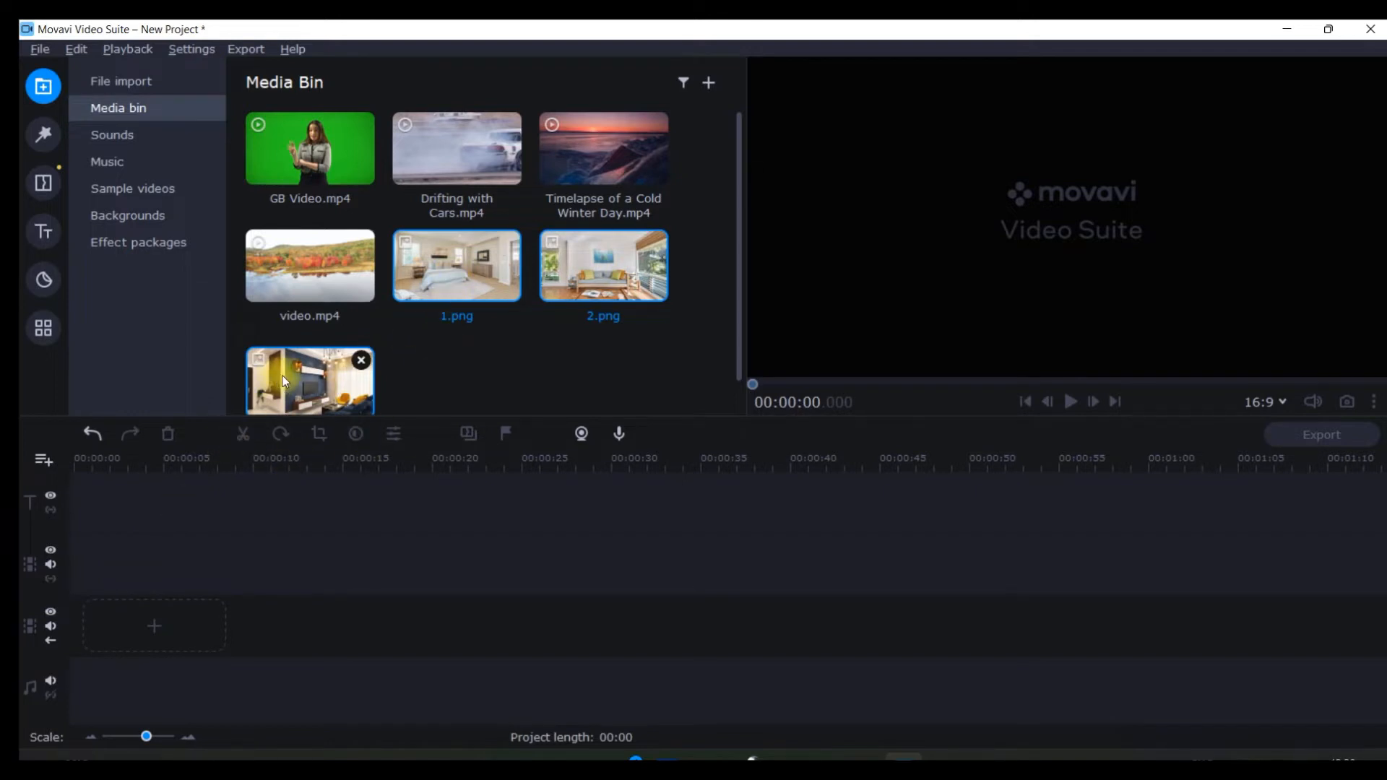
drag(613, 276, 559, 237)
drag(301, 359, 319, 304)
drag(456, 270, 75, 596)
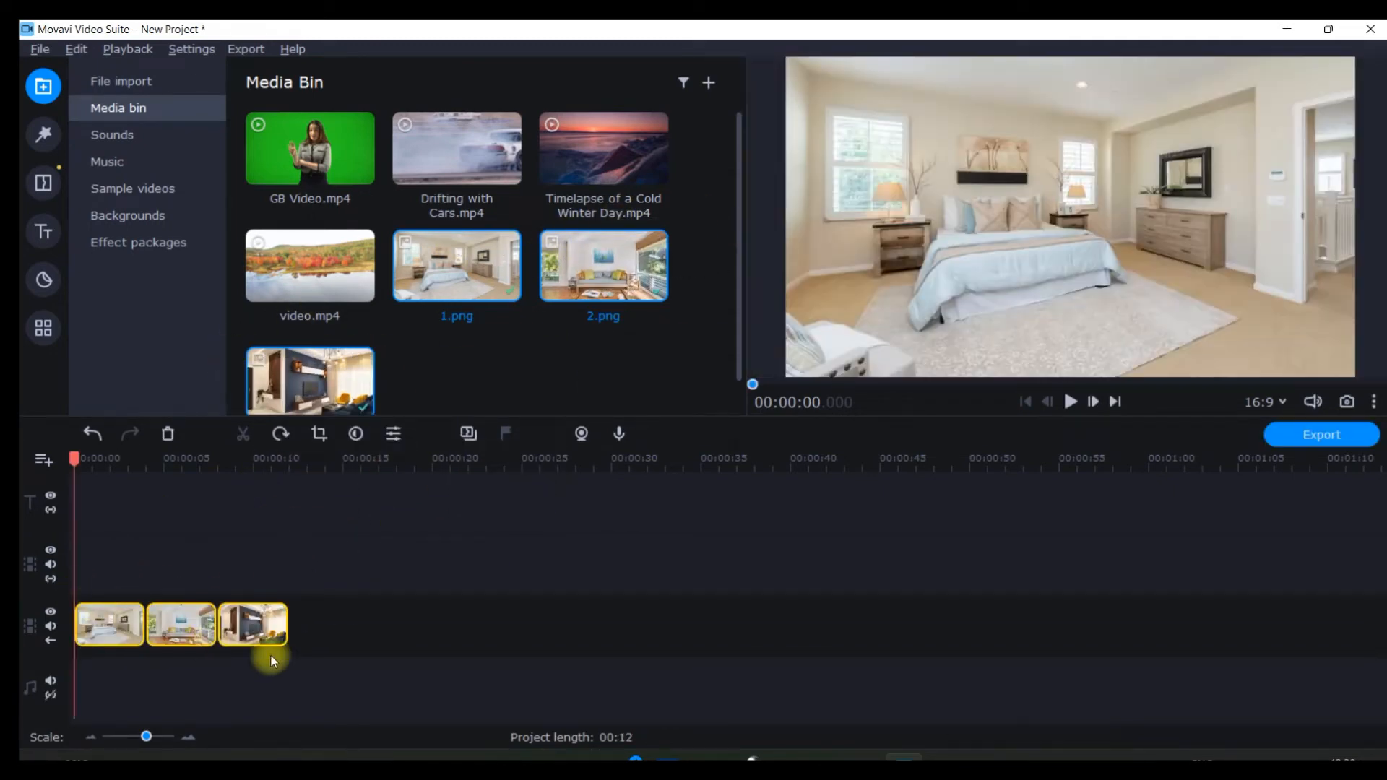
Step: Delete the 1.png and 3.png clips from the timeline and extend the 2.png clip to about 20 seconds
click(118, 614)
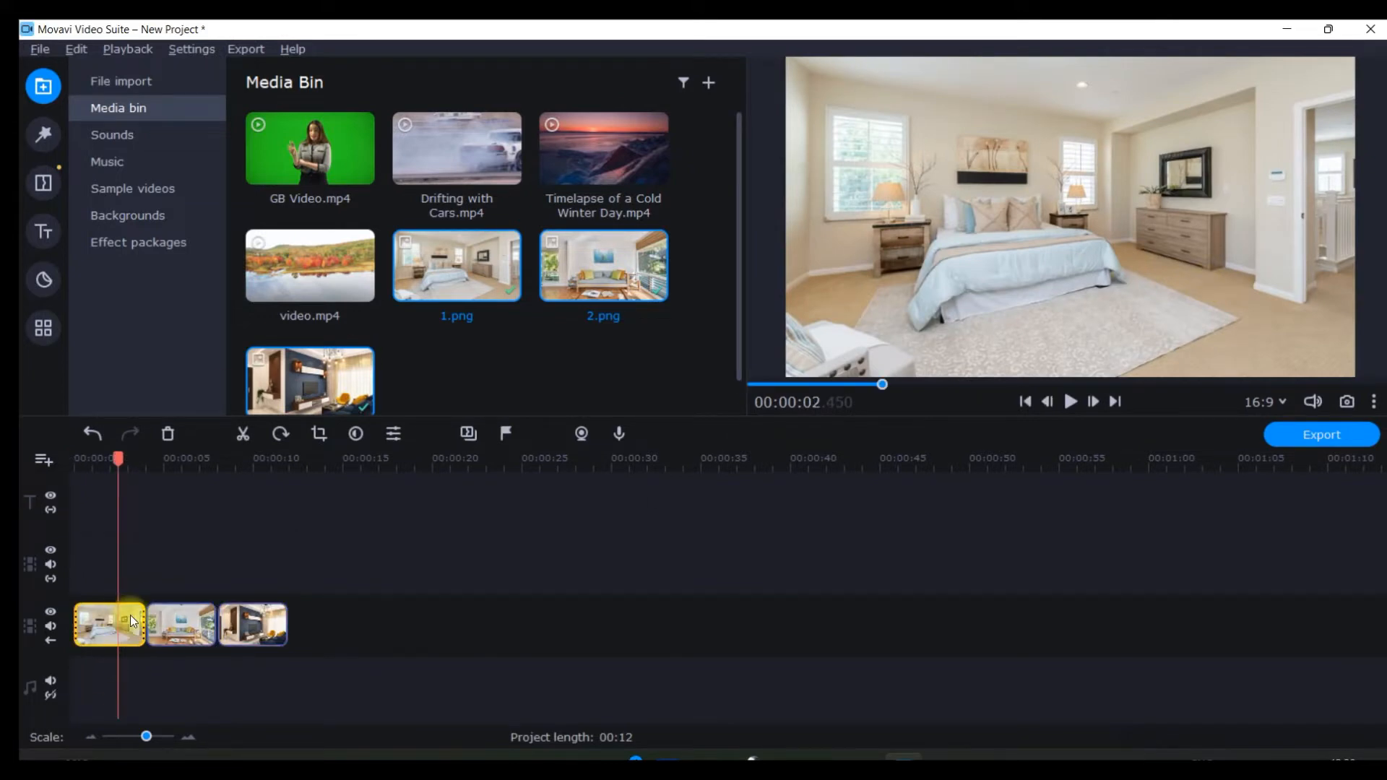
click(132, 640)
key(Delete)
click(180, 626)
key(Delete)
click(93, 635)
drag(143, 620, 434, 619)
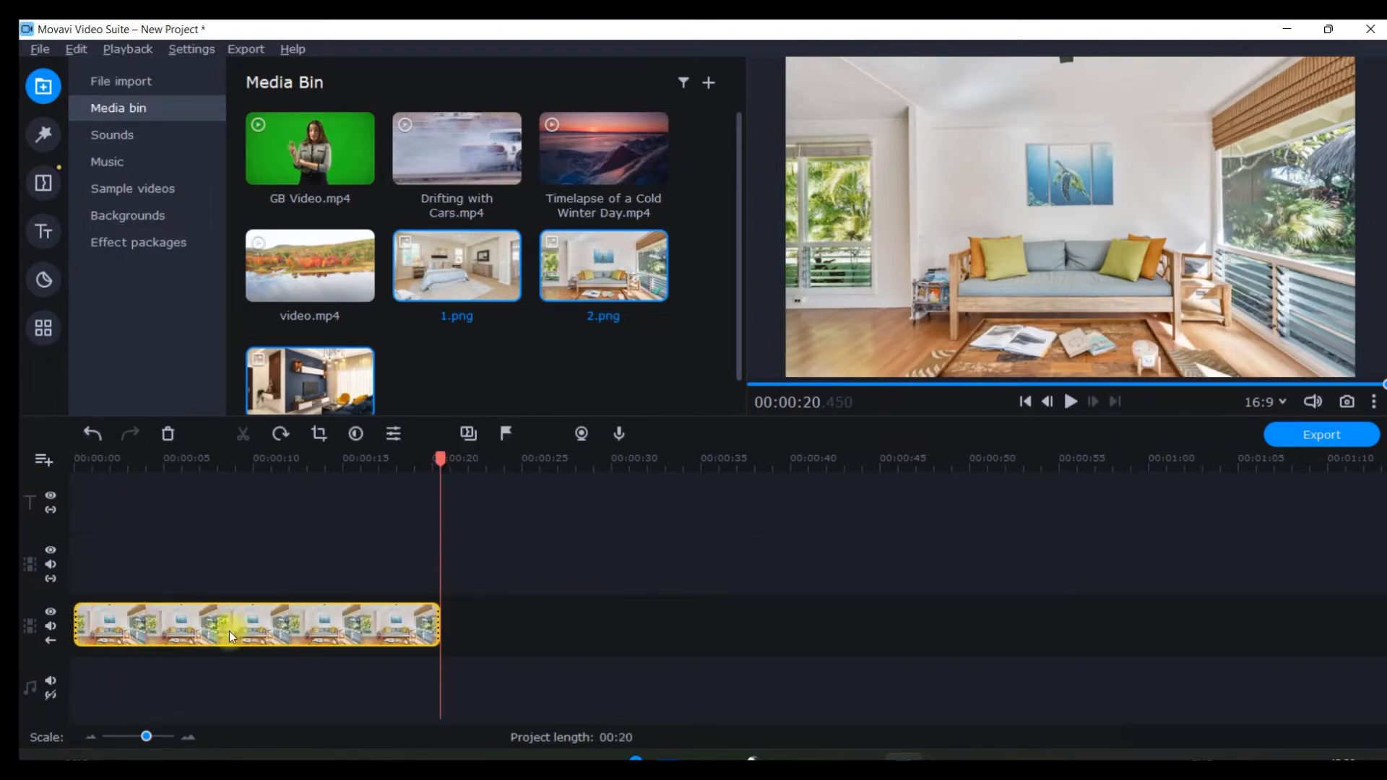
Step: Place GB Video.mp4 at the start of the overlay track and trim the 2.png clip to end with it at about 17 seconds
drag(318, 132, 71, 540)
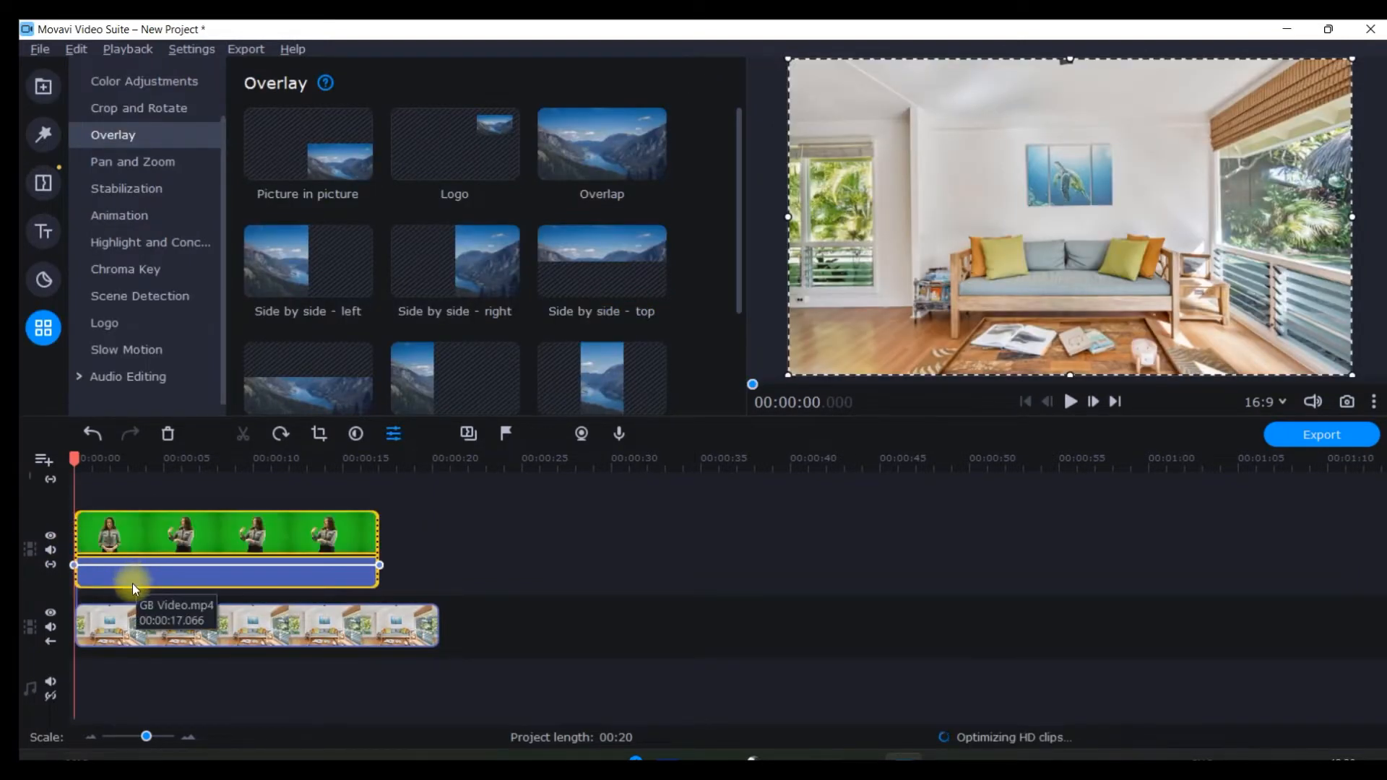
click(133, 574)
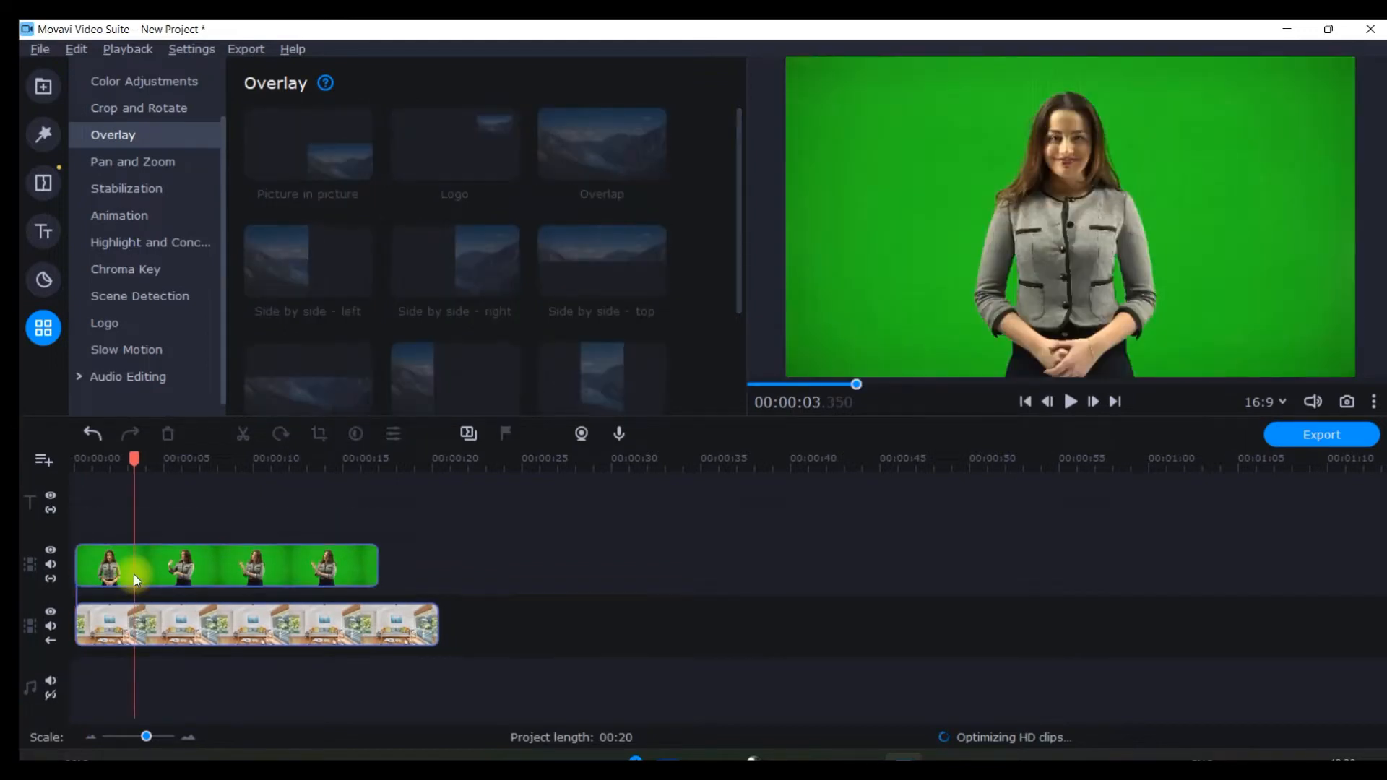
click(318, 624)
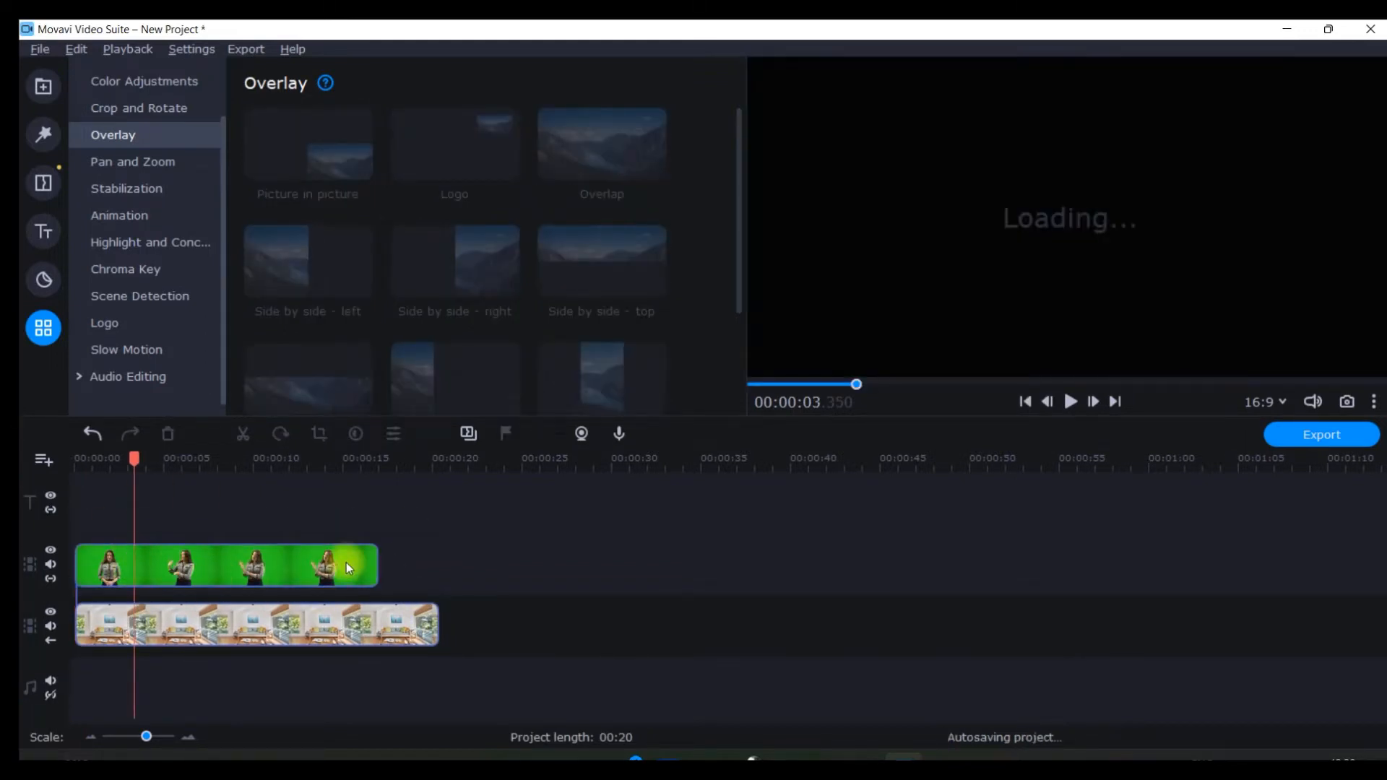
click(376, 571)
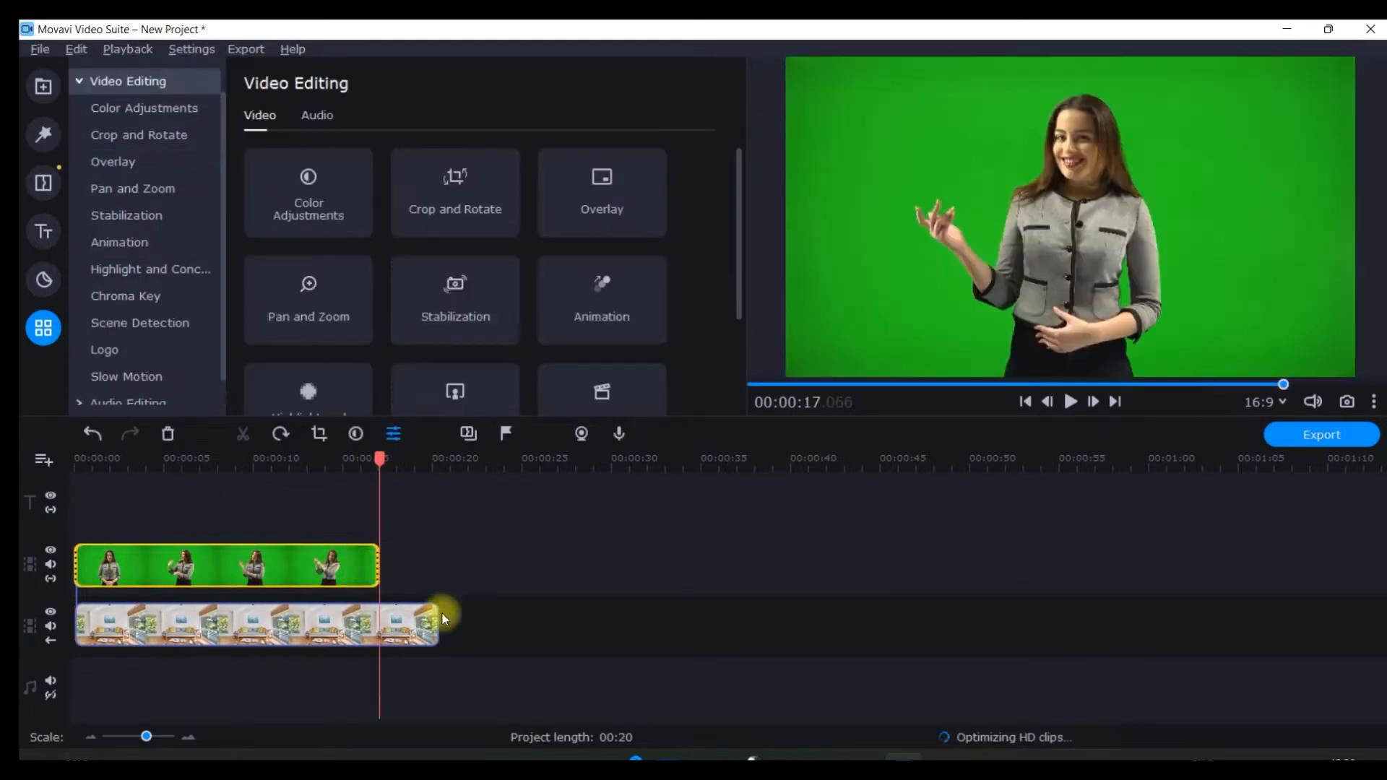
click(397, 619)
drag(439, 622, 379, 622)
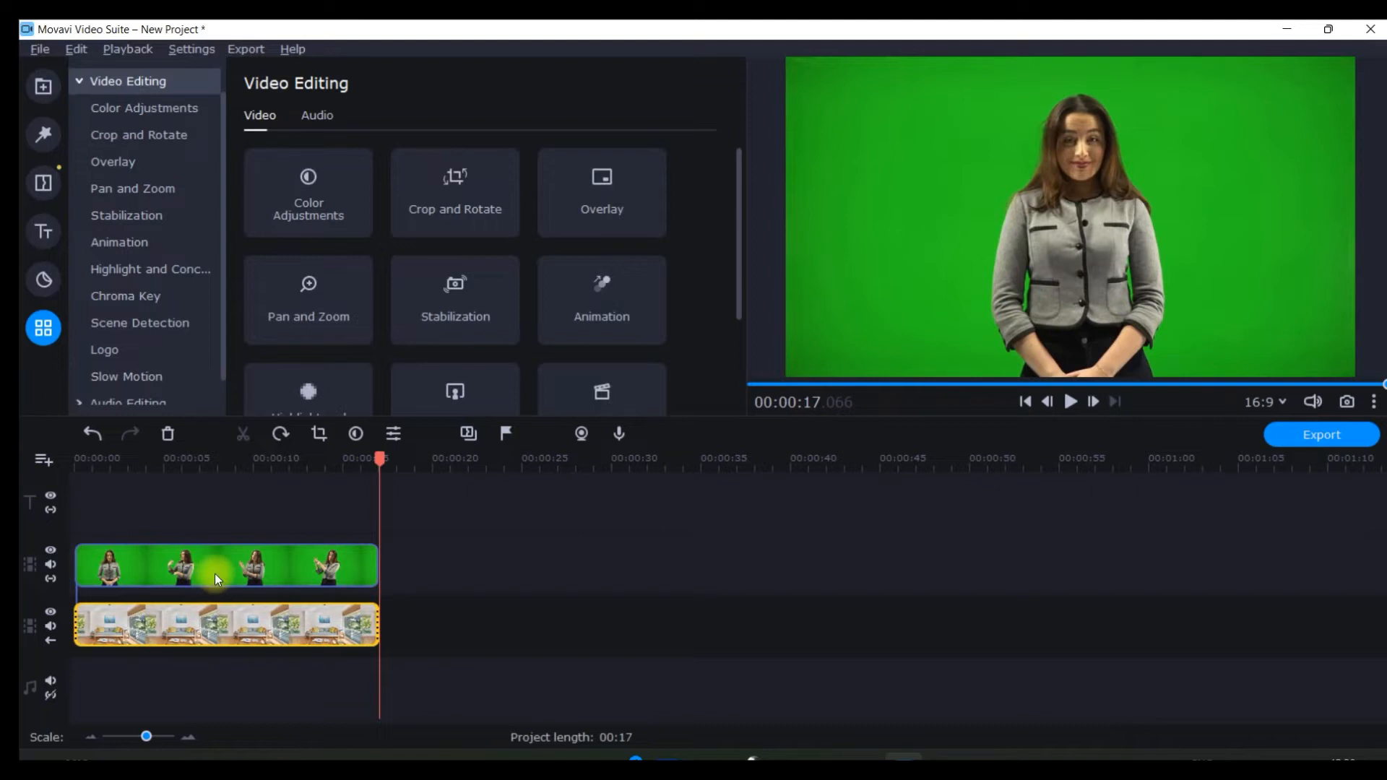
Step: Remove the green backdrop of the GB Video.mp4 clip with Chroma Key by sampling its green color in the preview
click(185, 634)
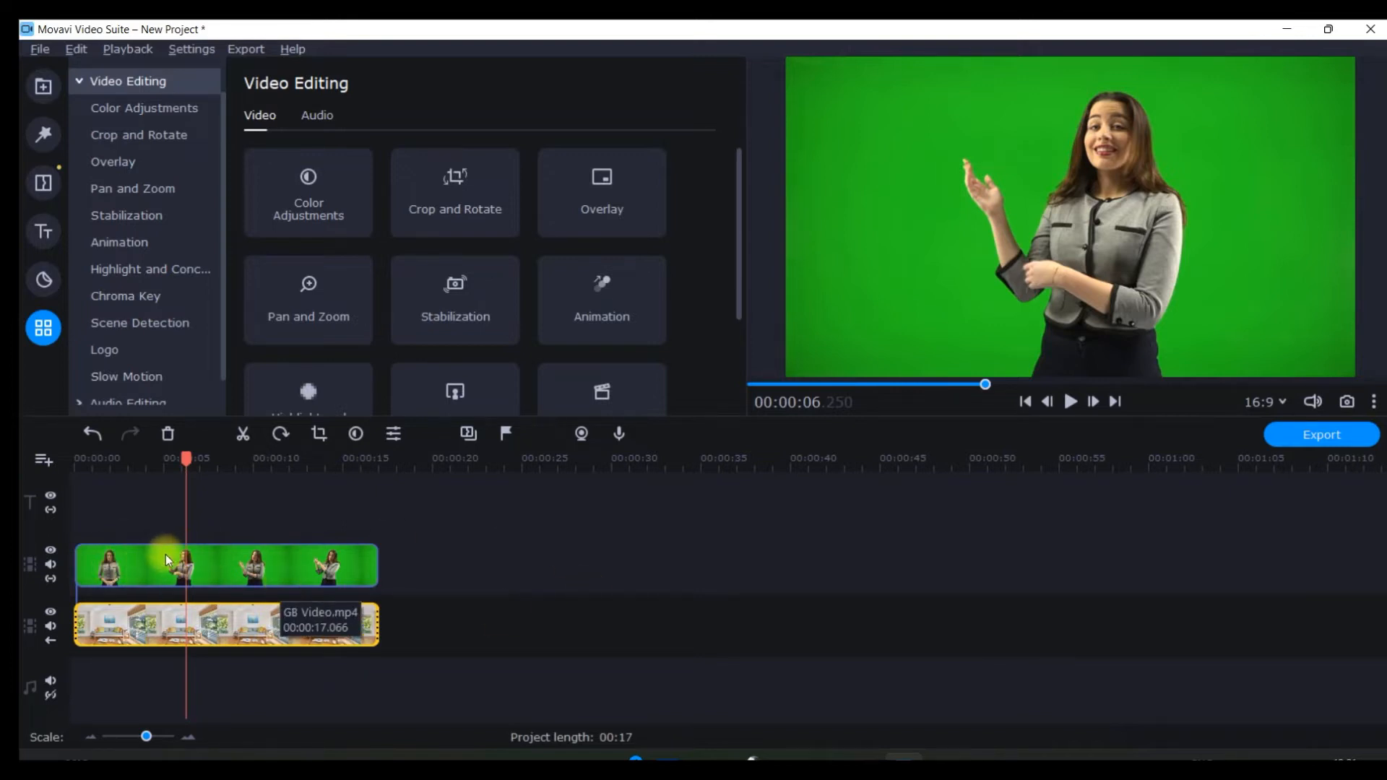
click(125, 566)
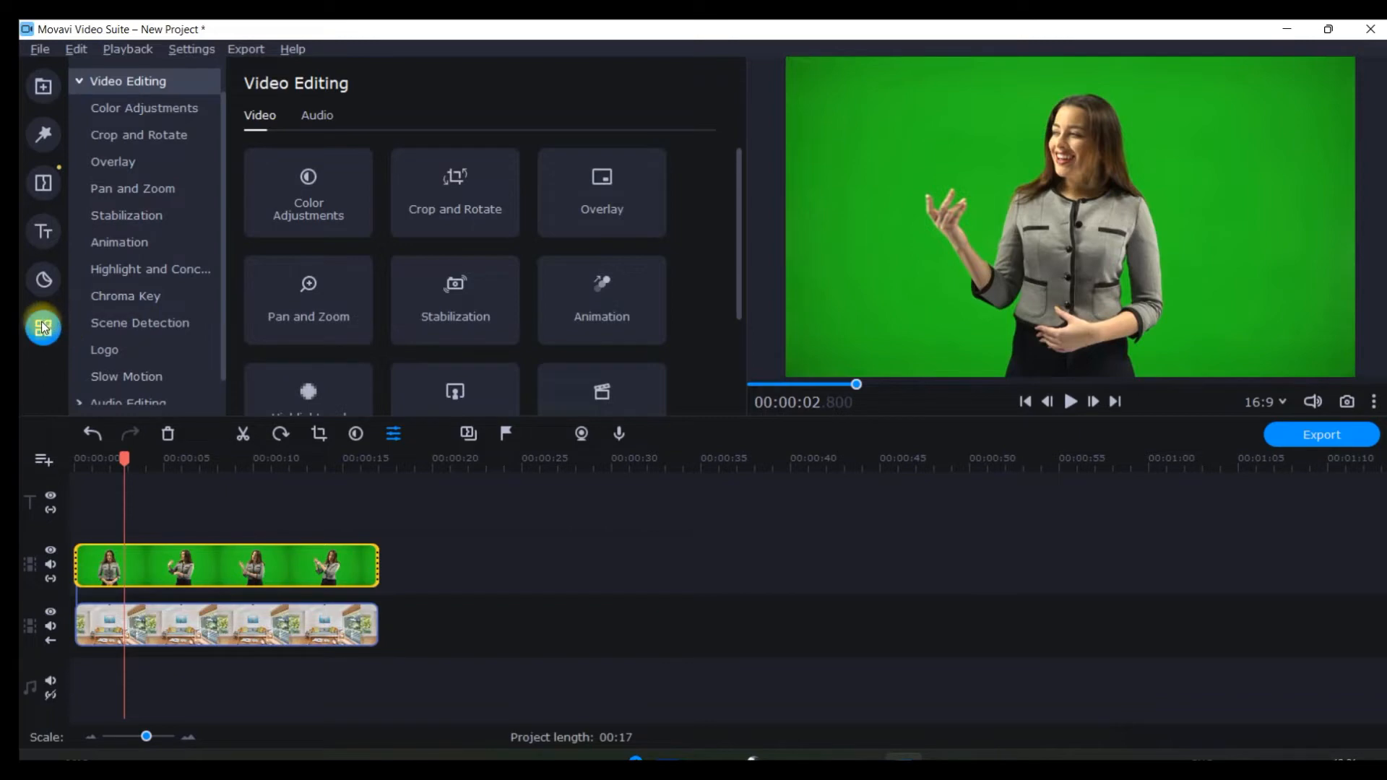
click(98, 82)
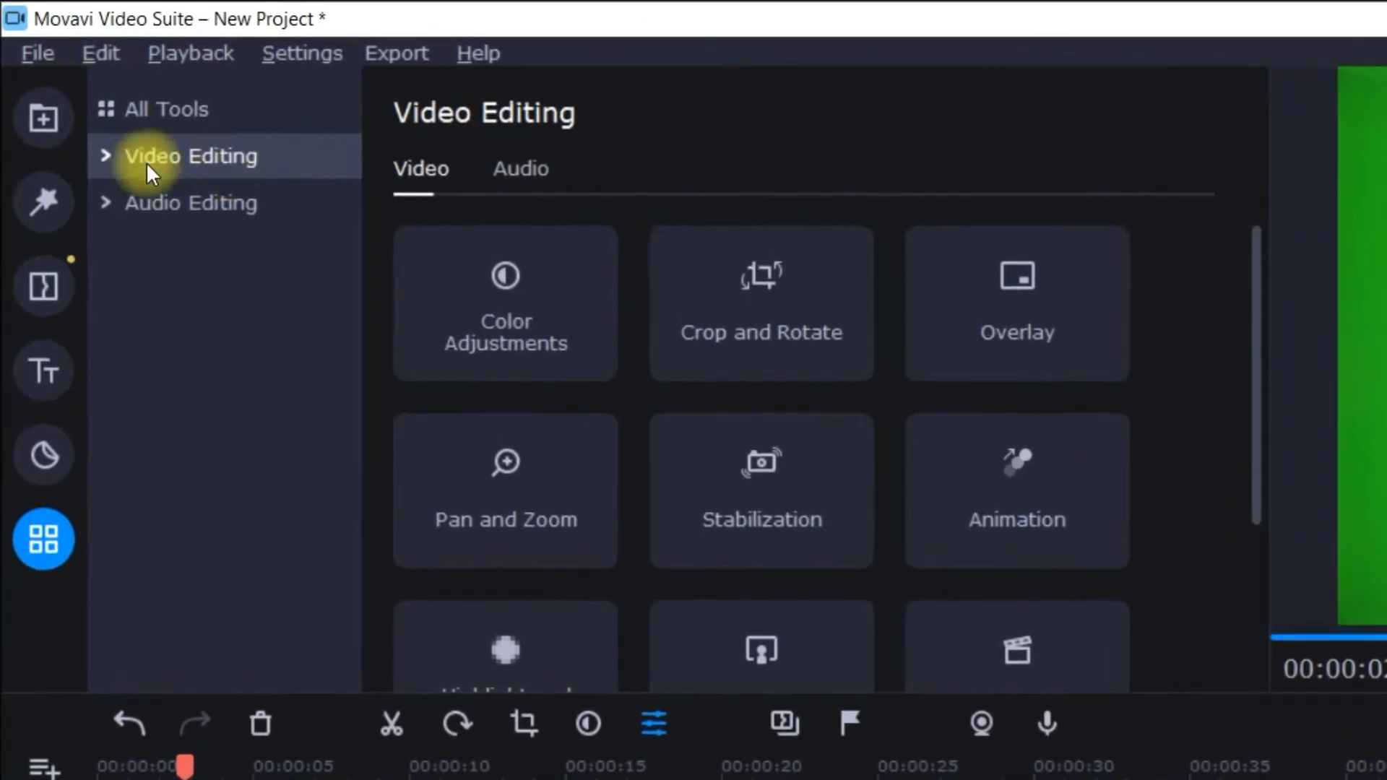
click(100, 154)
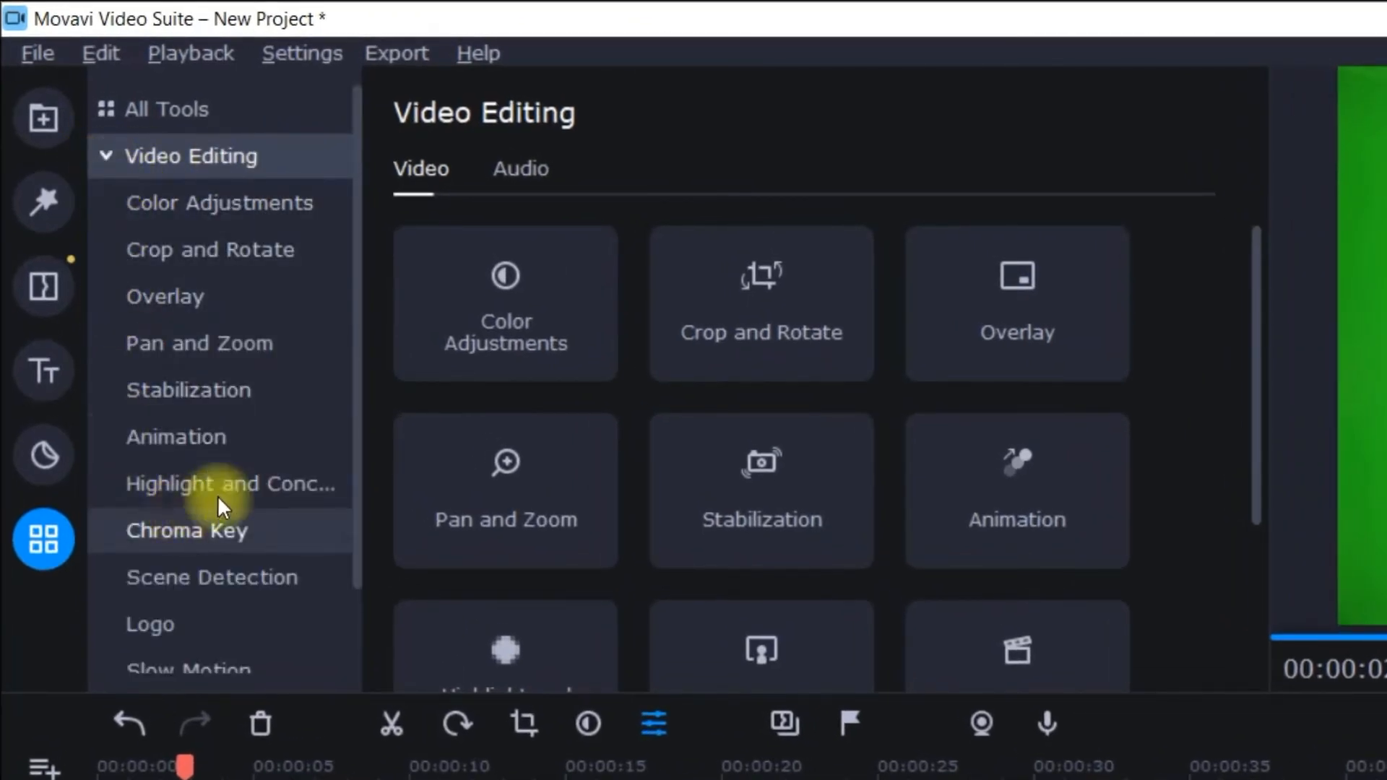
click(210, 528)
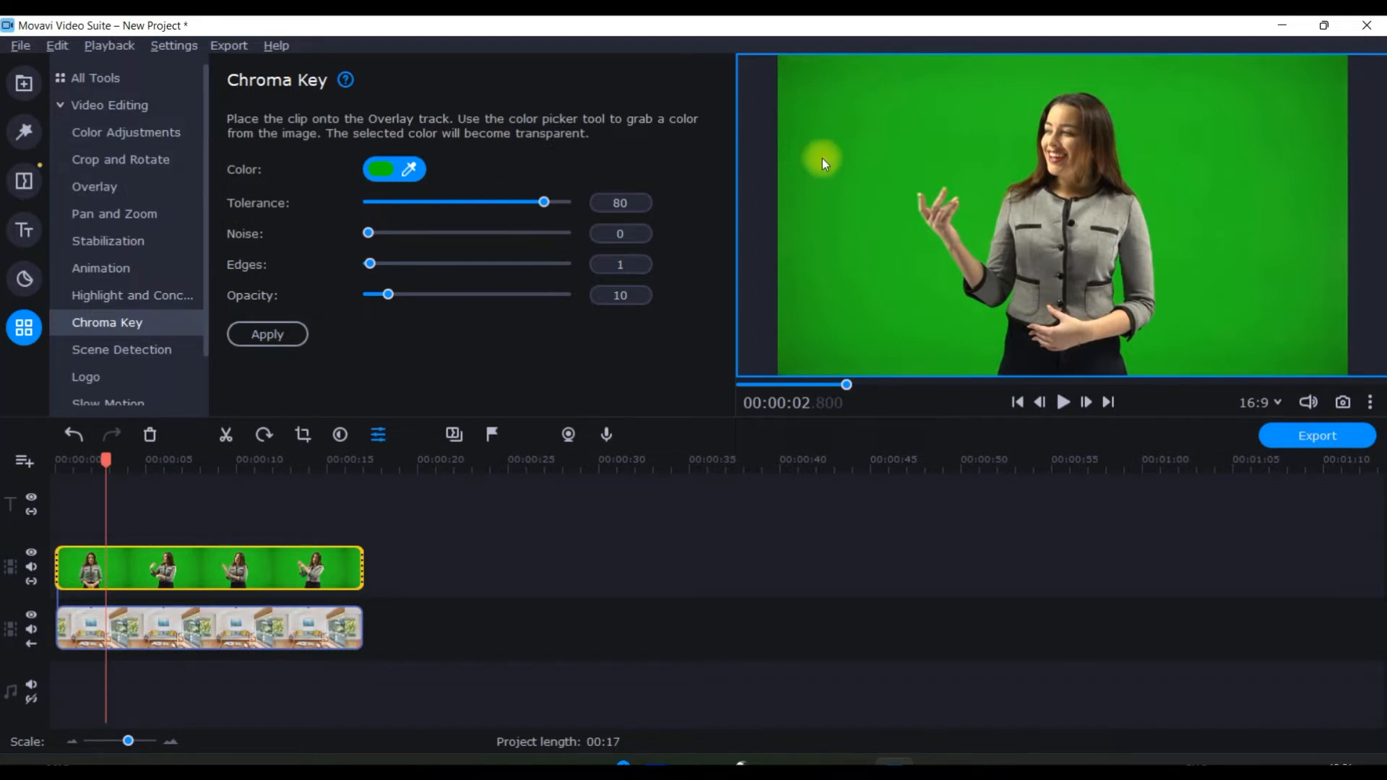
click(912, 127)
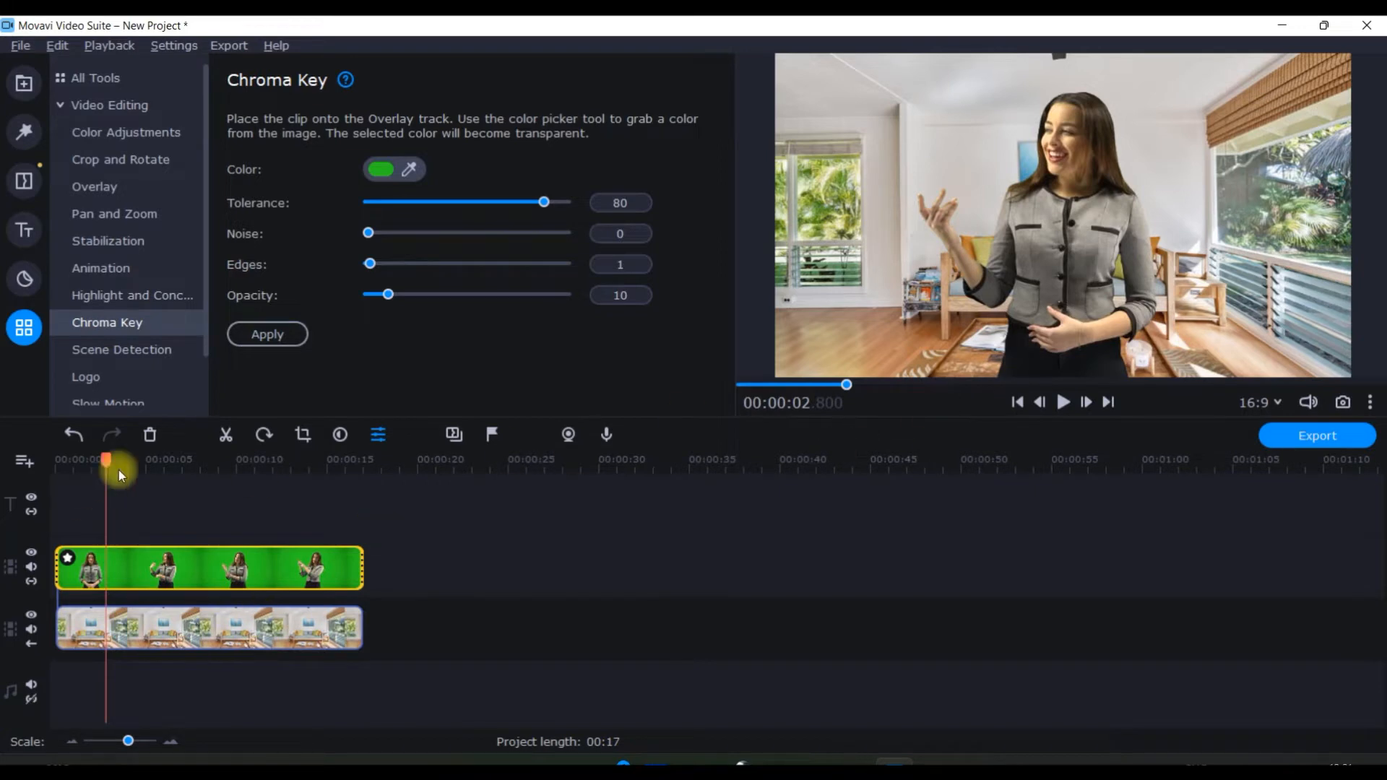
Step: Preview the keyed video from the beginning in an unpinned, maximized player and return to the editor
drag(98, 455, 55, 457)
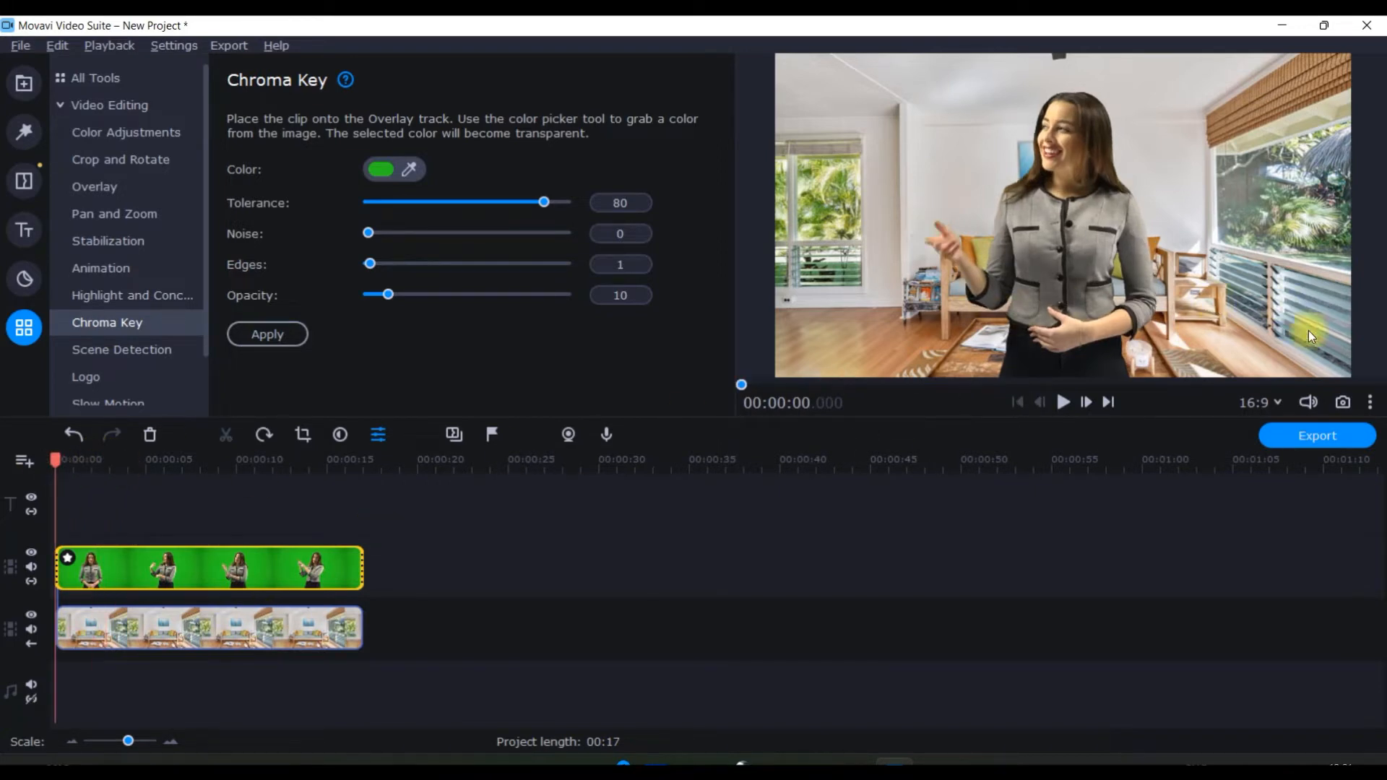
click(1369, 401)
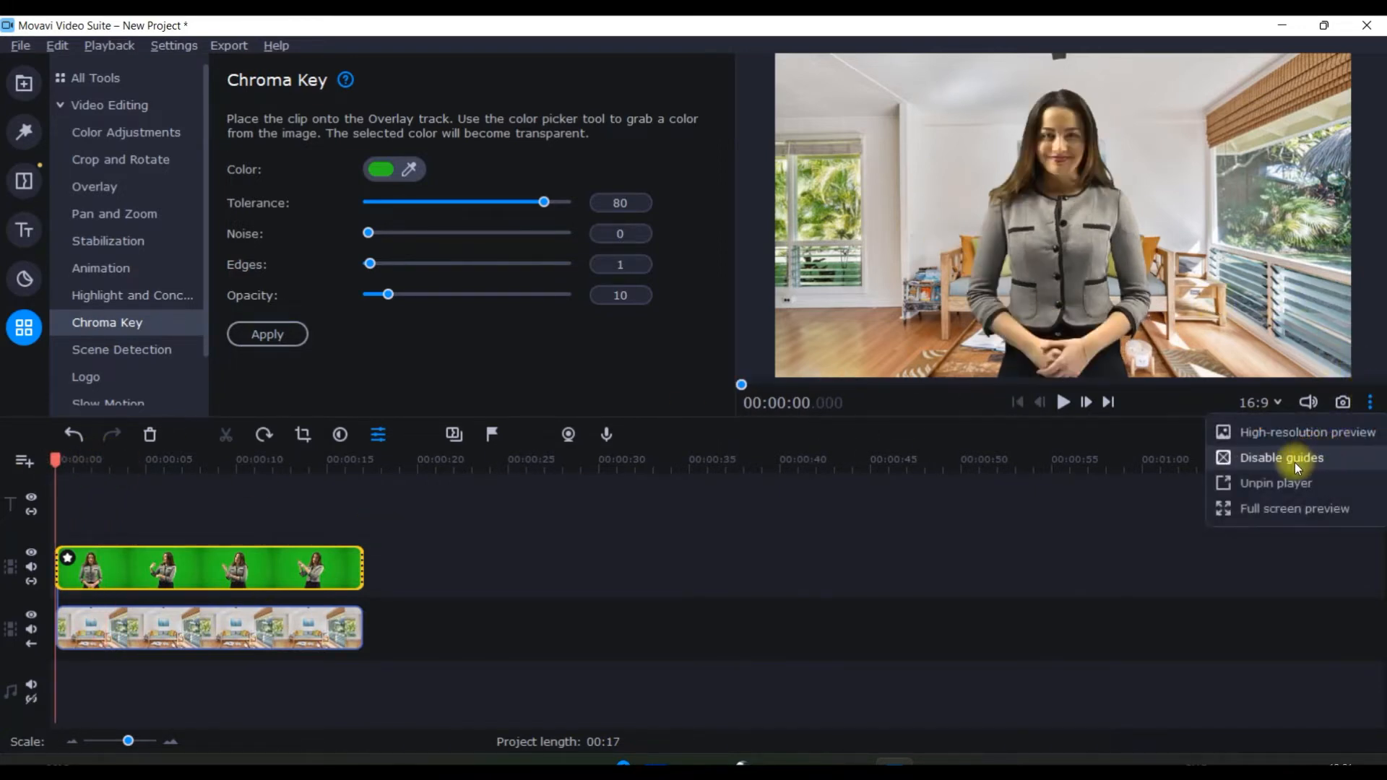
click(1276, 482)
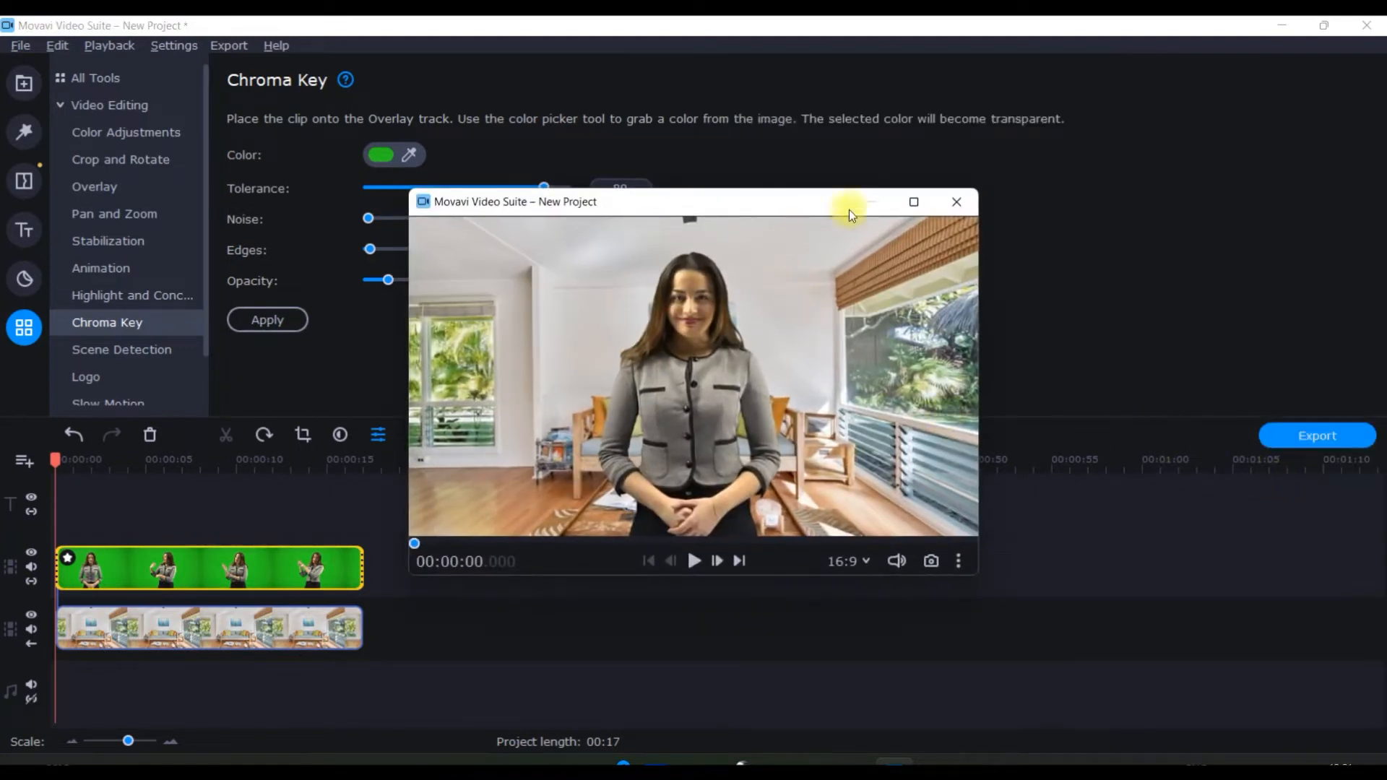
click(913, 201)
click(695, 739)
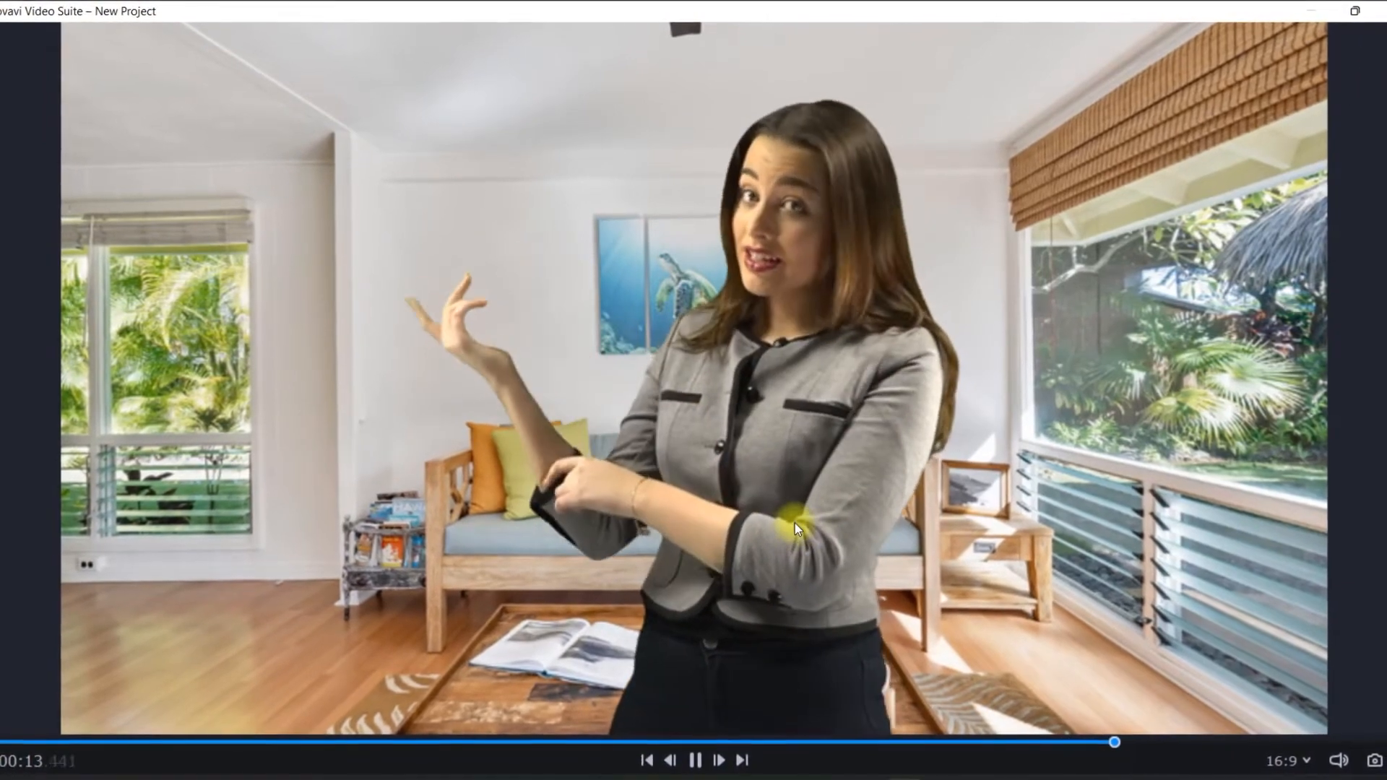
click(695, 760)
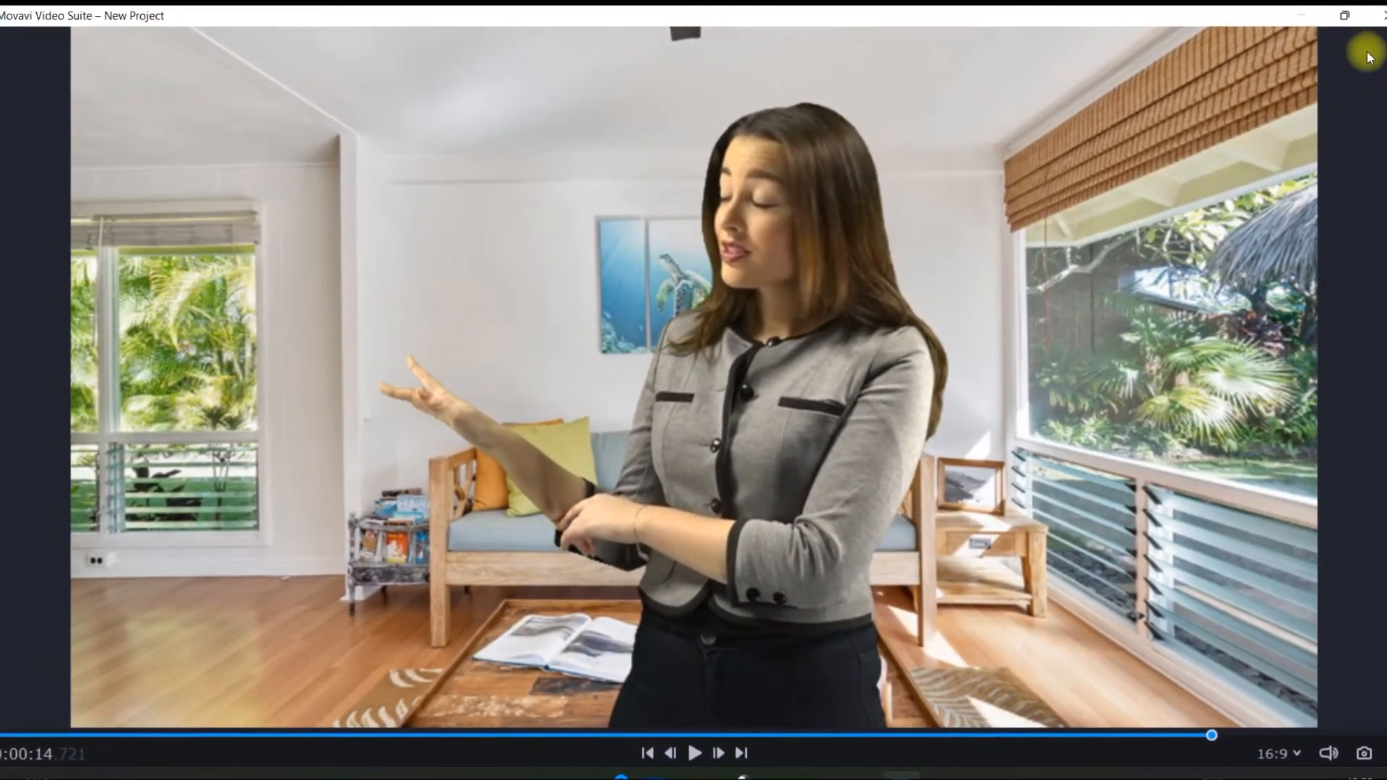
click(1383, 15)
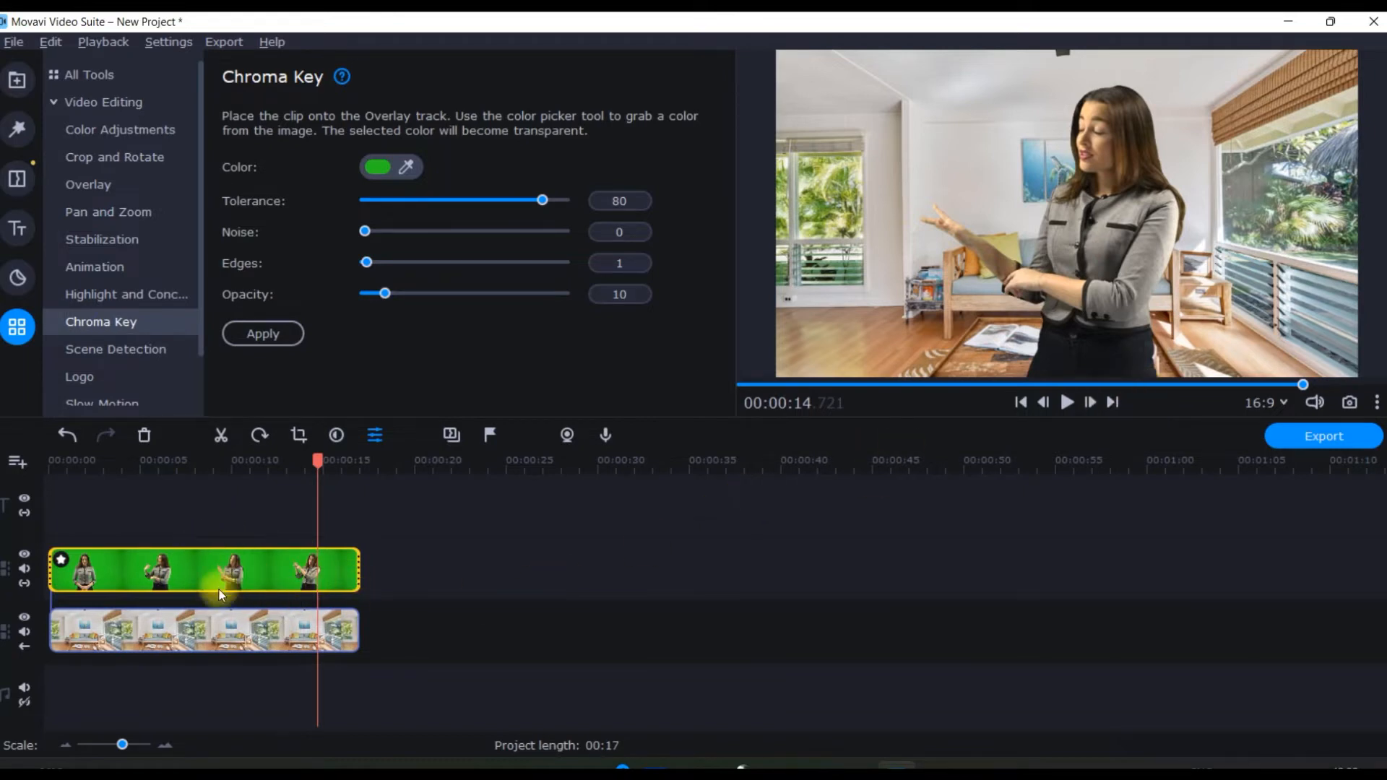
Step: Try a Chroma Key tolerance of 9 at the start of the clip and set it back to 80
drag(312, 477, 23, 516)
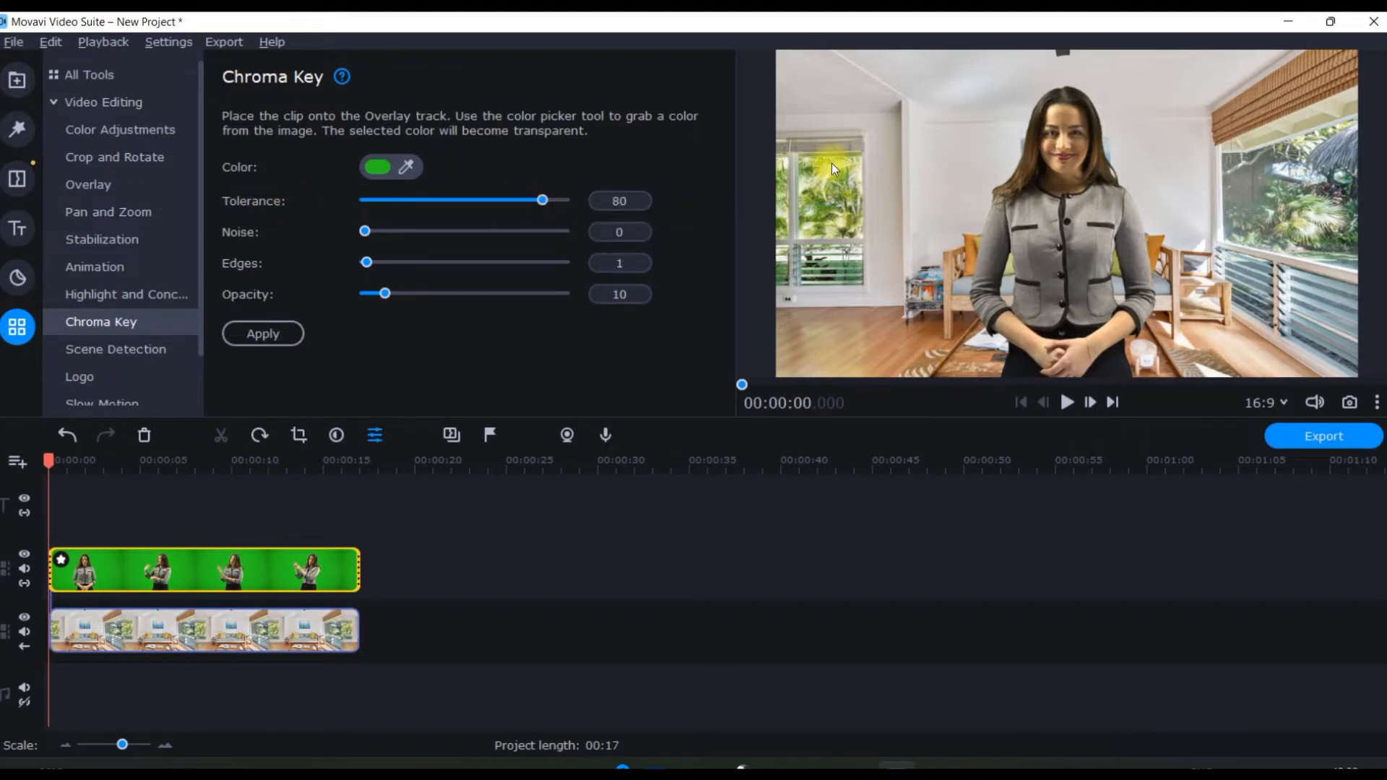
mouse_move(544, 206)
drag(543, 202, 385, 218)
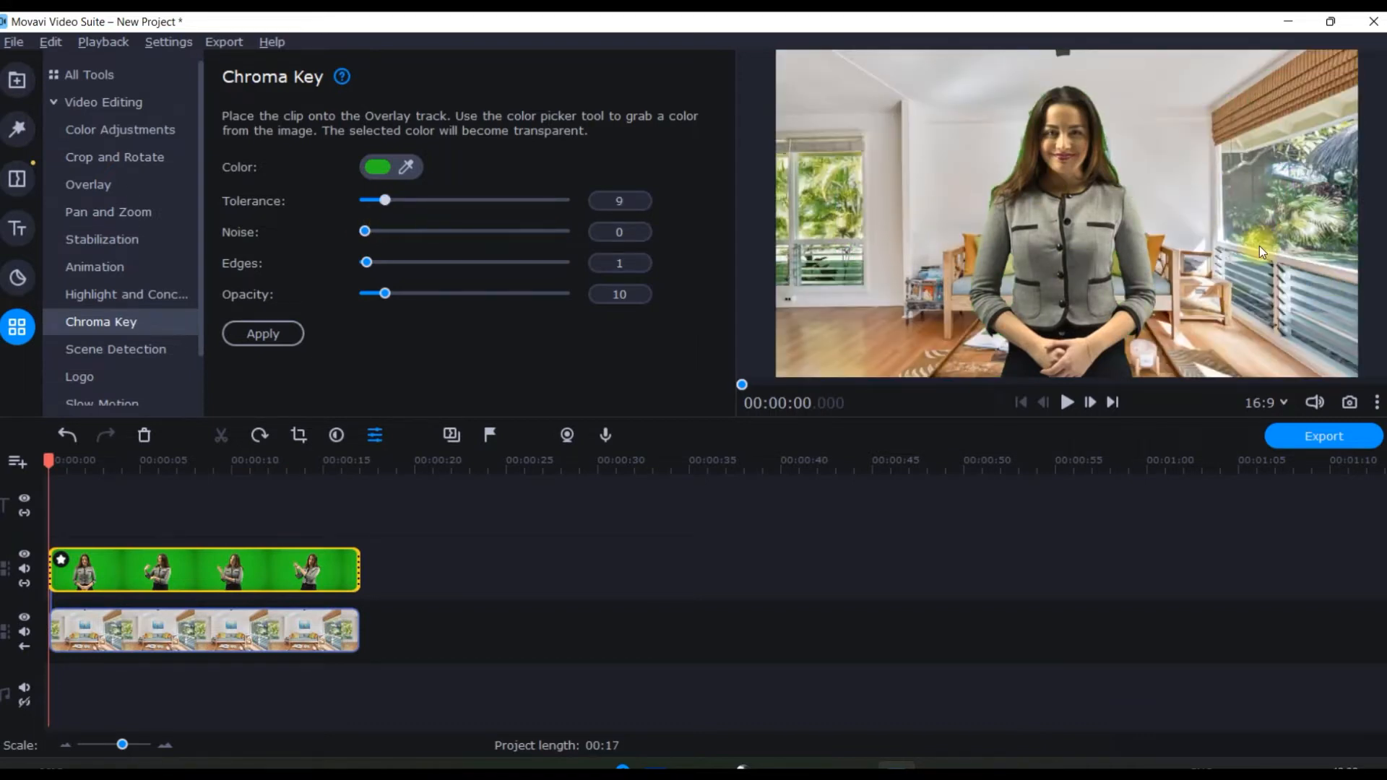
click(619, 201)
text(80)
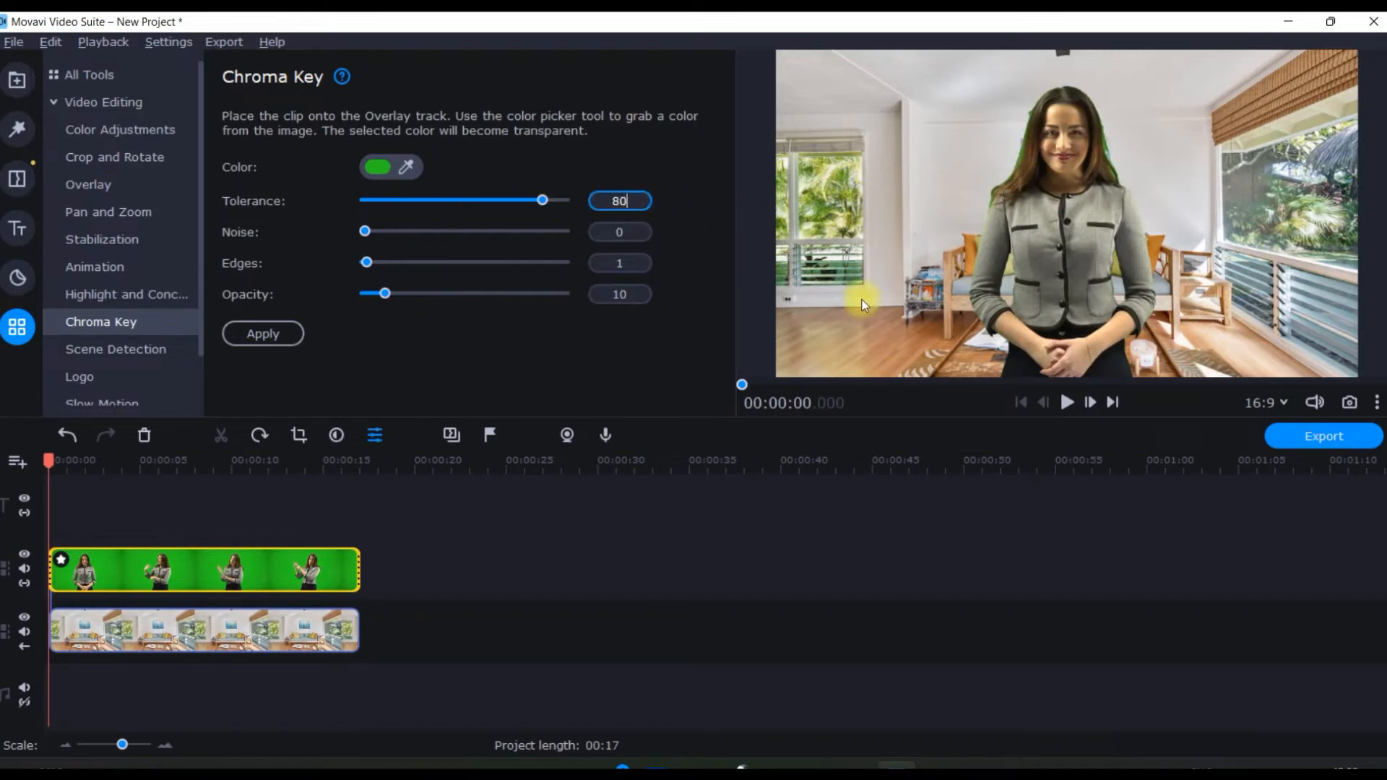
click(863, 304)
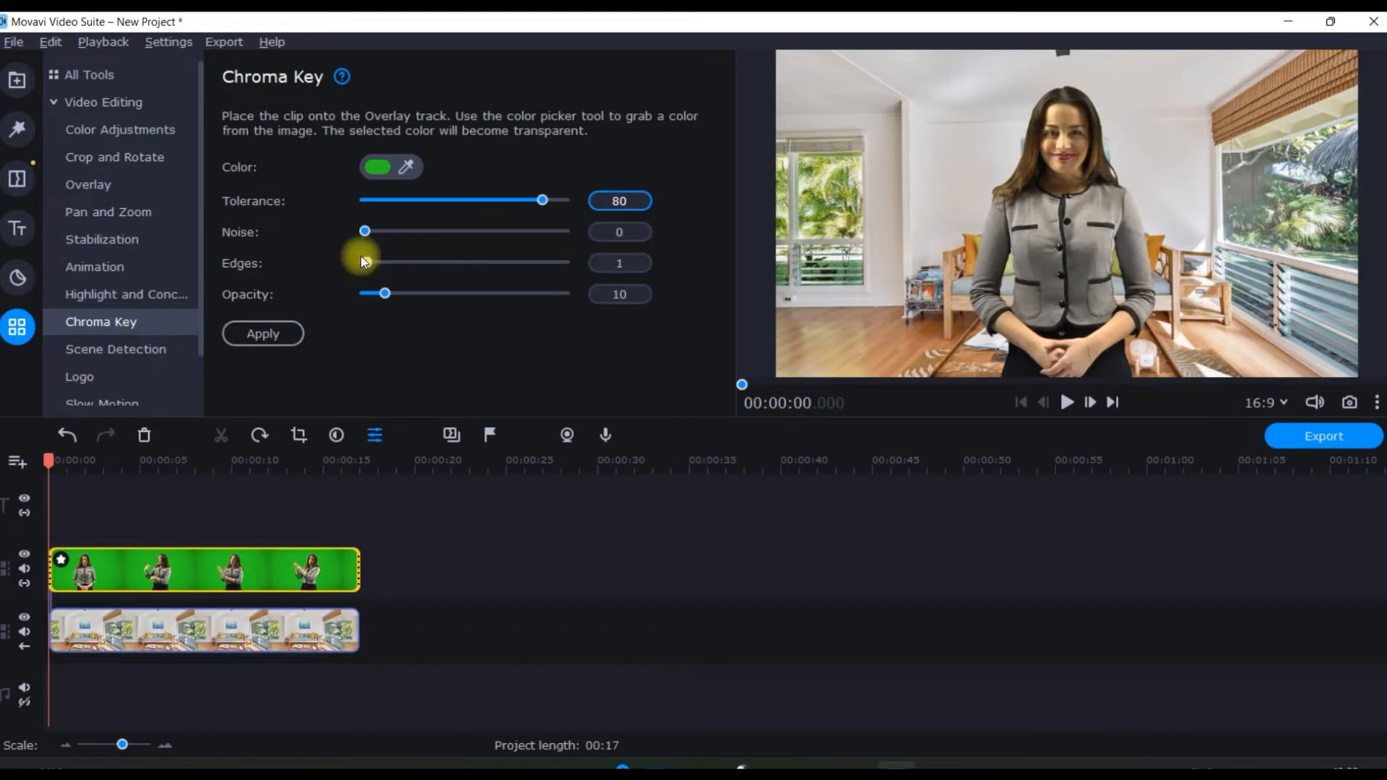
mouse_move(366, 233)
mouse_down()
mouse_move(407, 240)
mouse_move(367, 243)
mouse_up()
mouse_move(367, 262)
mouse_down()
mouse_move(436, 267)
mouse_move(367, 277)
mouse_up()
Step: Delete both clips from the timeline and place video.mp4 at the start of the main video track
mouse_move(385, 295)
drag(200, 706, 195, 535)
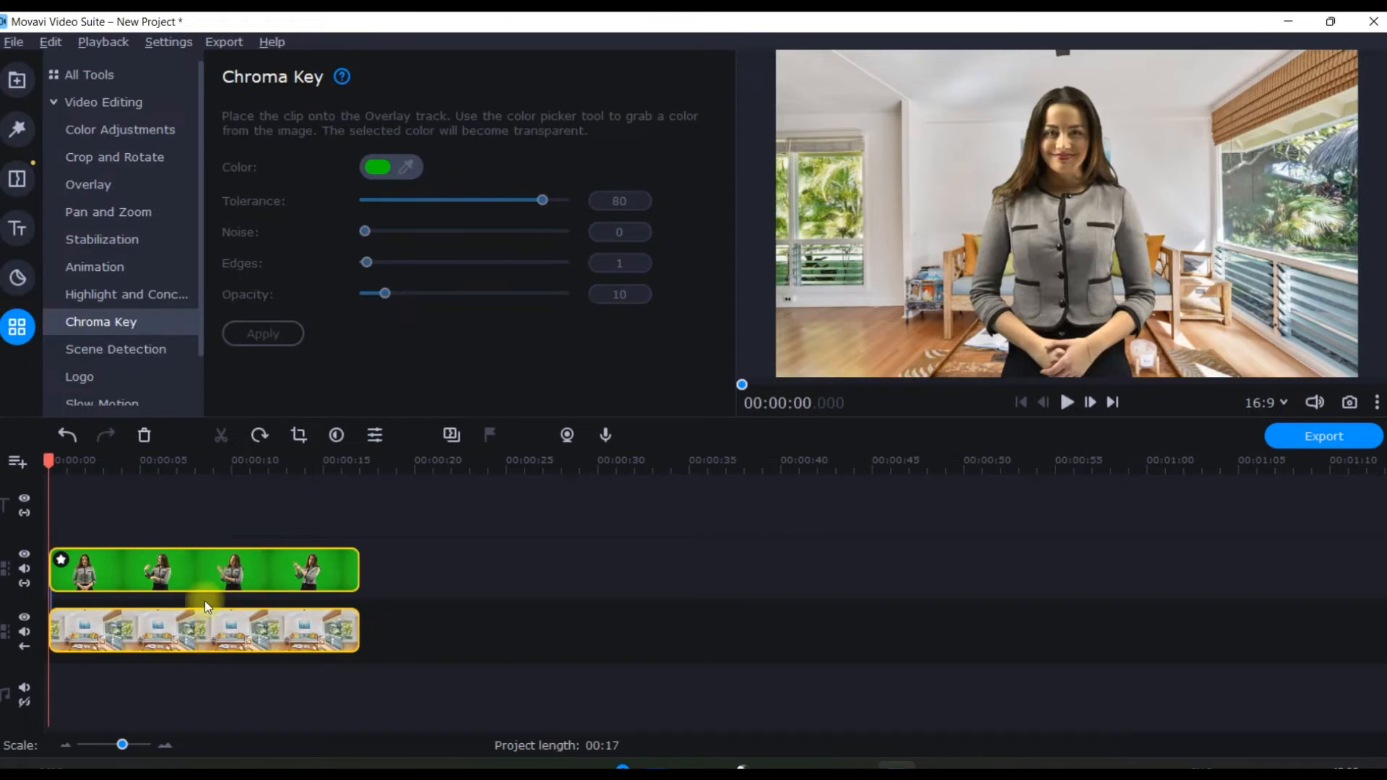
click(146, 435)
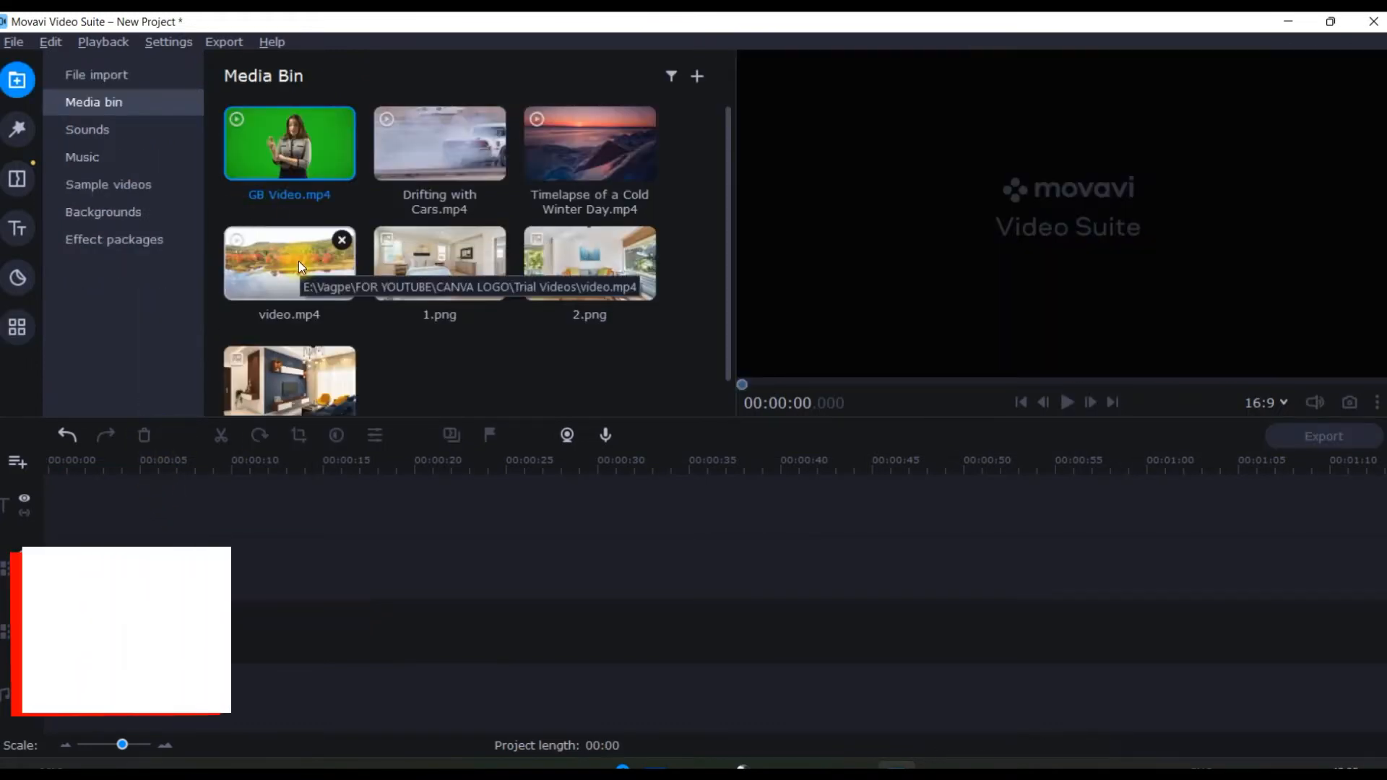
click(299, 264)
drag(283, 278, 49, 543)
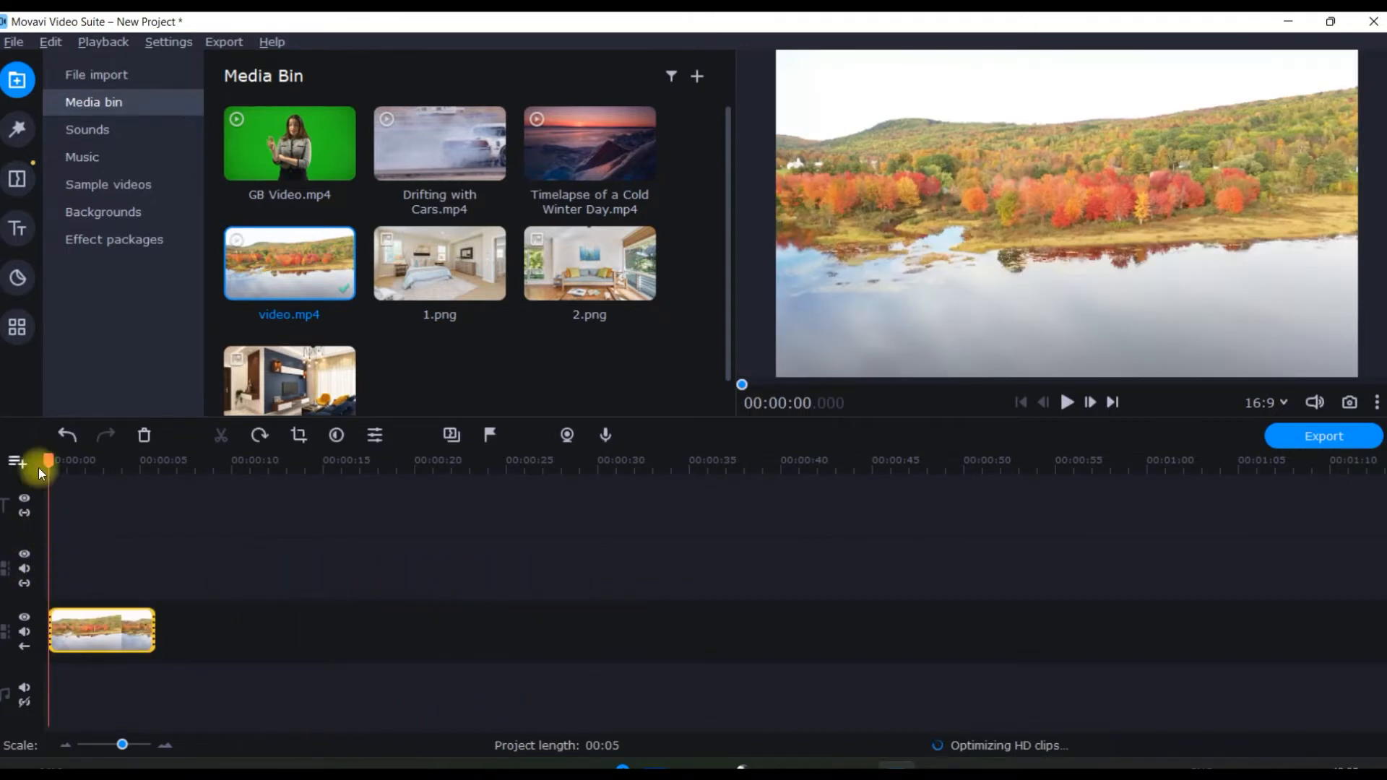
Step: Delete the empty overlay track above the main video track
click(17, 460)
click(382, 575)
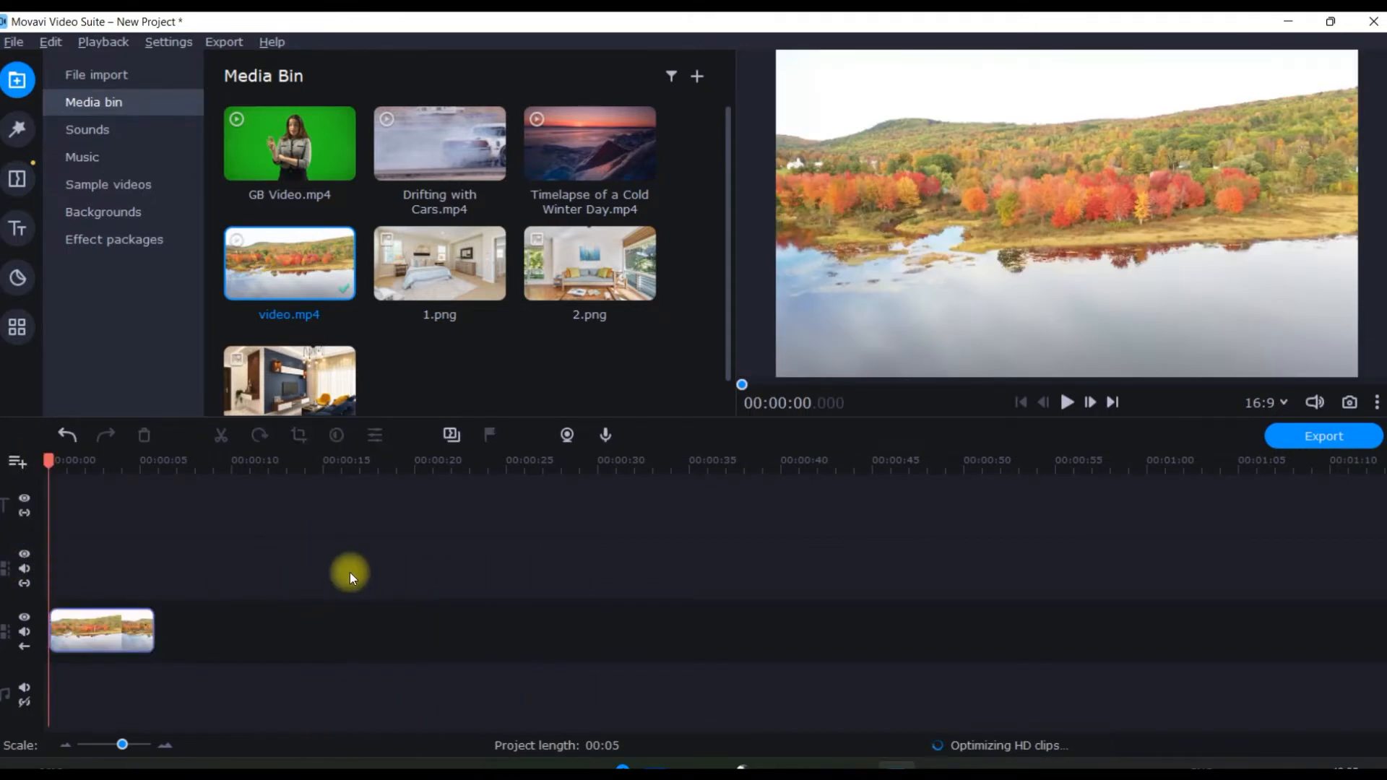
right_click(8, 567)
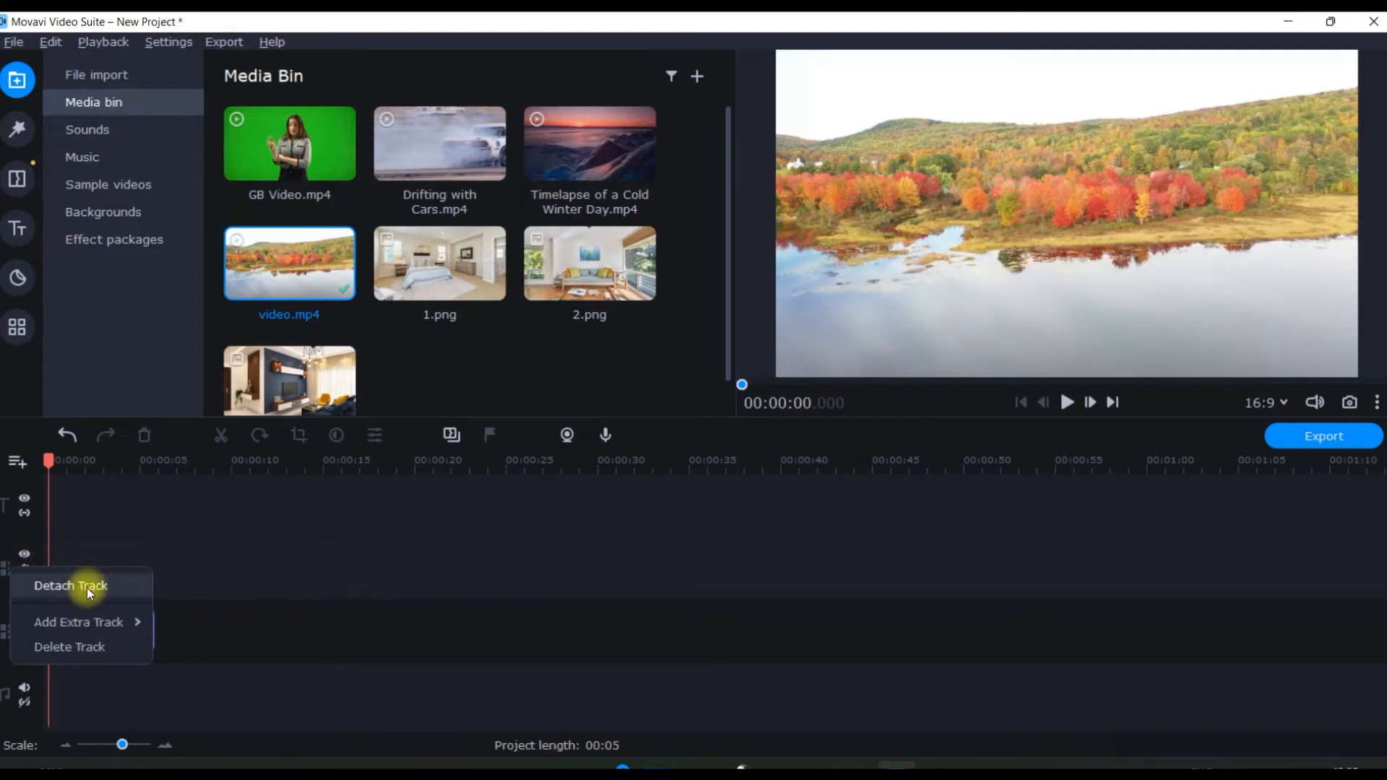
click(84, 644)
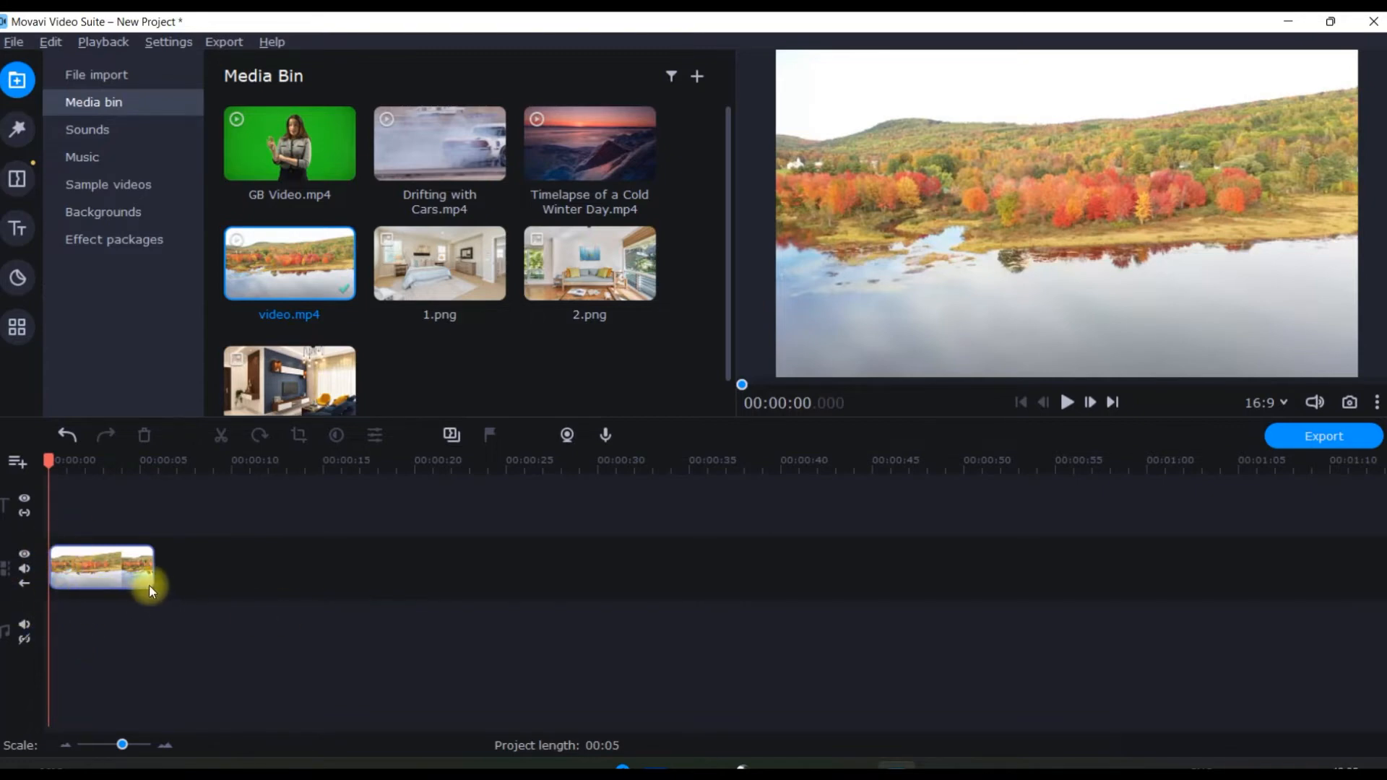
Step: Play the start of the video.mp4 clip and split the clip at 00:00:02.400
click(127, 565)
drag(123, 473, 50, 465)
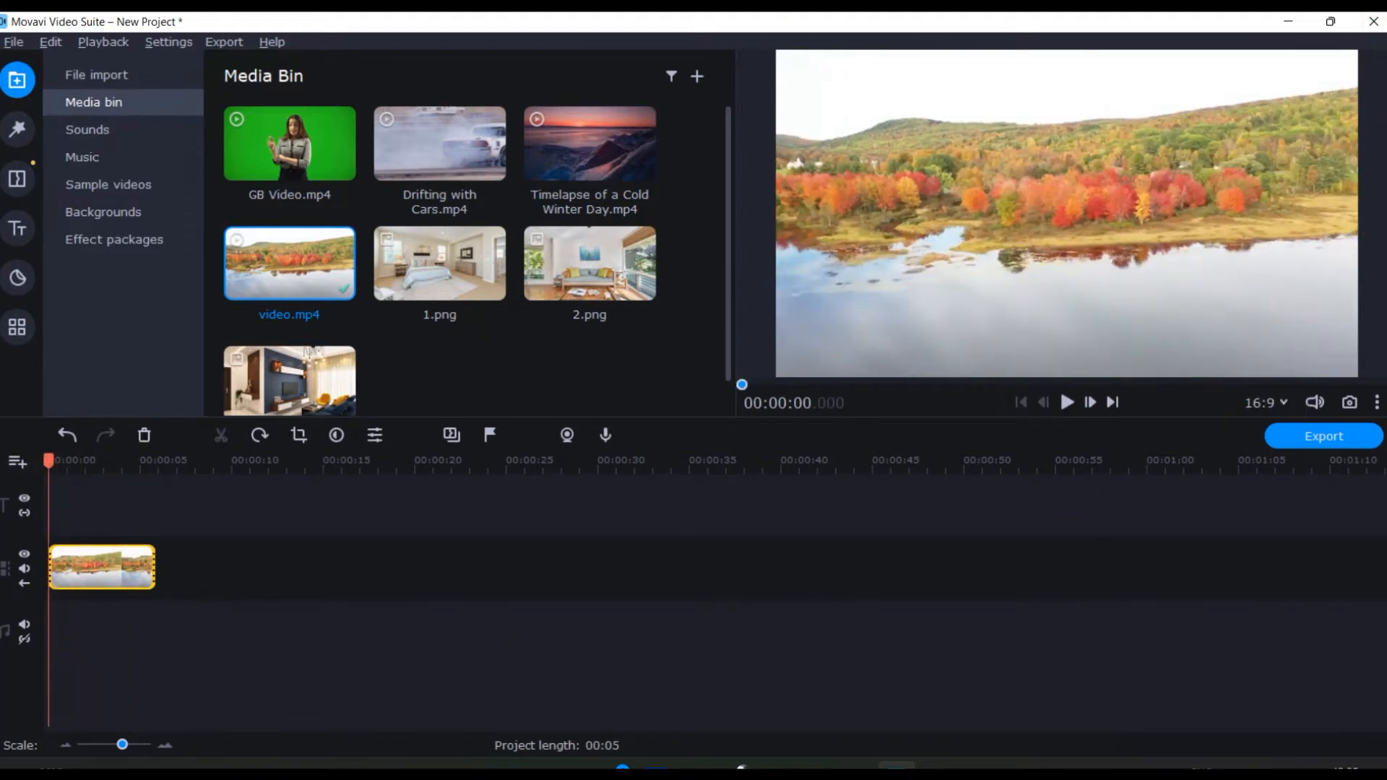
drag(122, 745, 132, 745)
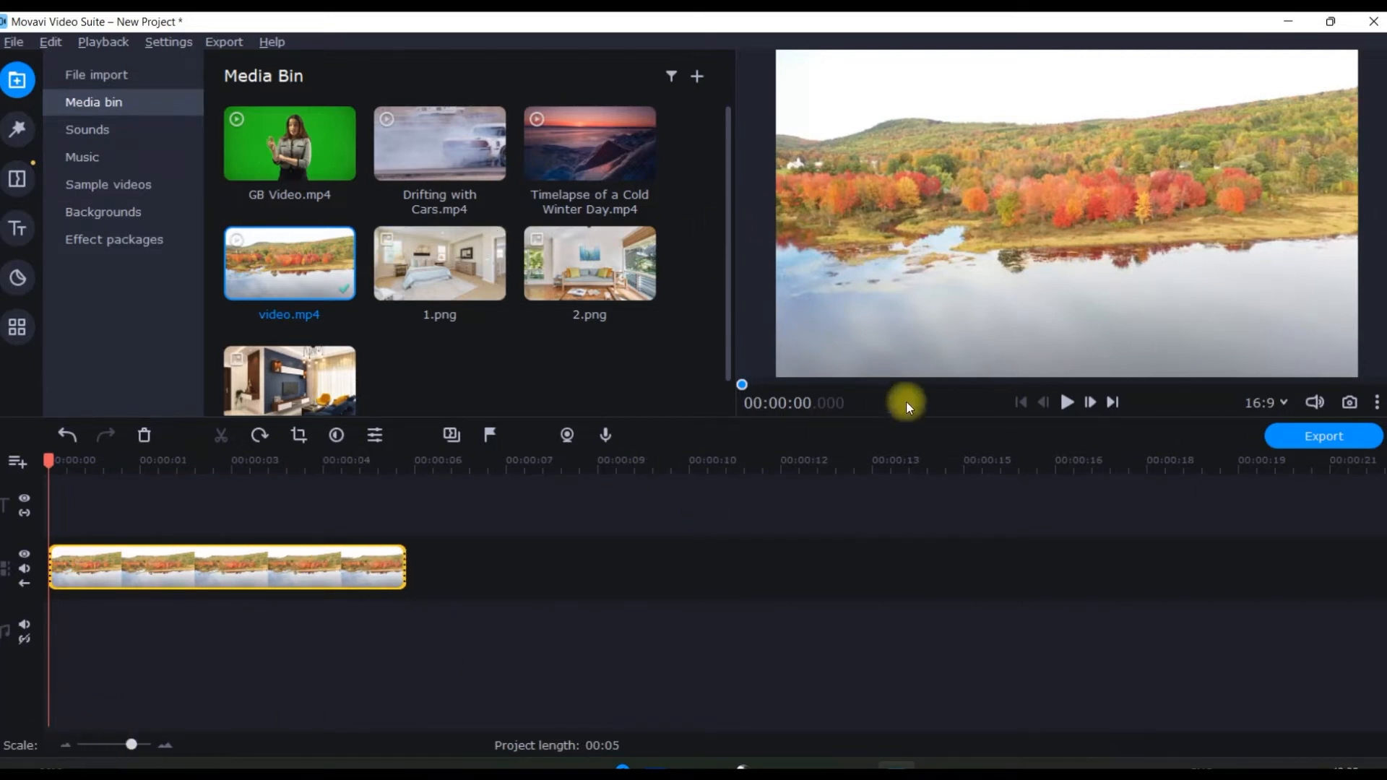
click(1068, 402)
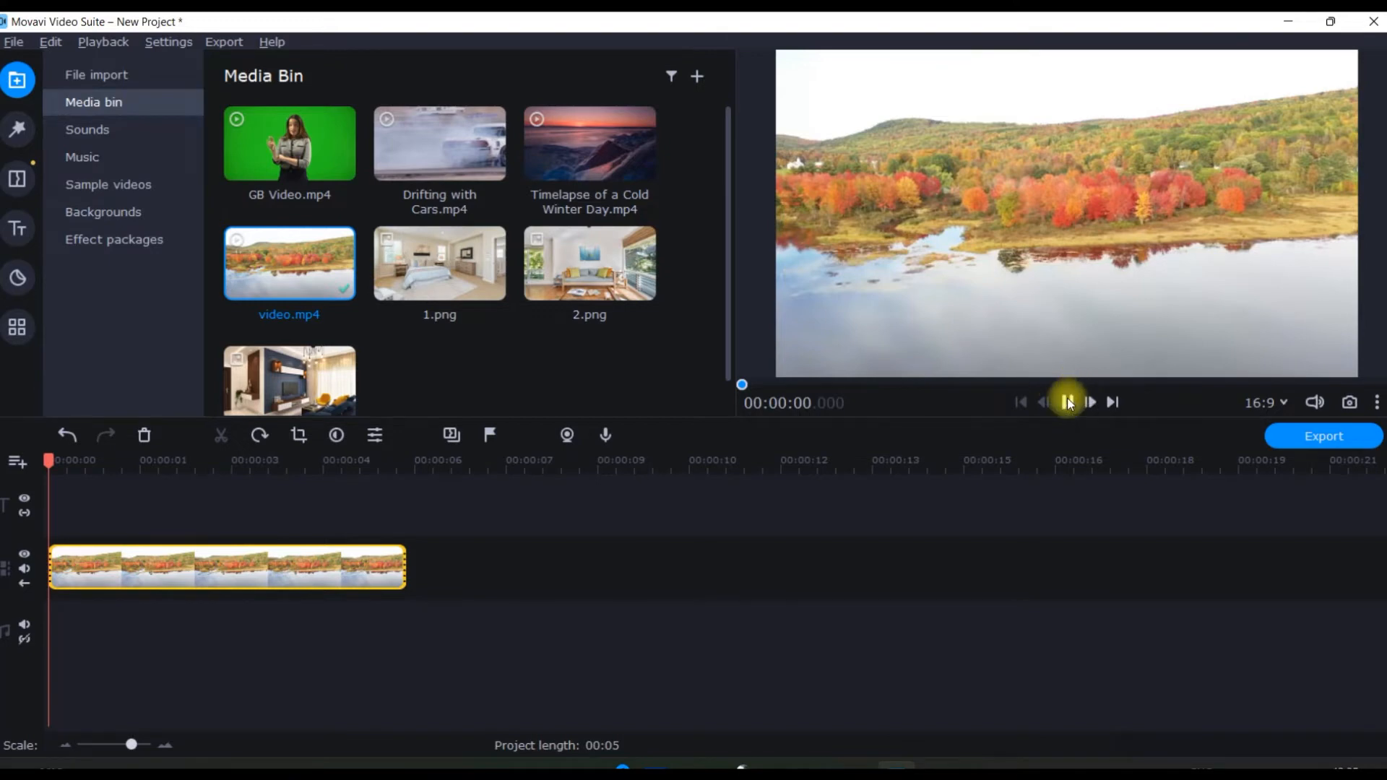
click(1068, 402)
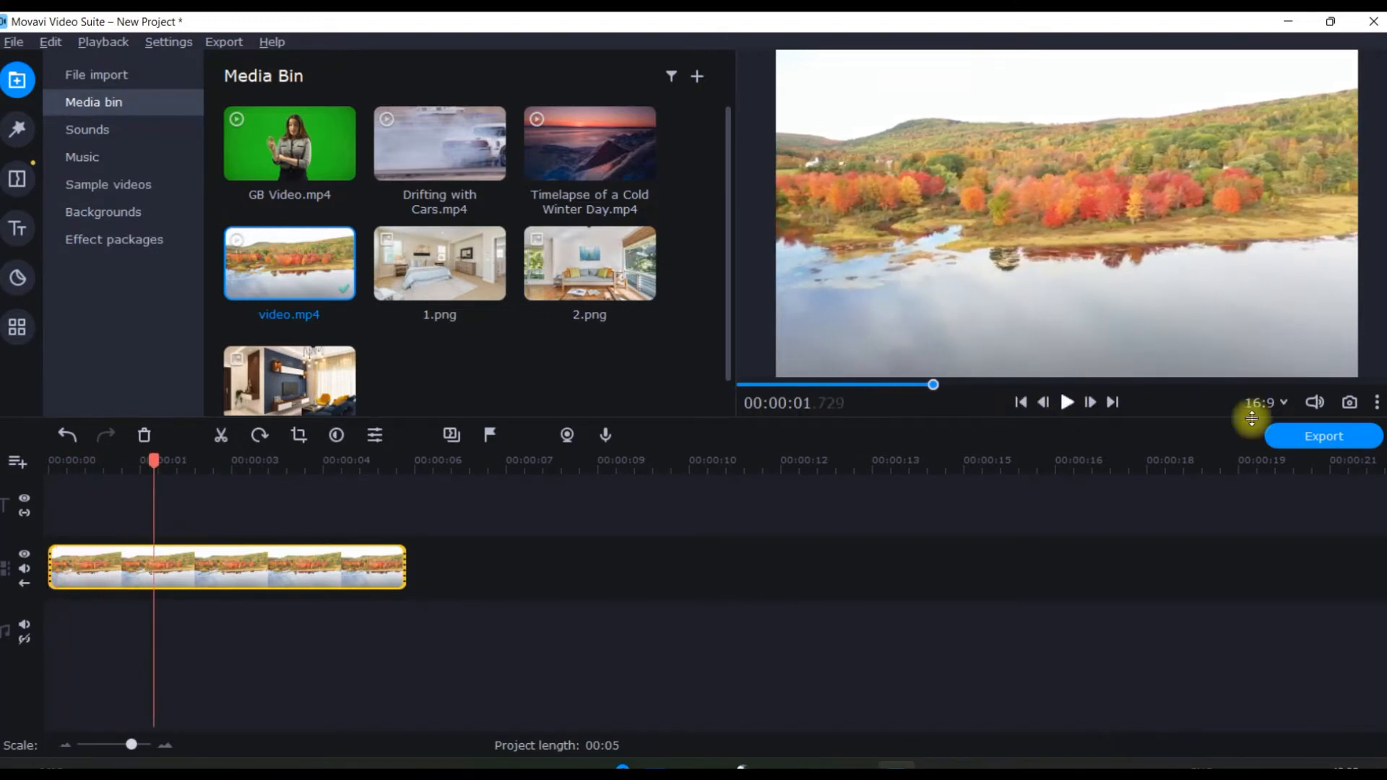
drag(171, 463, 194, 464)
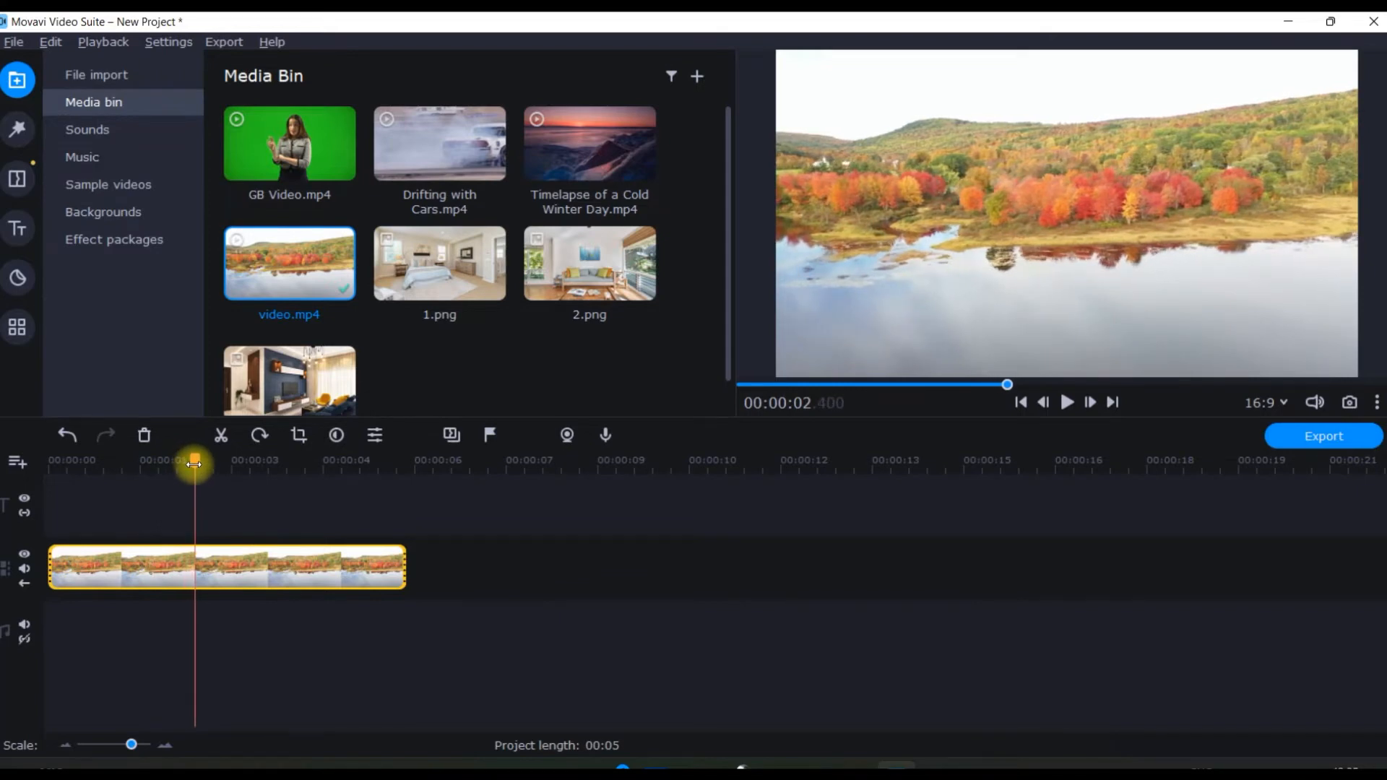
right_click(204, 570)
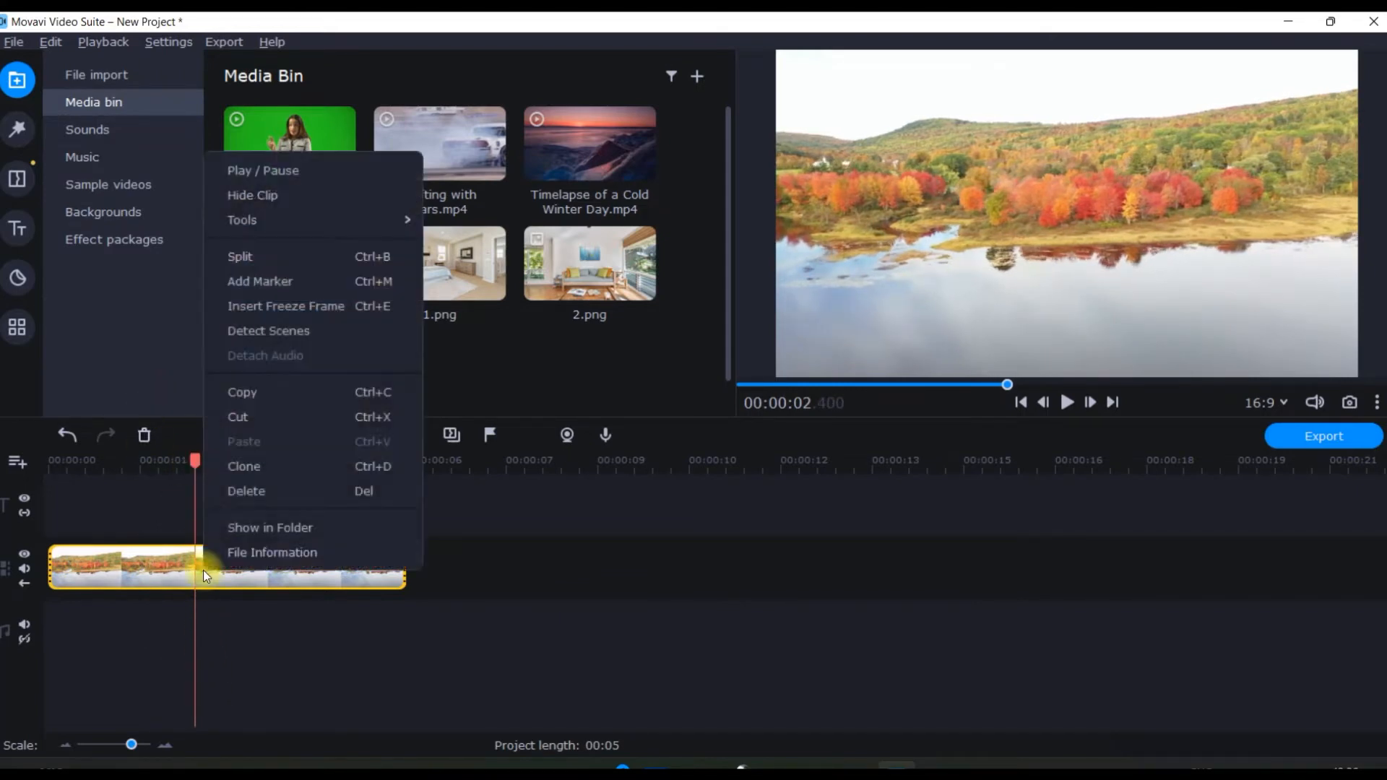
click(291, 261)
Step: Split the second segment of the video.mp4 clip at 00:00:04.770
drag(209, 457, 340, 461)
click(348, 570)
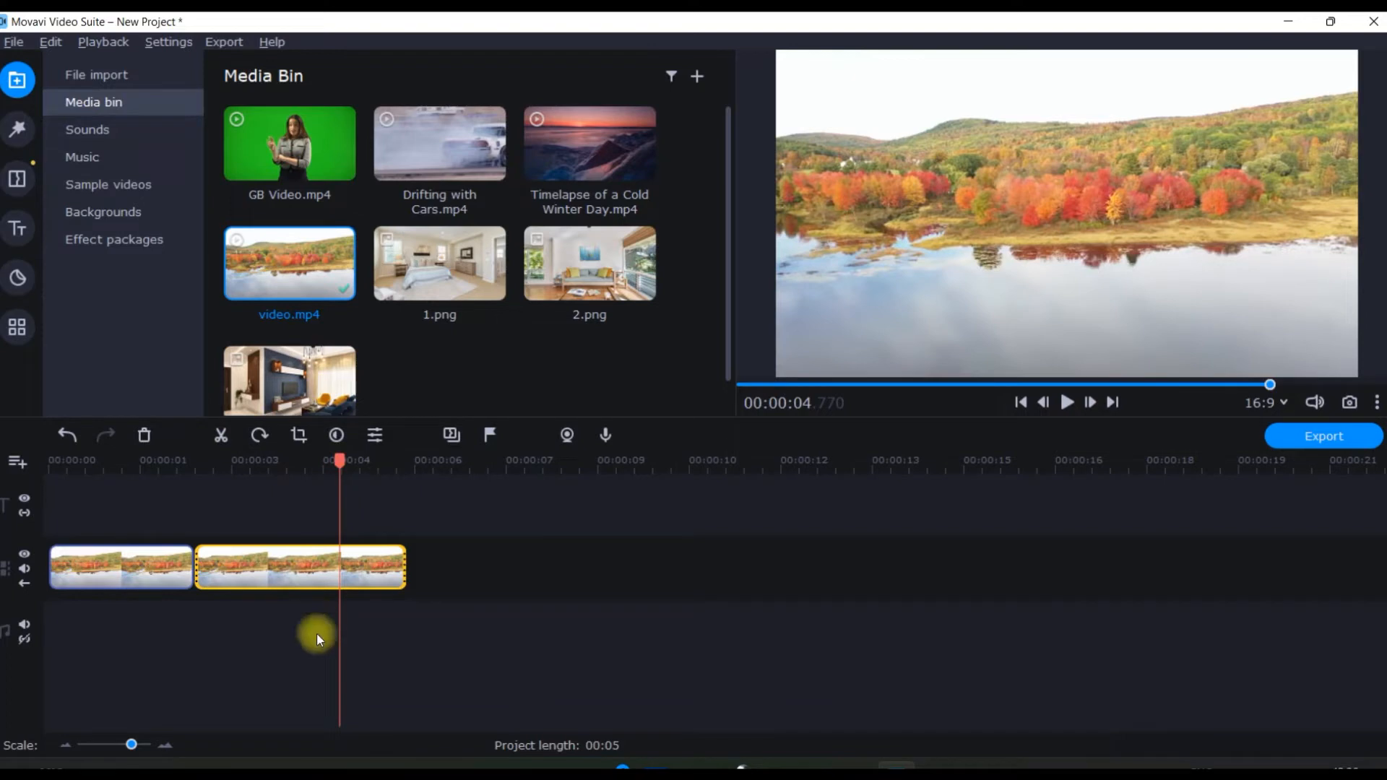
click(222, 434)
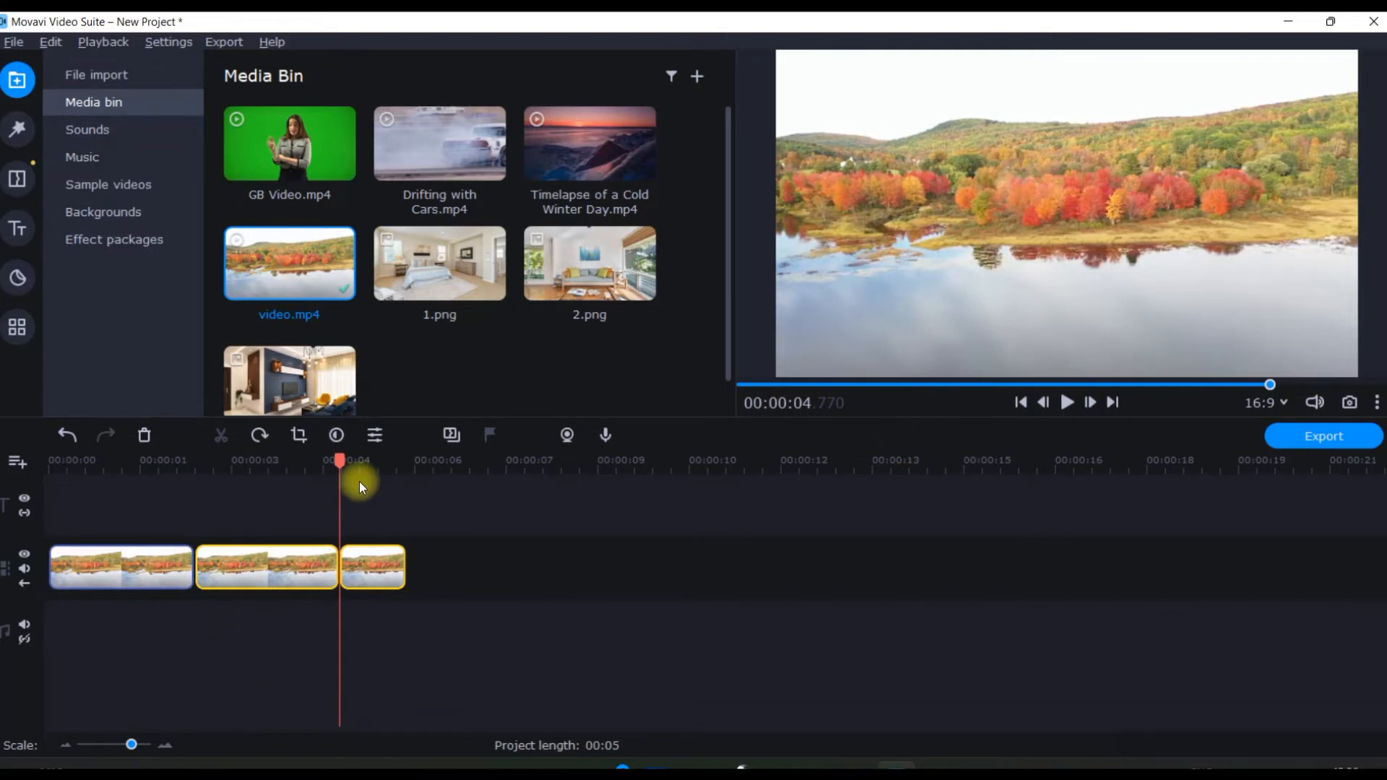
Step: Delete the middle segment of the split video.mp4 clip and undo that deletion
drag(336, 460, 4, 543)
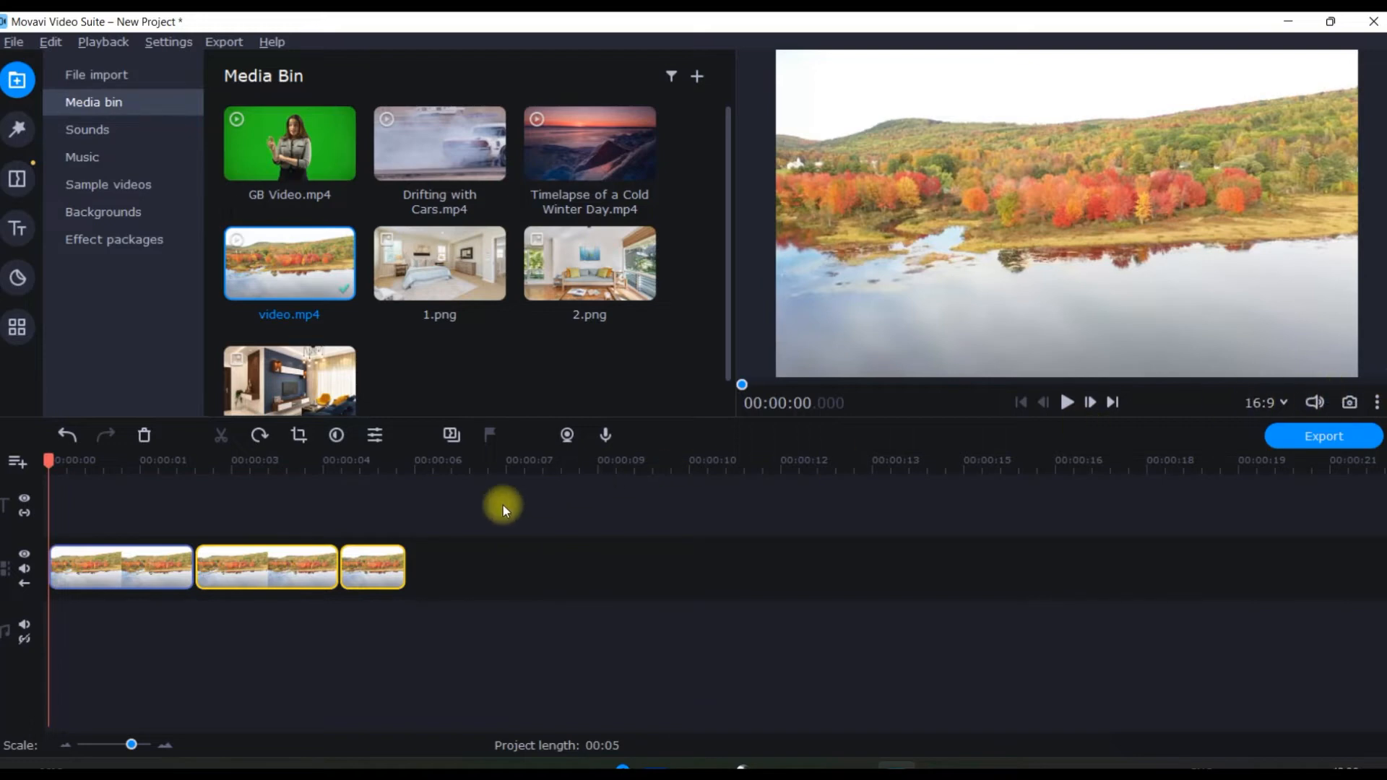
click(274, 566)
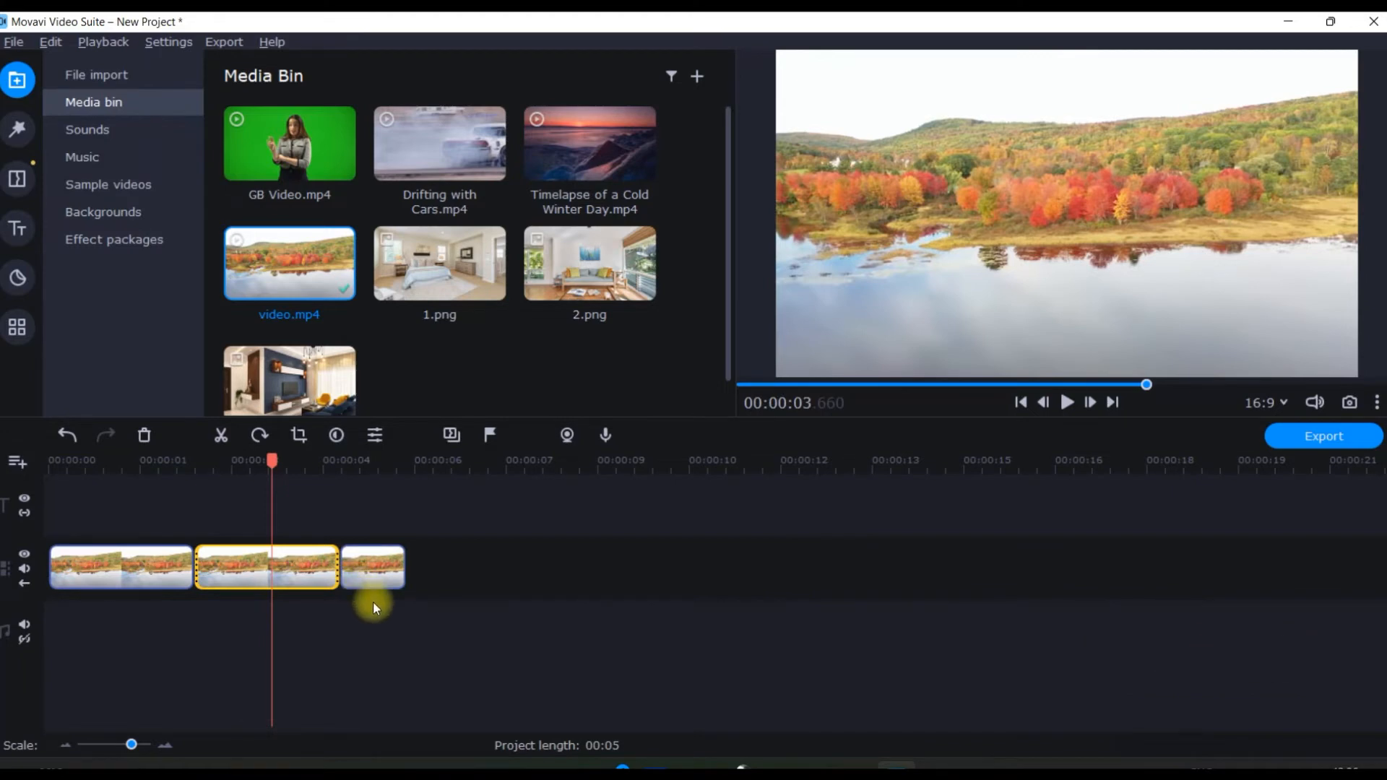
click(308, 575)
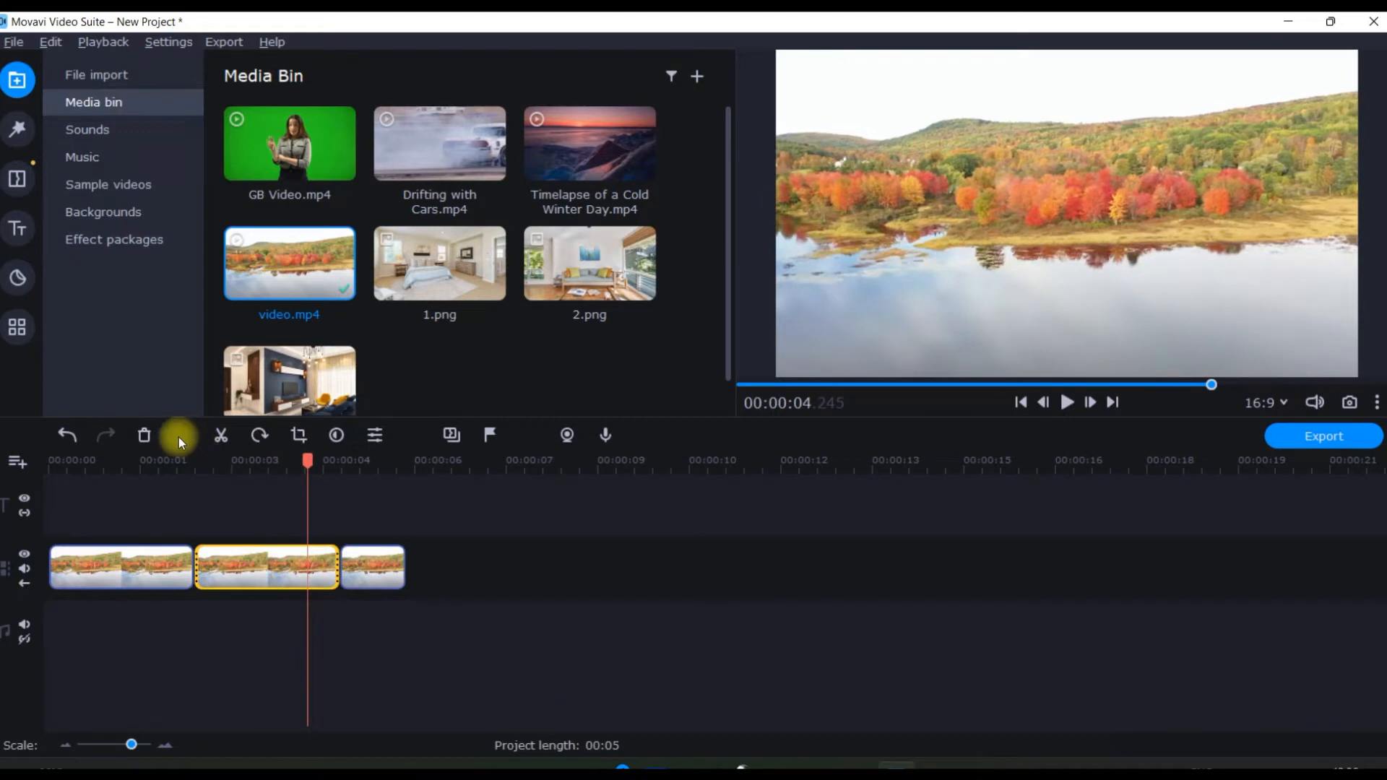
click(147, 434)
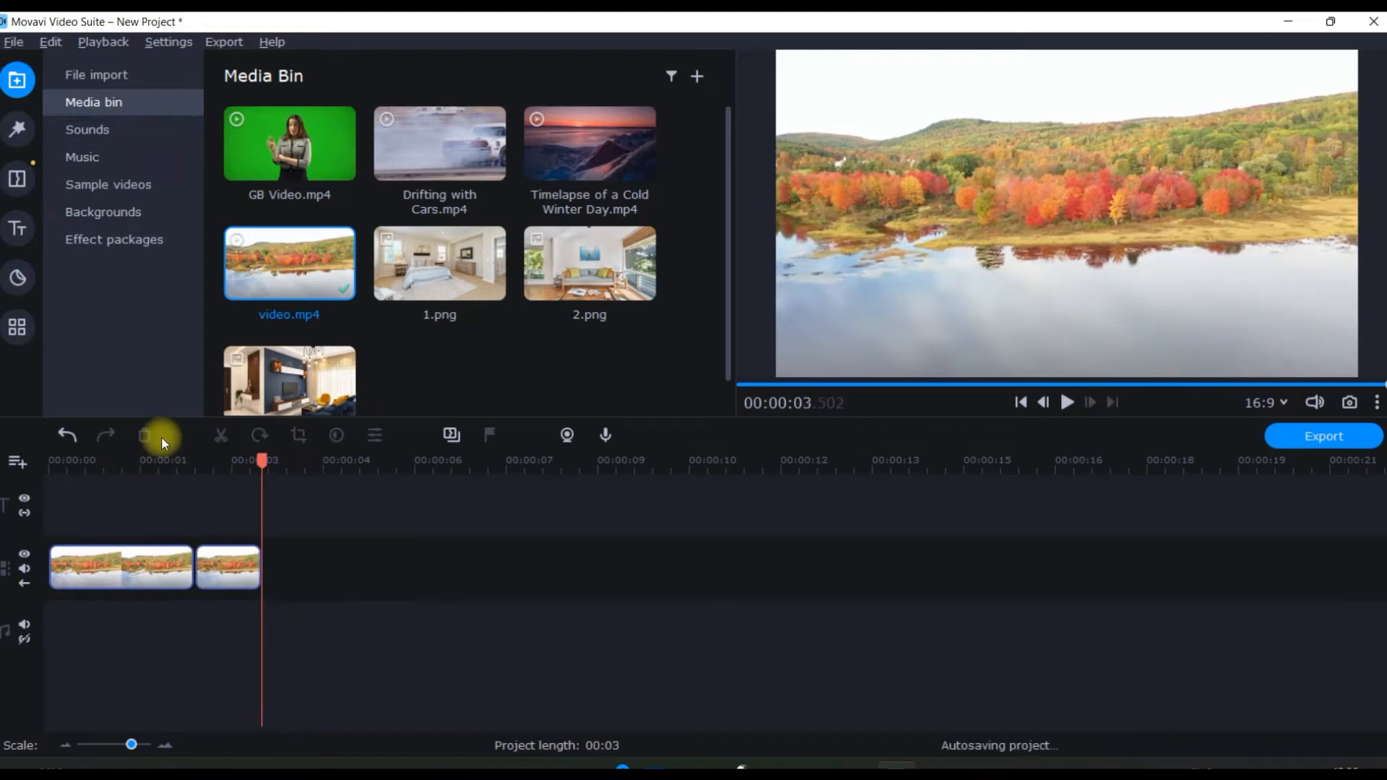
click(68, 433)
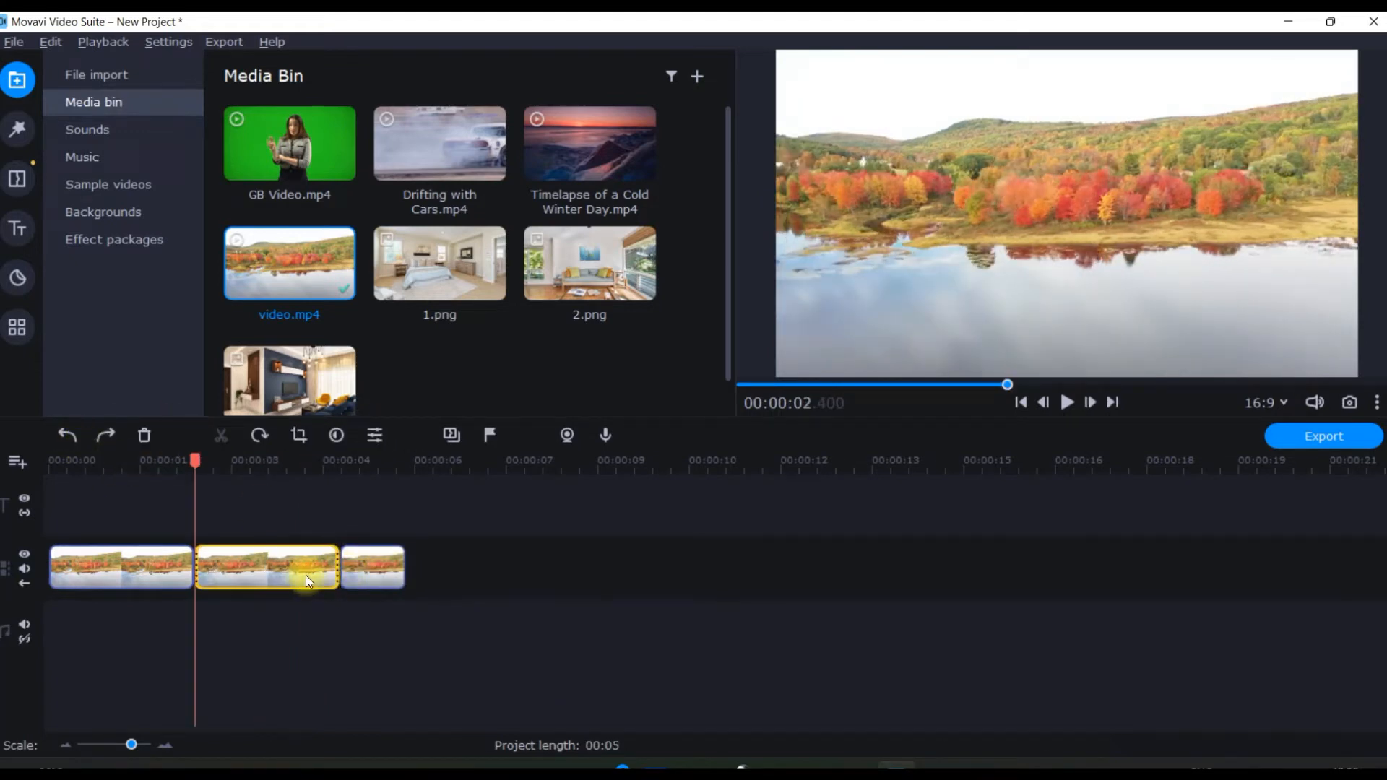
click(283, 622)
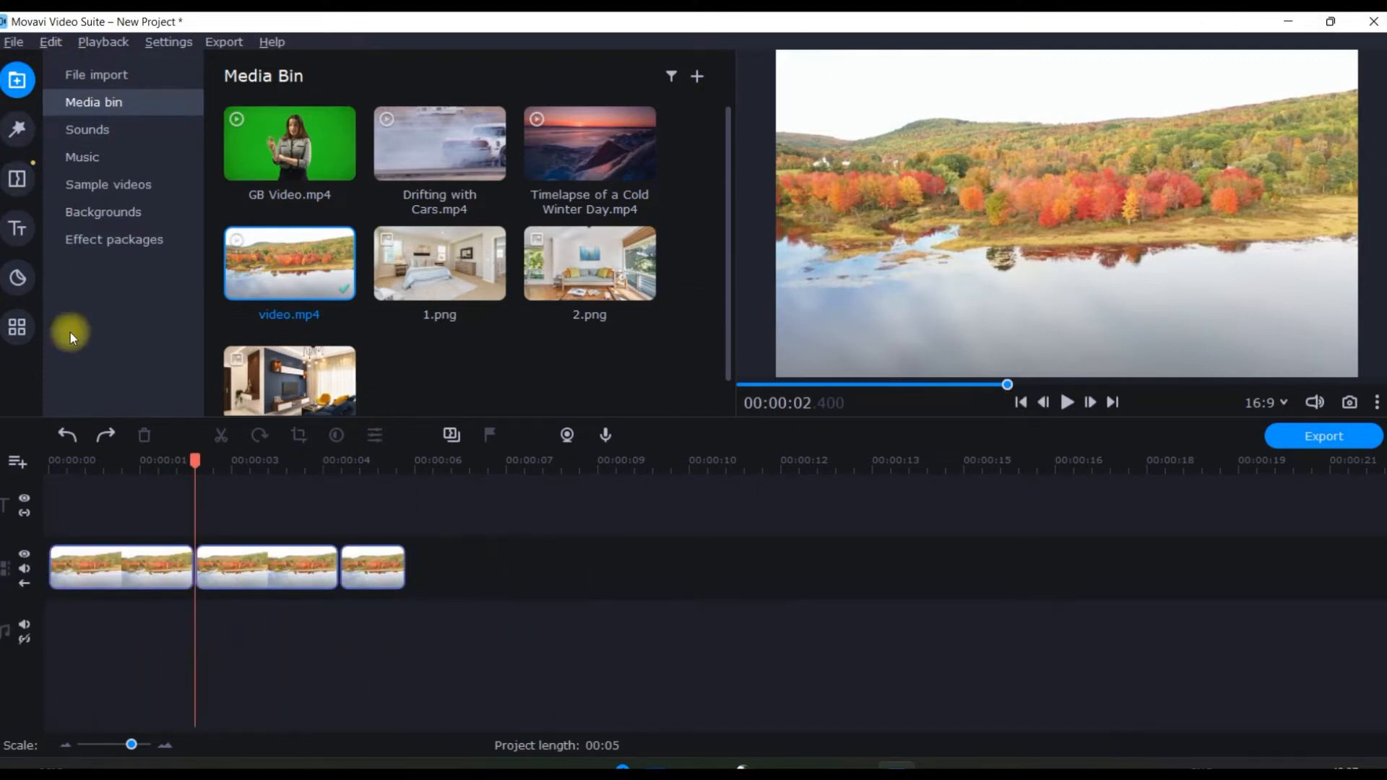
Step: Add the Cube transition between the first and second segments of the video.mp4 clip
click(153, 572)
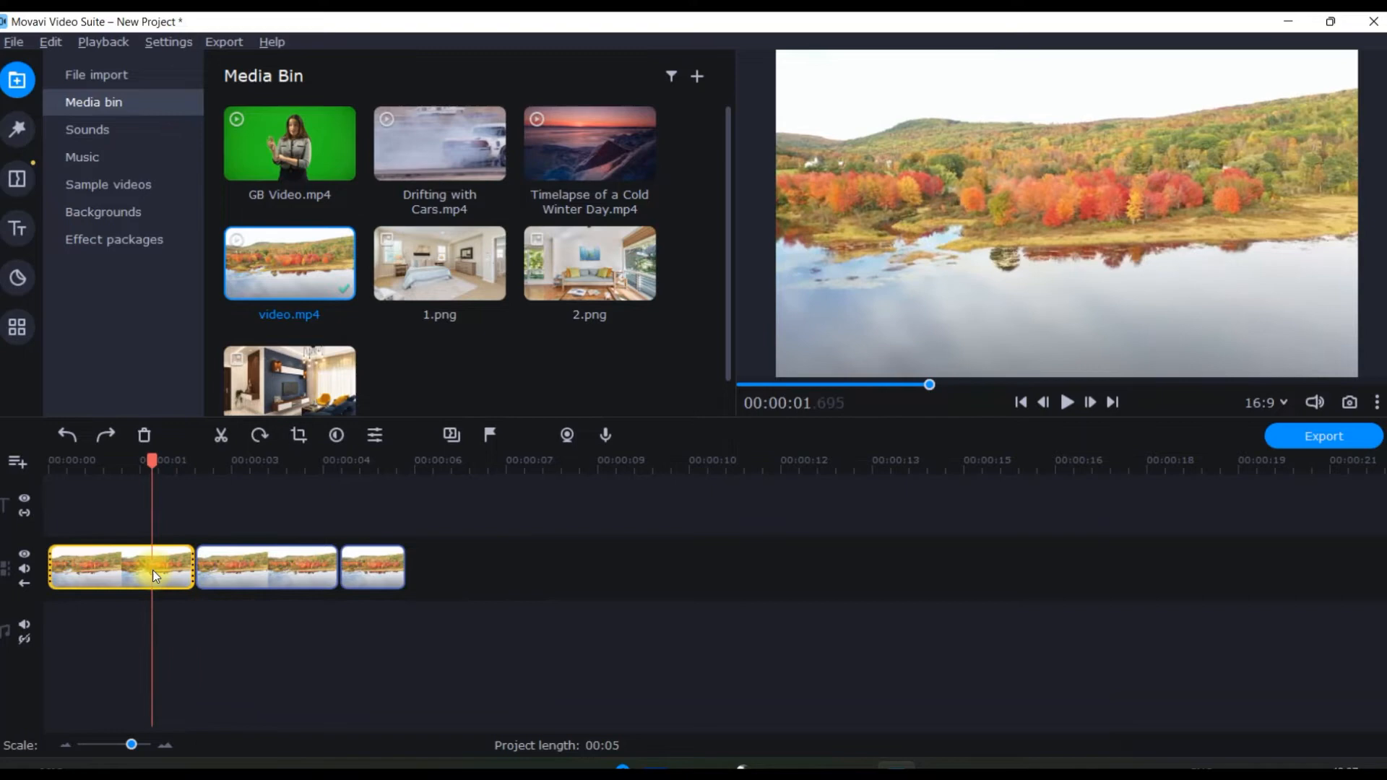
click(214, 574)
click(107, 572)
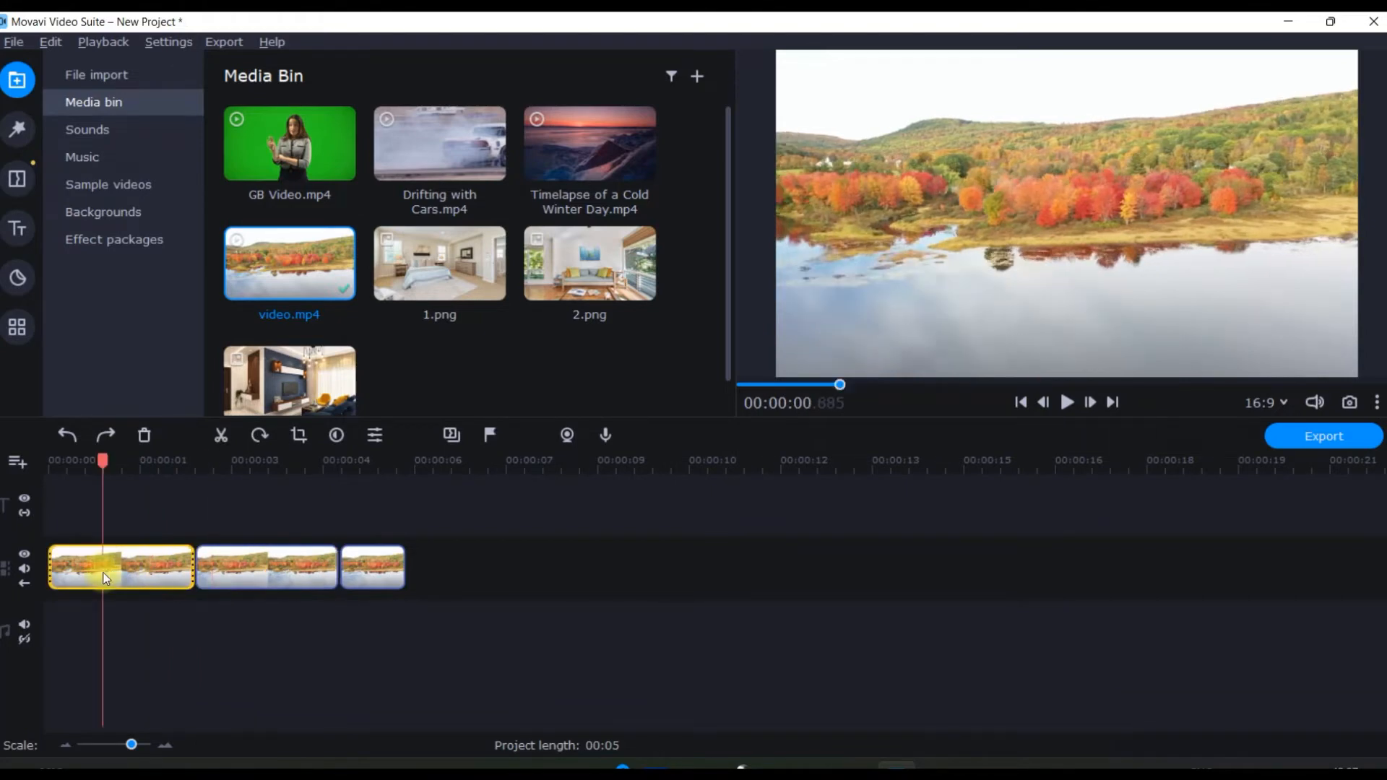
click(223, 574)
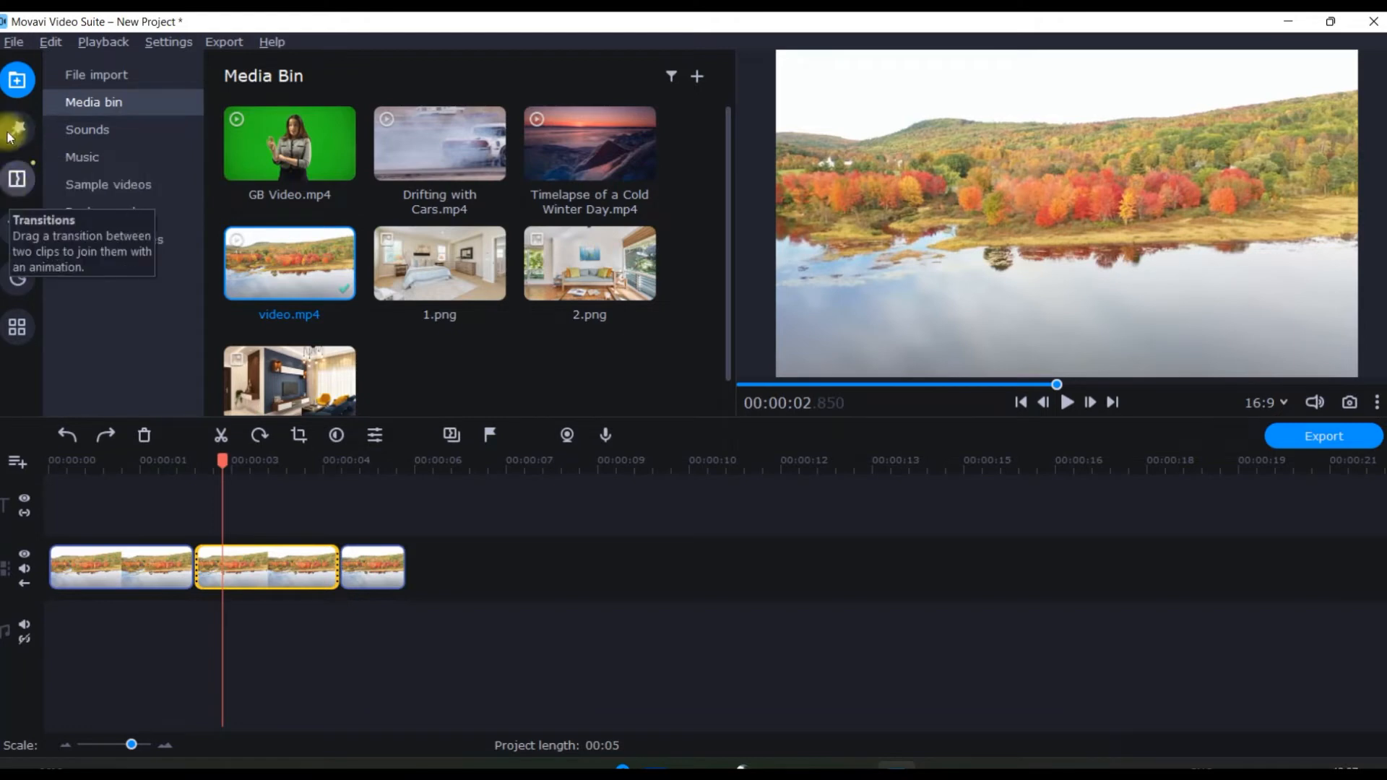
click(17, 178)
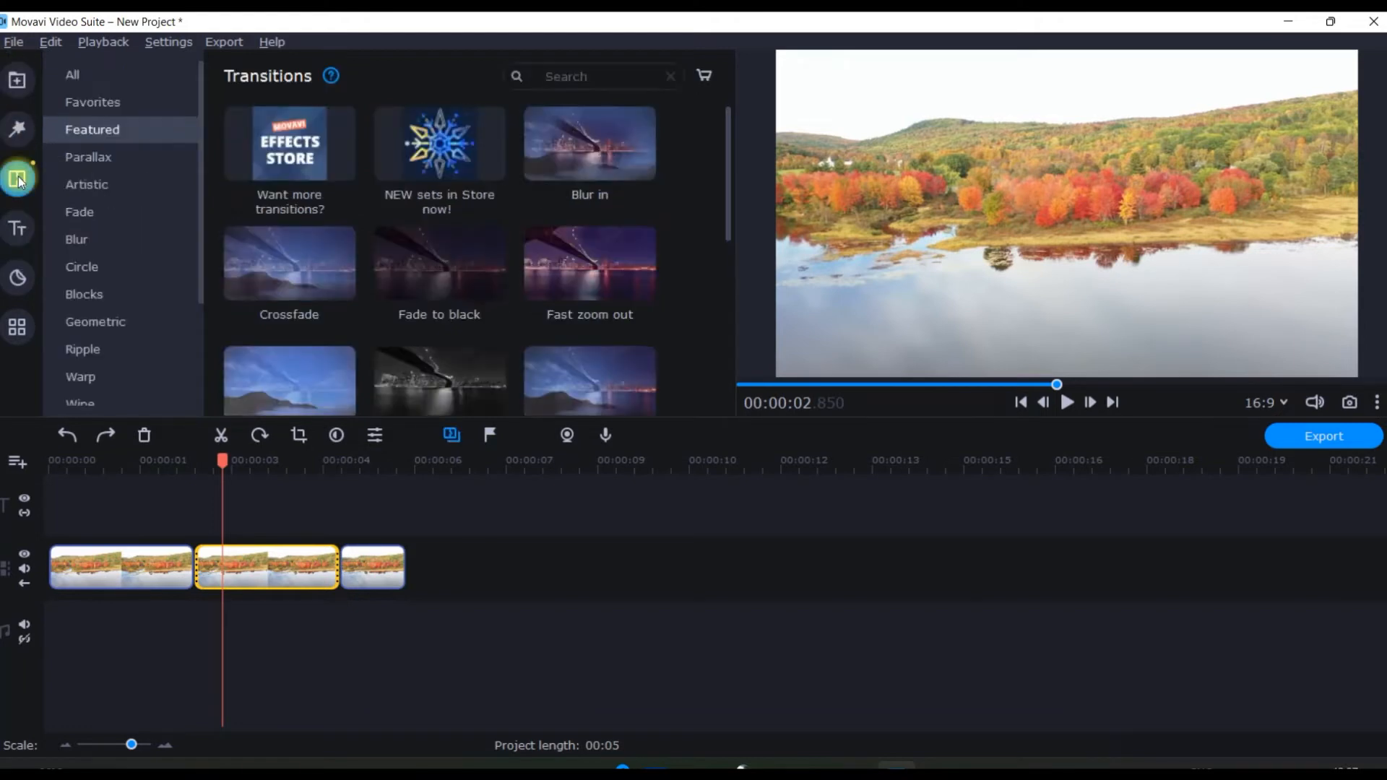
click(92, 77)
scroll(465, 217, down, 8)
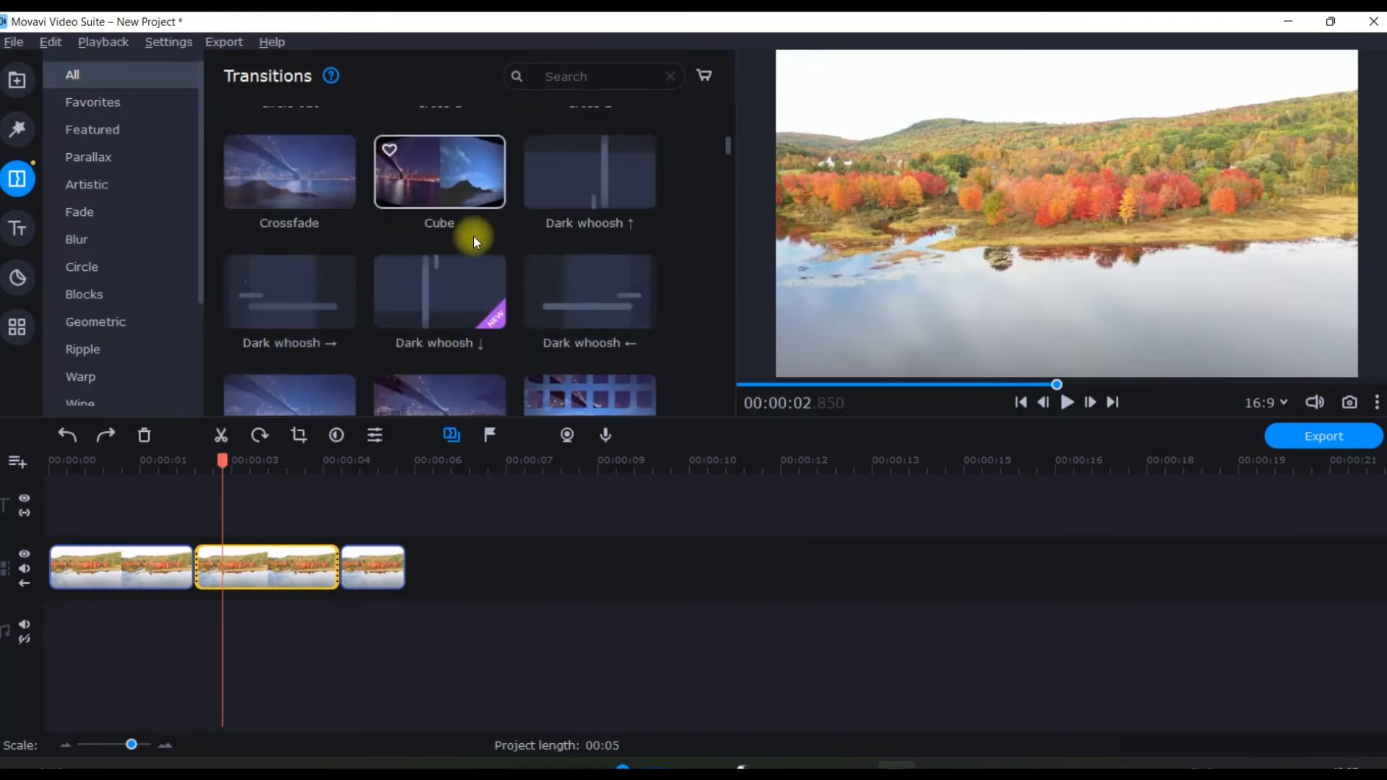
drag(425, 170, 216, 556)
Step: Play the timeline from the beginning to preview the Cube transition and the following cut, and reopen the media bin
drag(219, 460, 51, 463)
click(1067, 401)
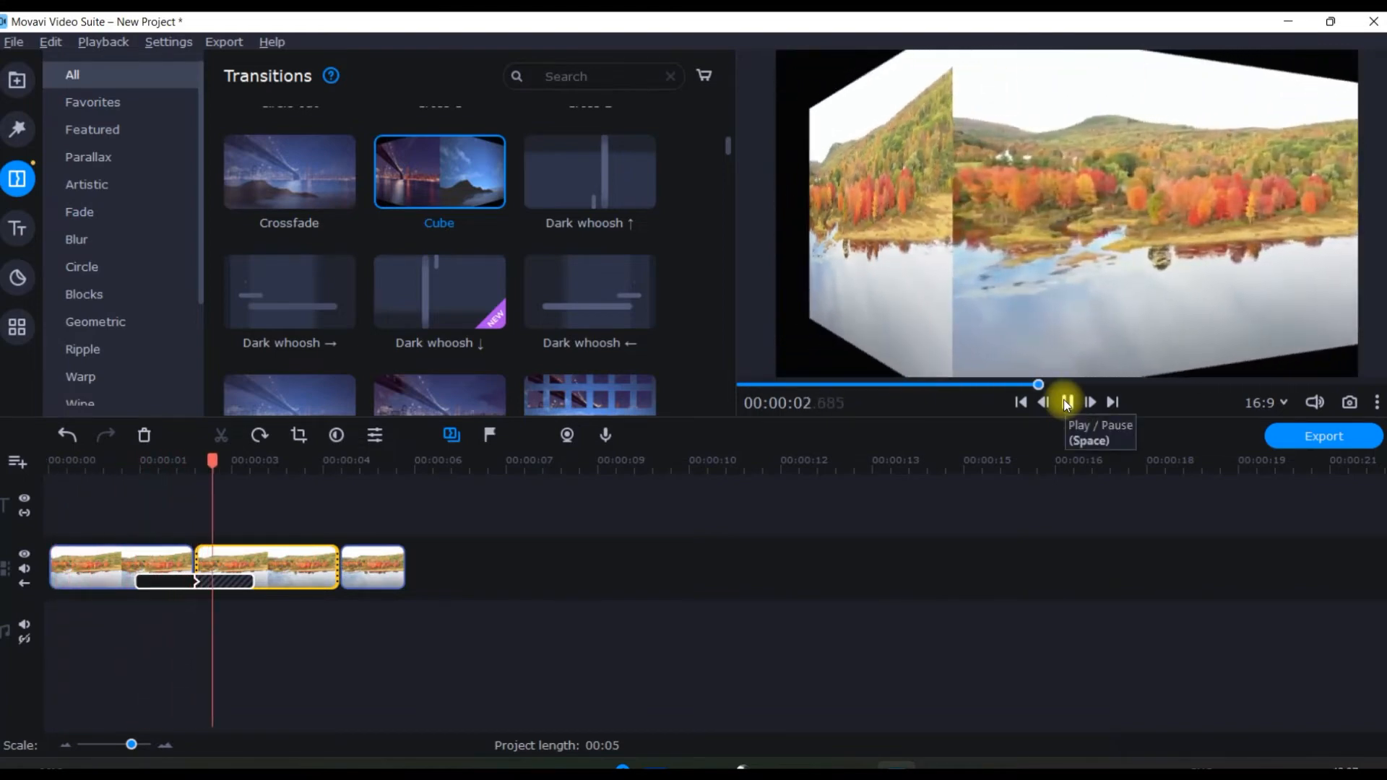
click(1067, 401)
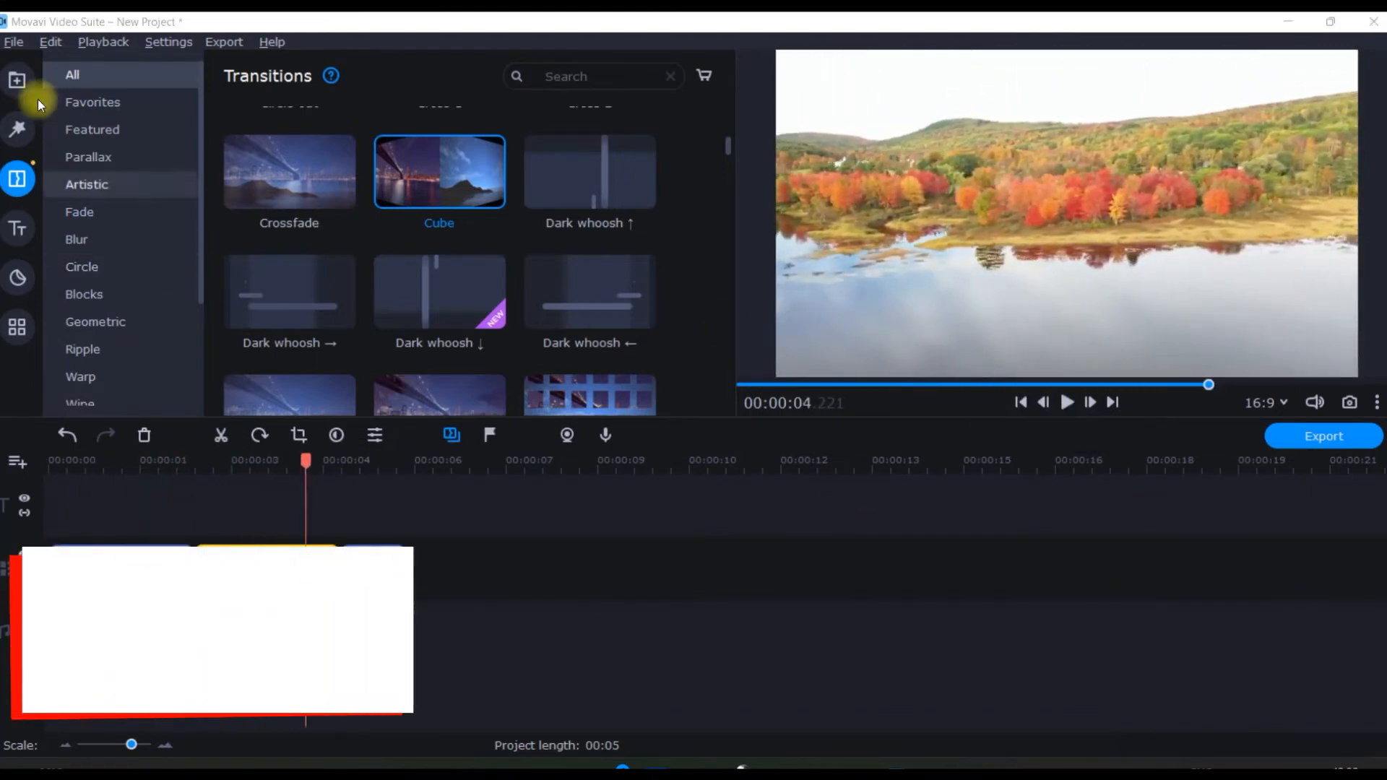
click(16, 83)
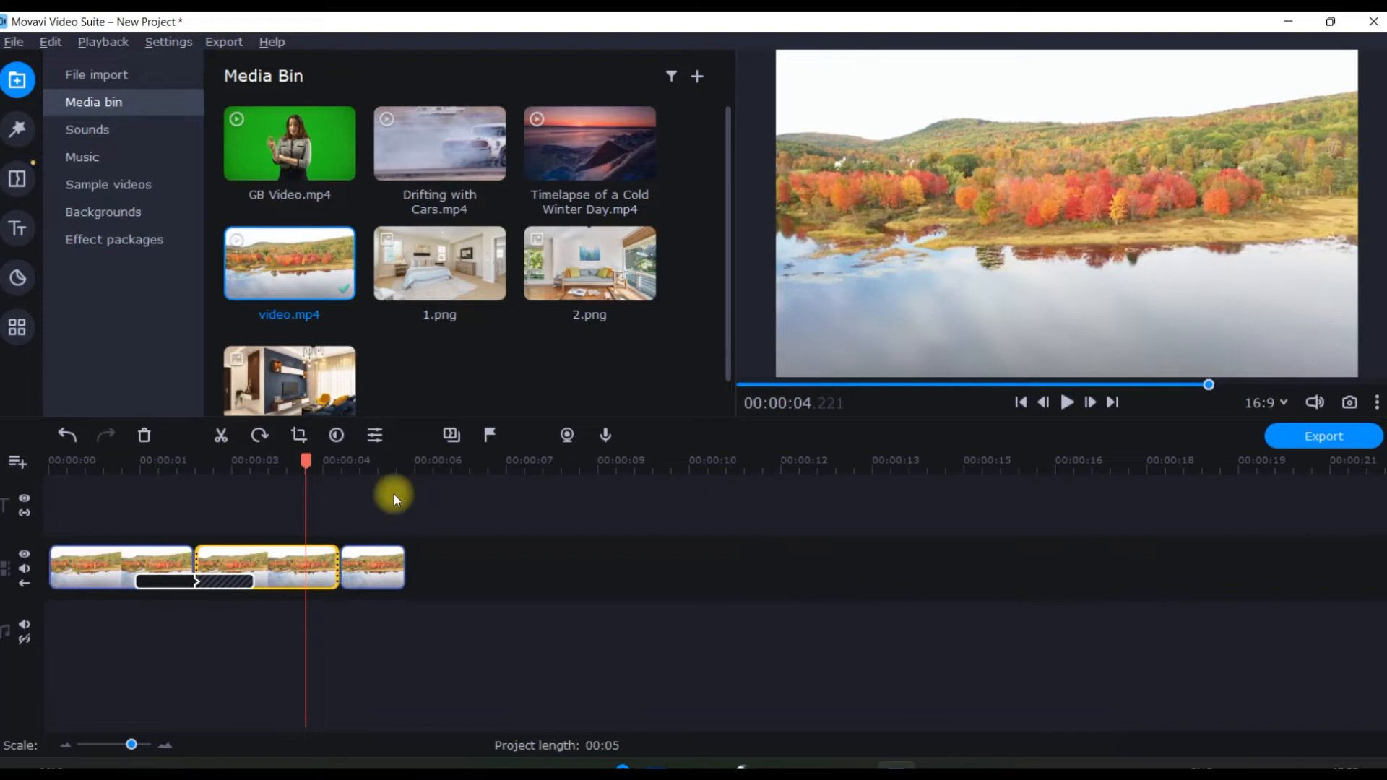
click(1067, 403)
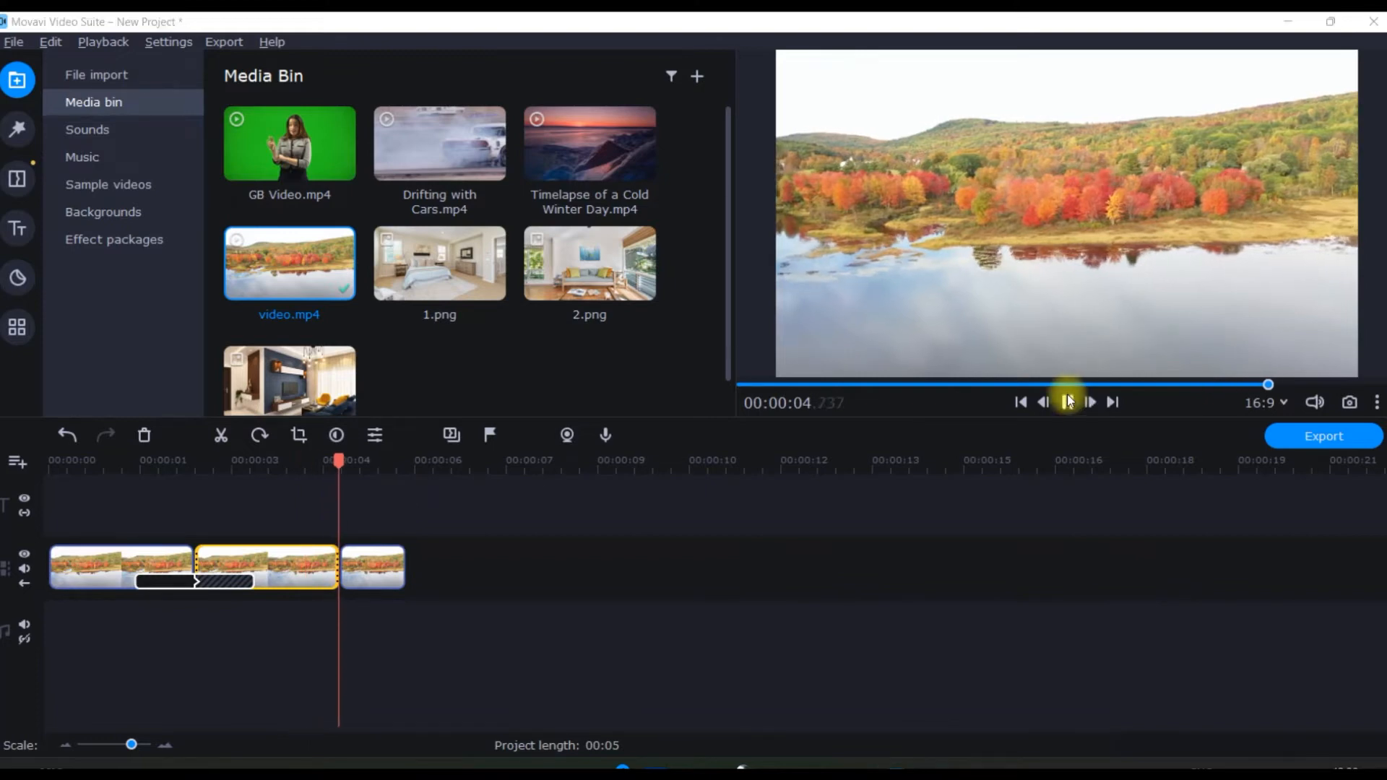
click(1066, 403)
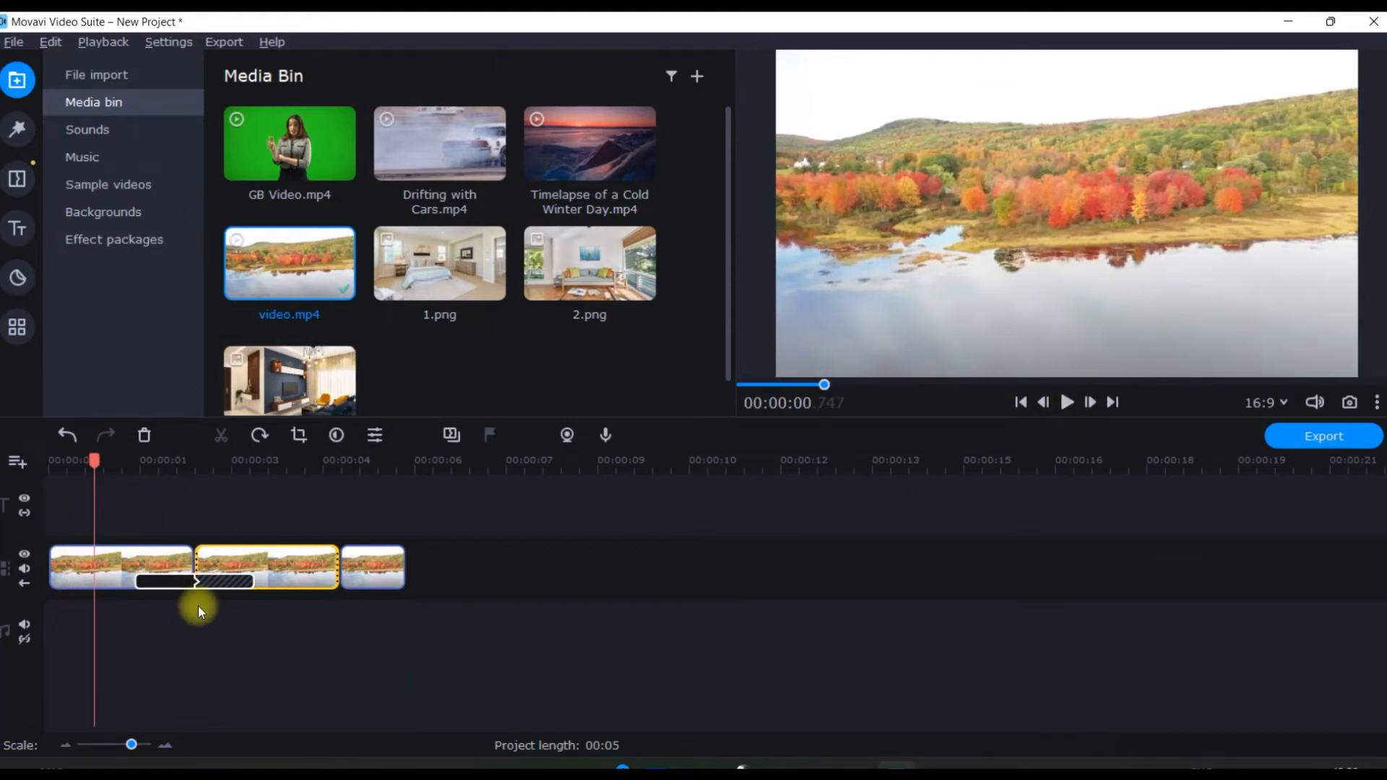
Step: Delete the Cube transition between the first two segments
click(184, 578)
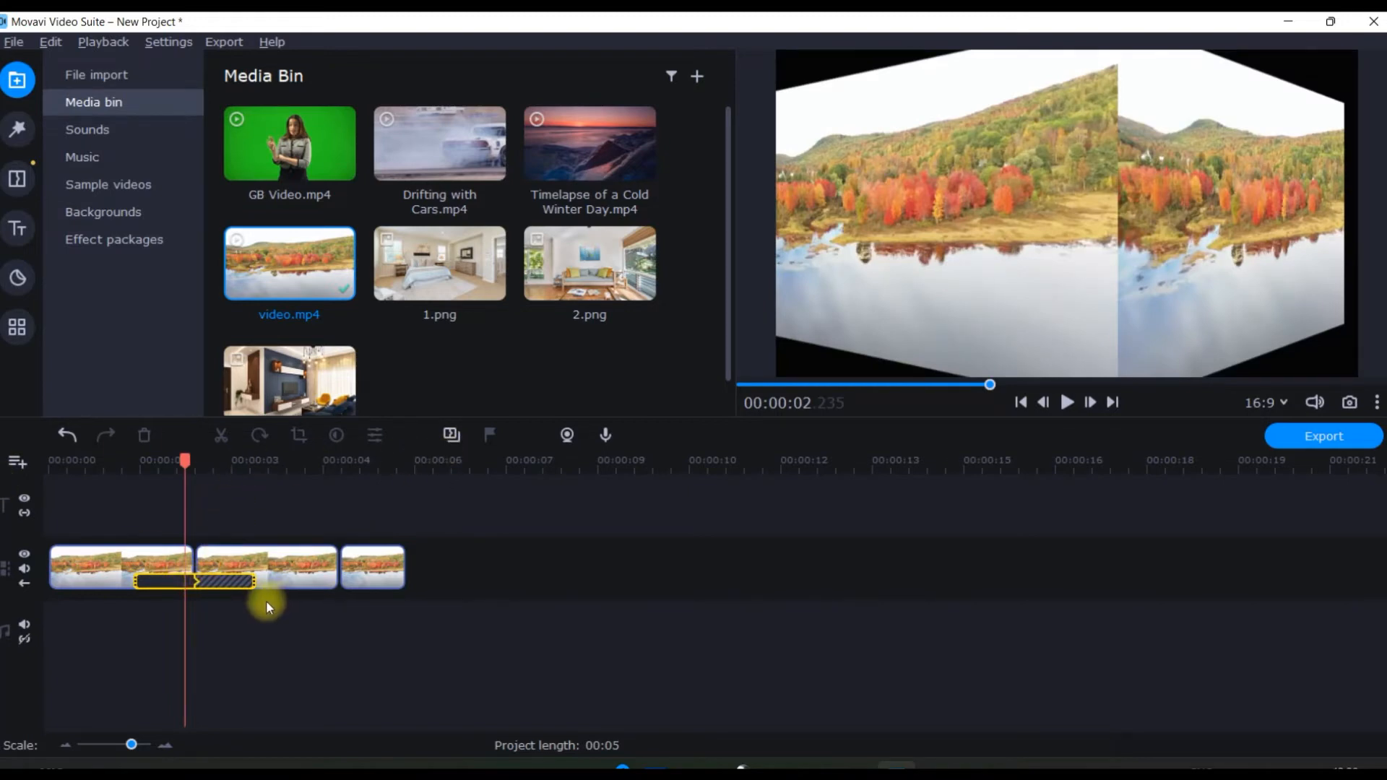
right_click(233, 578)
click(291, 697)
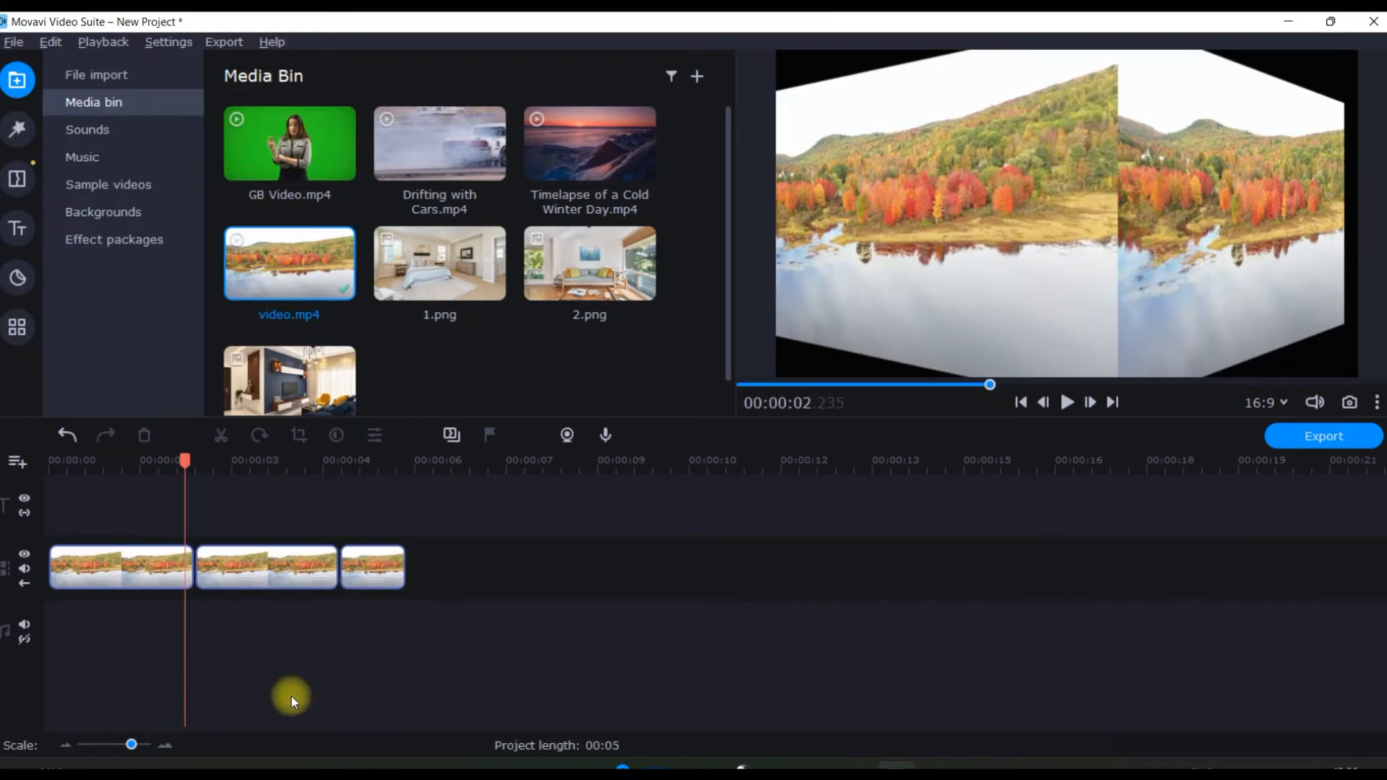
Step: Insert Timelapse of a Cold Winter Day.mp4 between the first and second video.mp4 segments and keep only its opening few seconds
drag(589, 143, 179, 478)
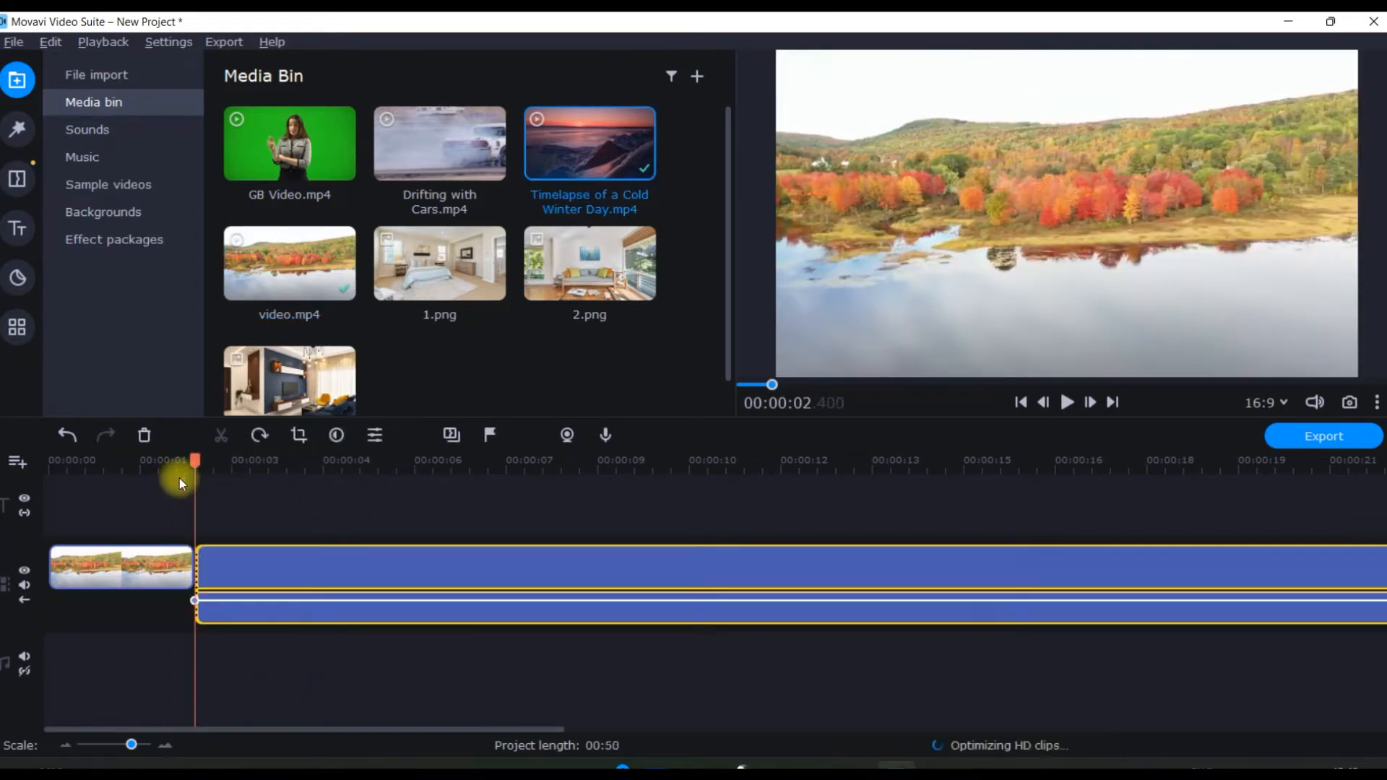
click(252, 609)
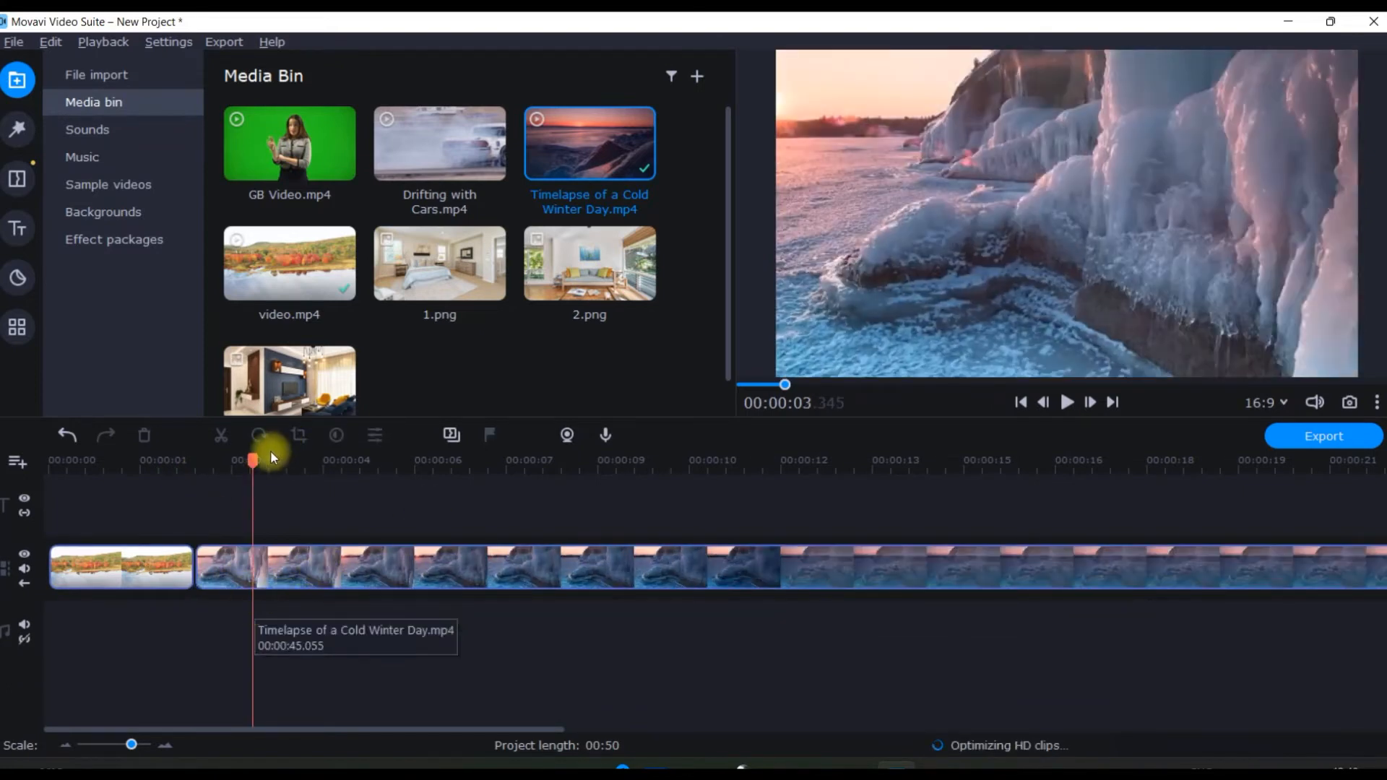
drag(256, 458, 563, 461)
click(682, 566)
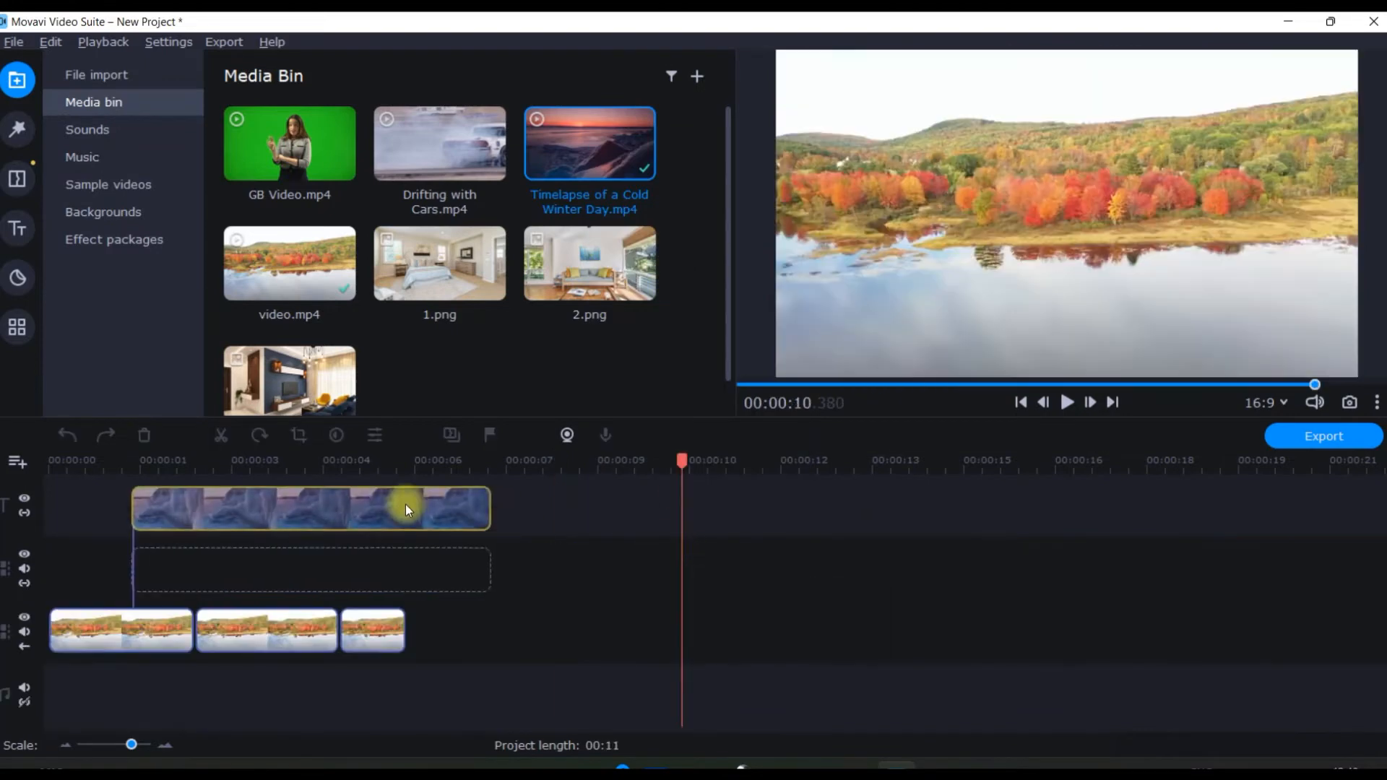
Step: Move the winter timelapse clip to the overlay track starting at 00:00:01.200 and trim its end to 00:00:04.770
drag(406, 510, 354, 578)
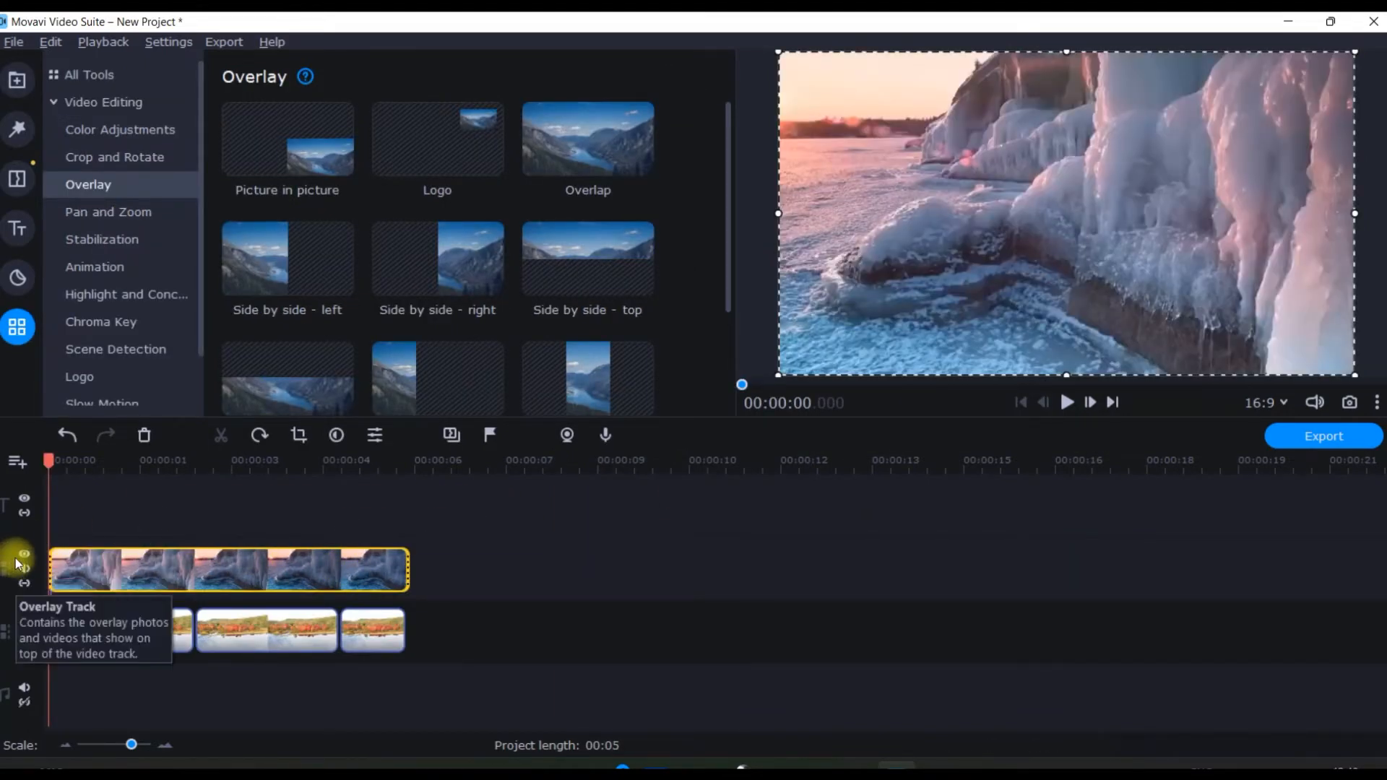
drag(118, 559, 191, 562)
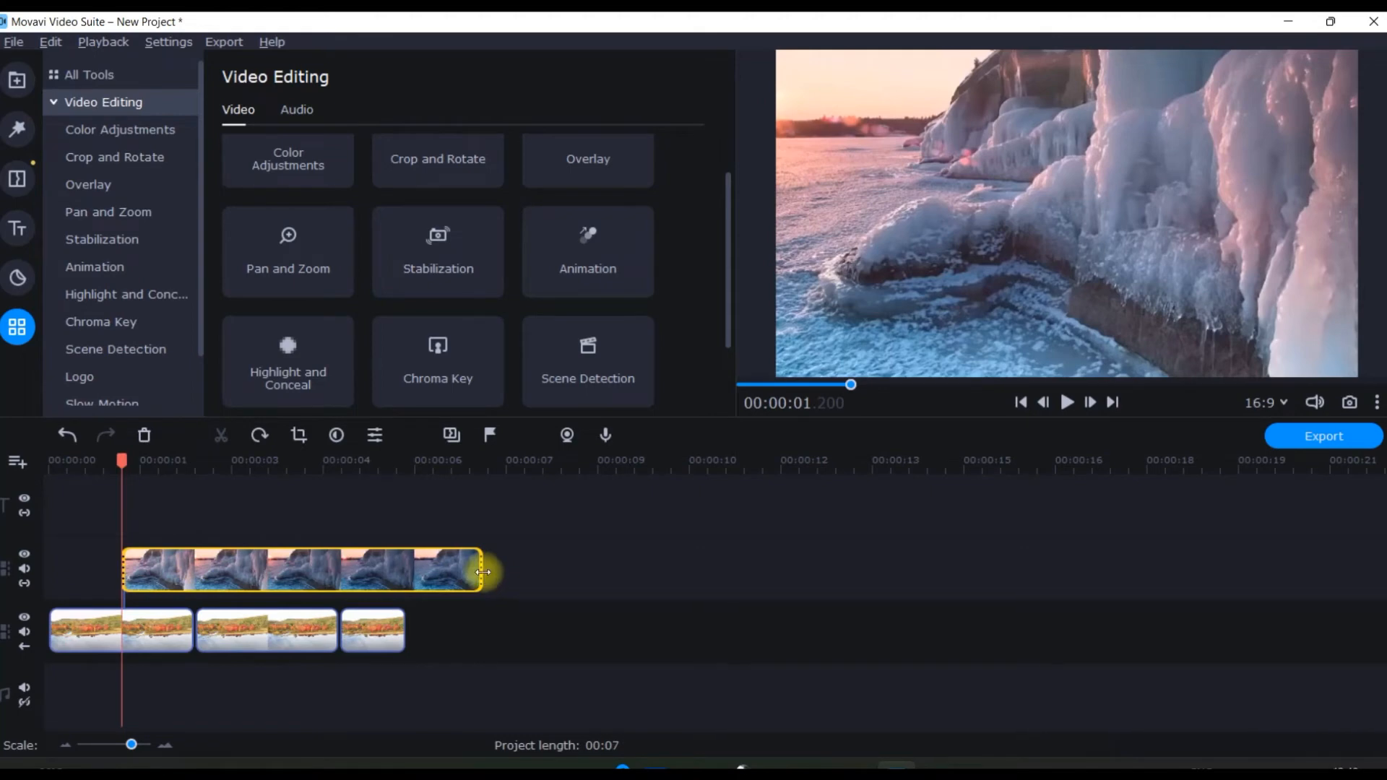
drag(485, 572, 338, 578)
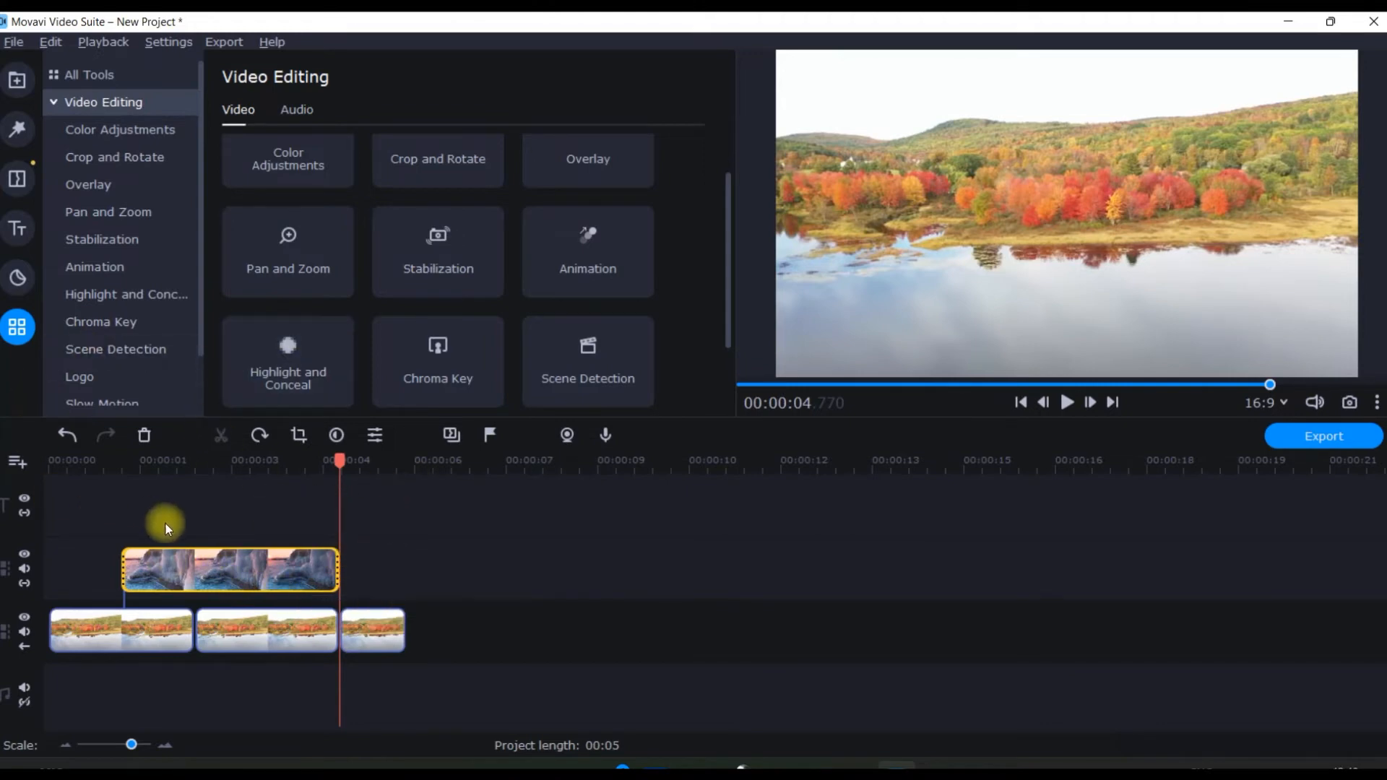
Step: Apply the Zoom in animation preset to the start of the winter timelapse overlay clip
click(173, 571)
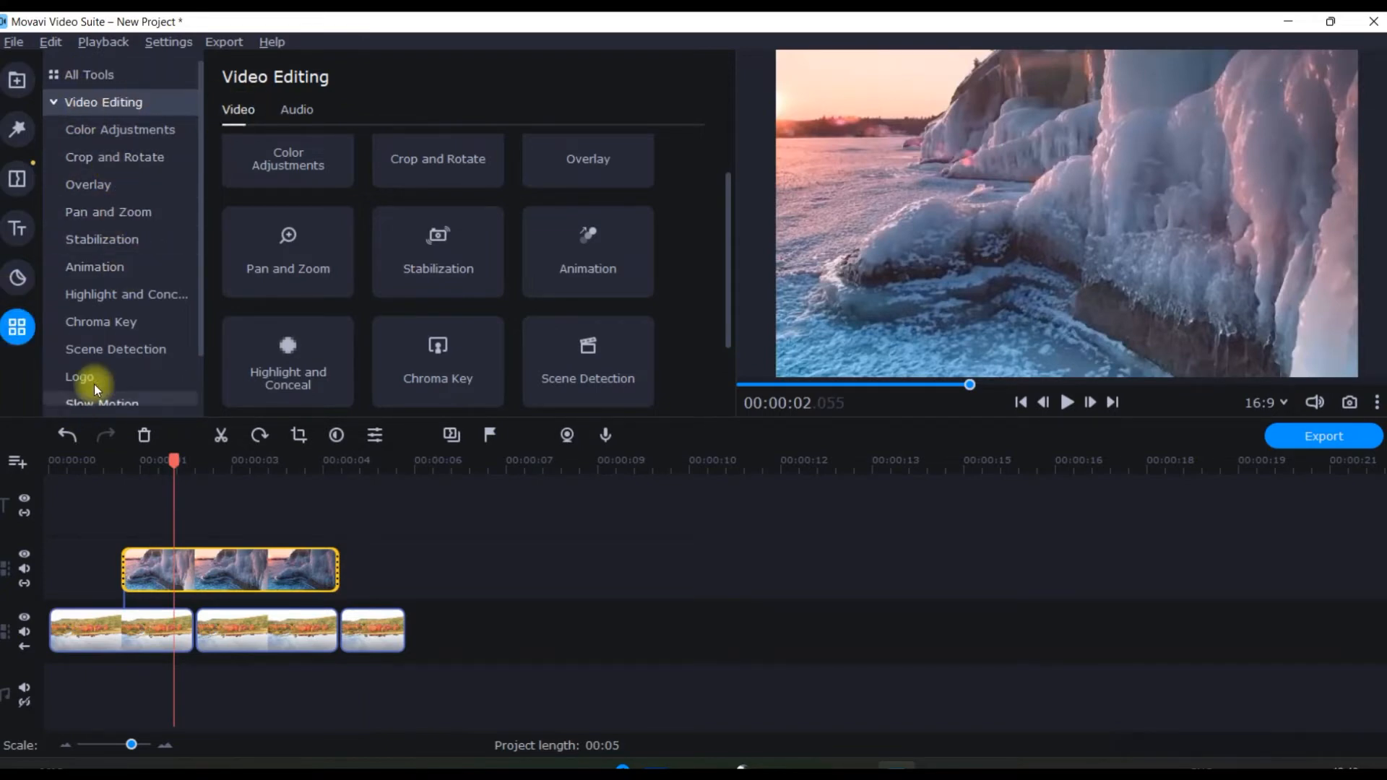
scroll(339, 216, up, 1)
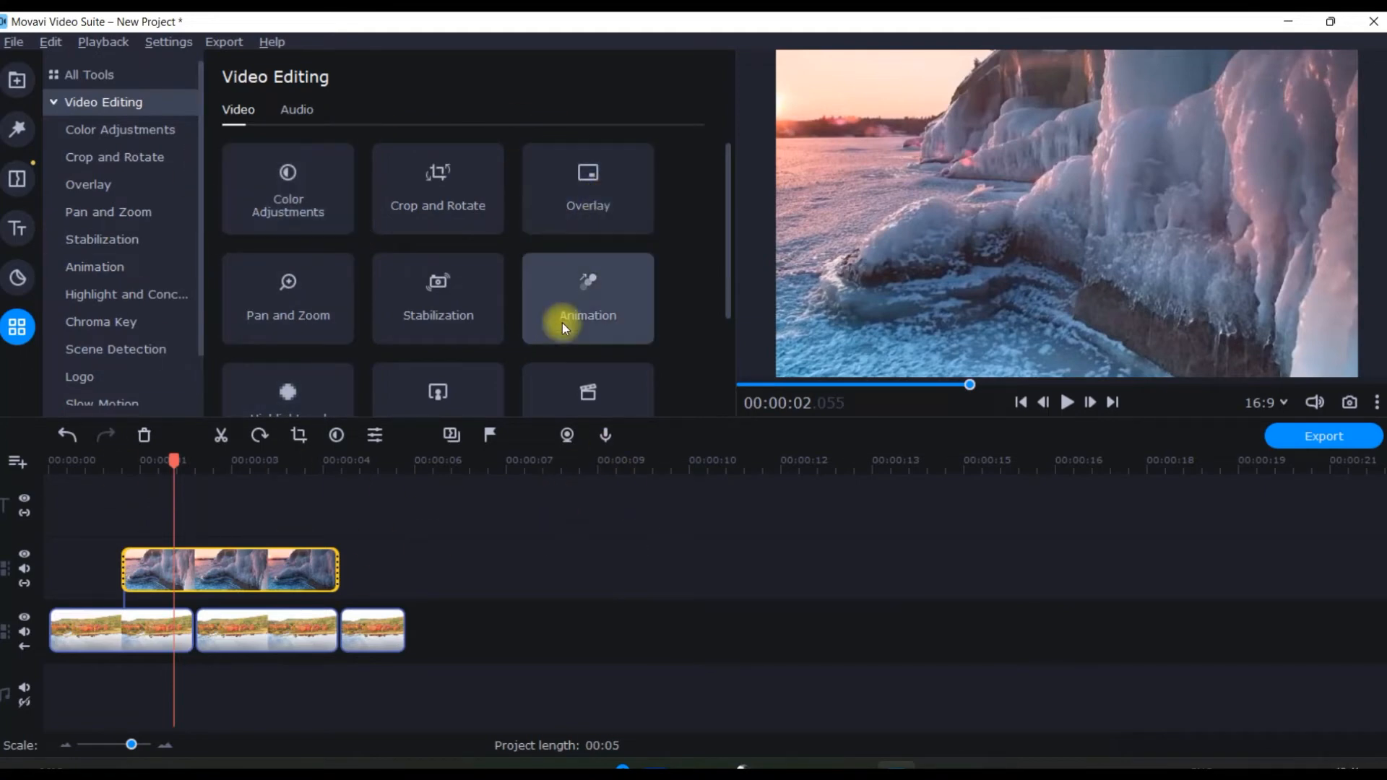
click(587, 311)
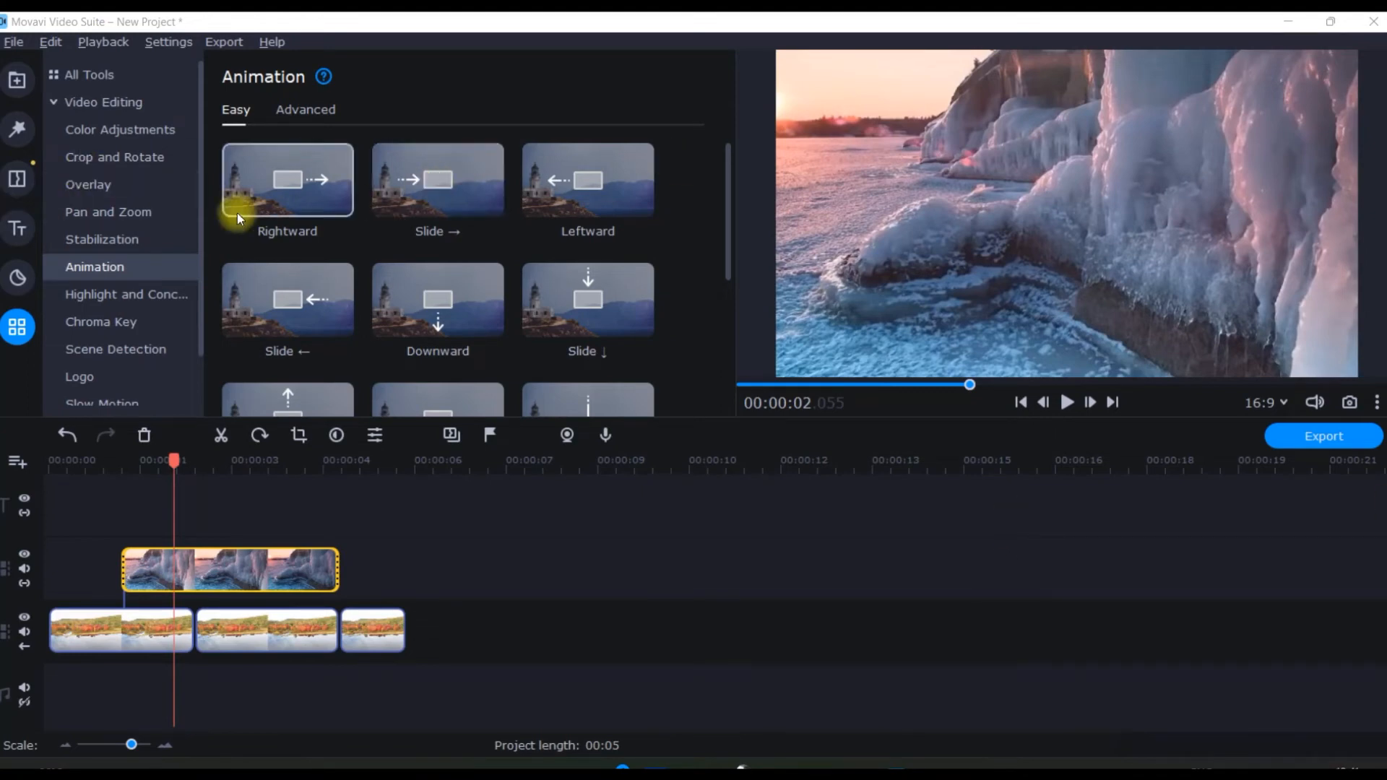
click(300, 112)
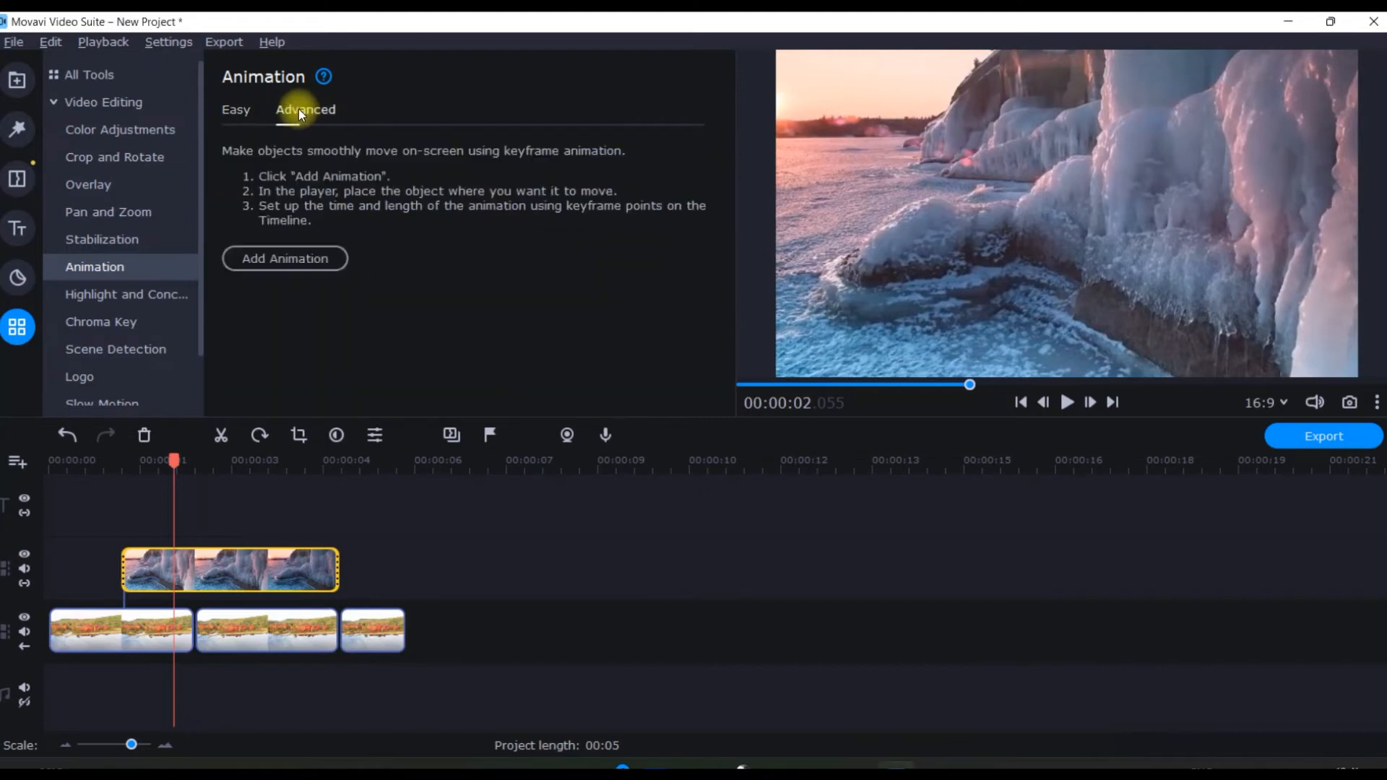
click(232, 112)
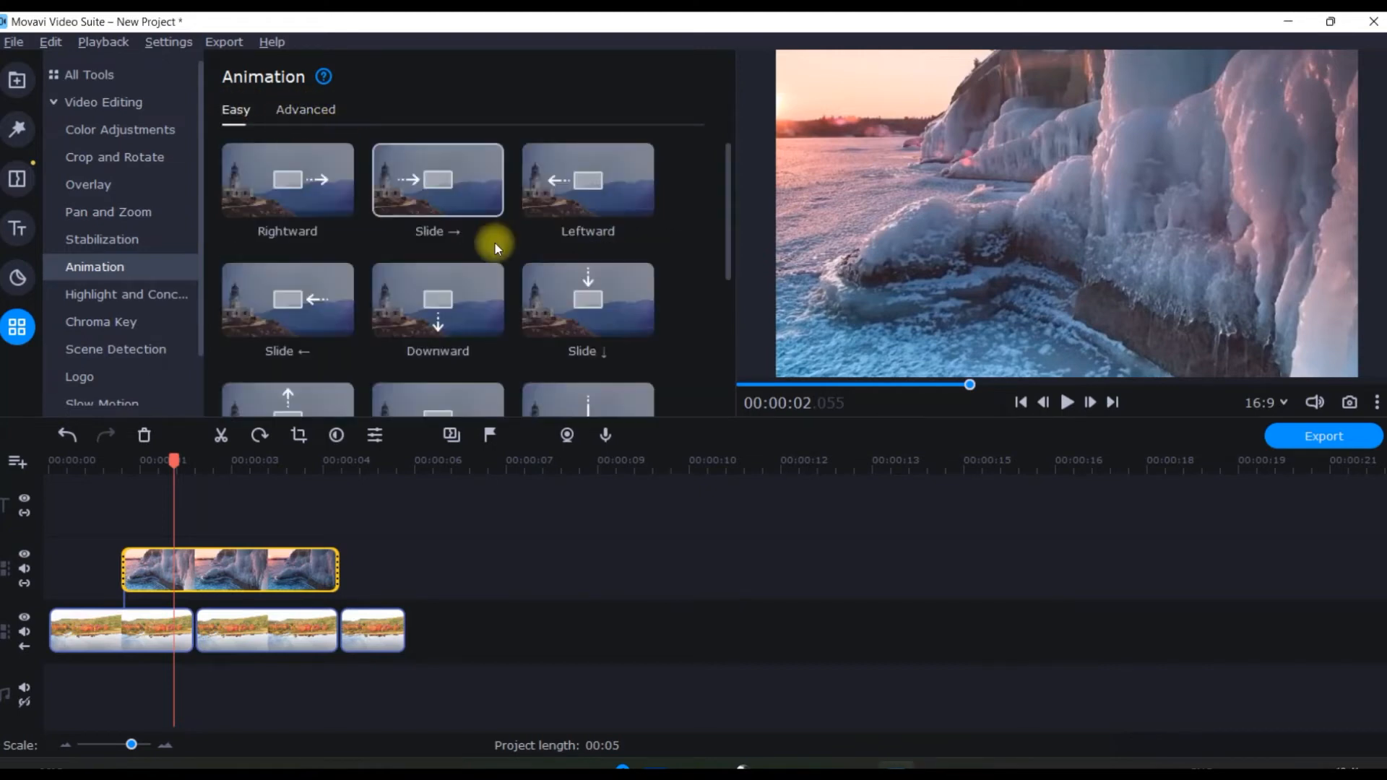
scroll(547, 236, down, 2)
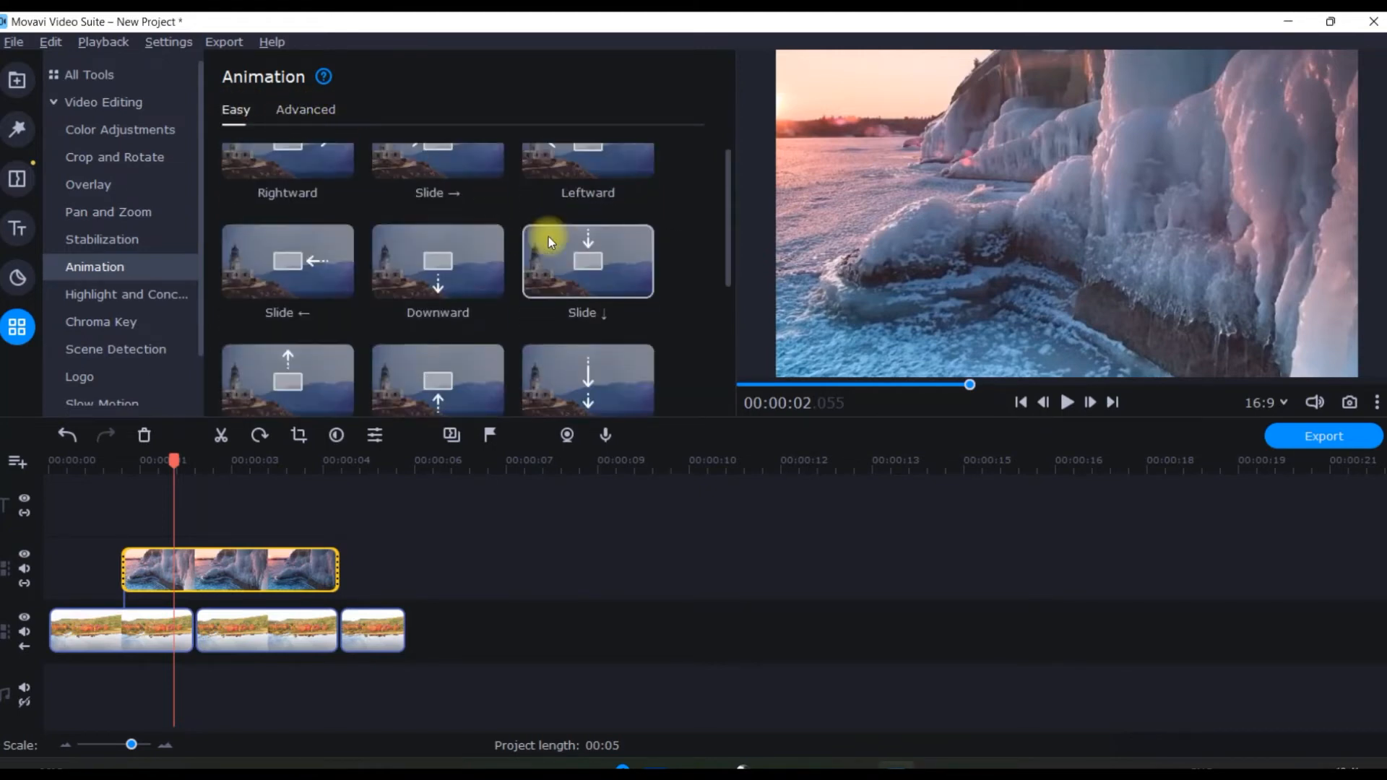
scroll(616, 321, down, 2)
scroll(522, 238, down, 2)
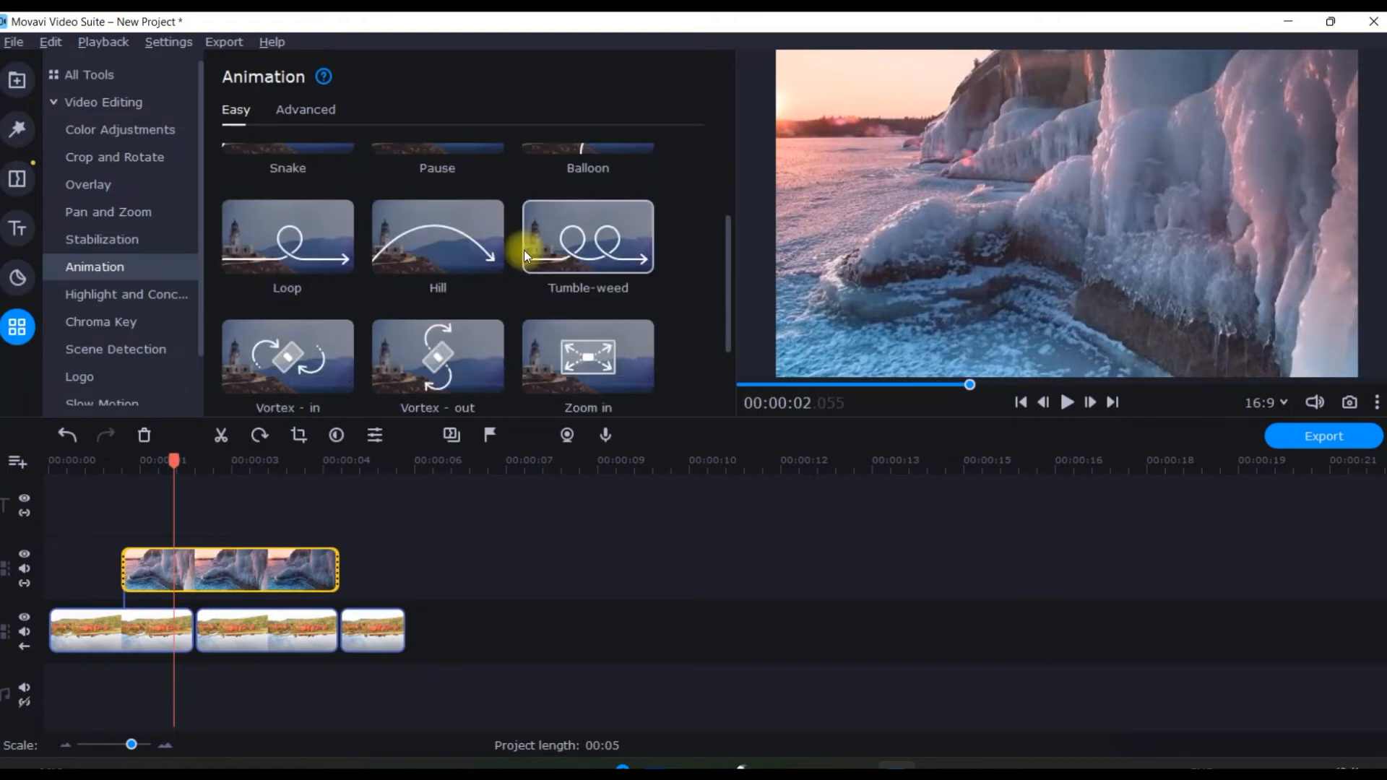
scroll(598, 346, down, 1)
drag(590, 312, 126, 557)
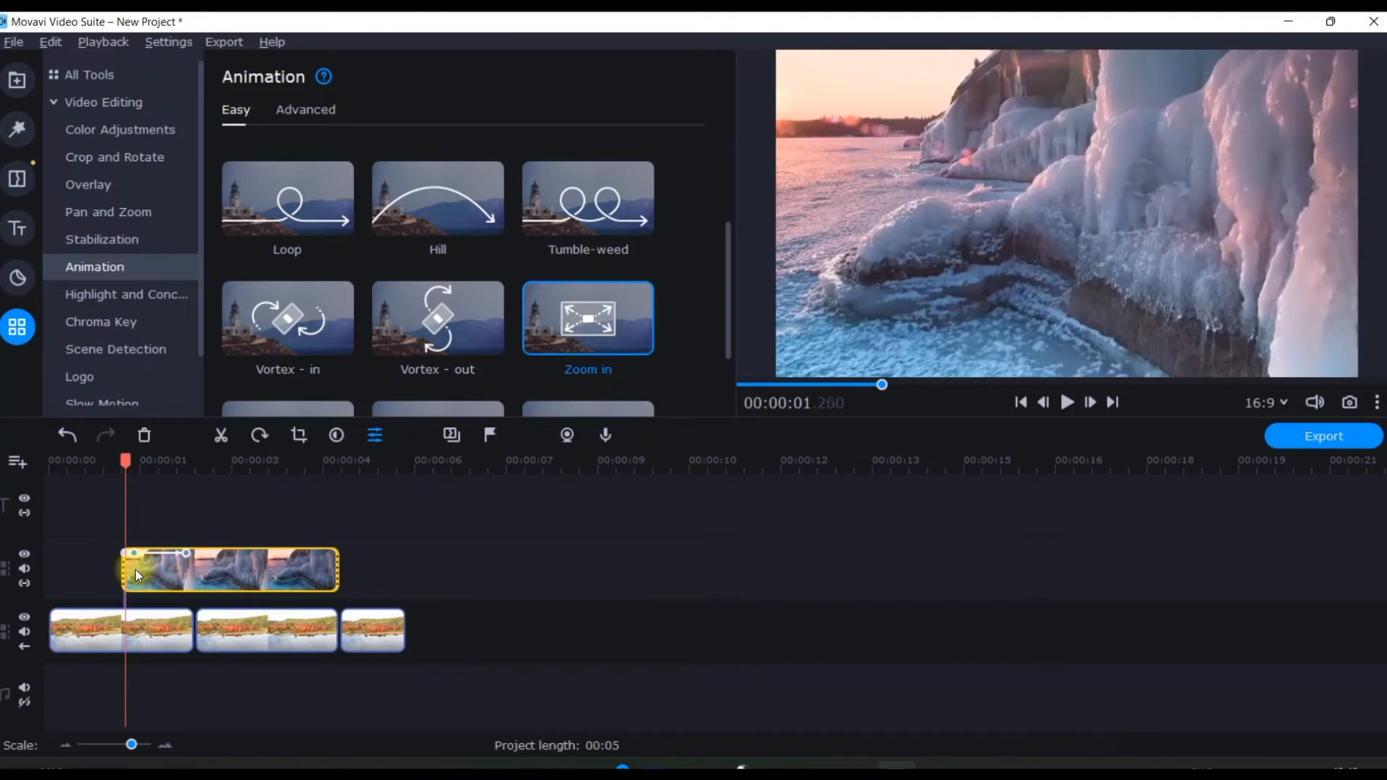
Step: Shorten the Zoom in animation by moving its last keyframe earlier, to 00:00:01.975
drag(134, 459, 121, 459)
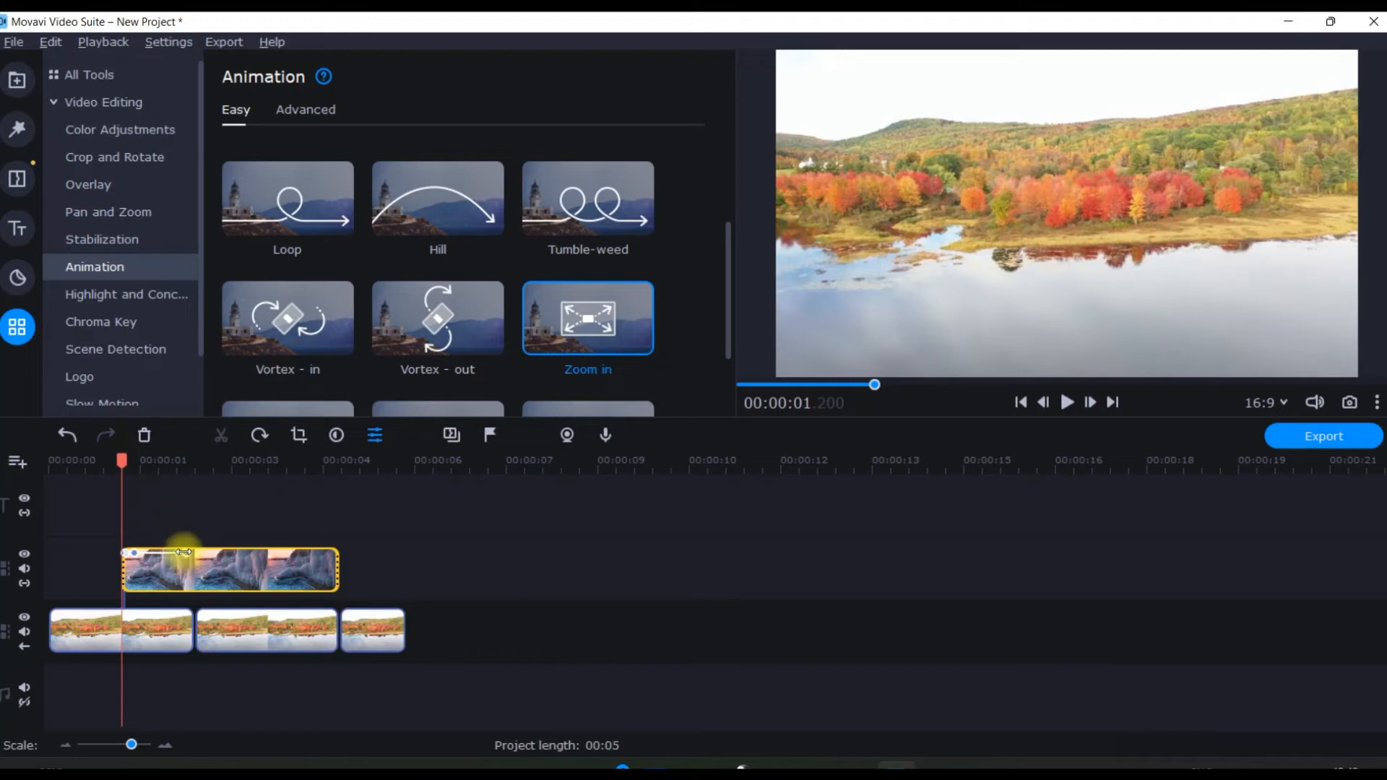
click(185, 552)
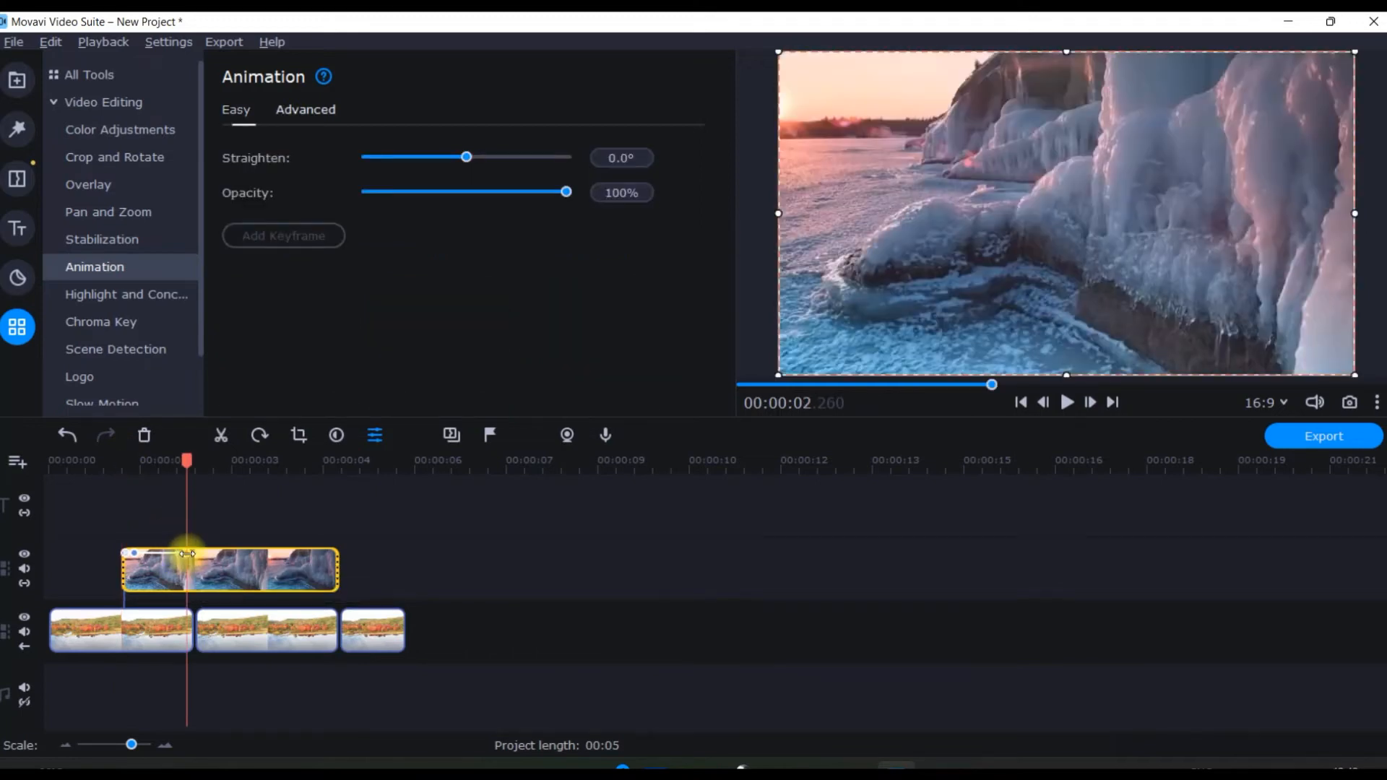
drag(185, 552, 164, 551)
double_click(168, 553)
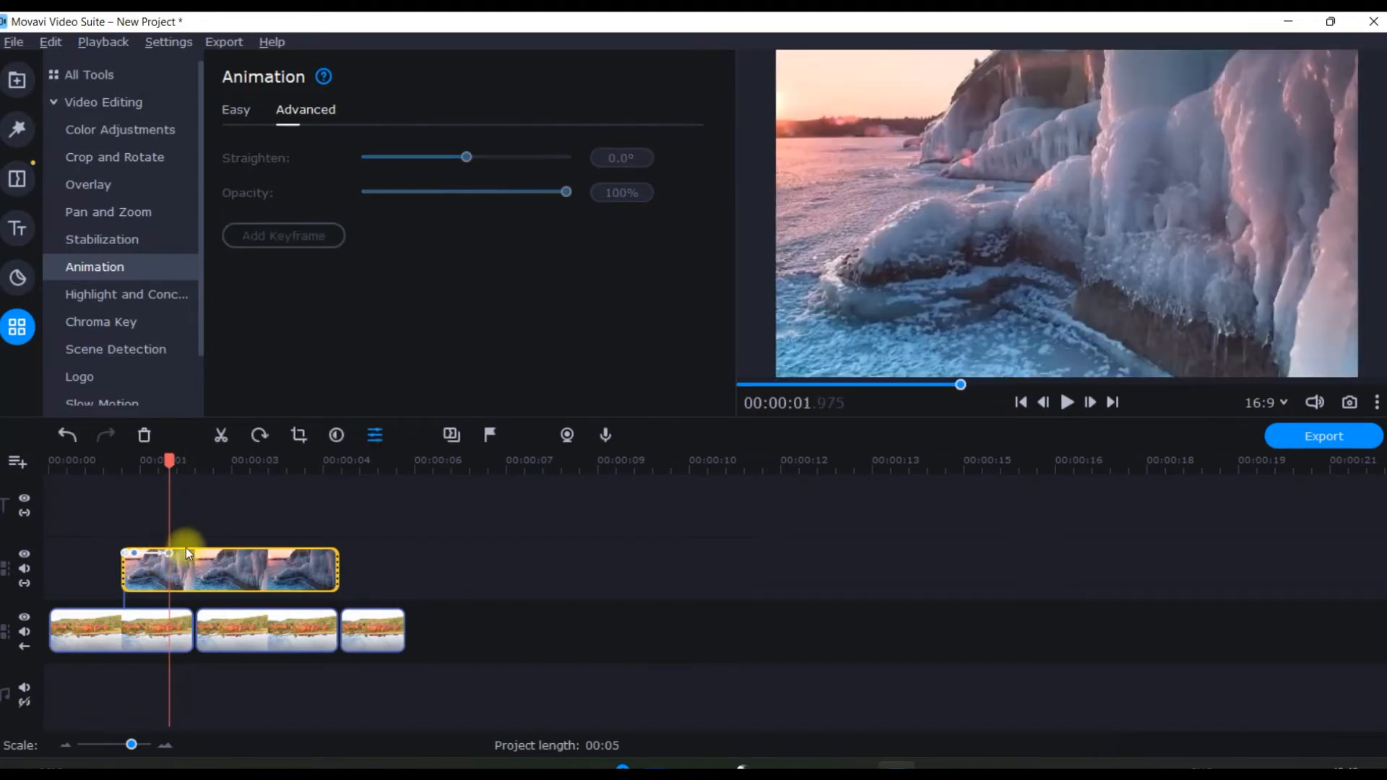
Step: Play the timeline from just before the overlay clip to preview its Zoom in animation
drag(168, 459, 105, 466)
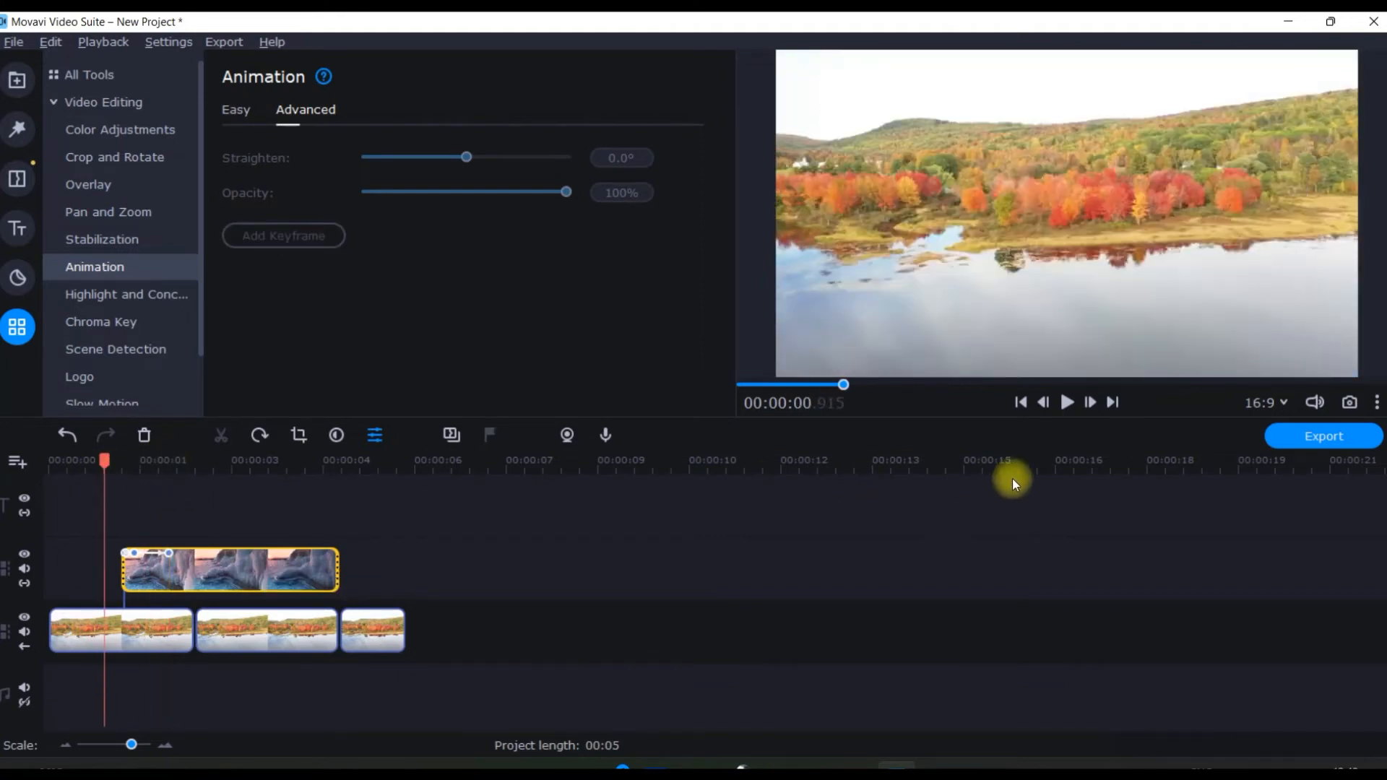
click(1066, 403)
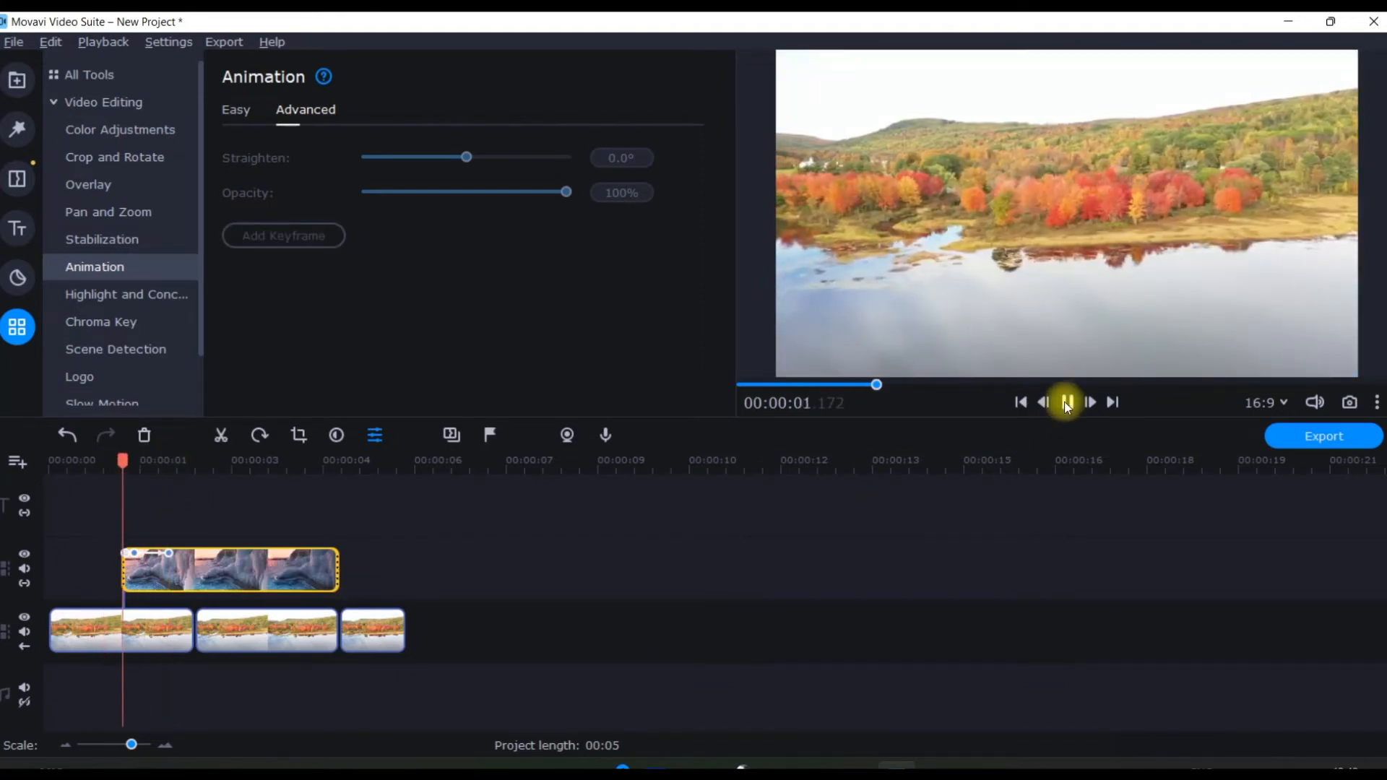
click(1065, 401)
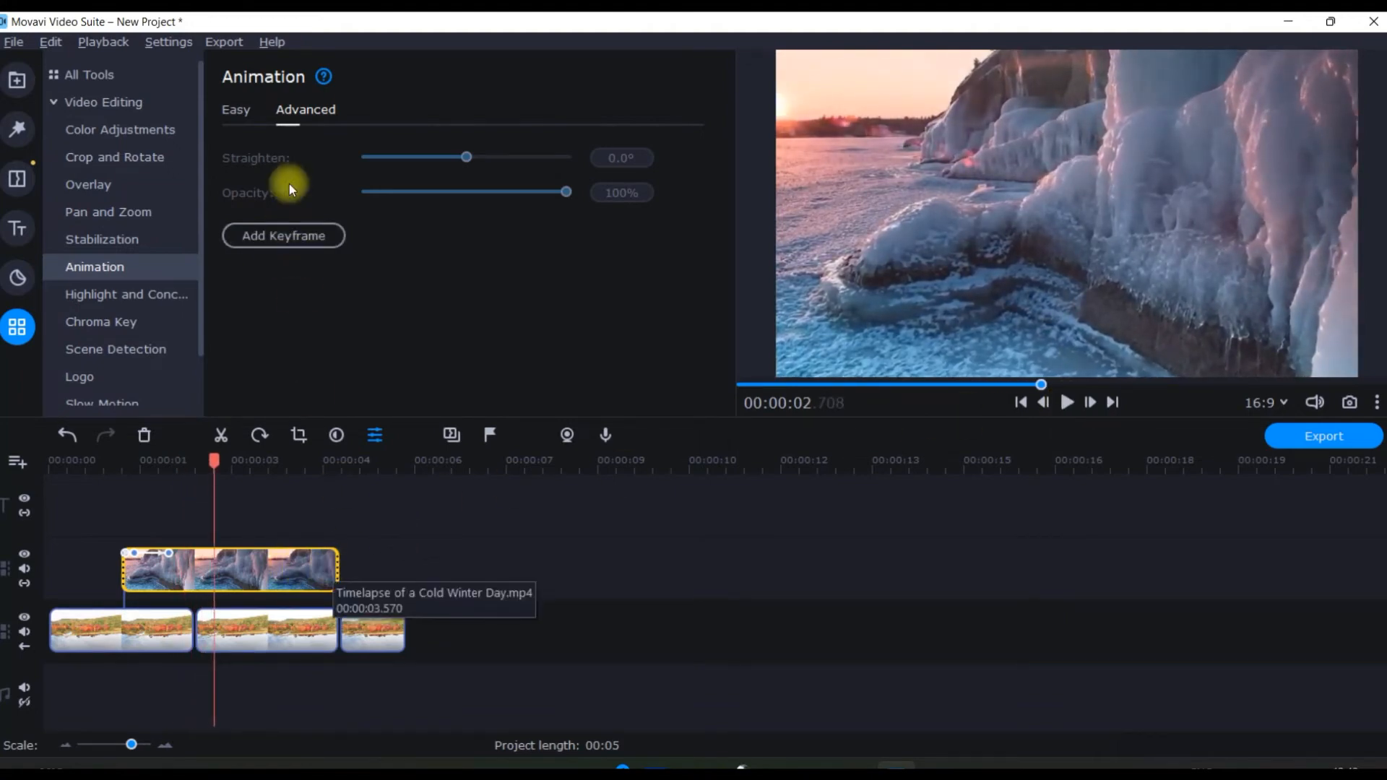
Step: Apply the zoom-out animation preset near the end of the overlay clip, starting at 00:00:04.275
click(235, 110)
scroll(575, 309, down, 2)
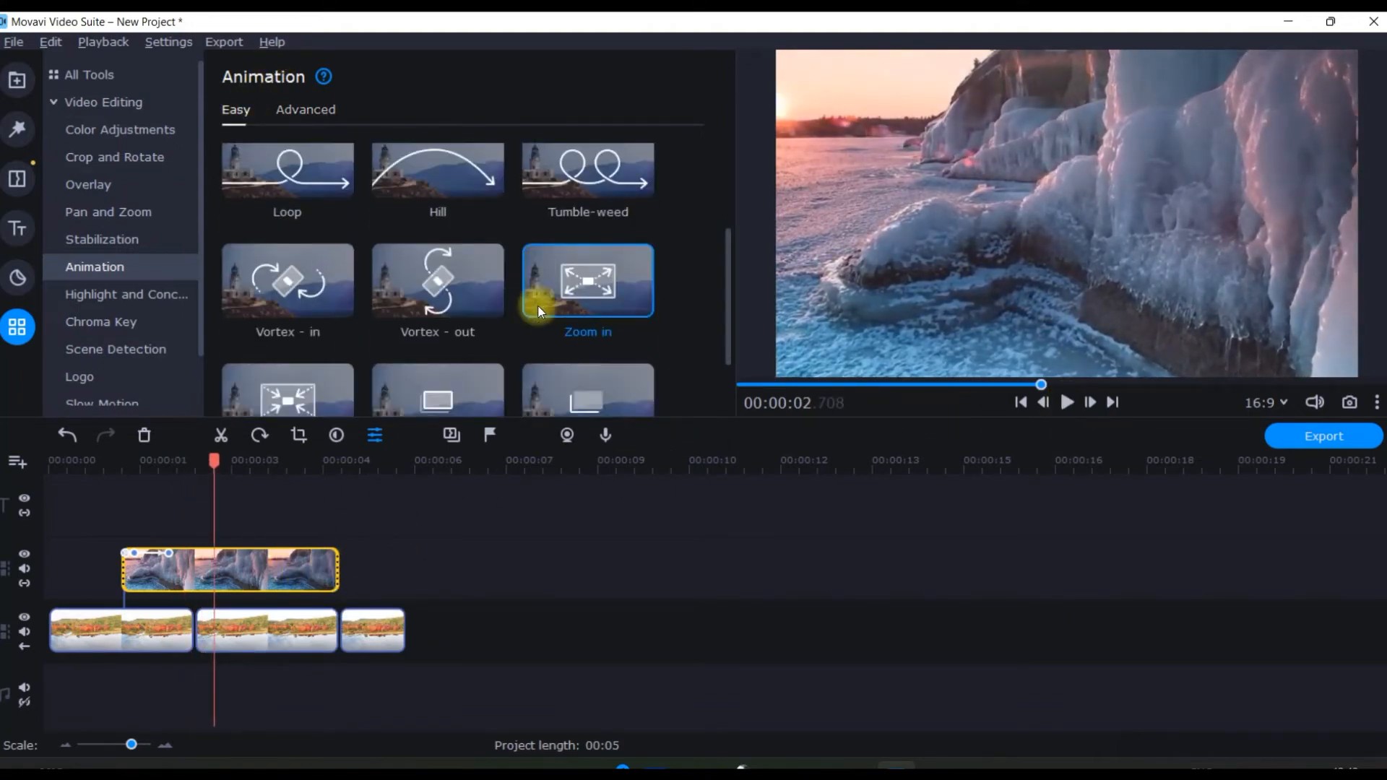
drag(297, 361, 310, 552)
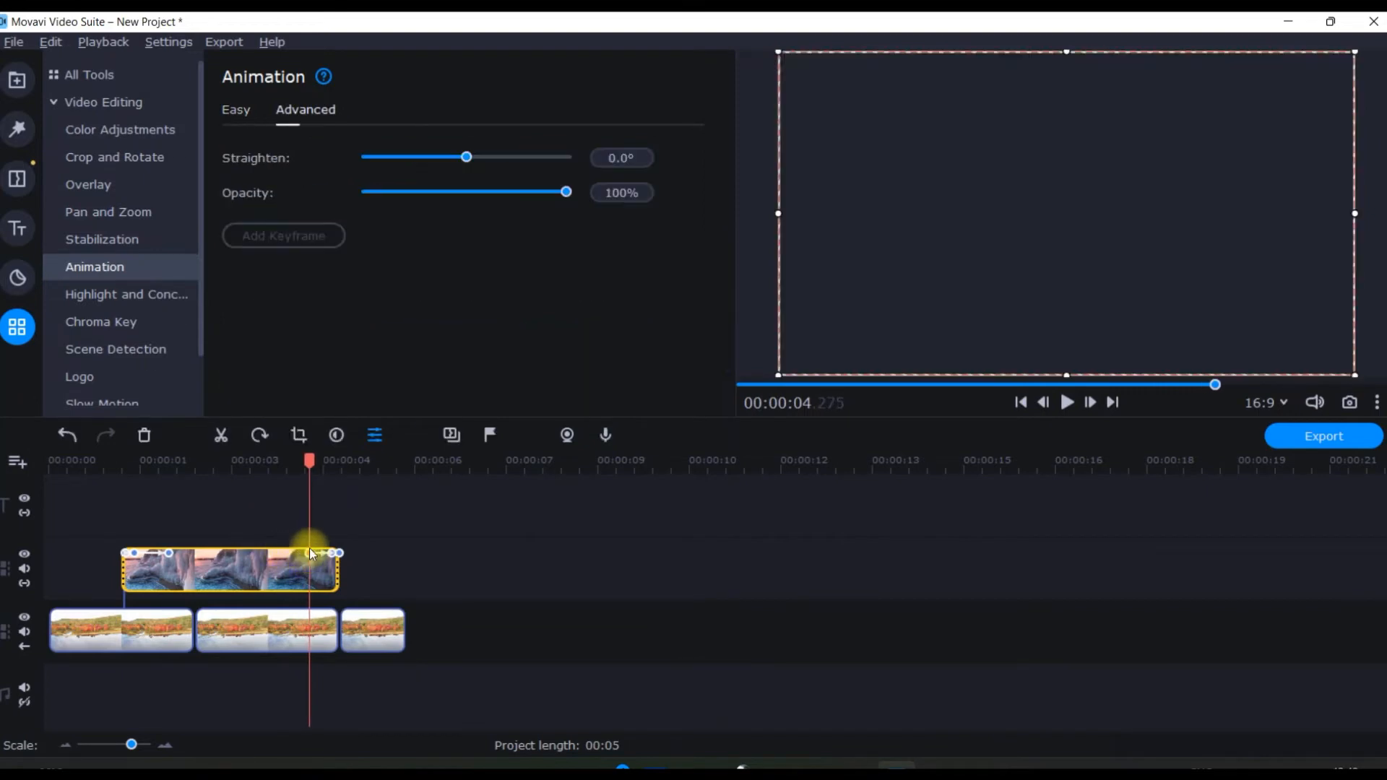
Step: Play the timeline across the overlay clip to preview both its opening and closing animations, and stop playback
drag(309, 468, 115, 468)
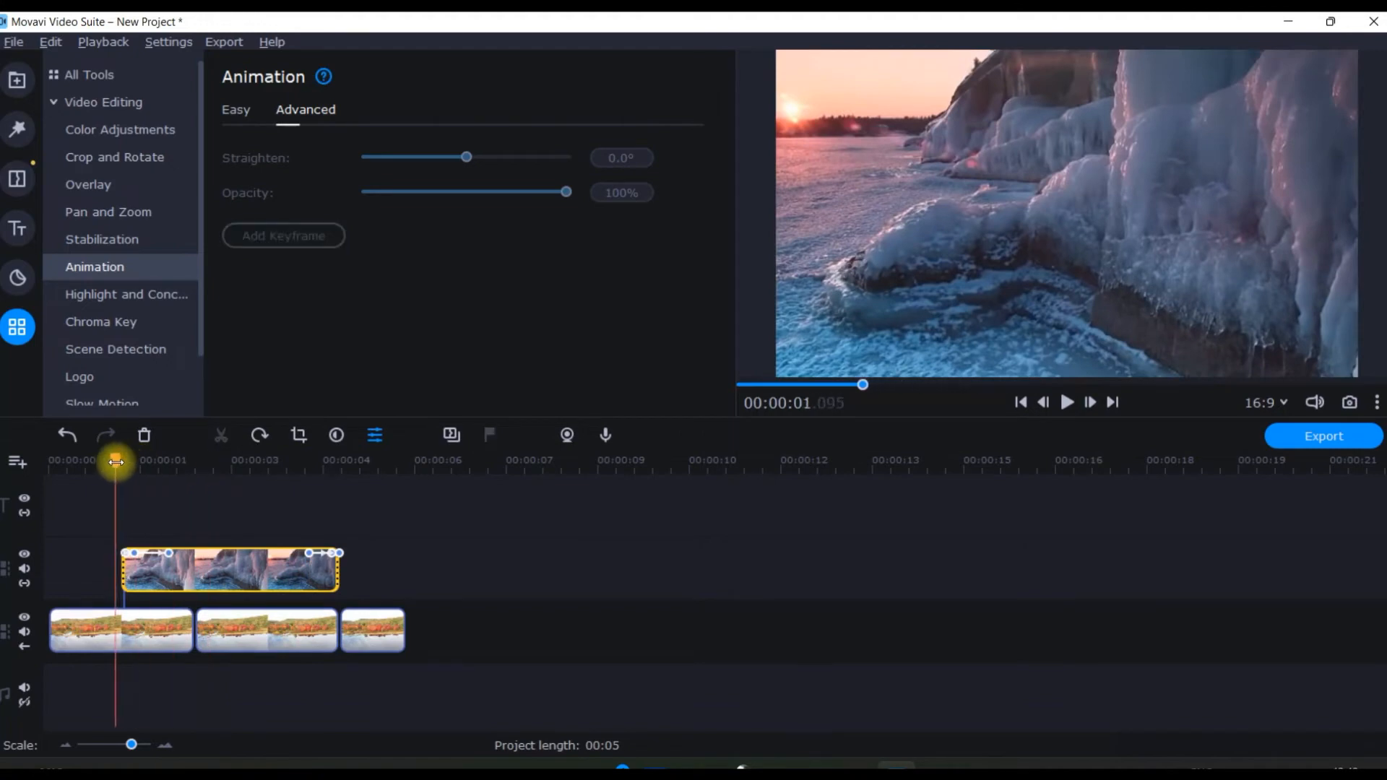
click(1067, 402)
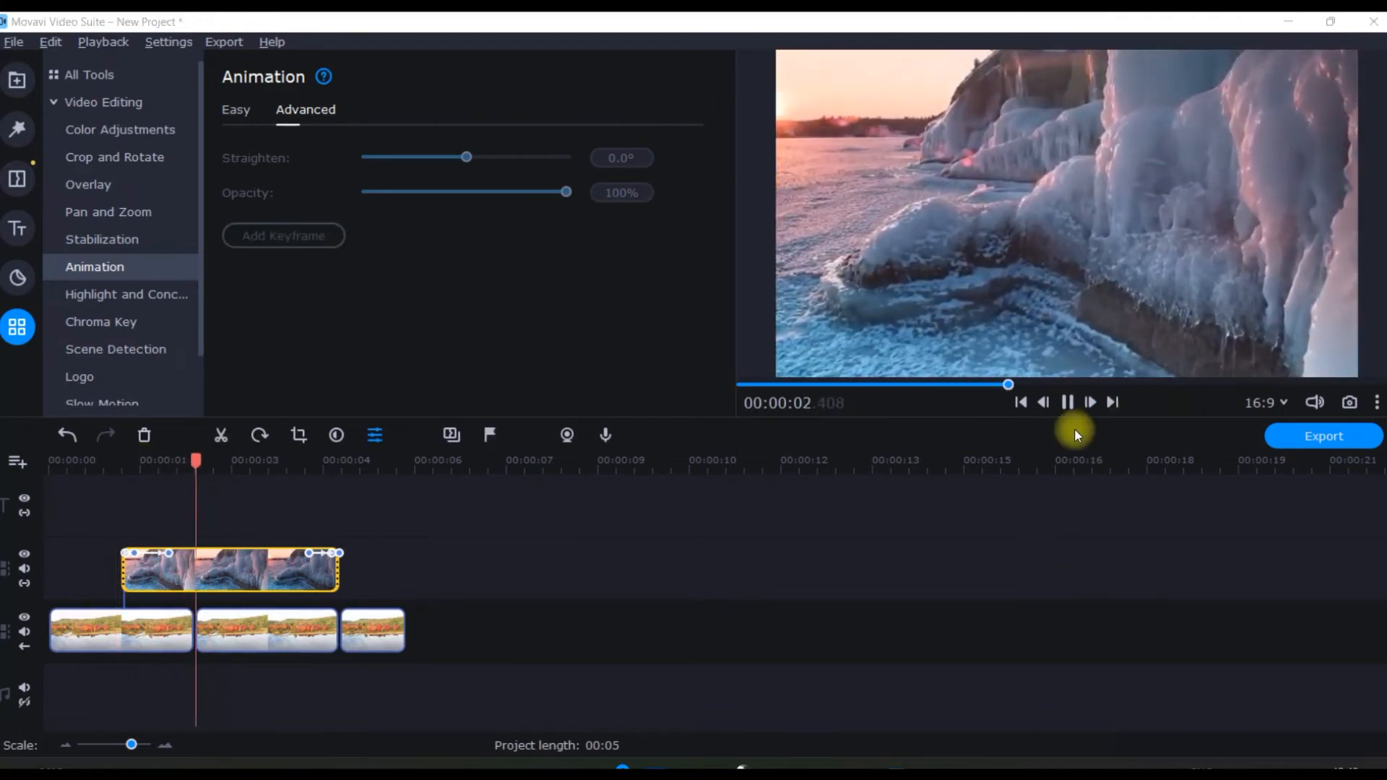
click(1066, 402)
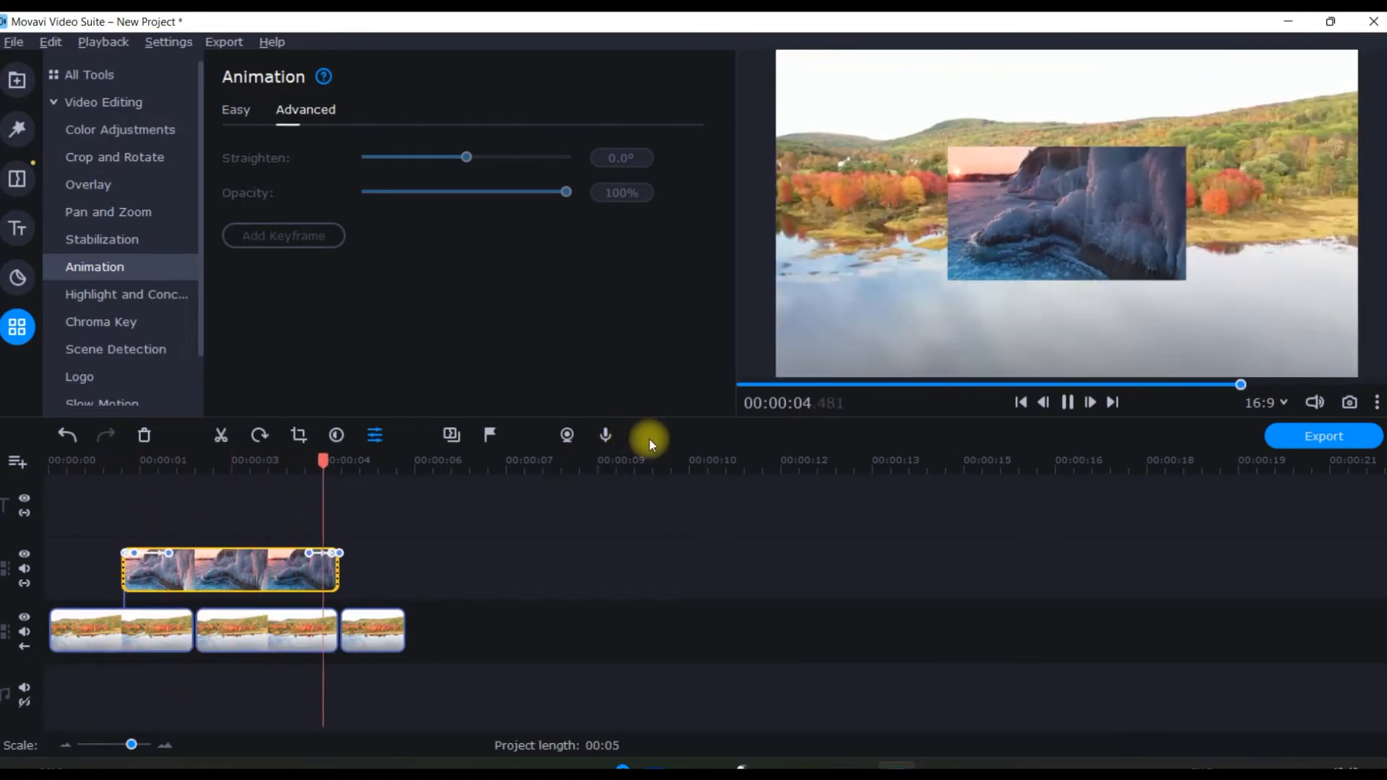
click(1066, 401)
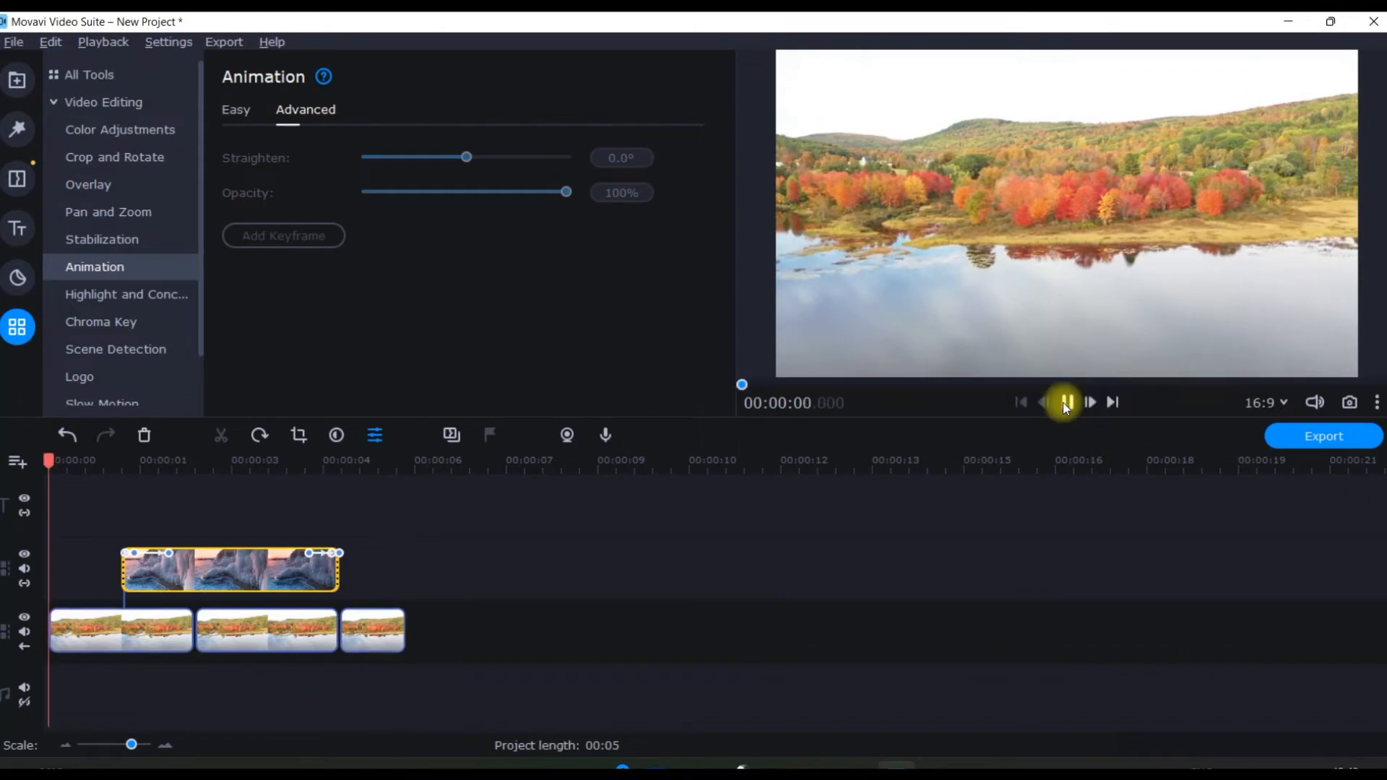
click(1066, 402)
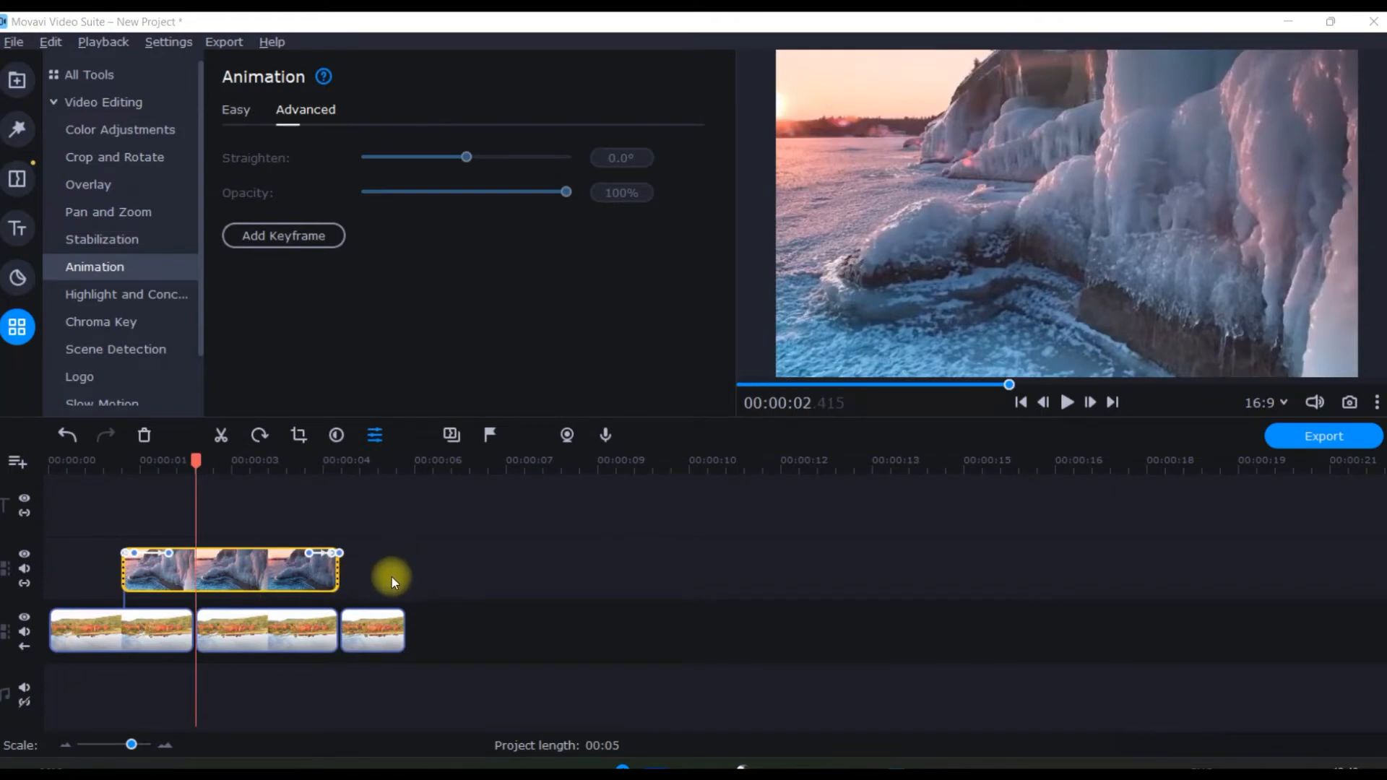
Step: Delete the animated winter timelapse clip from the overlay track
click(276, 584)
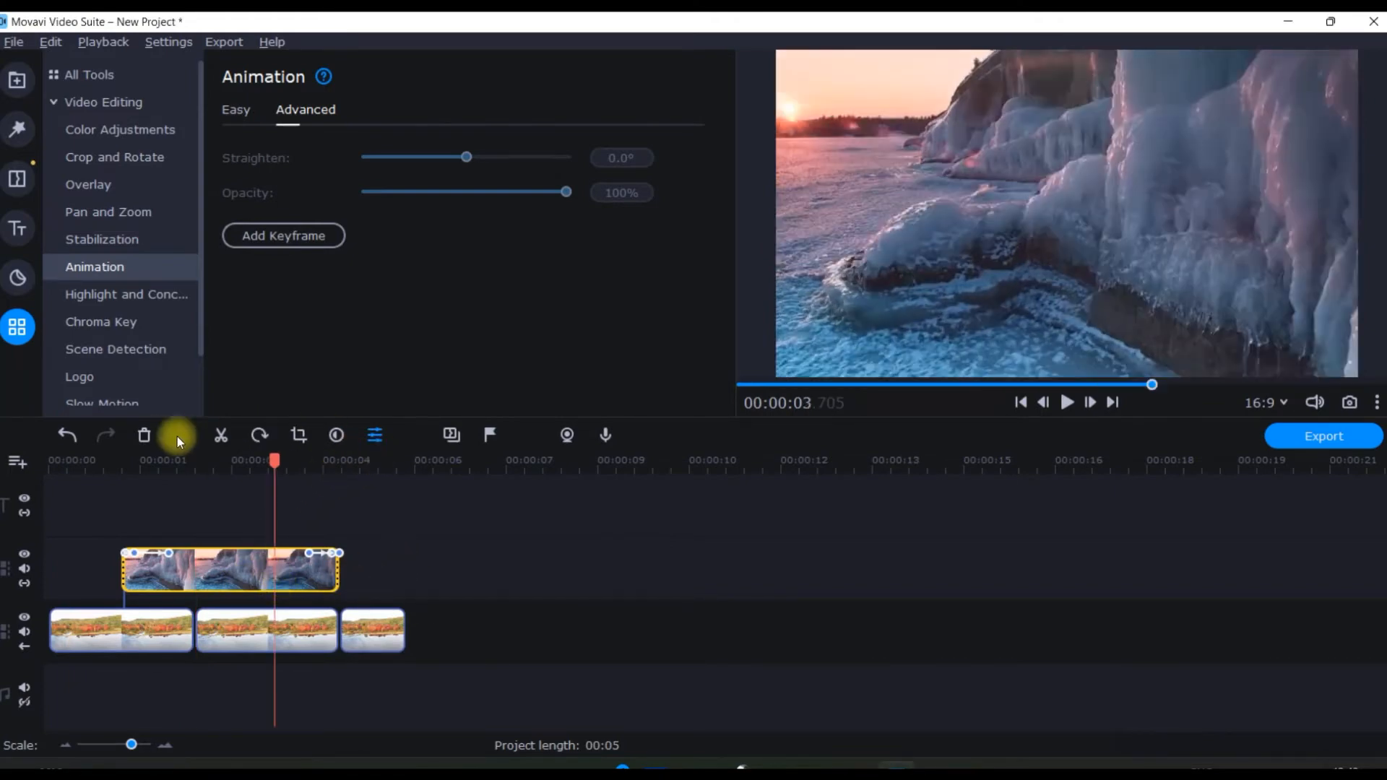
click(144, 436)
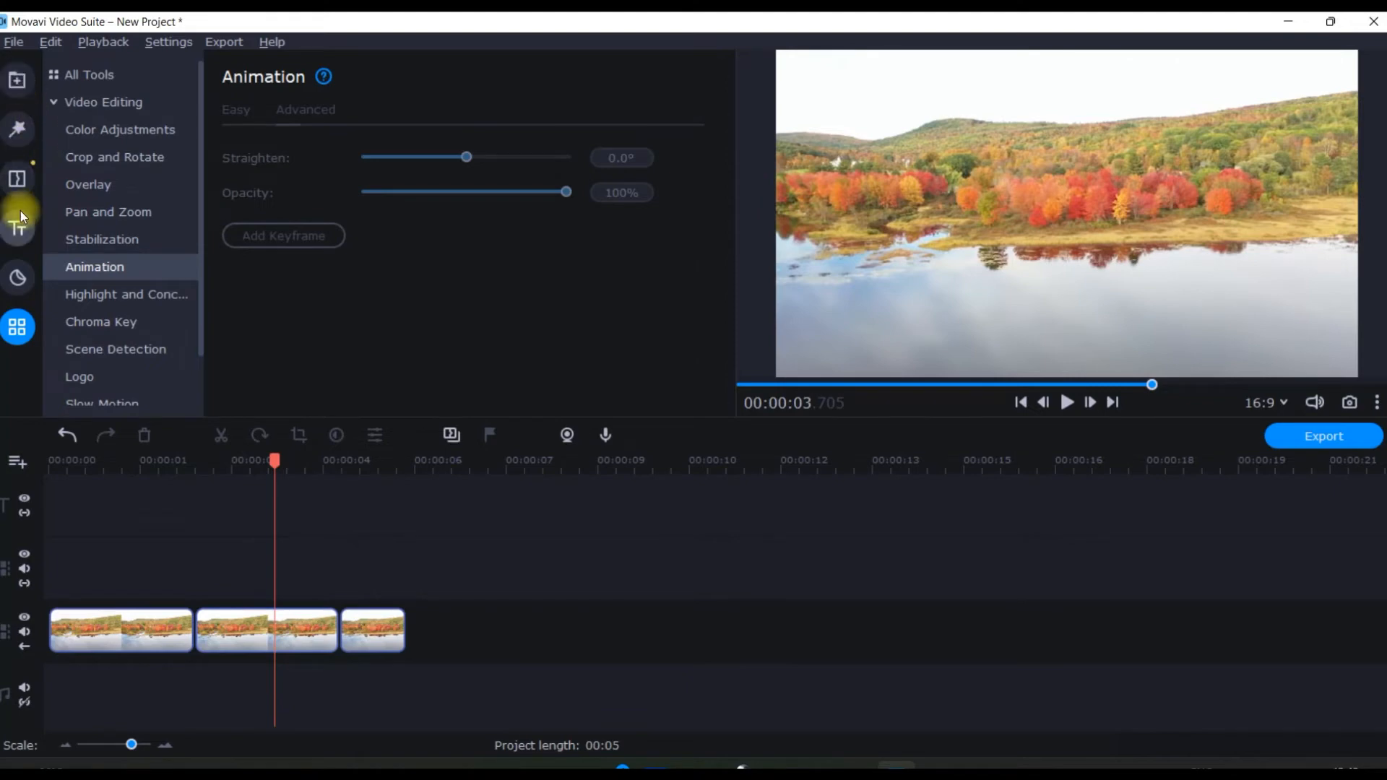
Step: Add the favorite Simple text title to the title track above the video and trim its end to 00:00:04.095
click(17, 229)
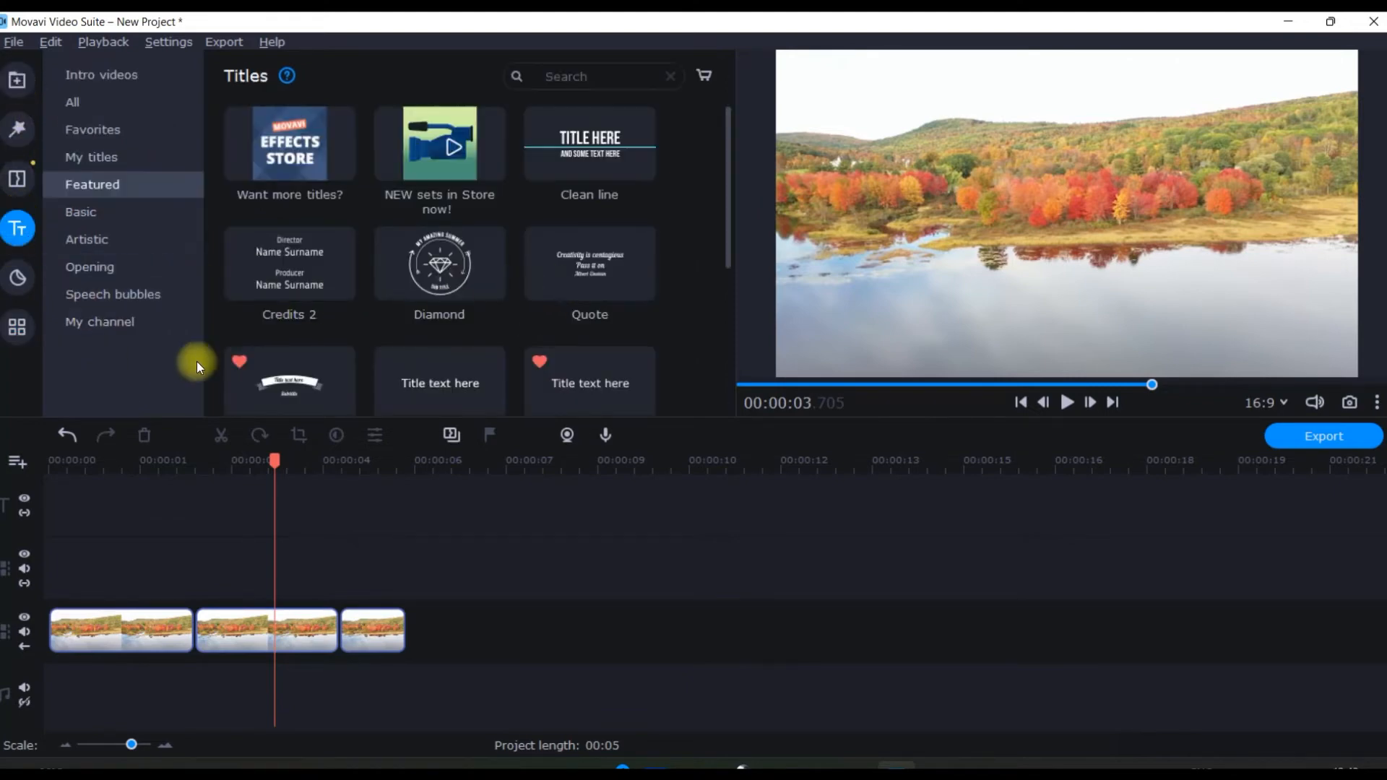
click(85, 128)
drag(461, 198, 175, 520)
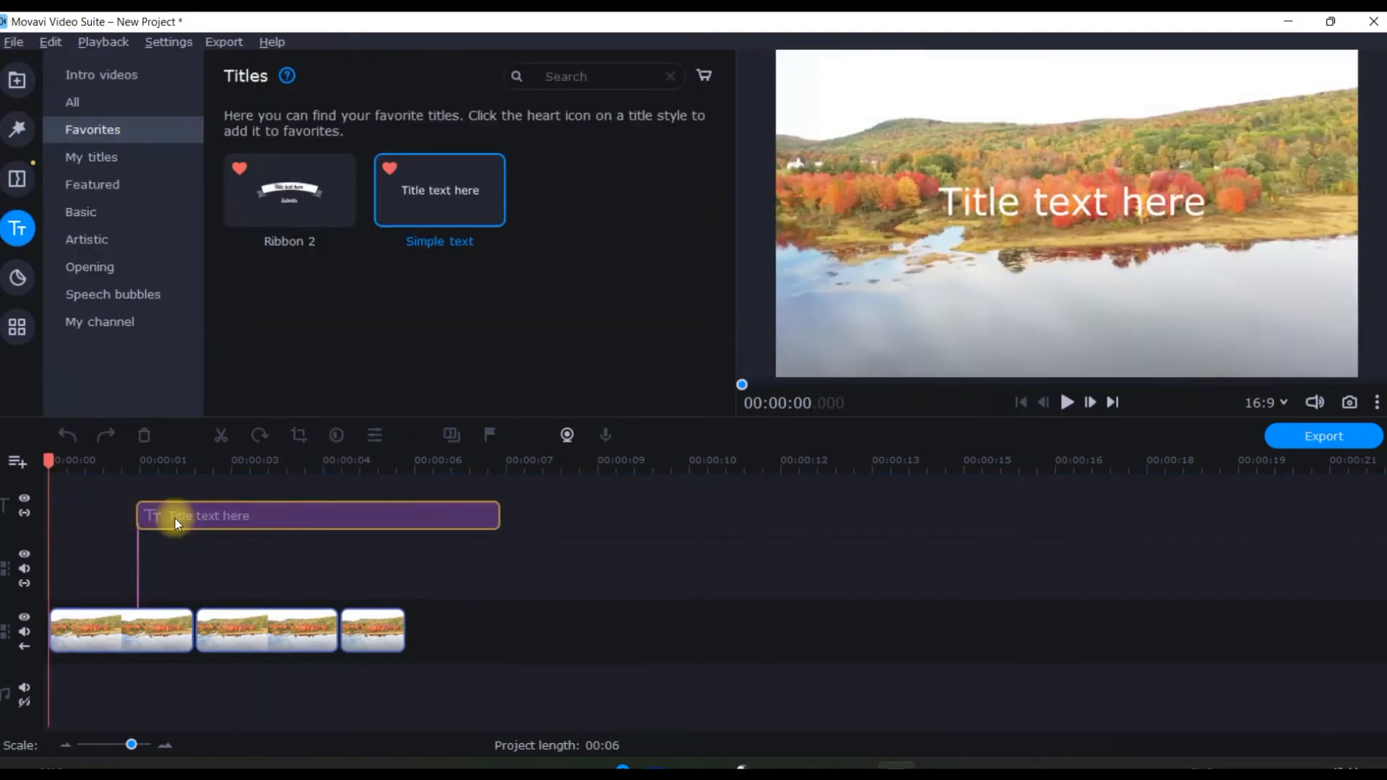
click(490, 511)
drag(488, 511, 296, 514)
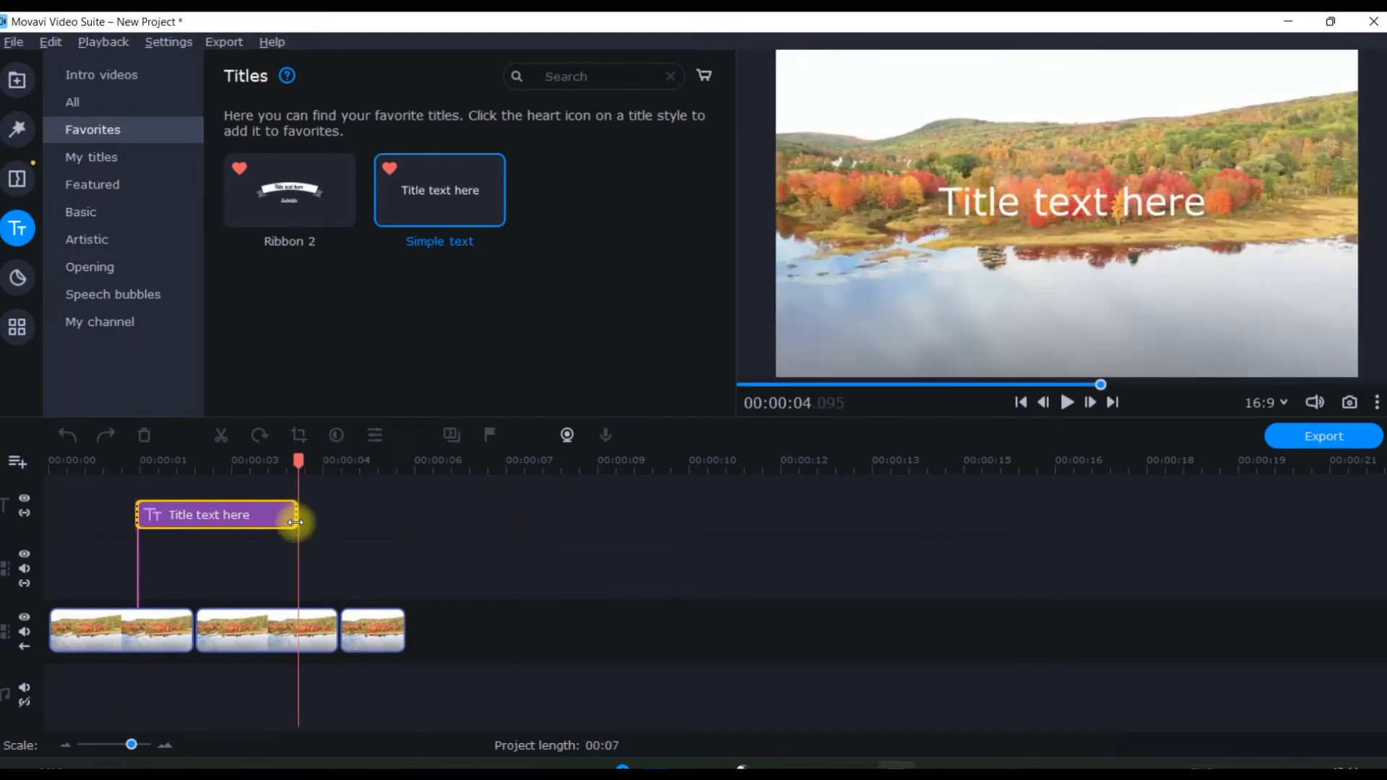
Step: Replace the title clip's text with ANIMATION and set its font to bold Tw Cen MT
double_click(171, 510)
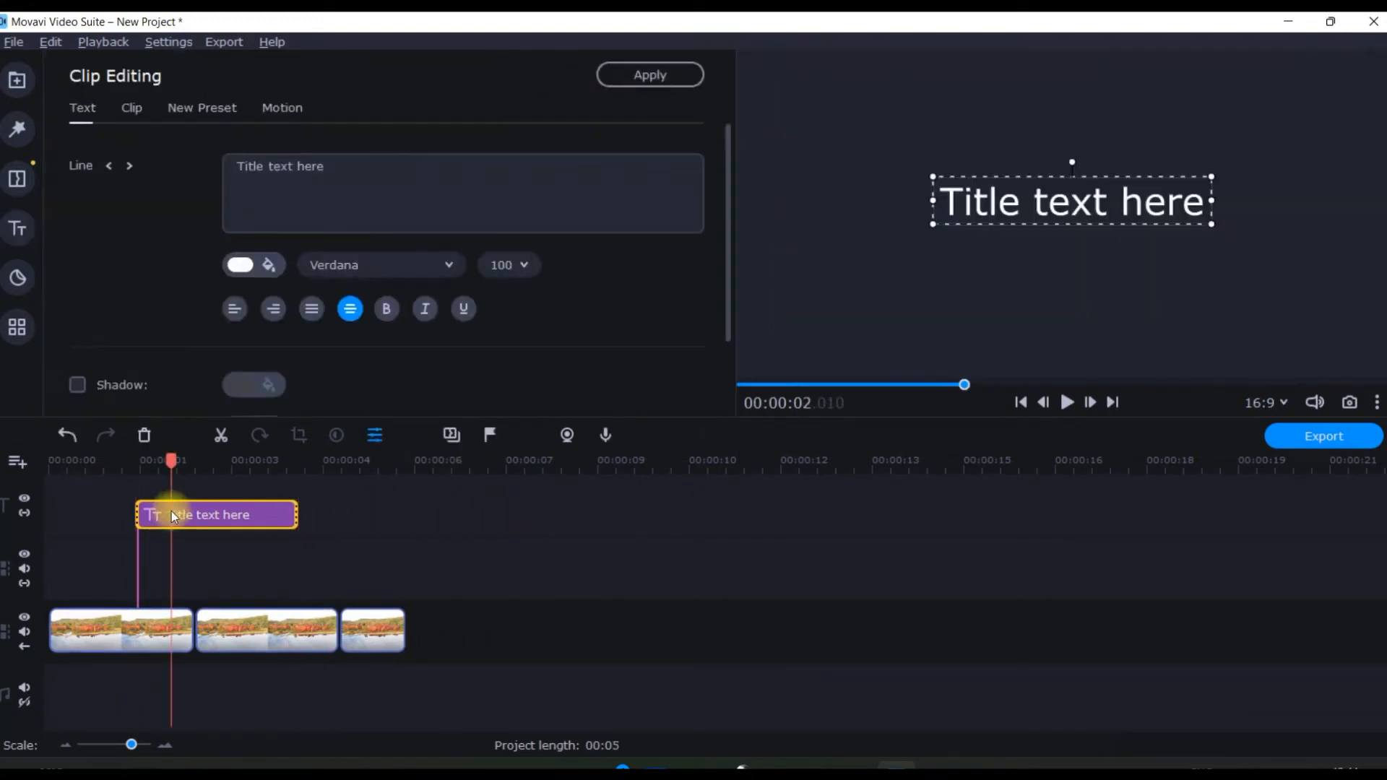
drag(331, 186, 177, 146)
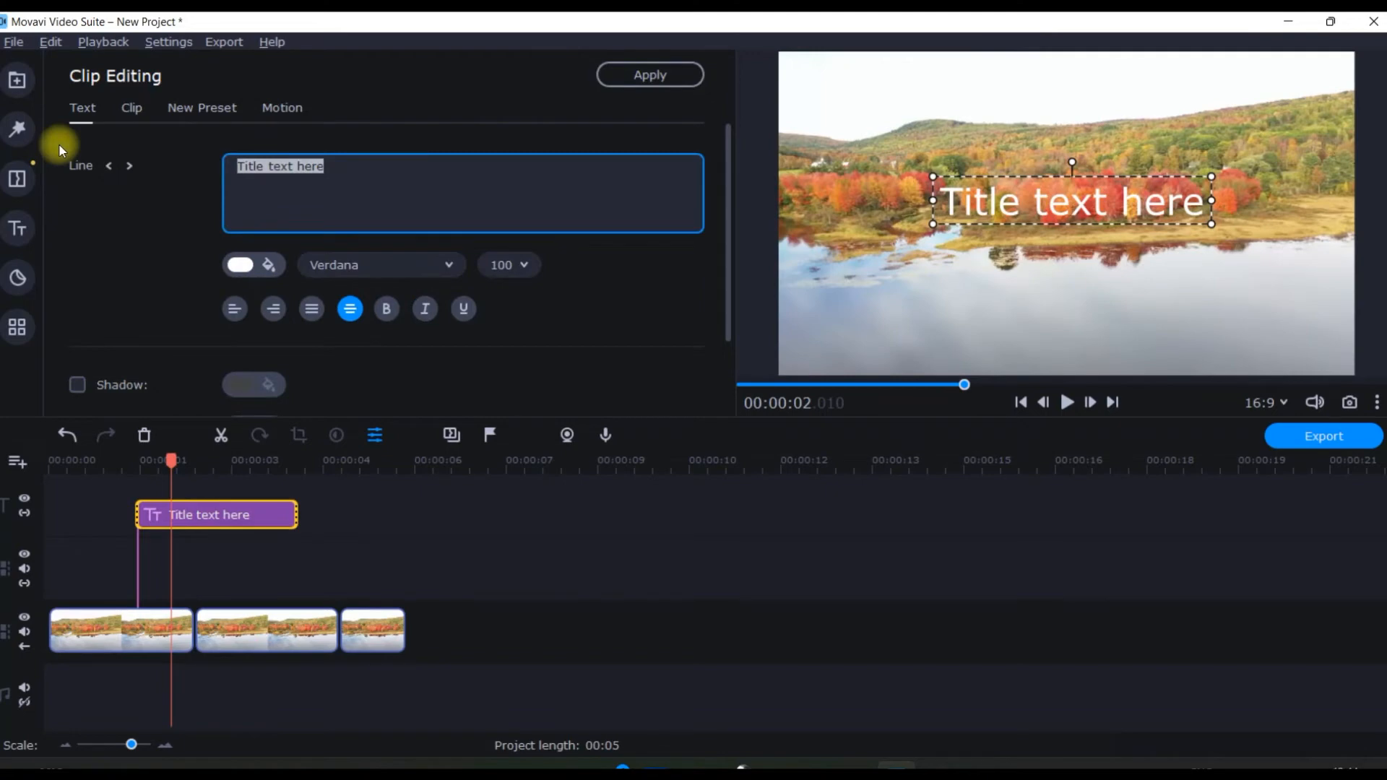
text(AN)
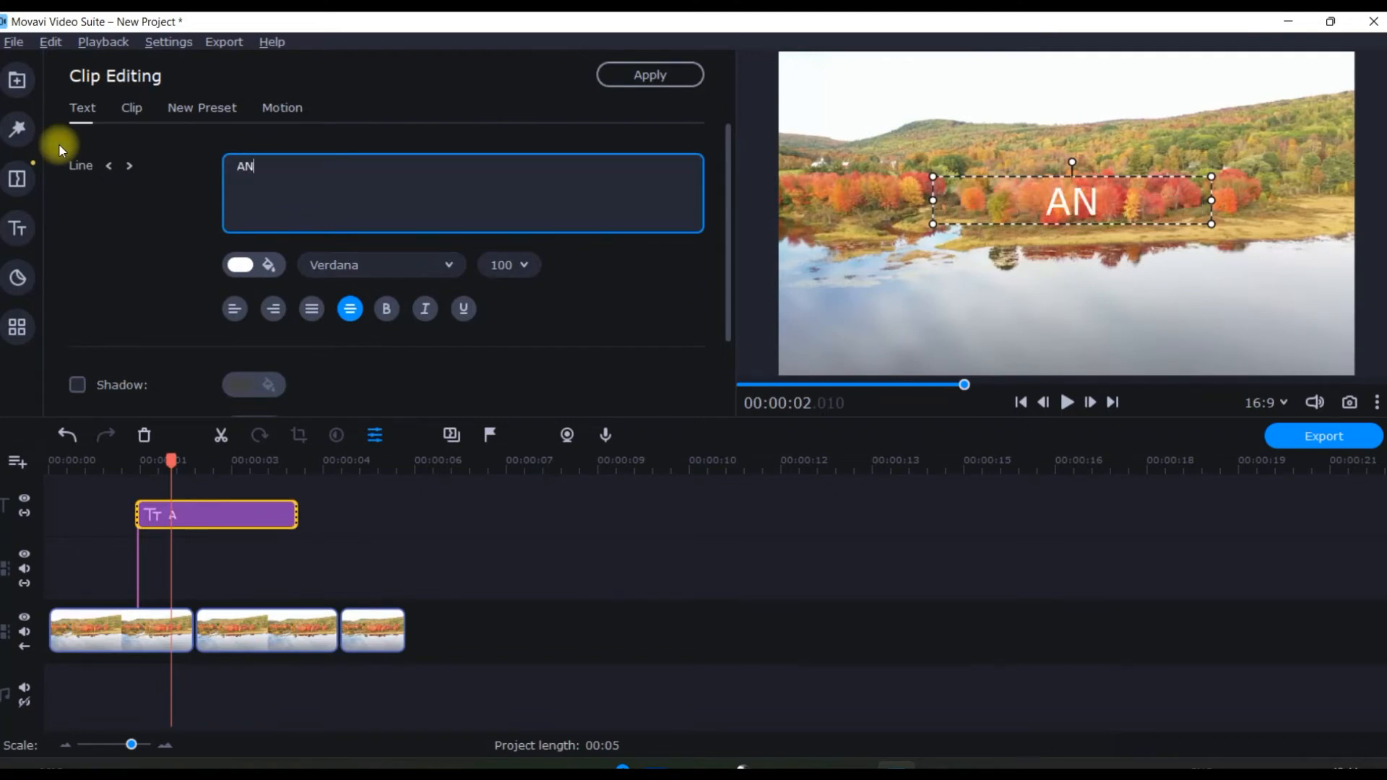
text(IMATION)
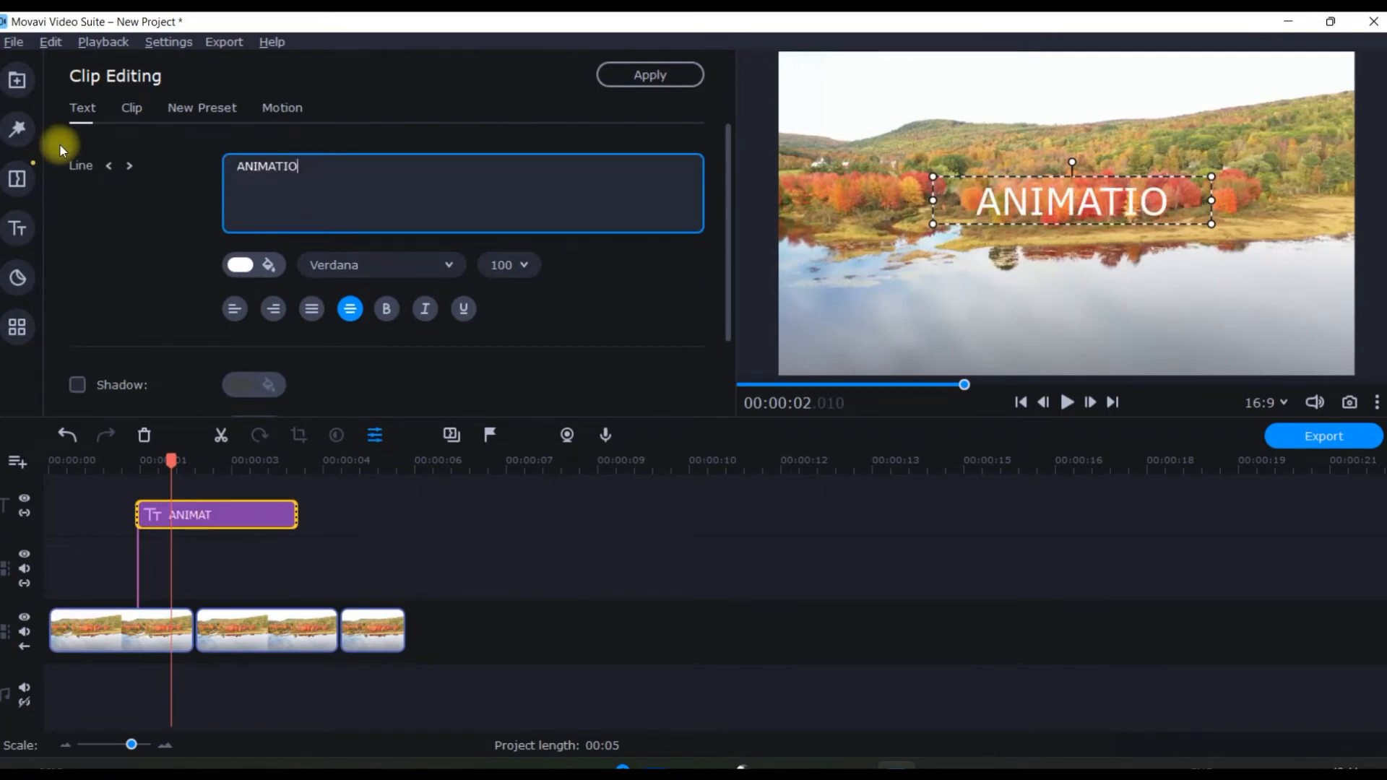
click(380, 270)
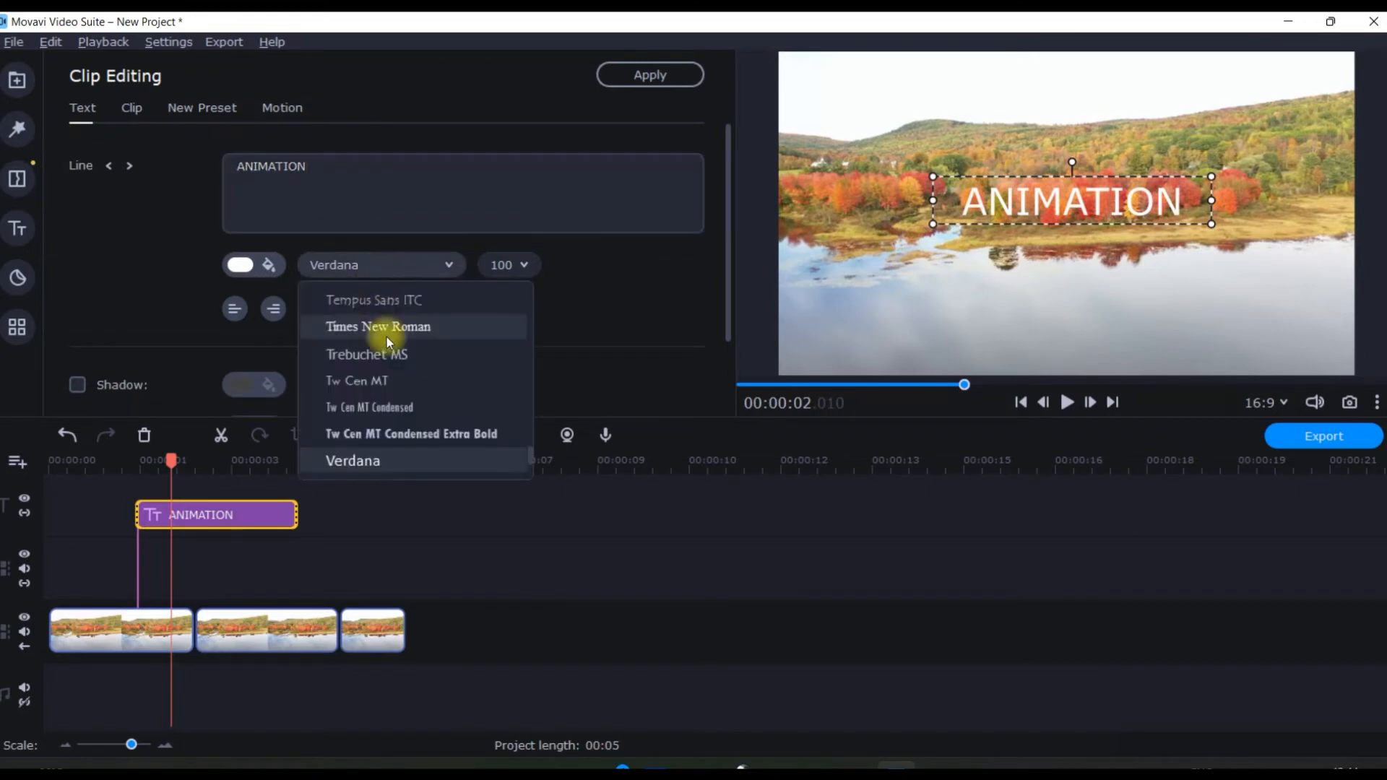
click(392, 378)
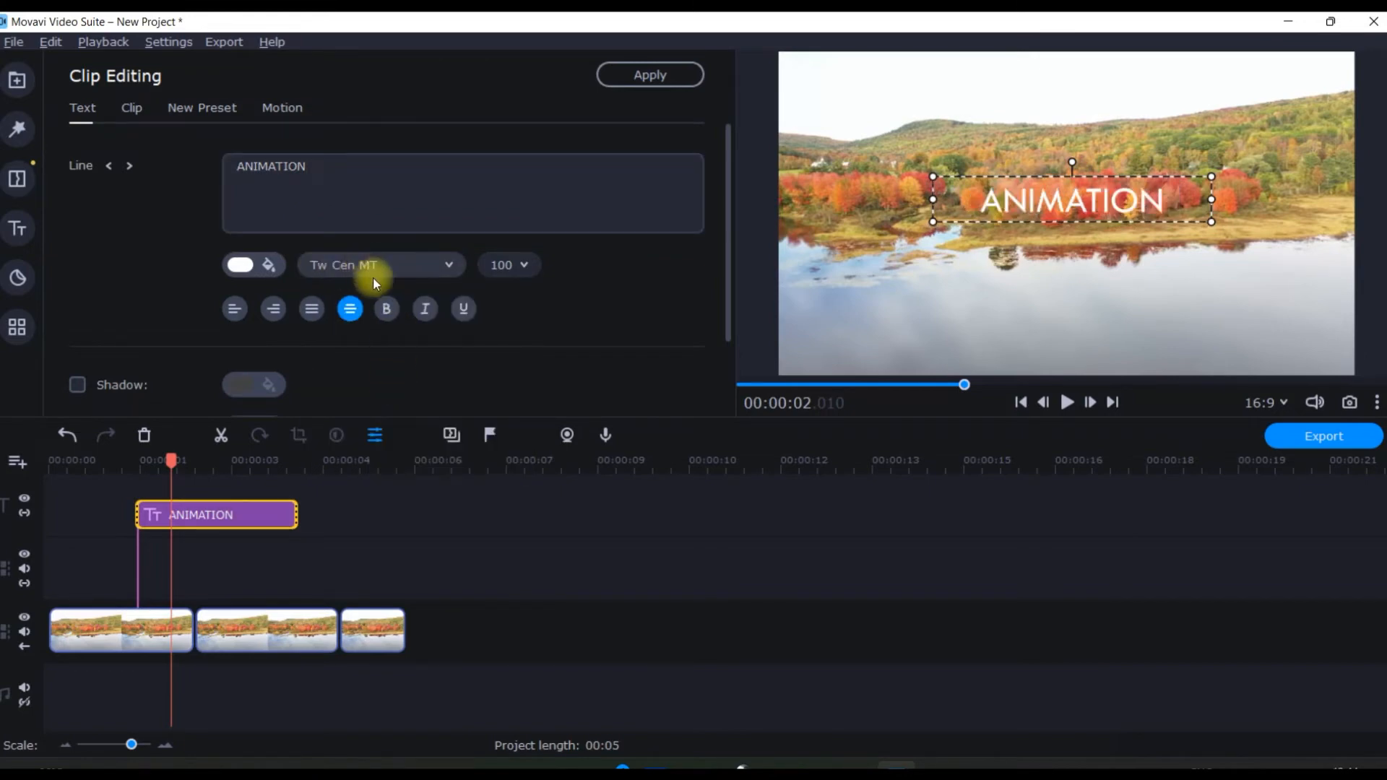
click(386, 311)
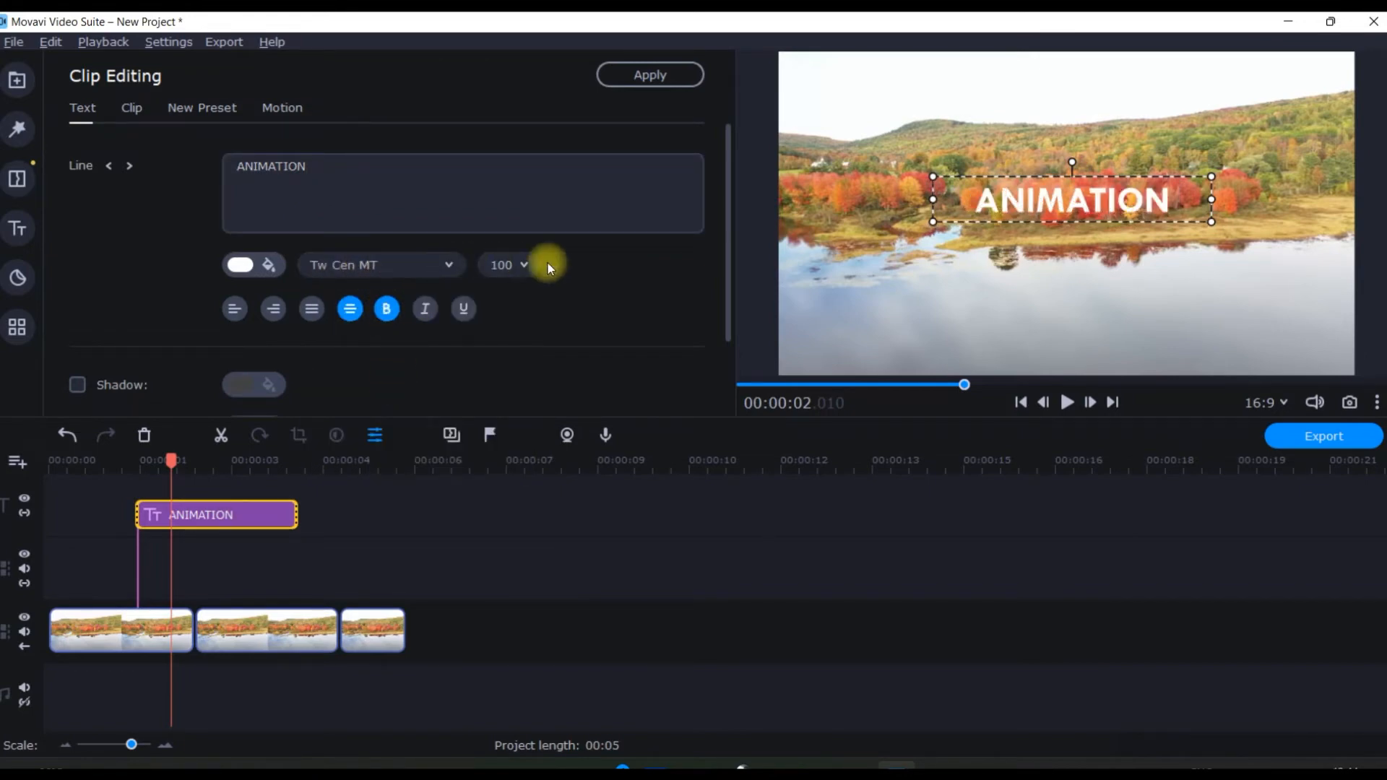
Step: Color the title text black (#000000), enlarge the title and center it across the shoreline in the preview
click(264, 261)
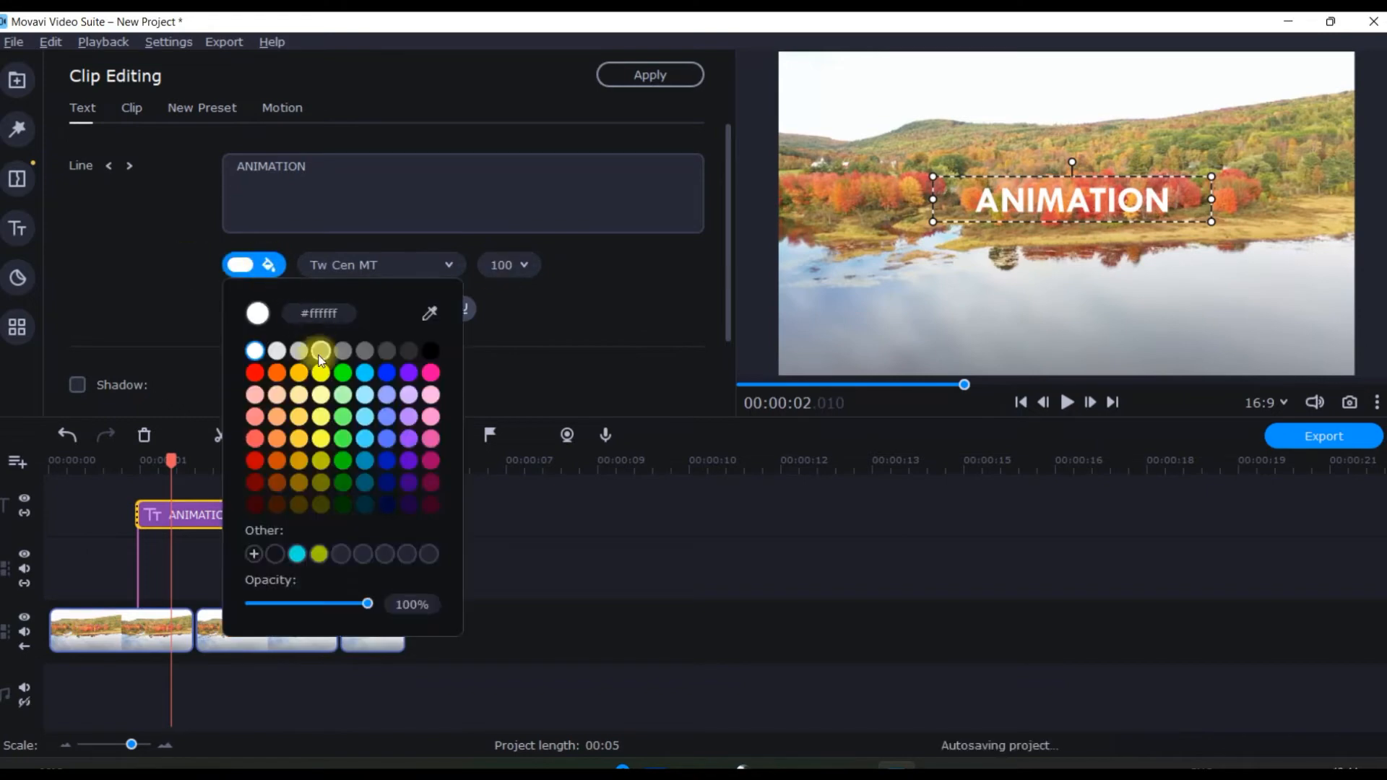
click(431, 350)
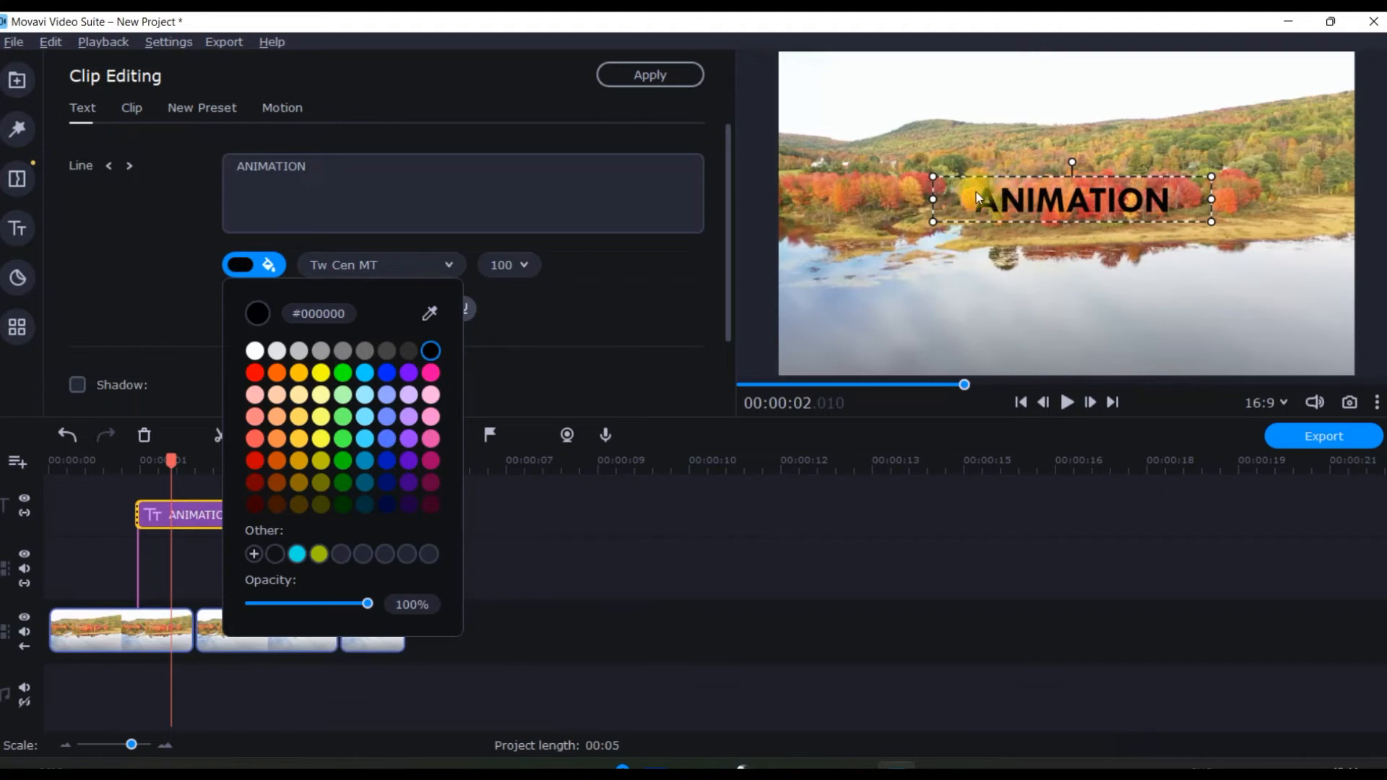
drag(934, 218, 769, 285)
drag(999, 232, 1096, 240)
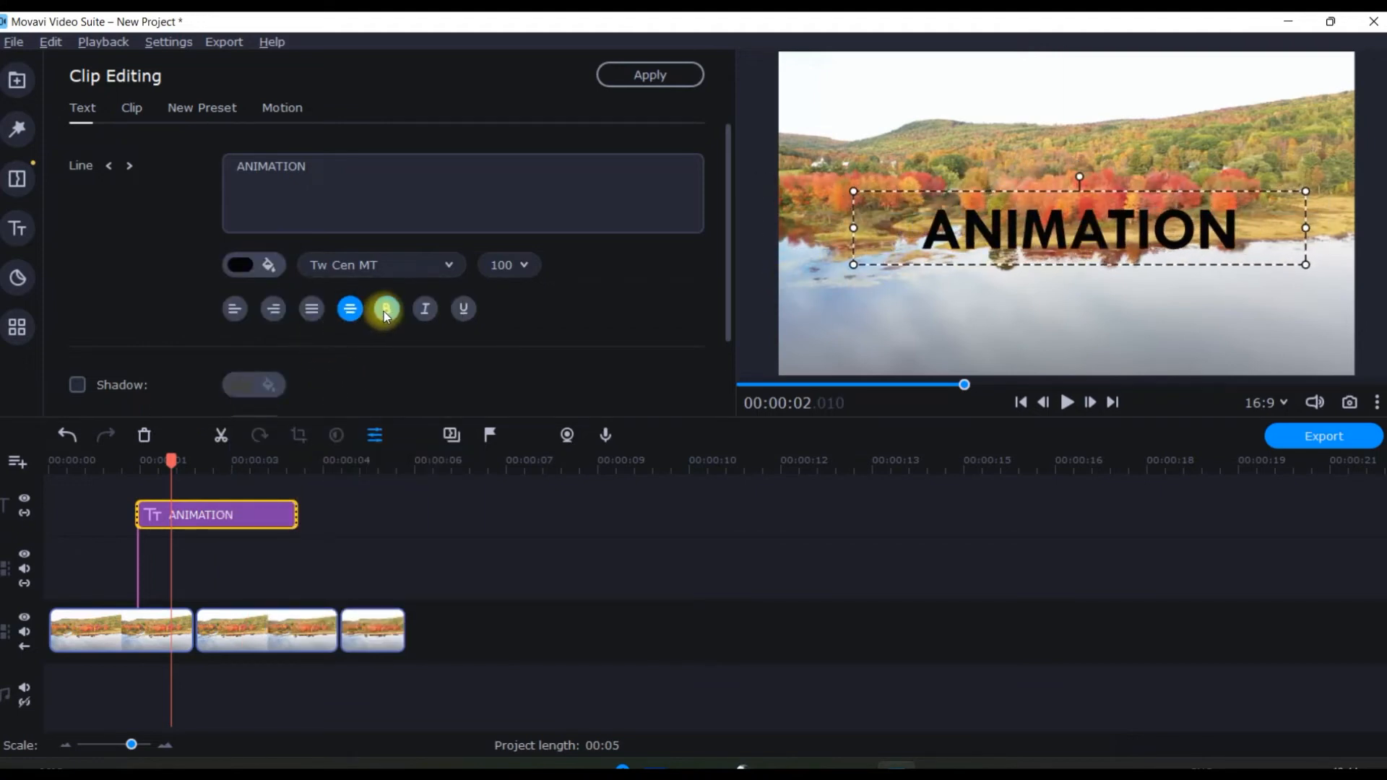
Step: Try pink, red and dark blue for the title text, settling on the lighter blue #5771ff
click(275, 267)
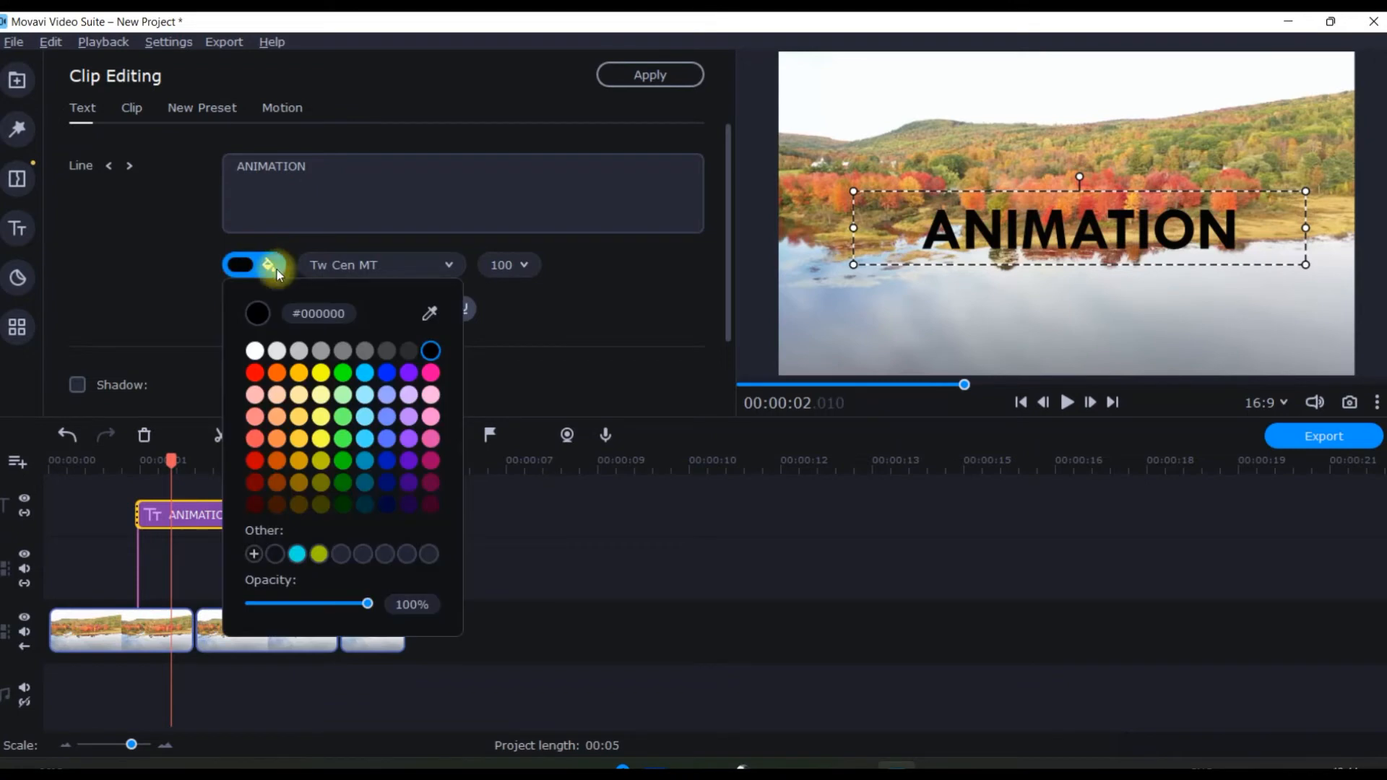
click(433, 372)
click(256, 372)
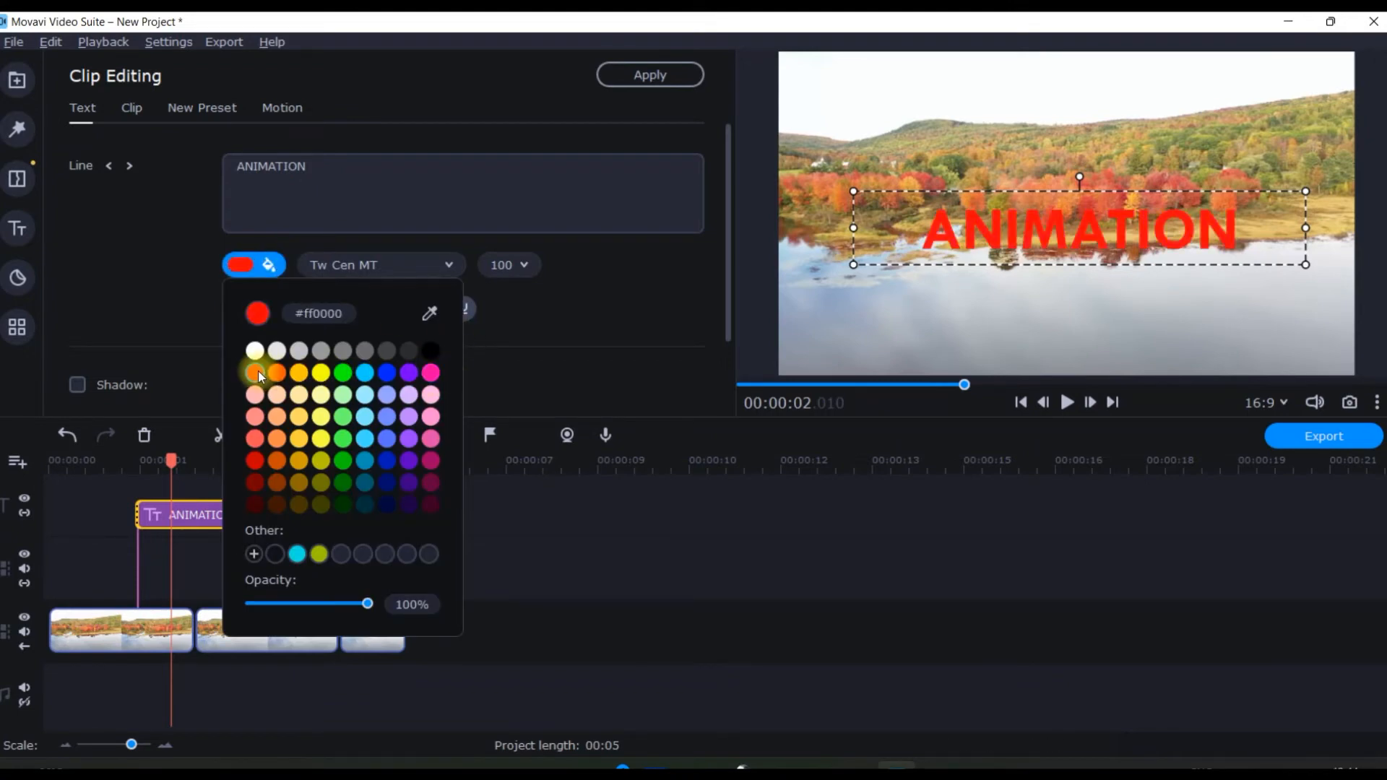
click(387, 460)
click(388, 440)
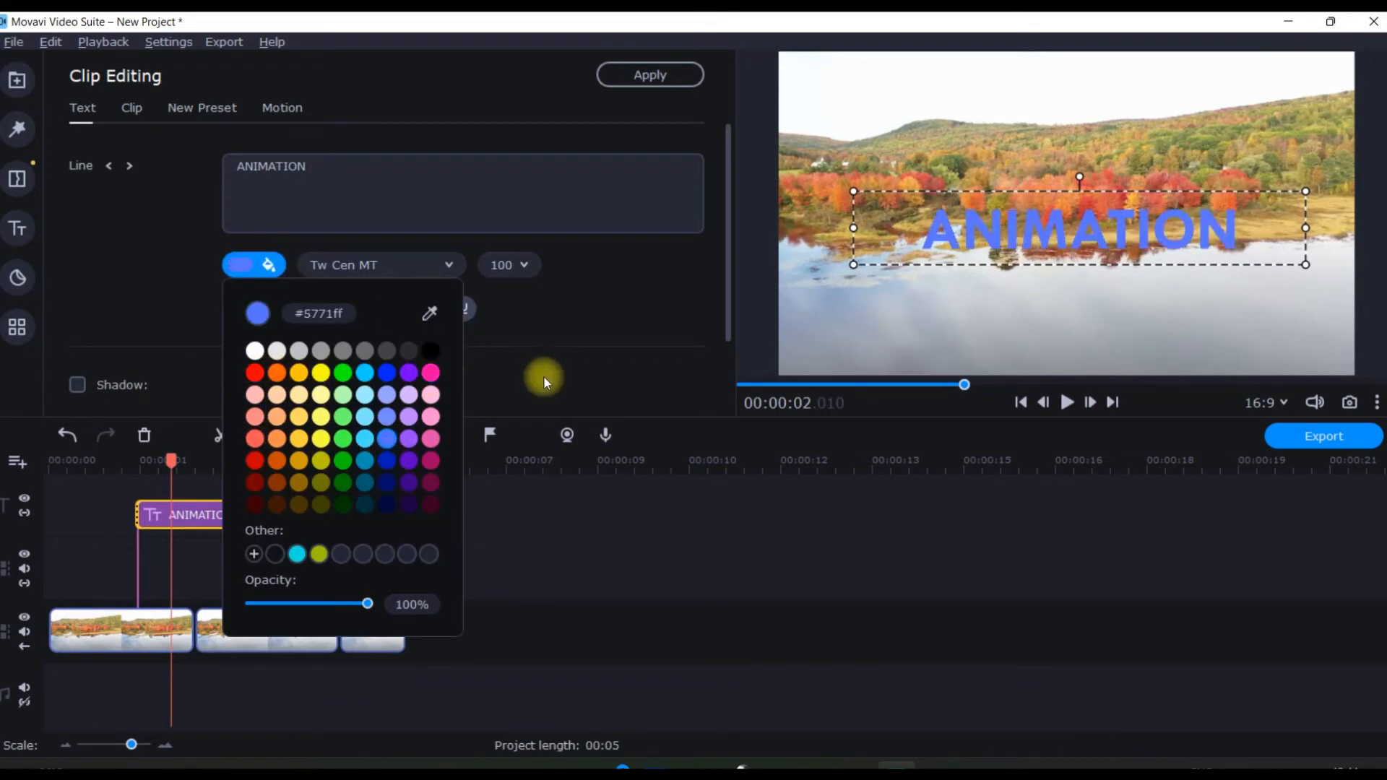
click(544, 369)
Step: Enable a background behind the title, try green and yellow for it, and settle on black (#000000)
scroll(81, 336, down, 2)
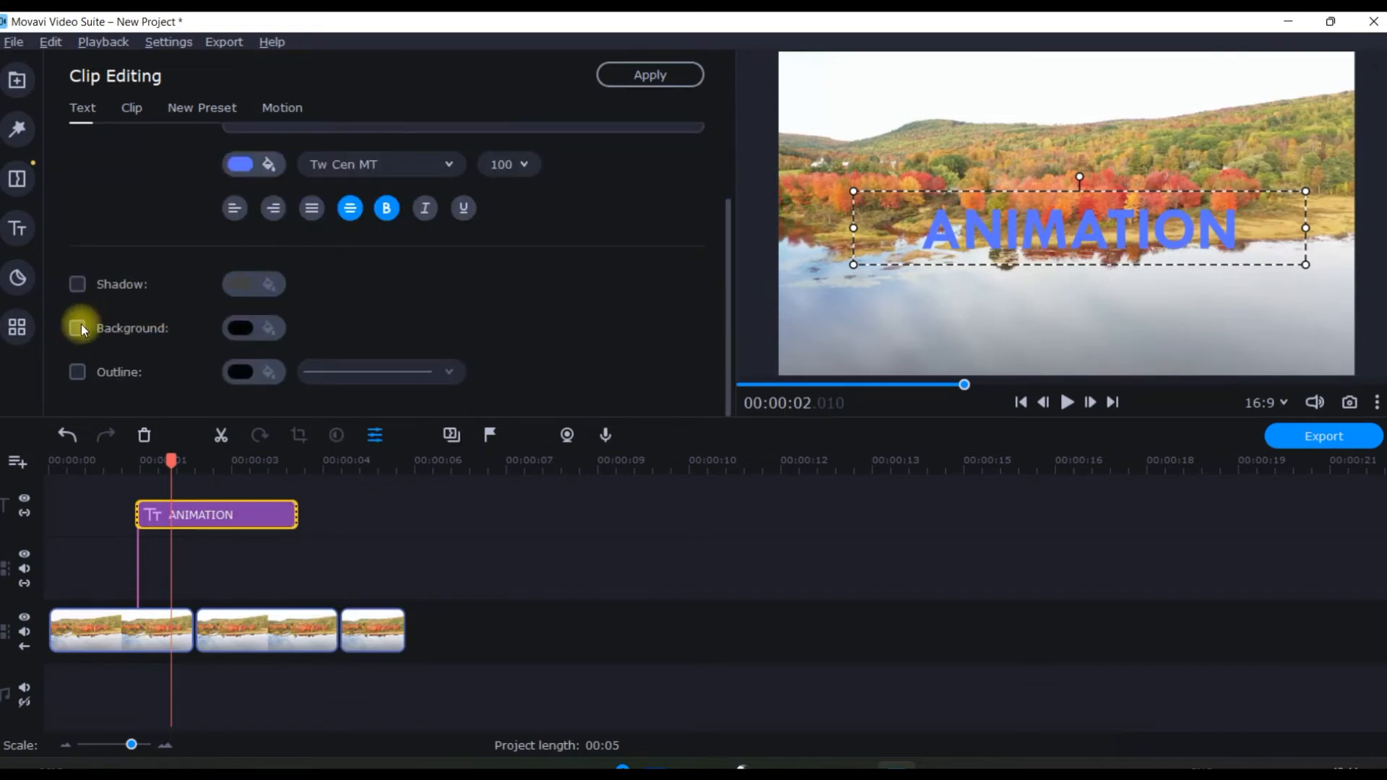
click(77, 328)
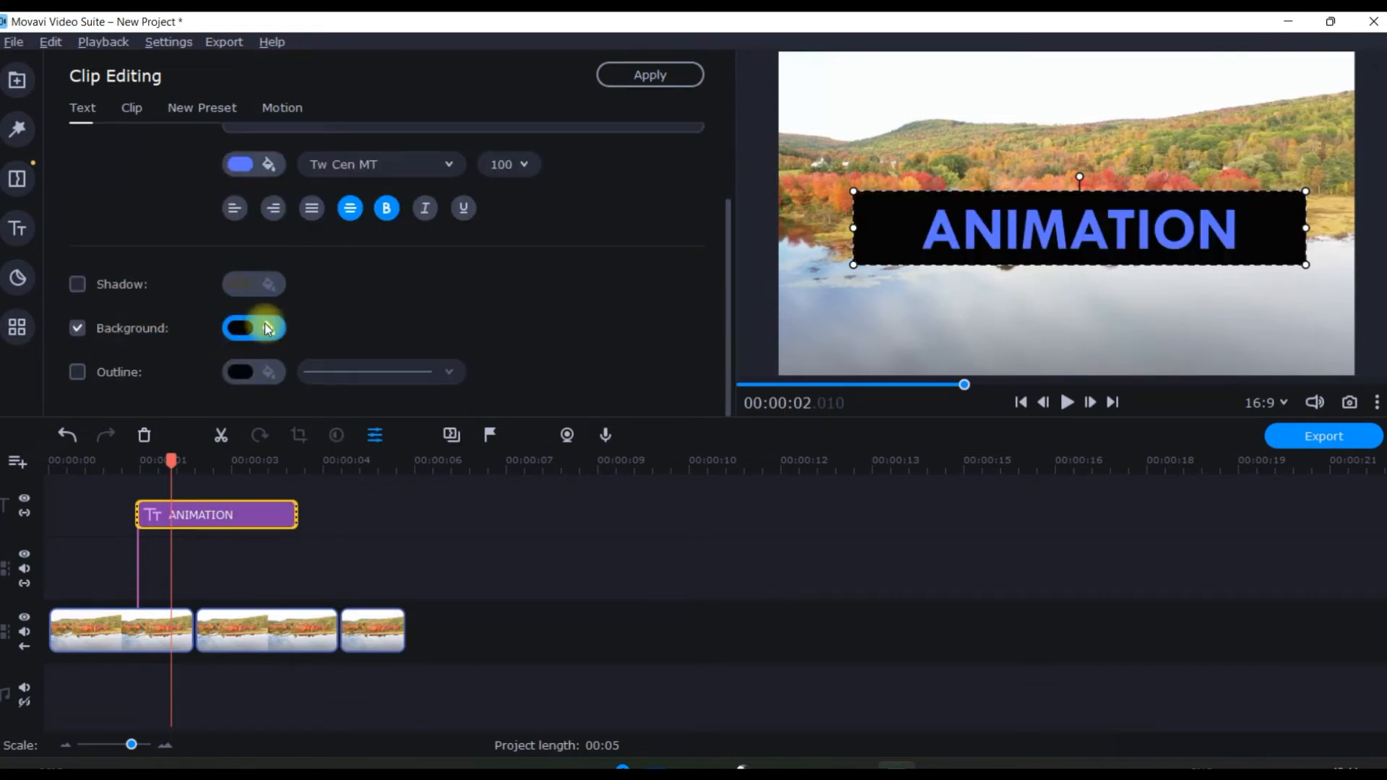
click(268, 329)
click(335, 435)
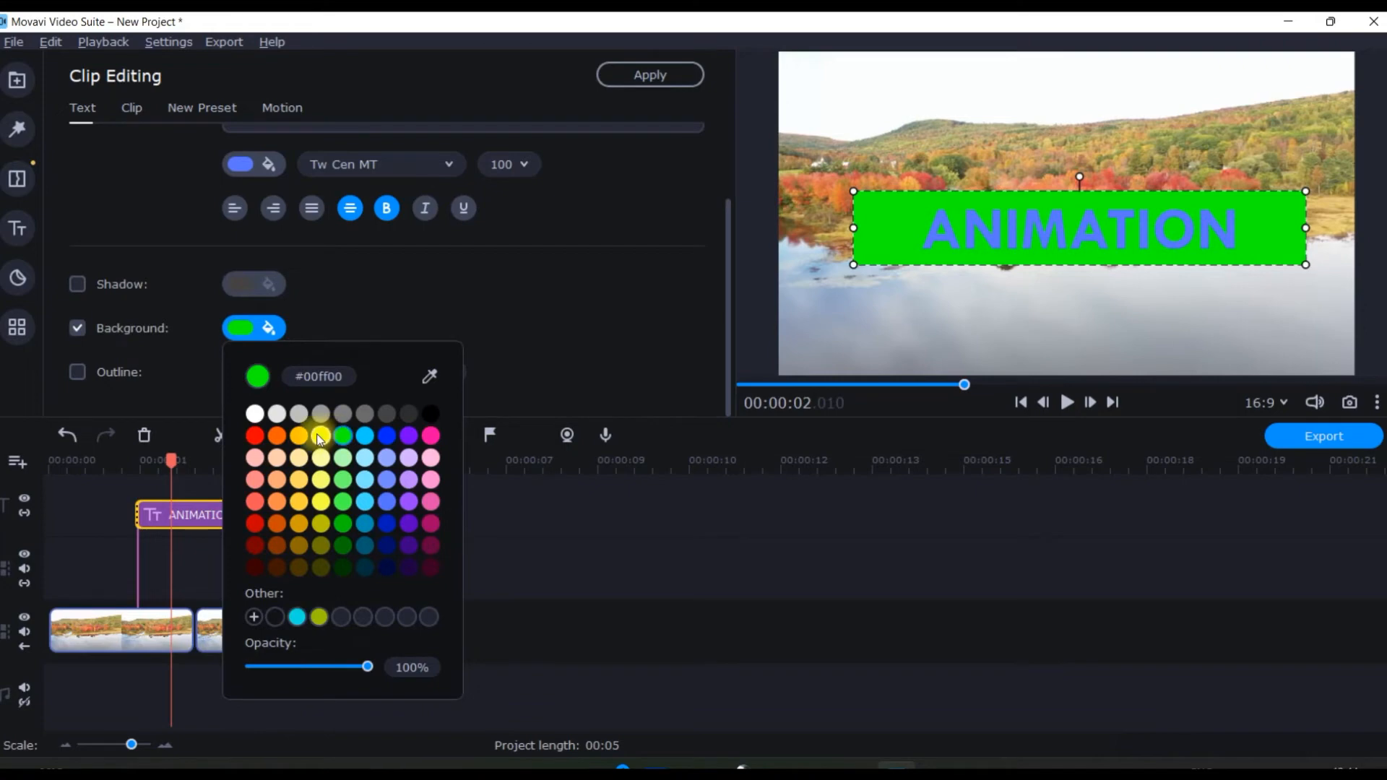
click(325, 435)
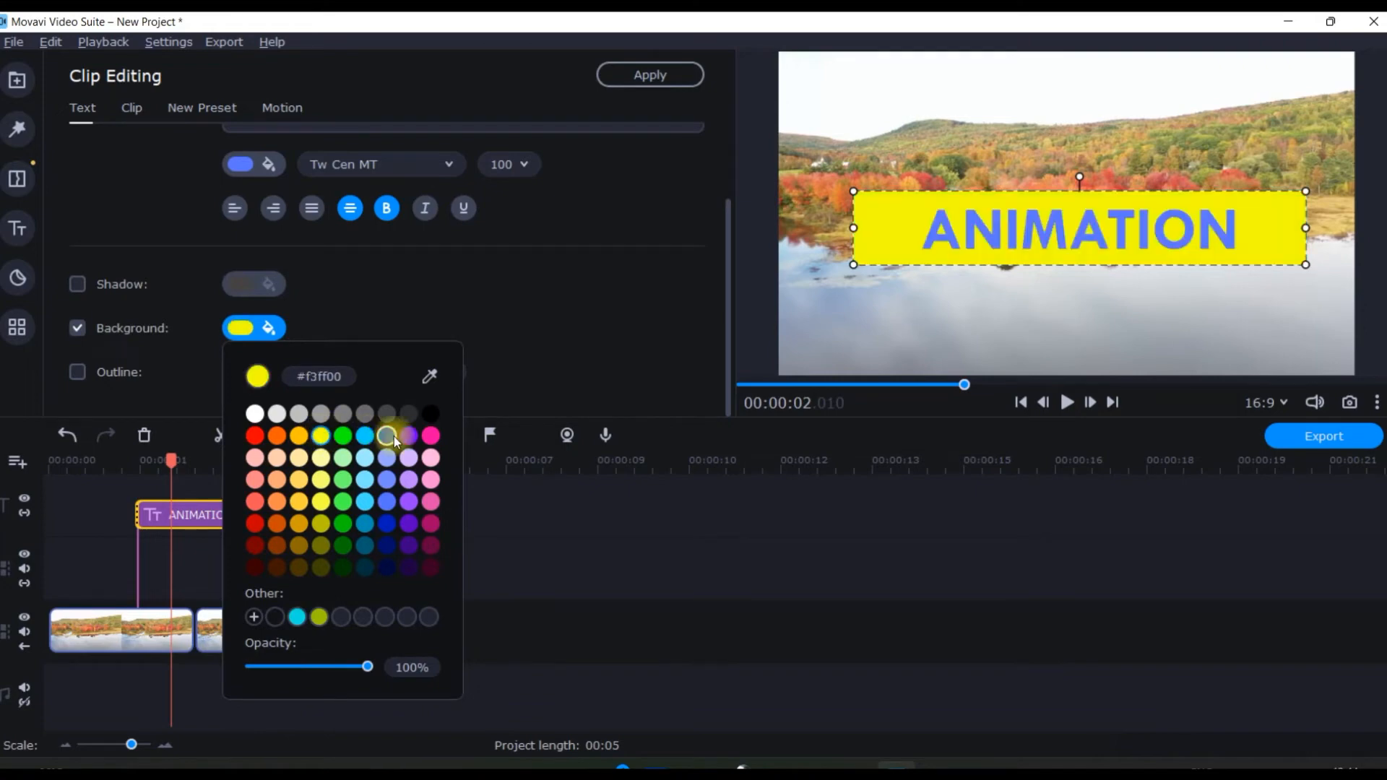
click(430, 413)
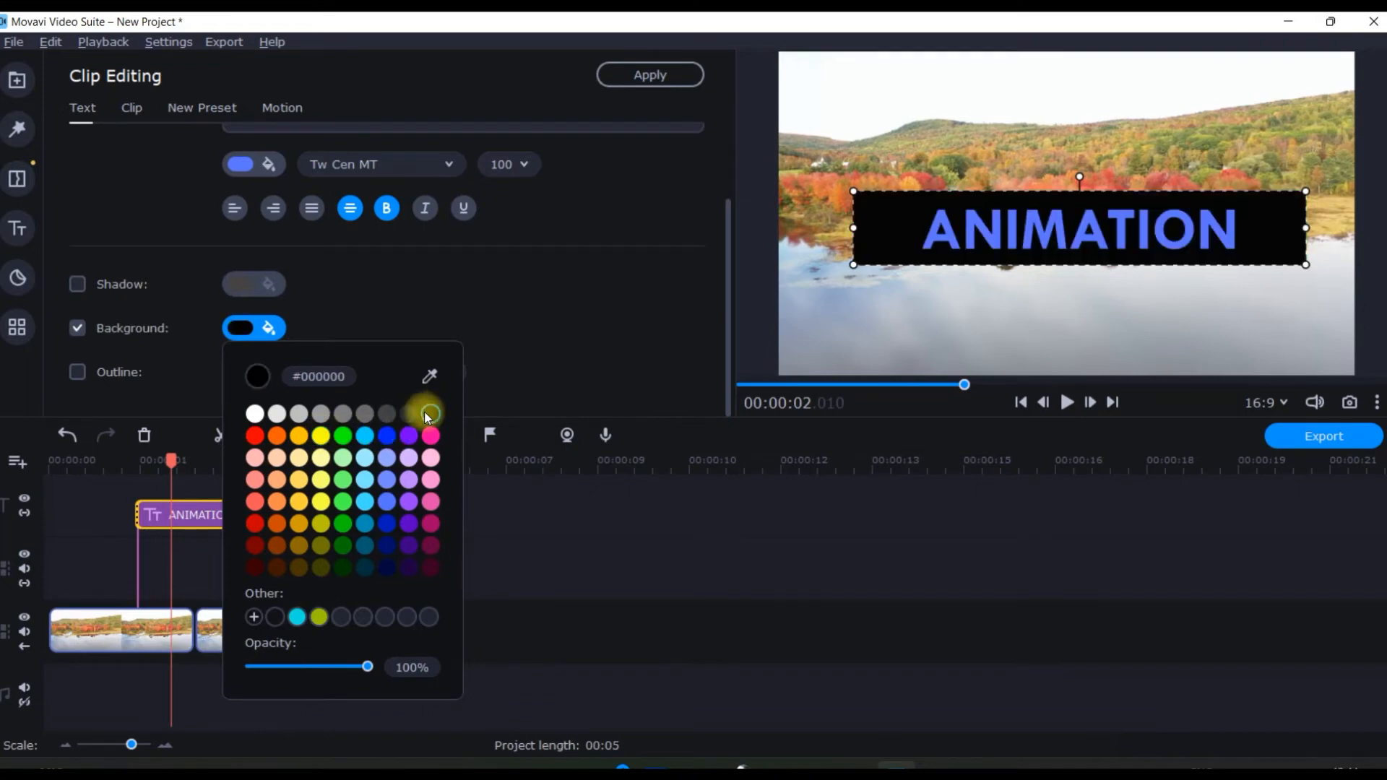
click(626, 295)
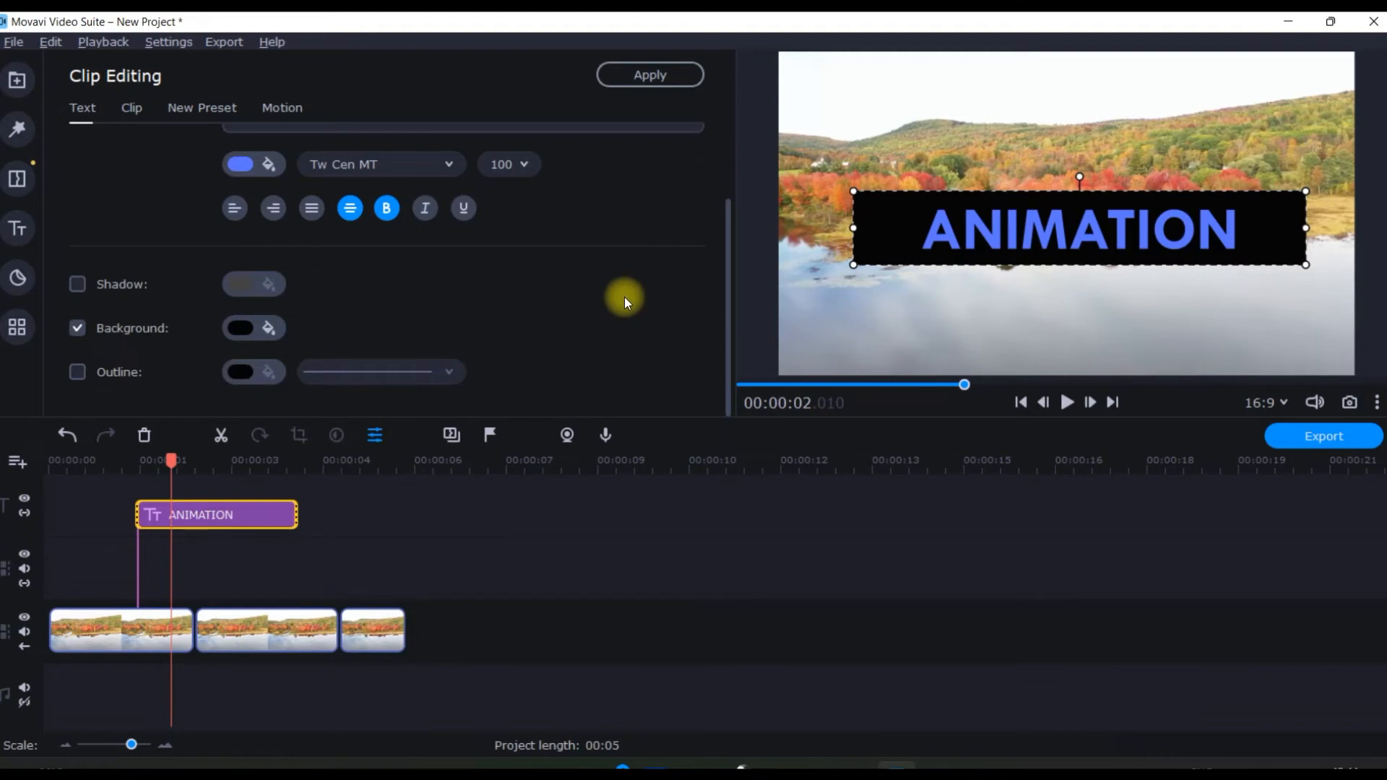
Step: Set the title text color to yellow (#f3ff00) and move the title down over the lake
click(271, 169)
click(326, 271)
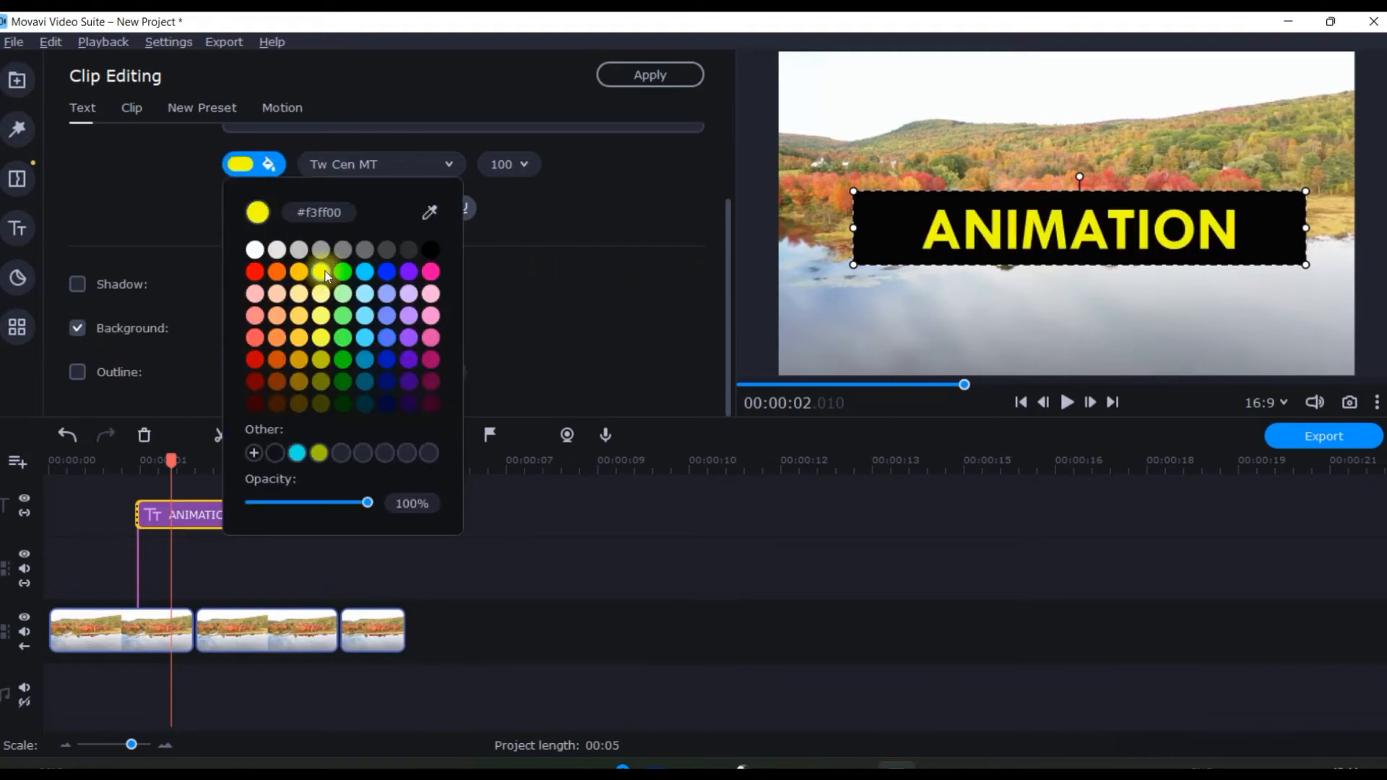
click(482, 322)
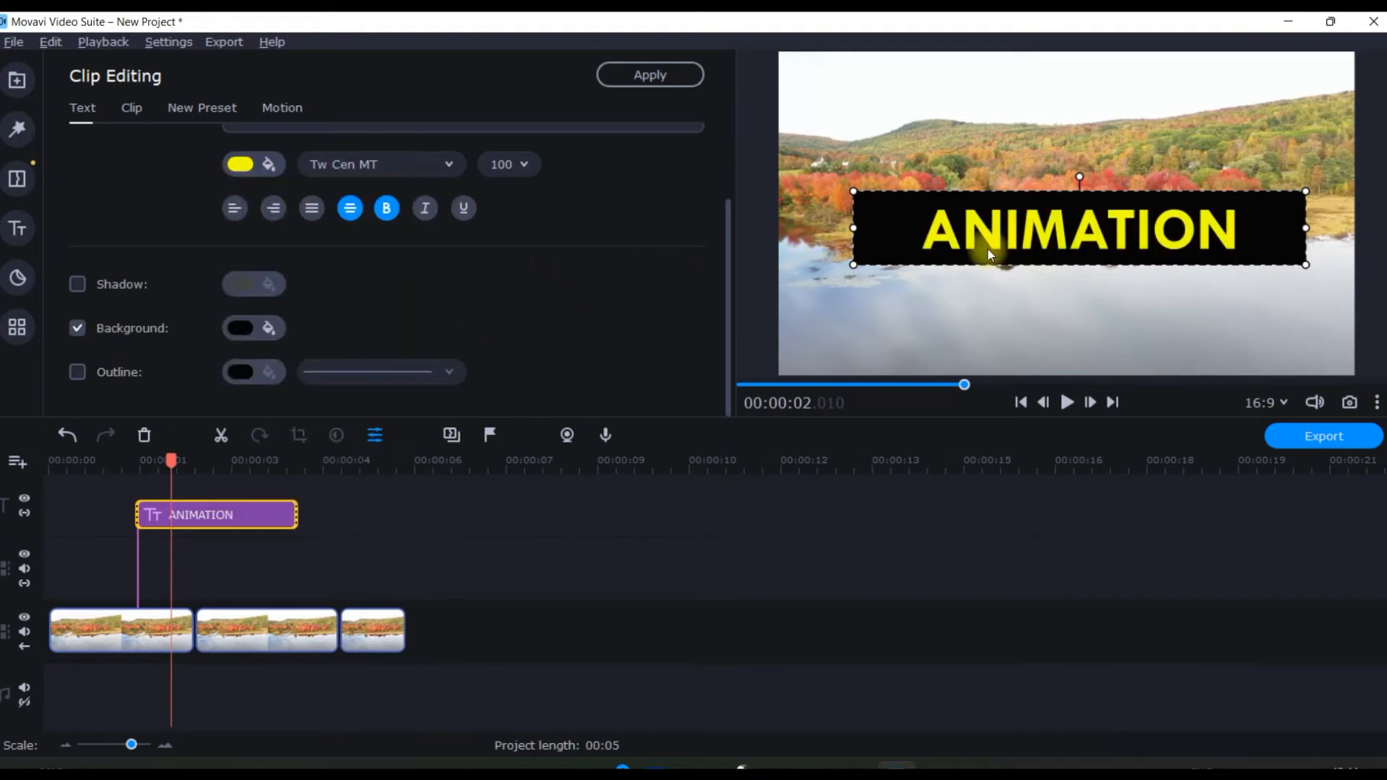
drag(1099, 231, 1095, 298)
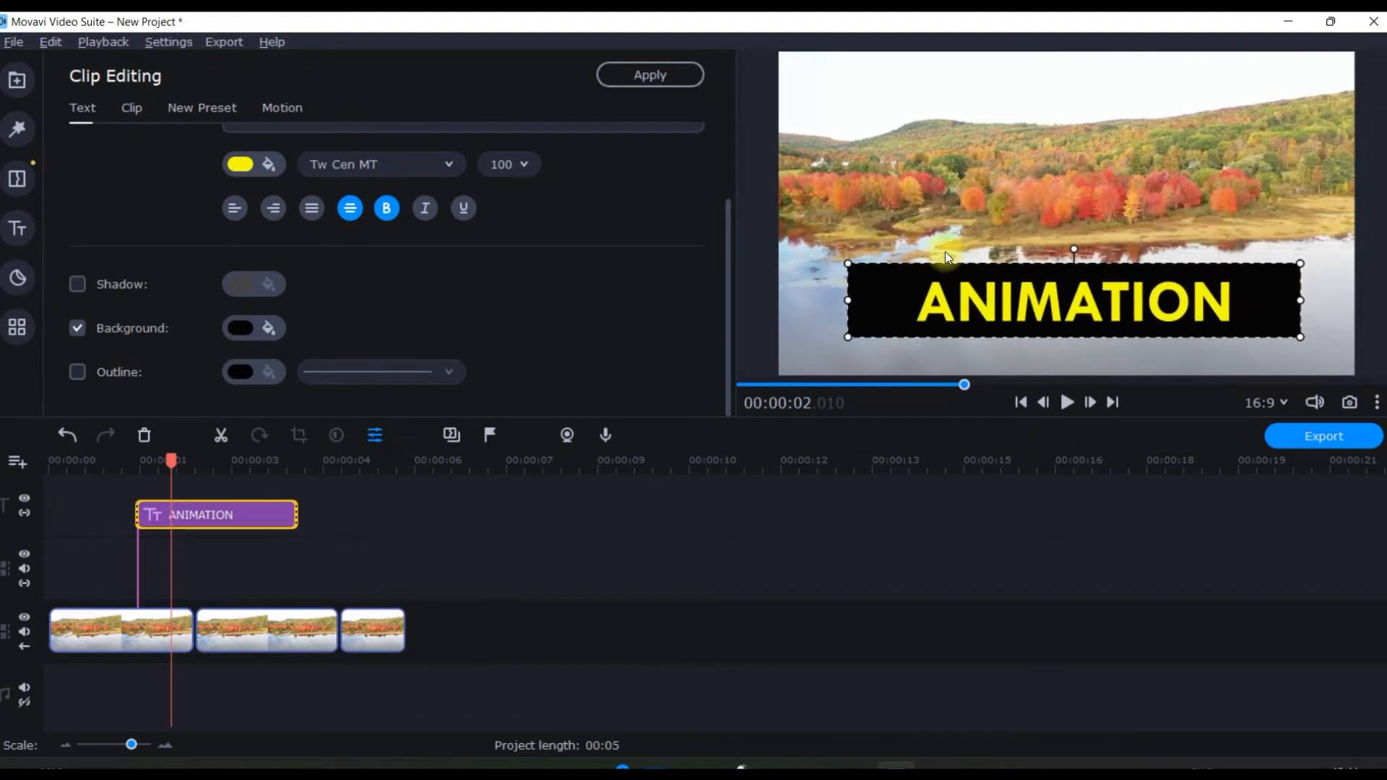
Step: Add an advanced keyframe animation to the title clip and place its two keyframes at 00:00:01.590 and 00:00:01.930
click(151, 517)
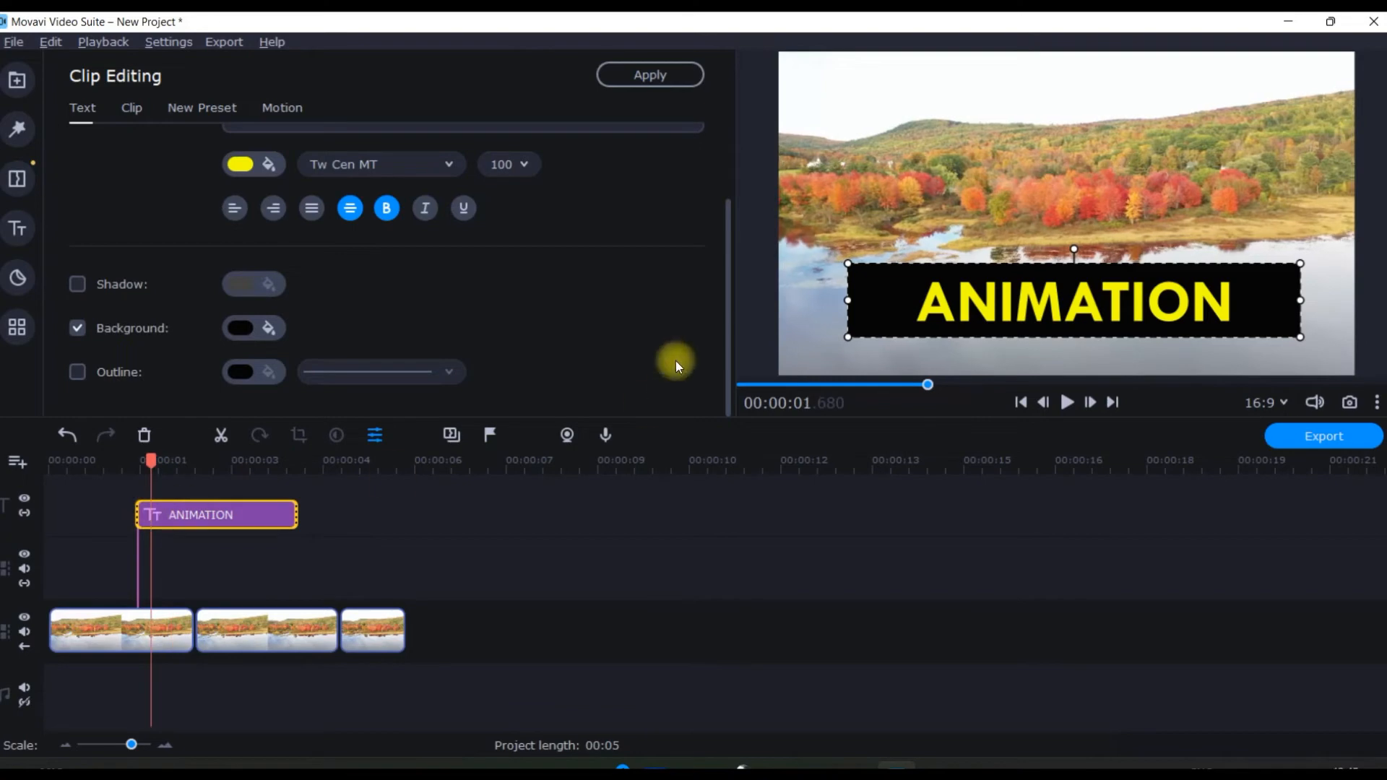
click(17, 327)
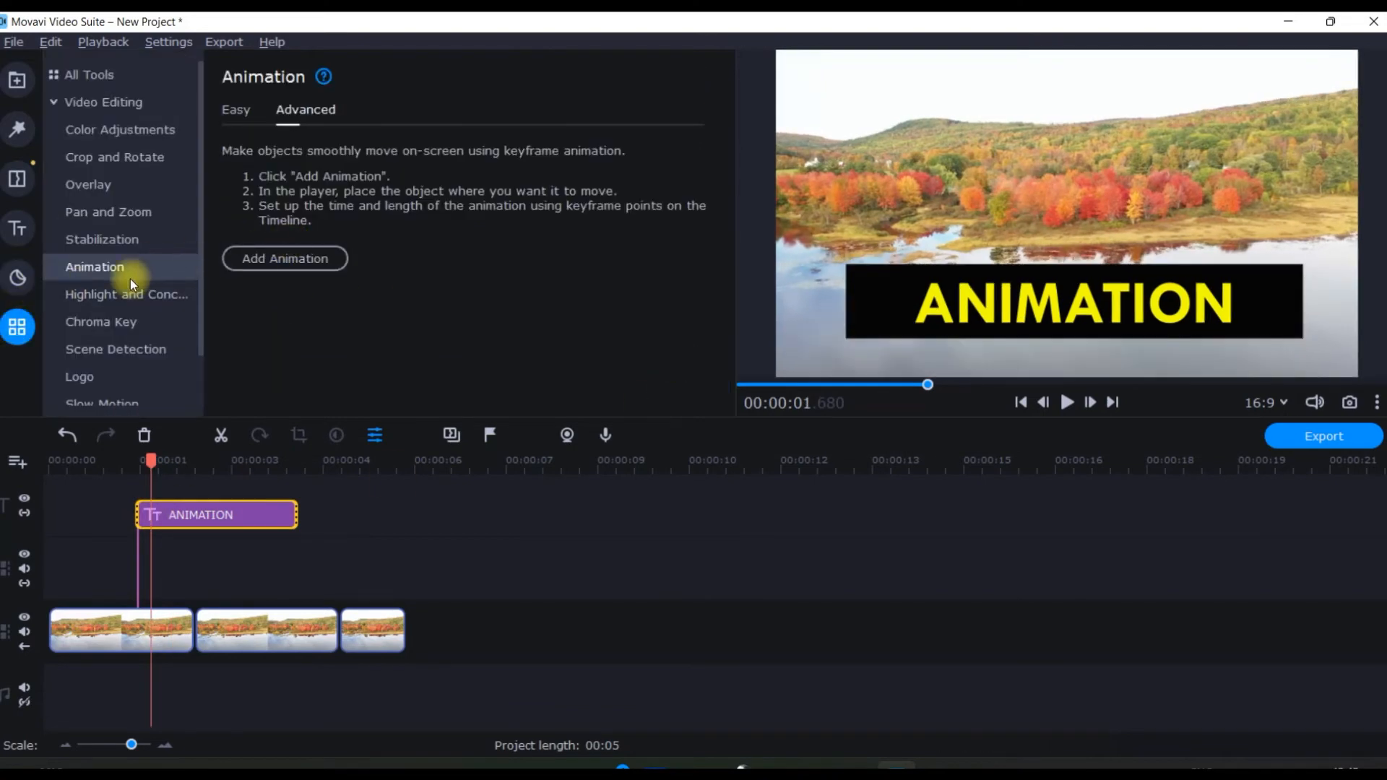
click(267, 259)
drag(150, 478, 234, 466)
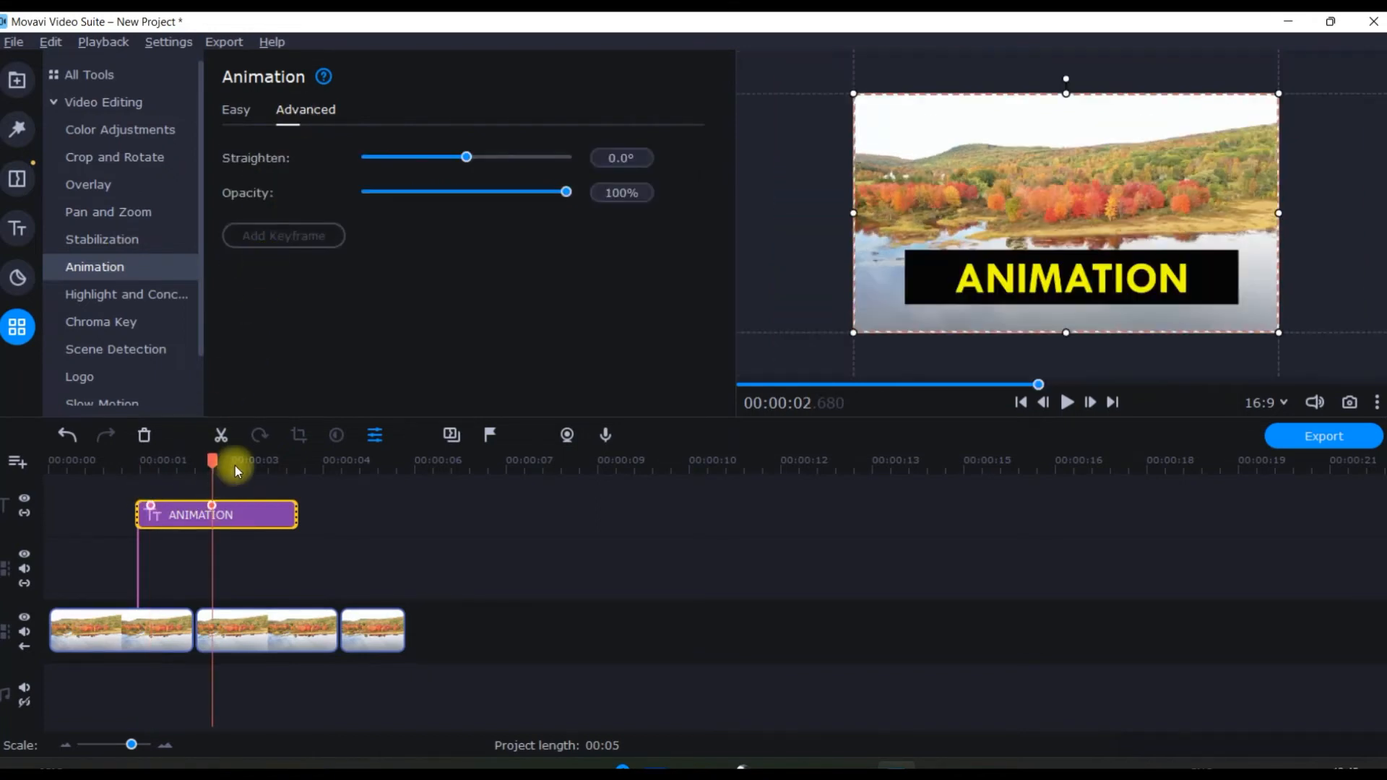
click(142, 506)
drag(211, 506, 167, 506)
click(148, 506)
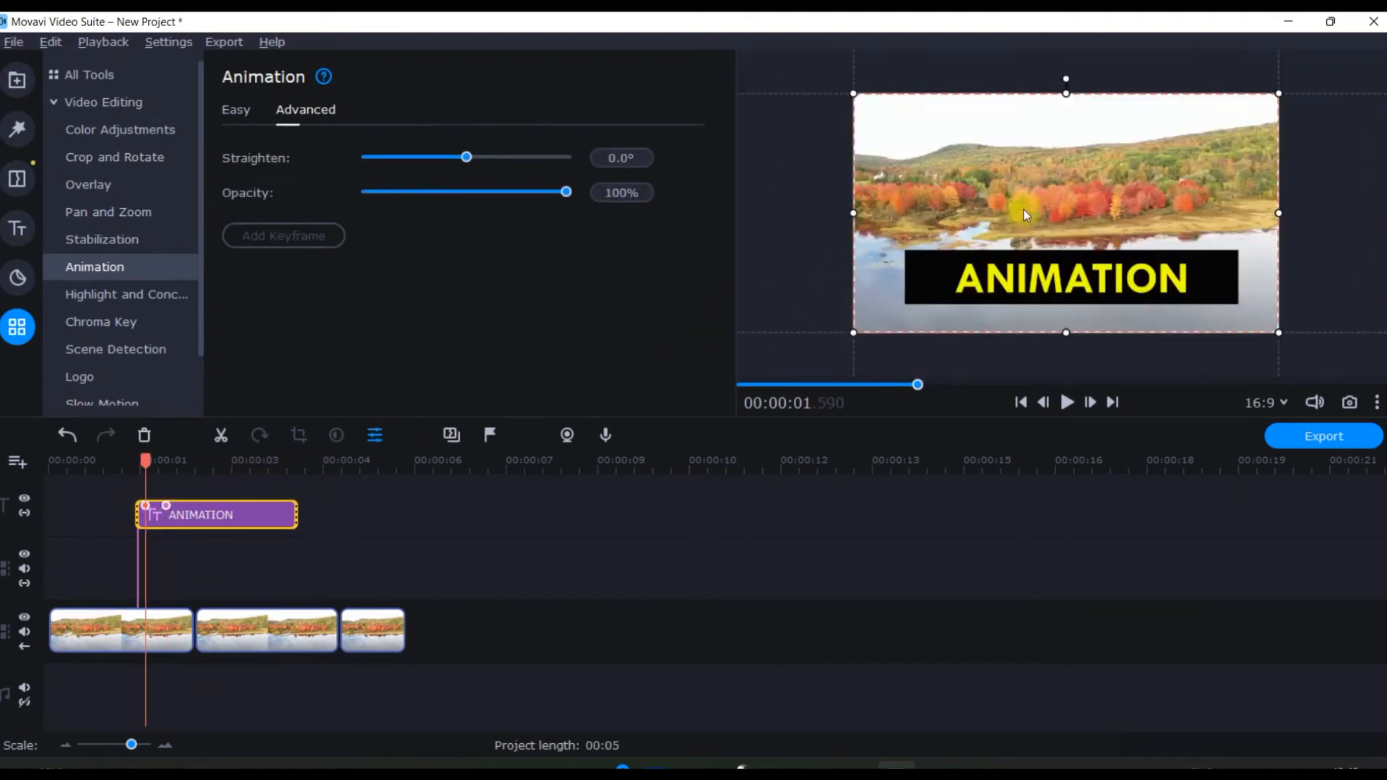
Step: Position the title at the upper edge of the video frame at the first keyframe and mid-frame at the second
drag(1024, 209, 1029, 41)
click(166, 505)
drag(1112, 120, 1115, 51)
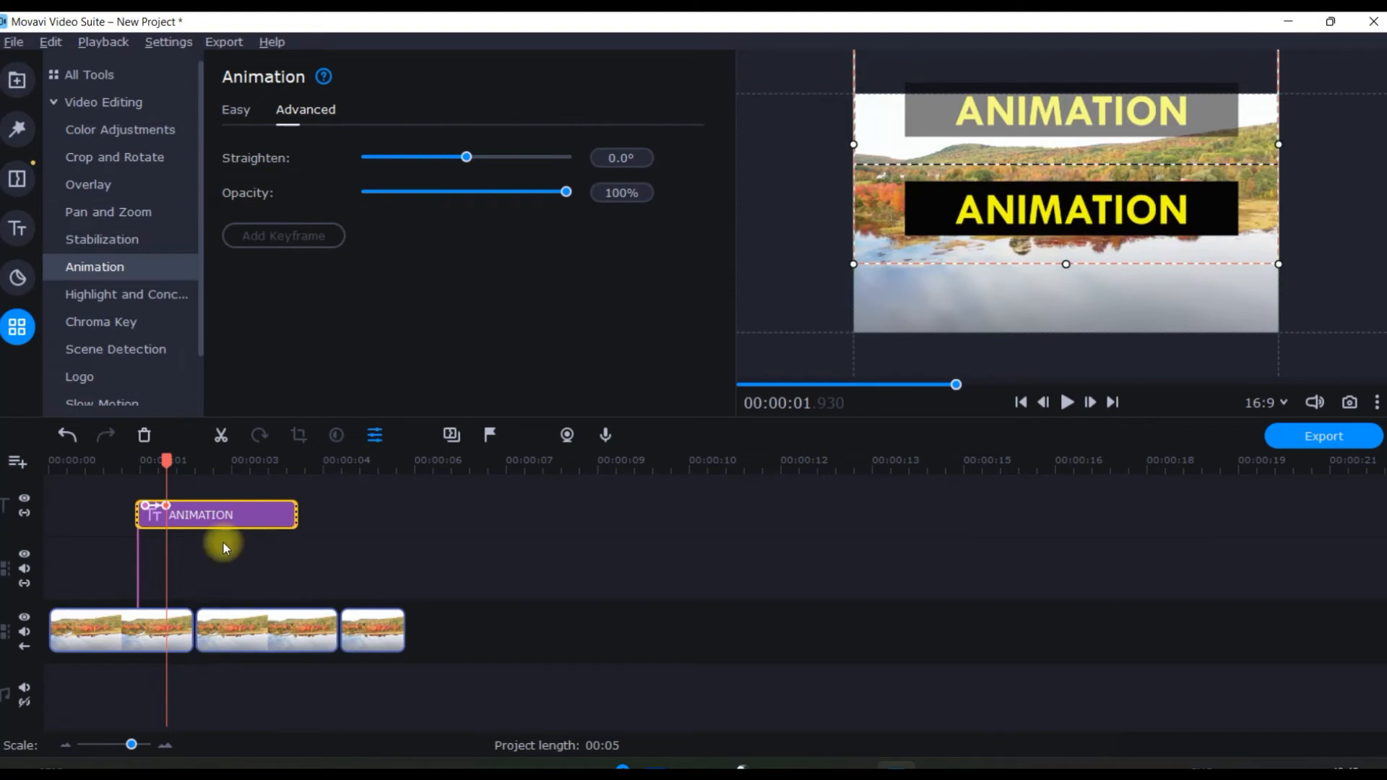
Step: Add a third animation keyframe to the title at 00:00:02.220 and move the title down near the frame's lower edge there
right_click(180, 512)
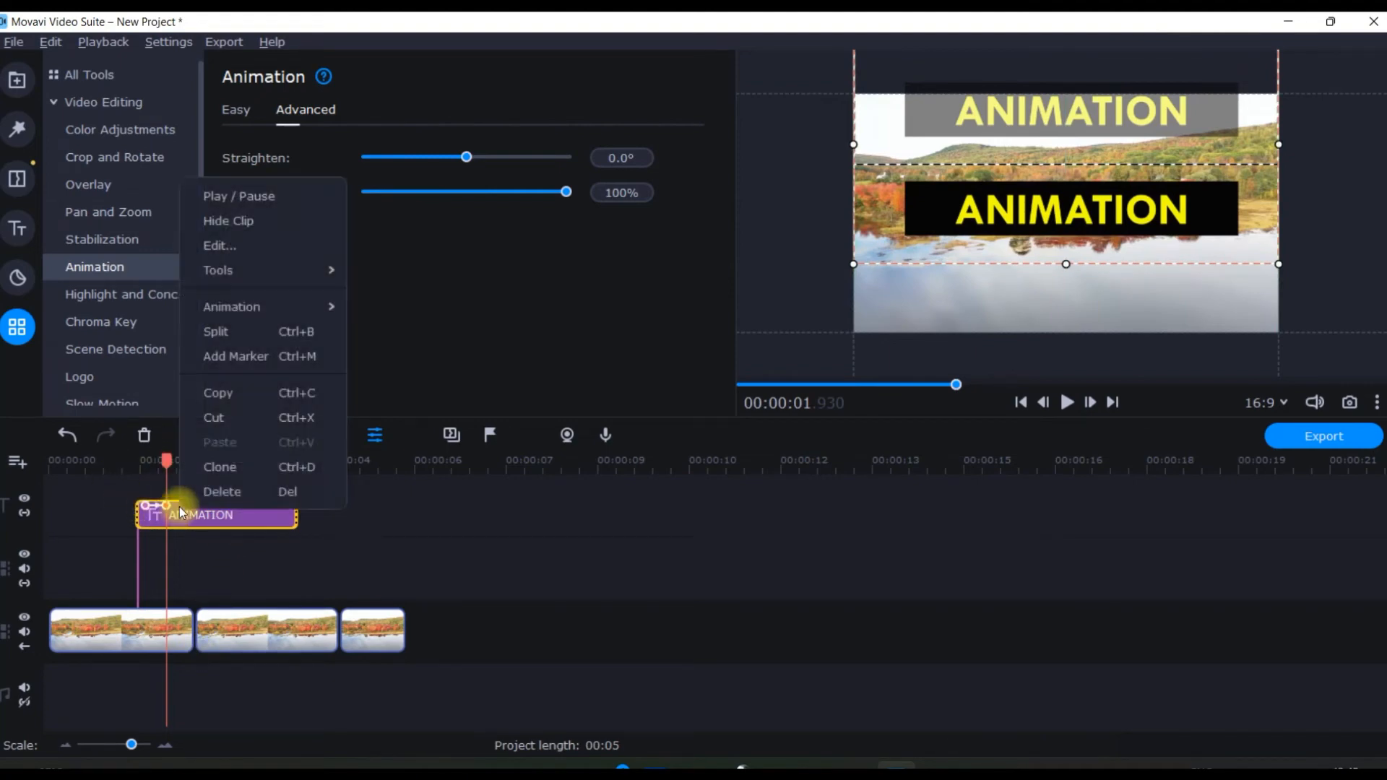
mouse_move(231, 313)
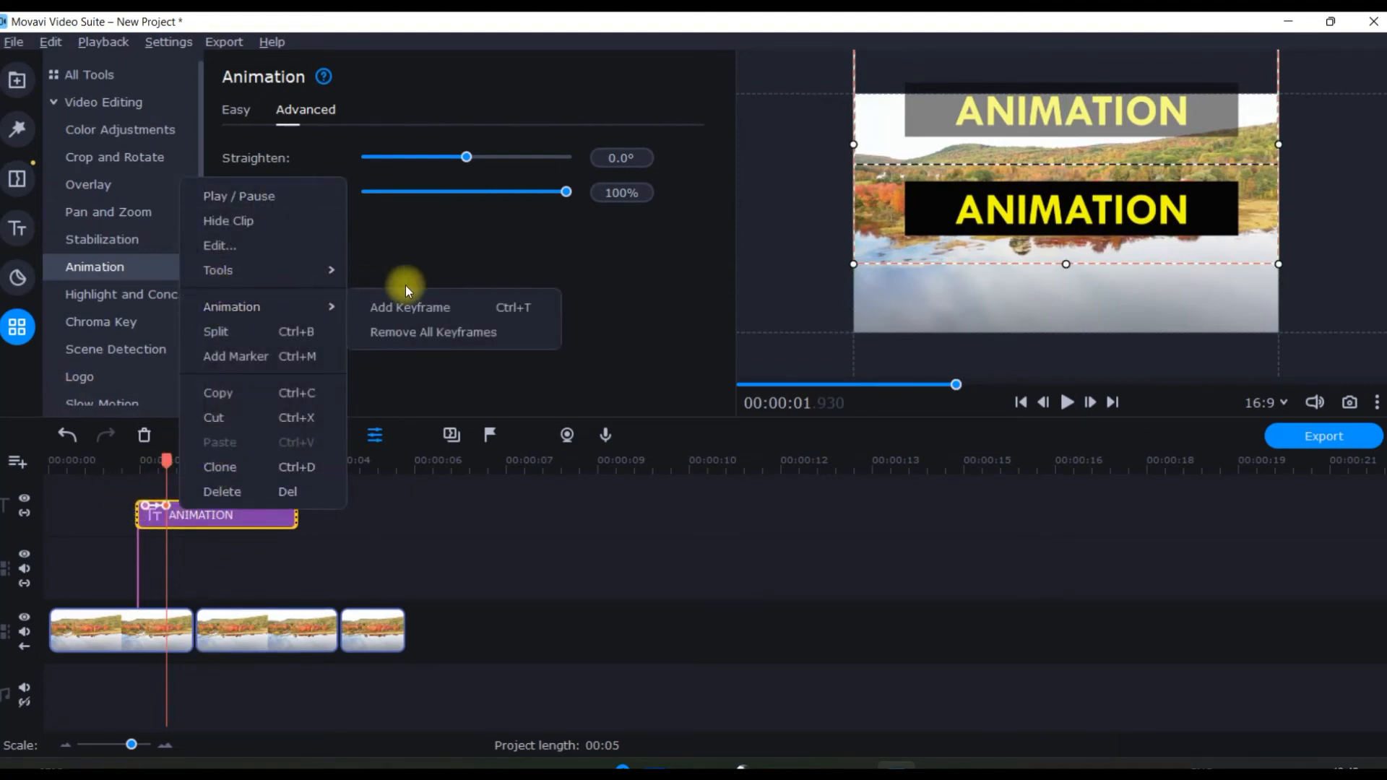
click(418, 305)
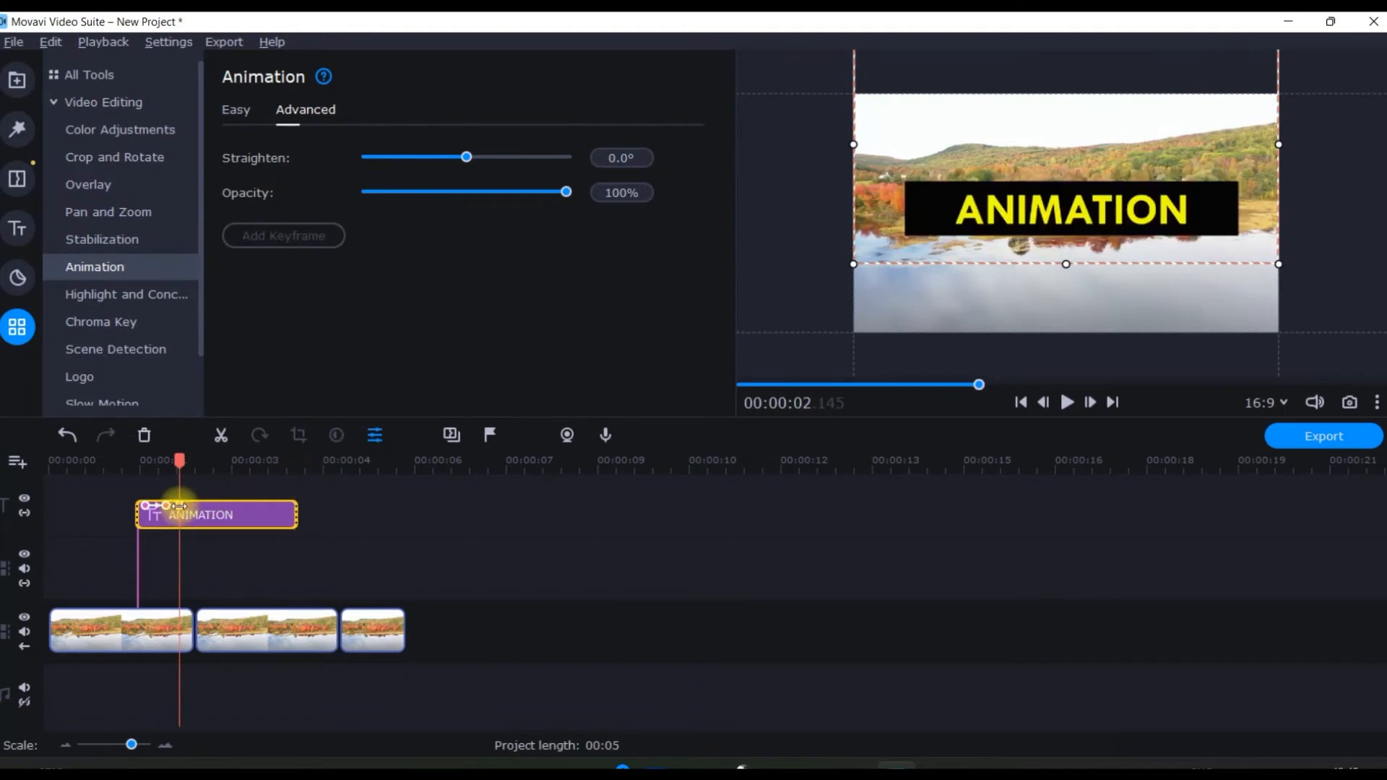
drag(179, 506, 185, 509)
click(185, 507)
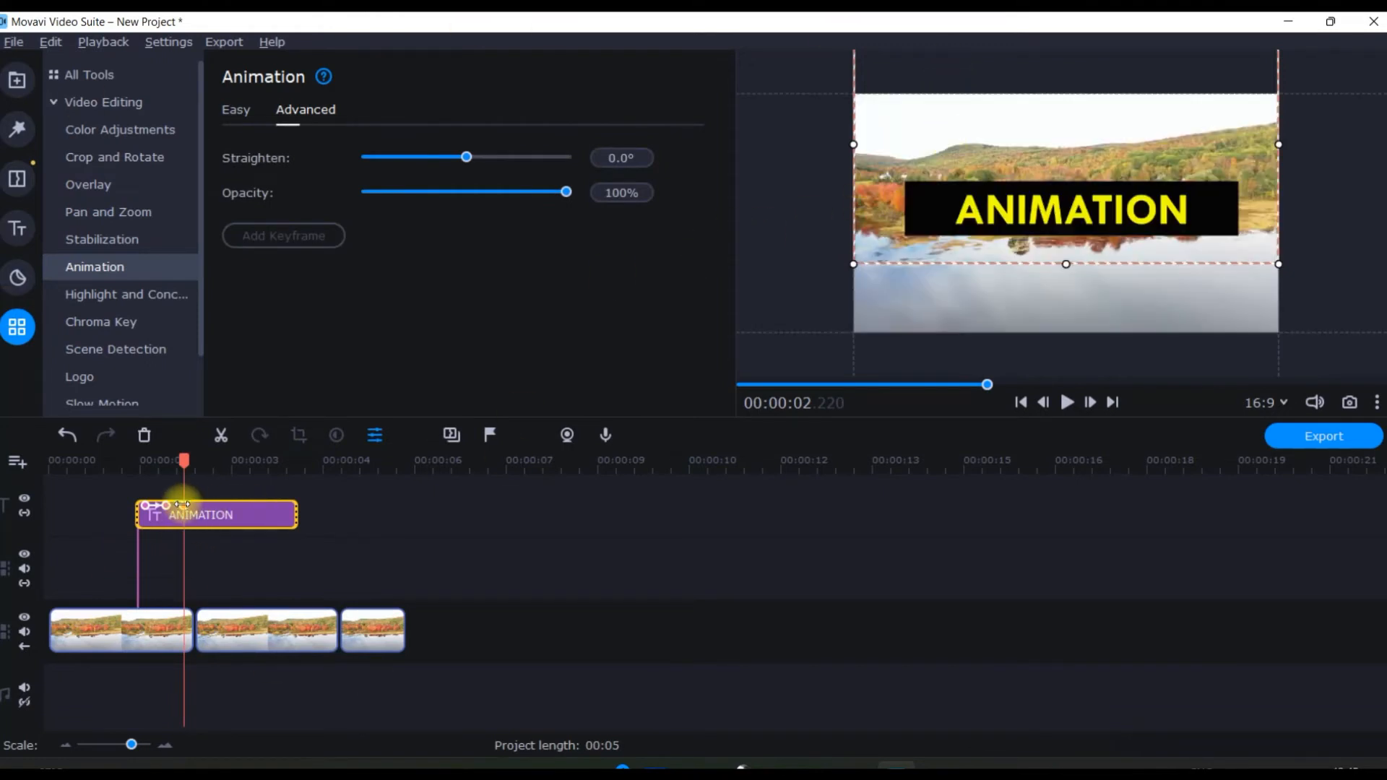
click(1070, 181)
drag(1071, 177, 1070, 254)
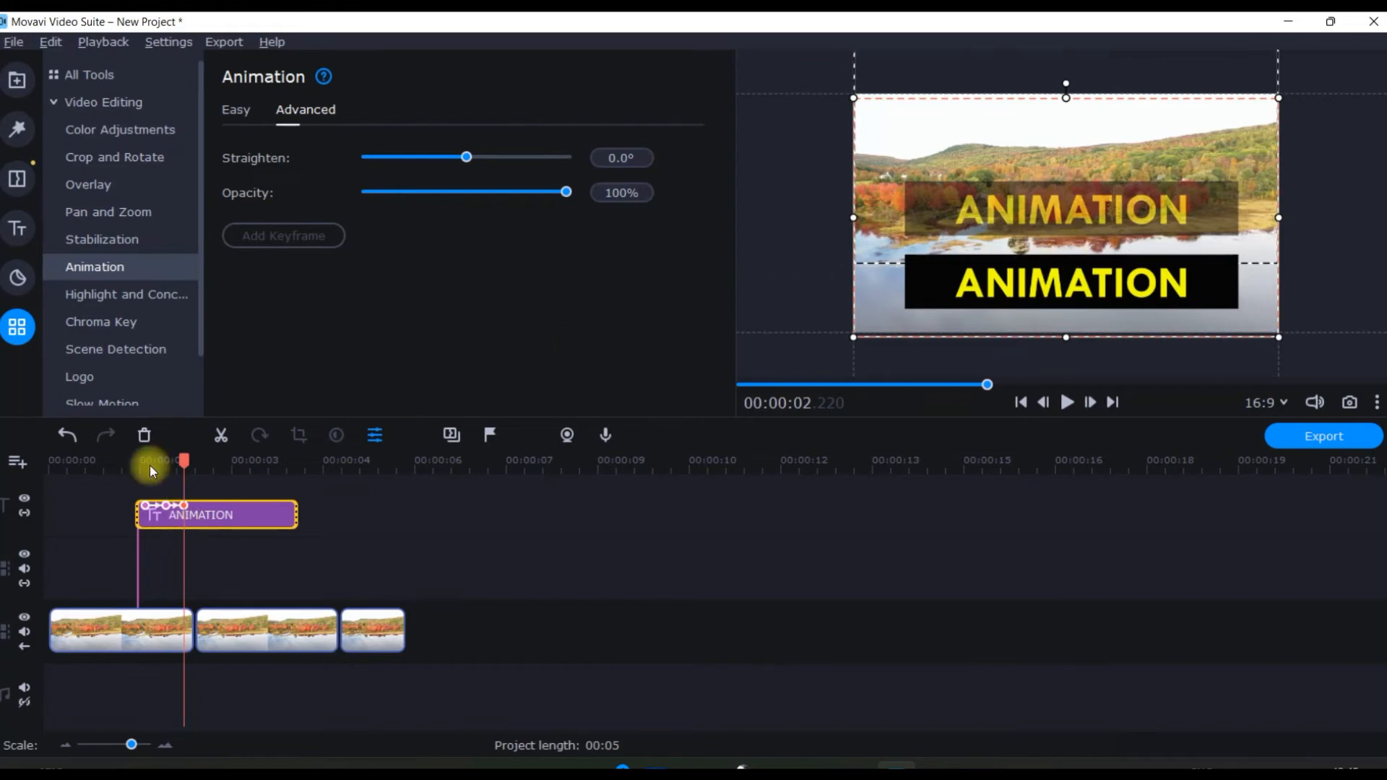
Step: Play the timeline from the beginning to preview the title's keyframe animation, and stop playback
drag(178, 462, 48, 462)
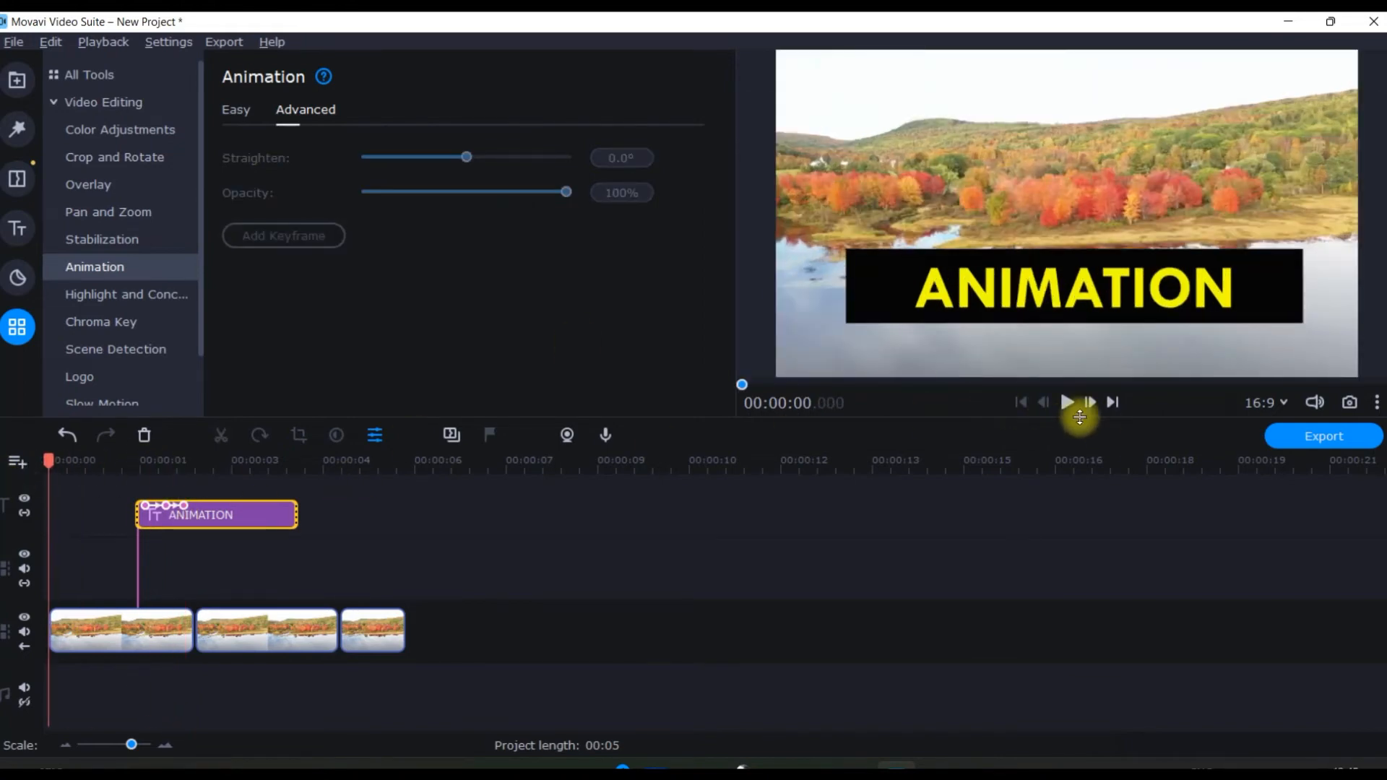
click(1068, 403)
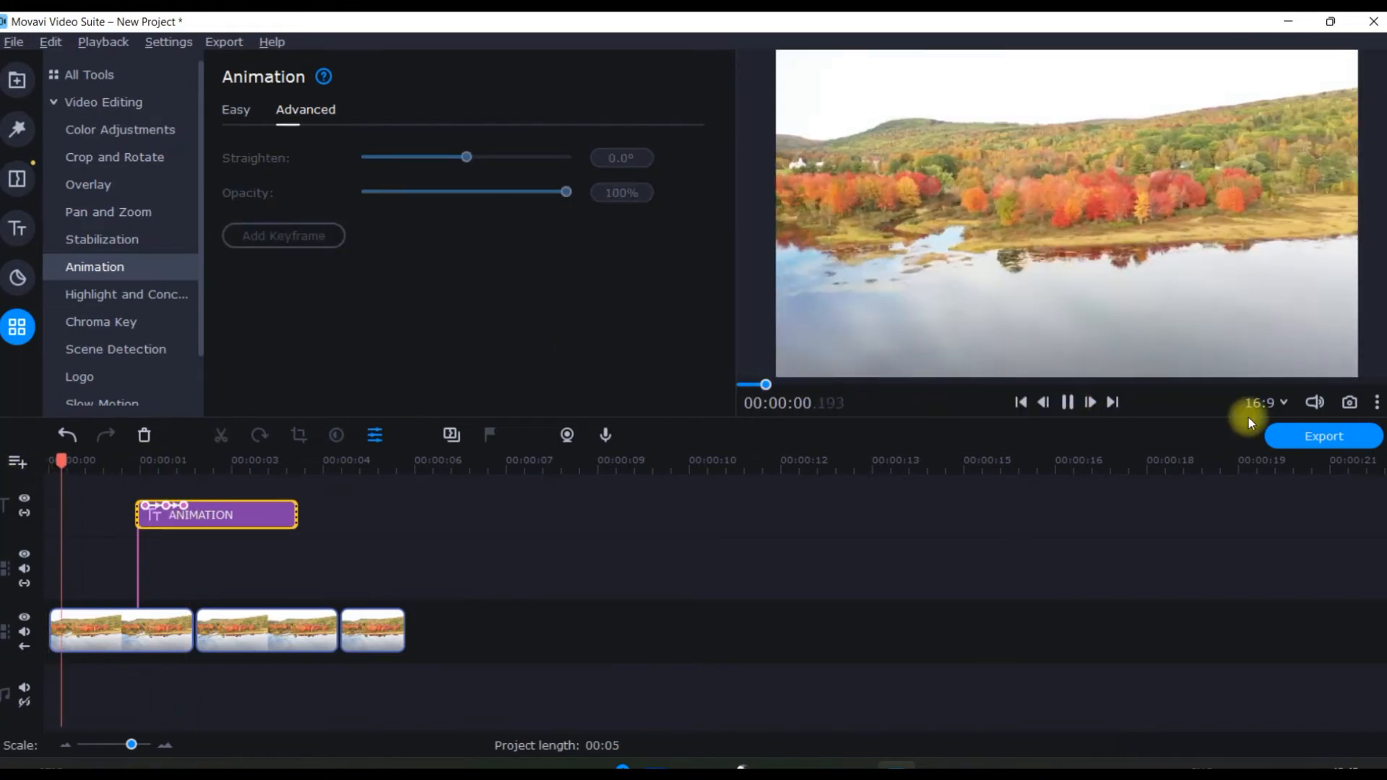
click(1069, 402)
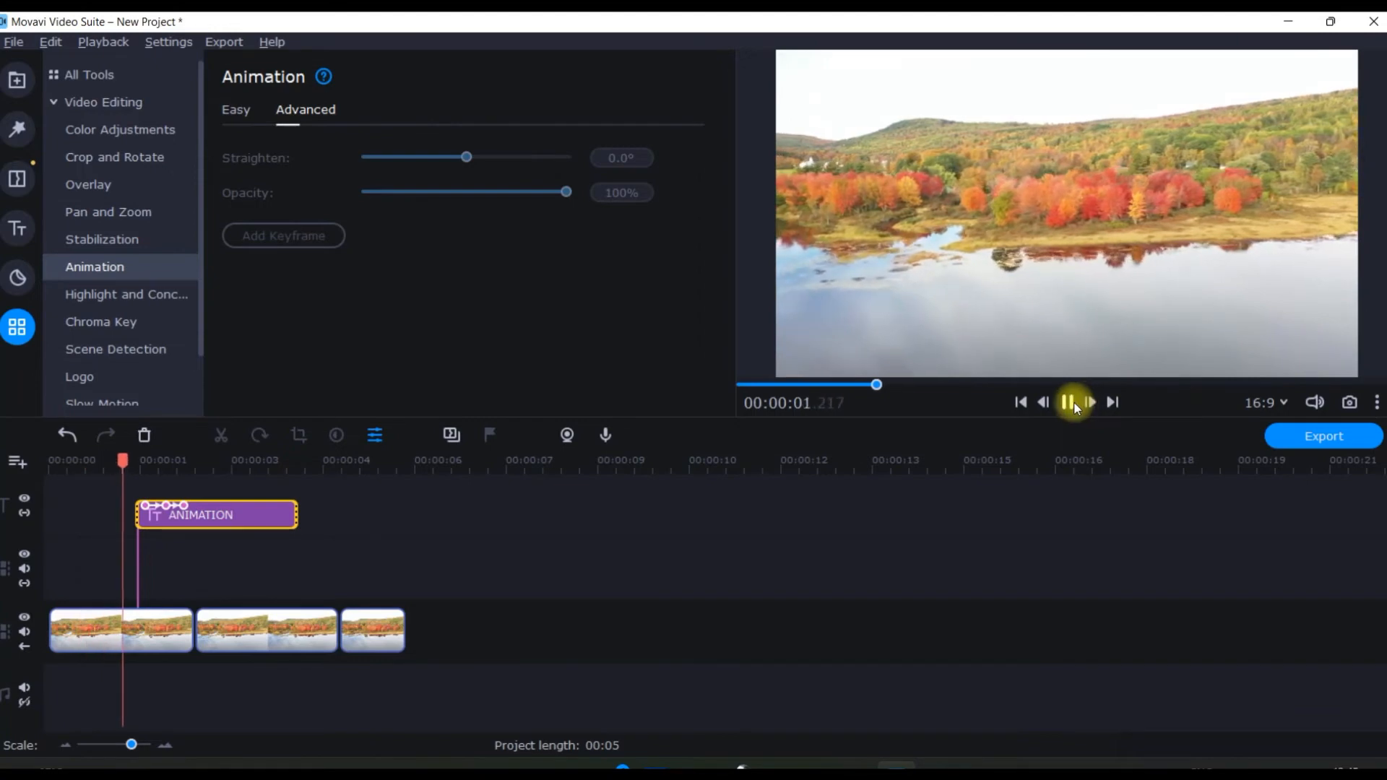
Step: Preview the title's keyframe animation from the start of the timeline in the unpinned, maximized player, and dock the player again
click(1377, 402)
click(1287, 481)
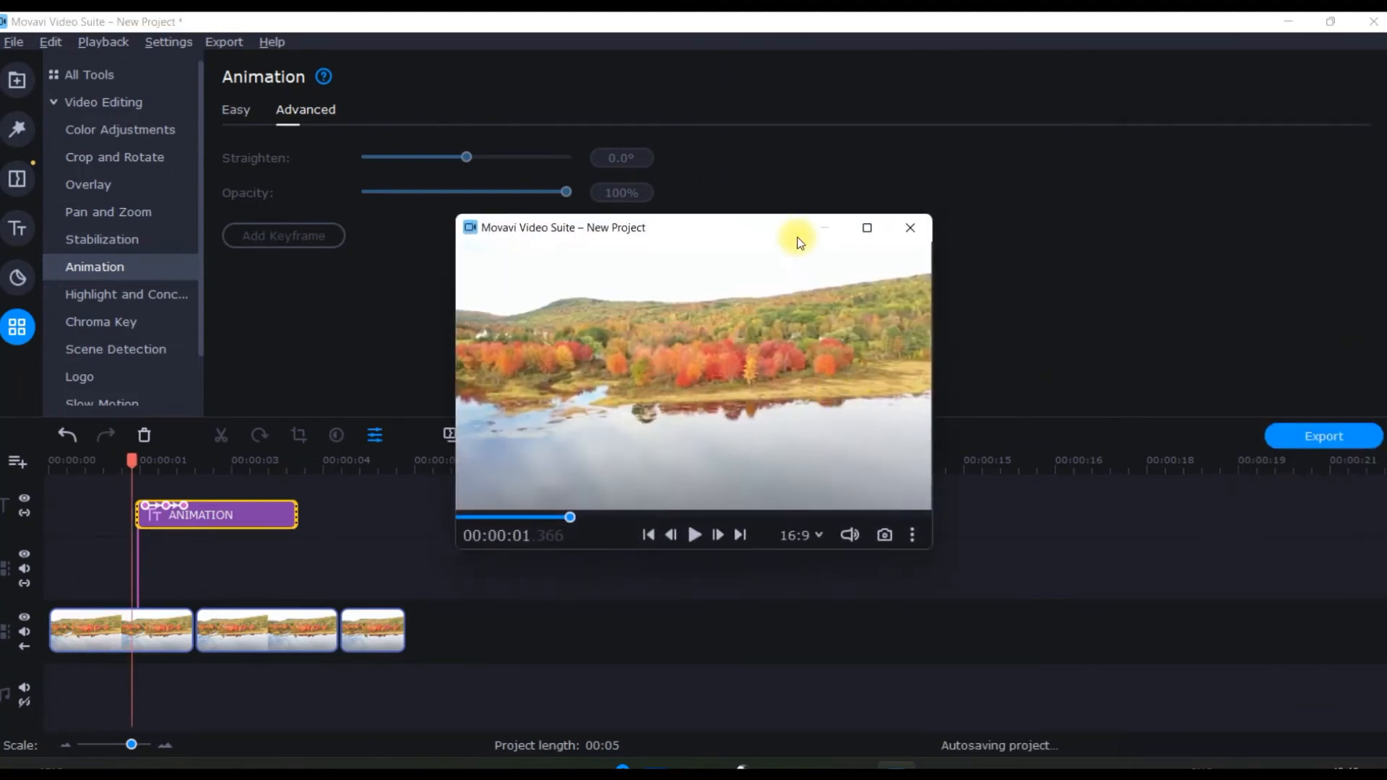
click(869, 231)
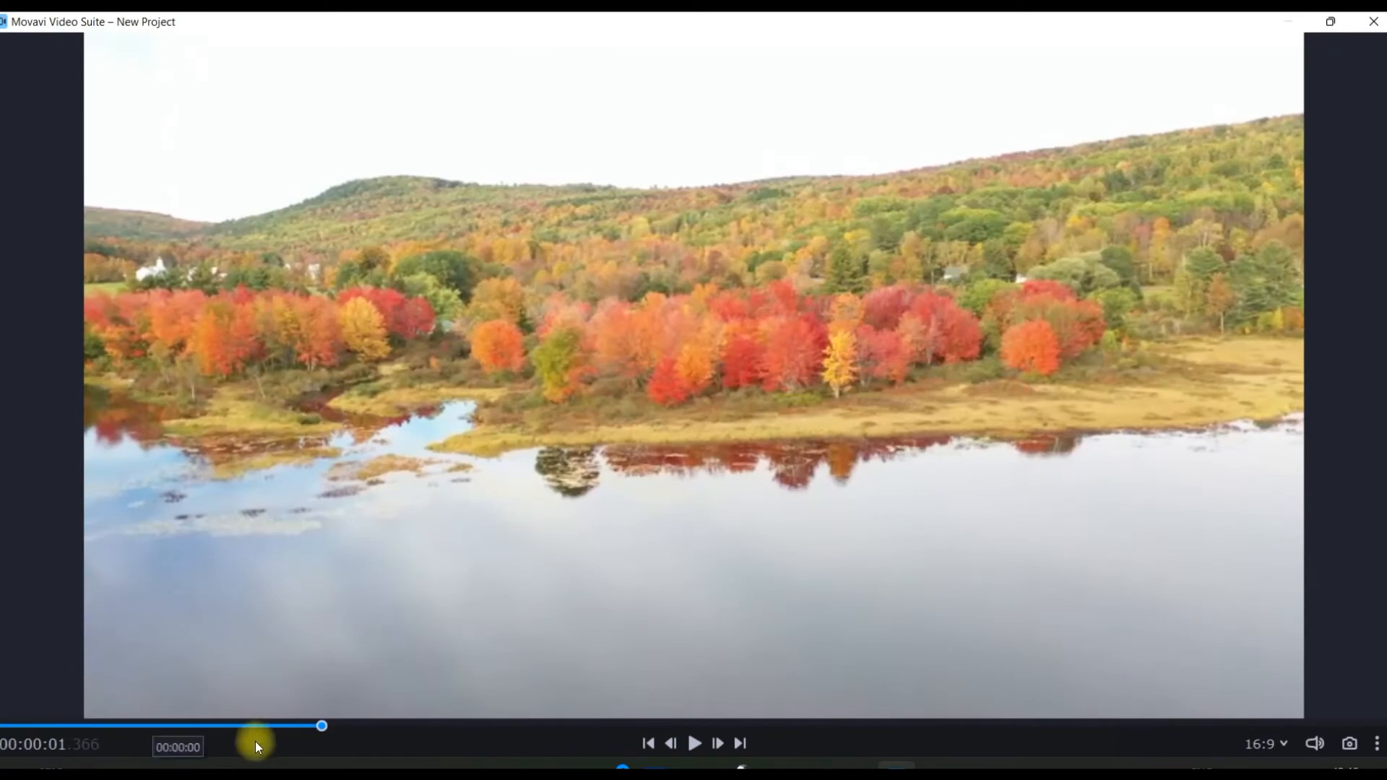
drag(320, 725, 3, 725)
click(692, 752)
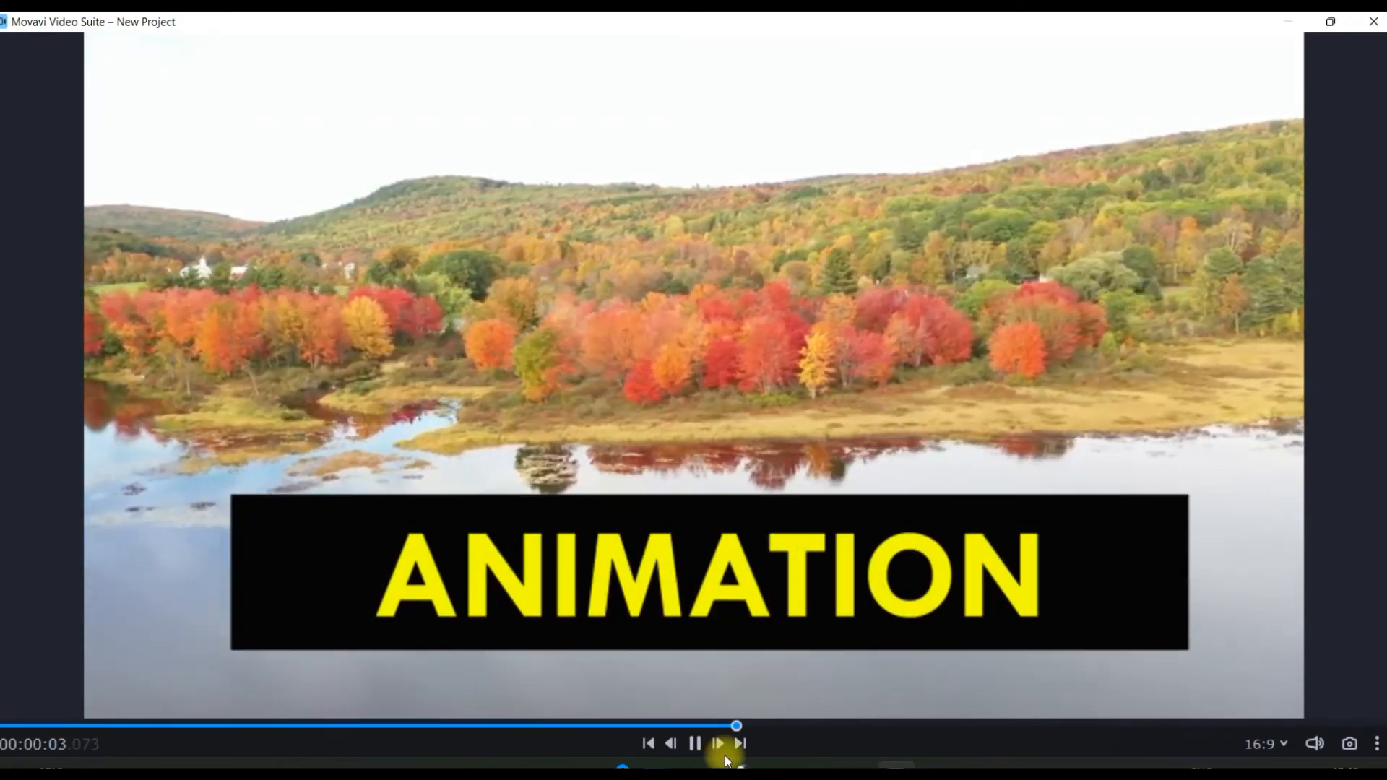
click(695, 743)
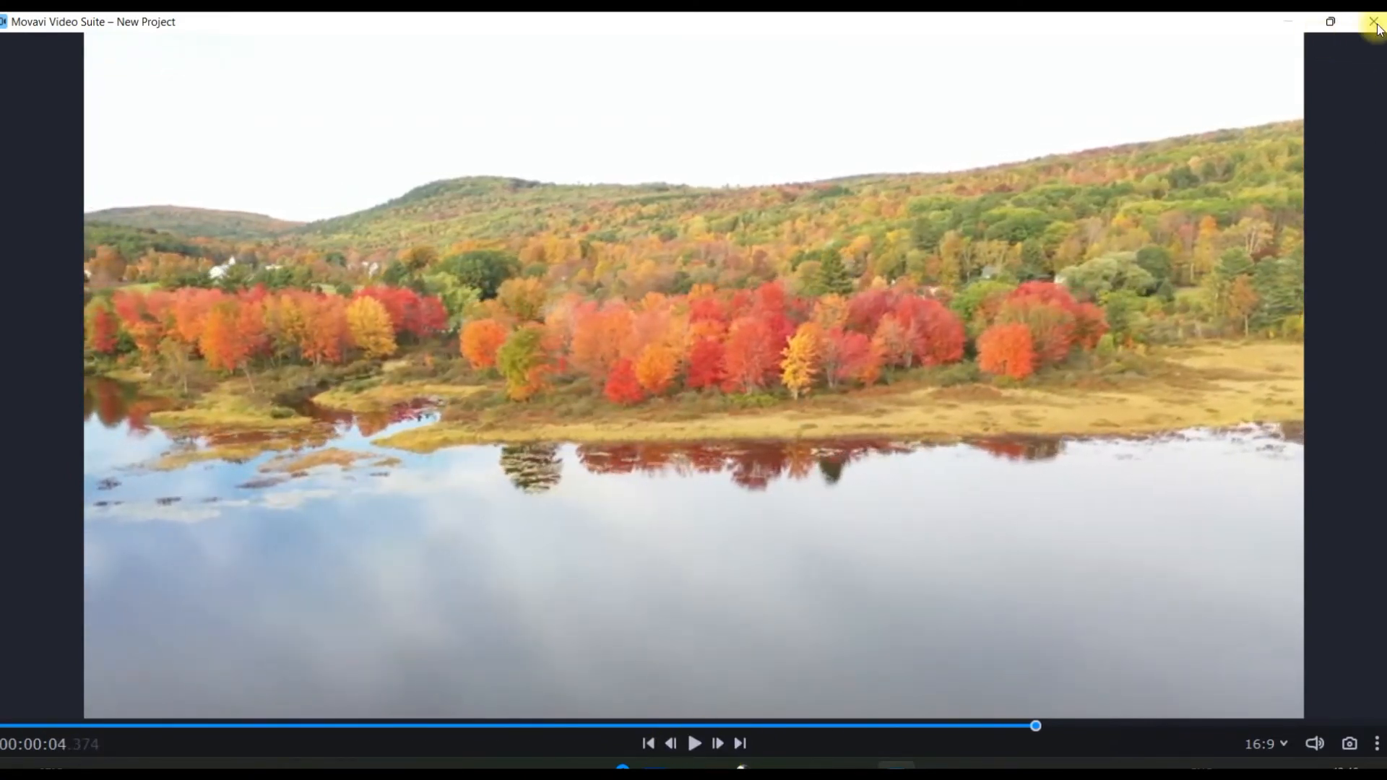
key(Escape)
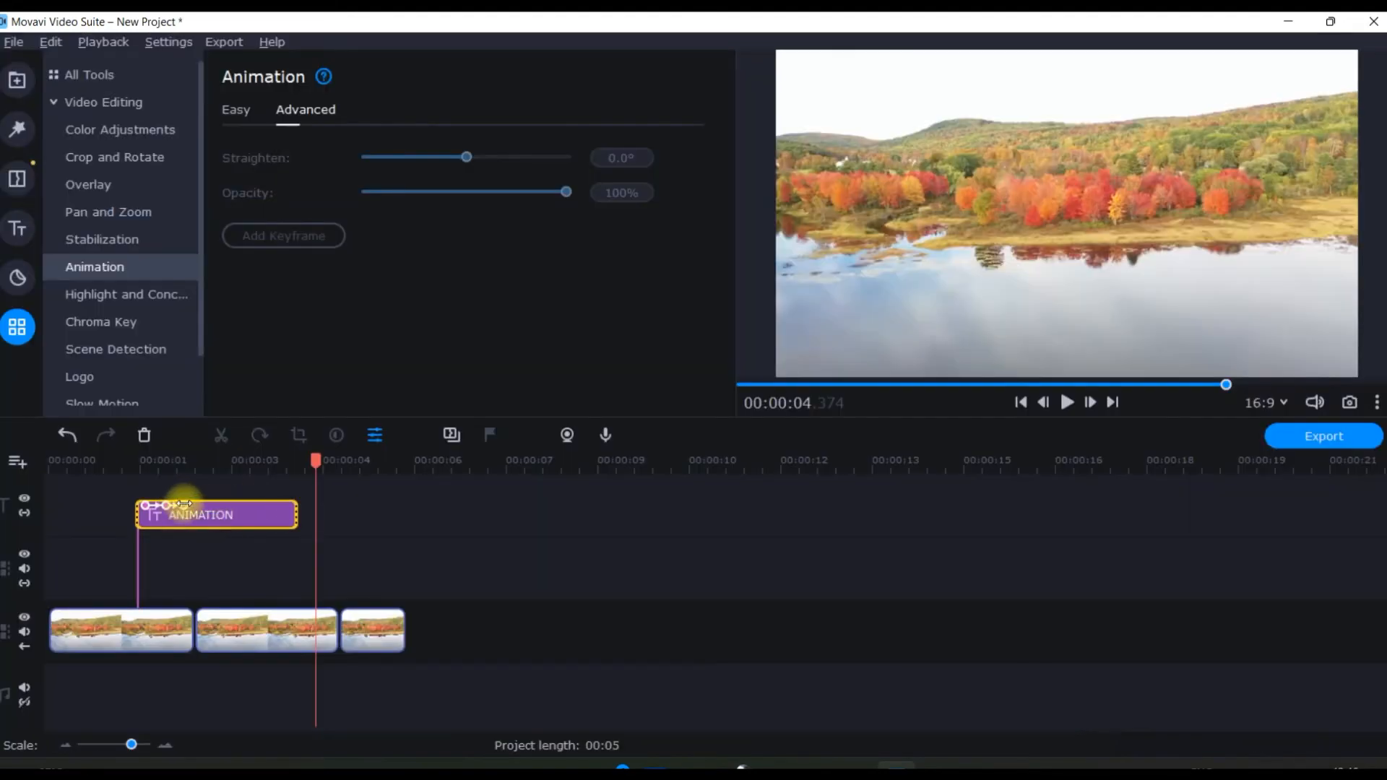
Step: Add the Vortex - in animation near the end of the title clip, and move the playhead to just before the title
click(275, 520)
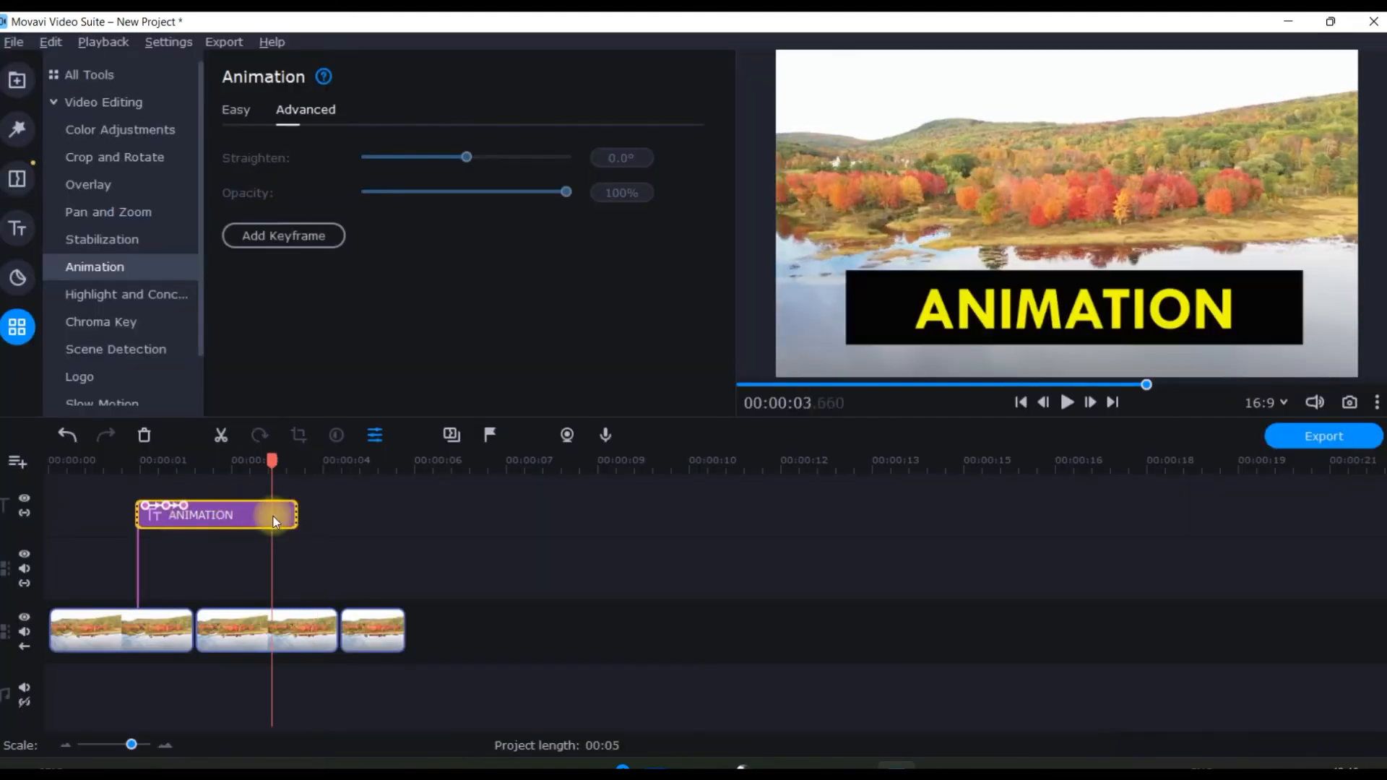
click(231, 105)
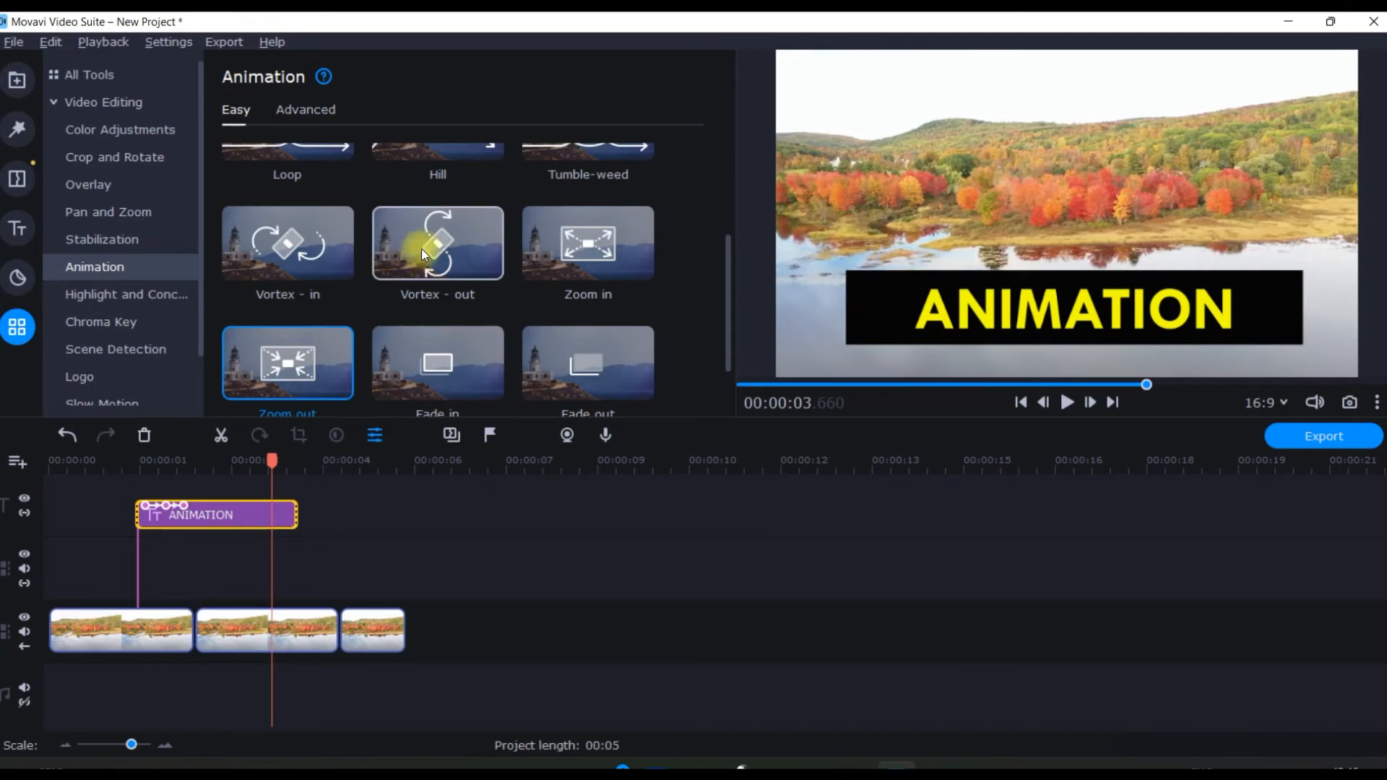
drag(302, 245, 121, 463)
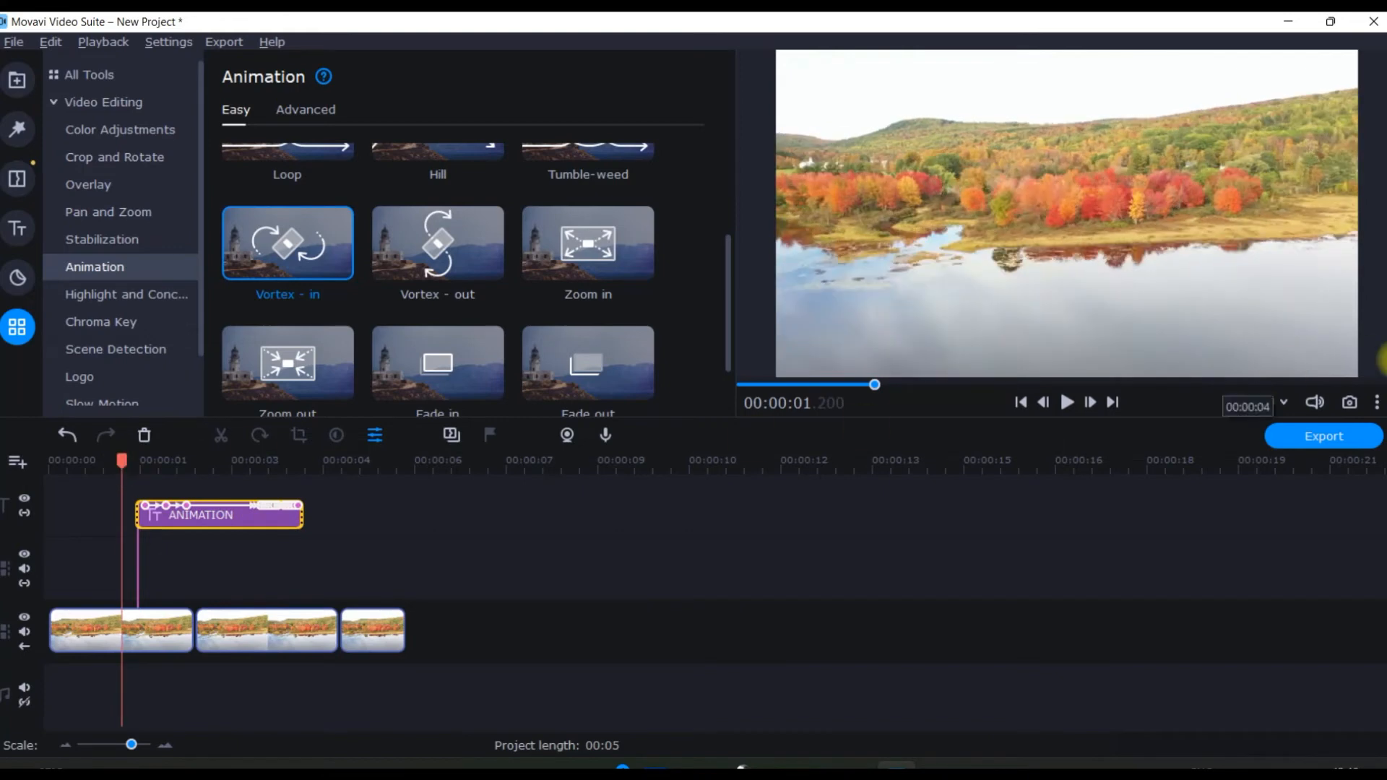
Step: Preview the title with the Vortex - in animation in the unpinned, maximized player, and return to the editor
click(1376, 402)
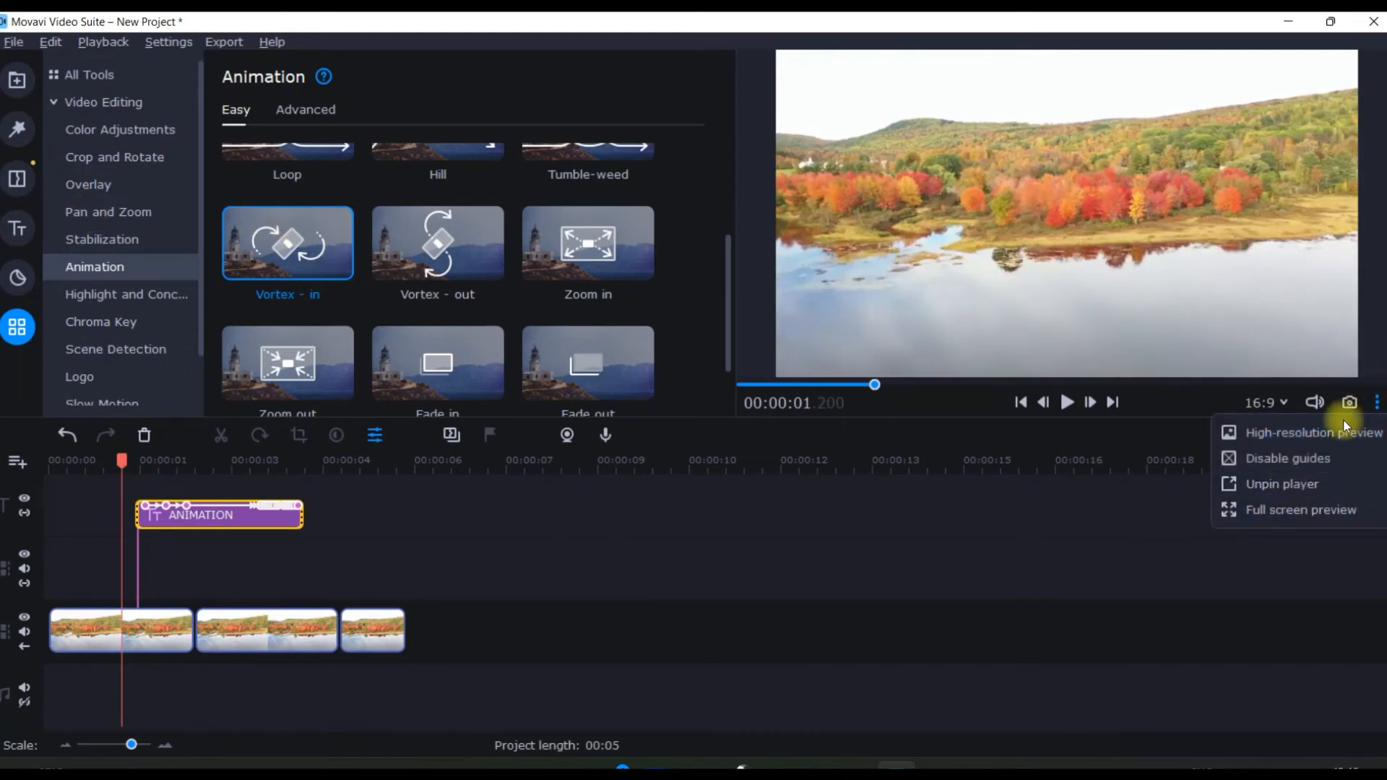
click(1272, 484)
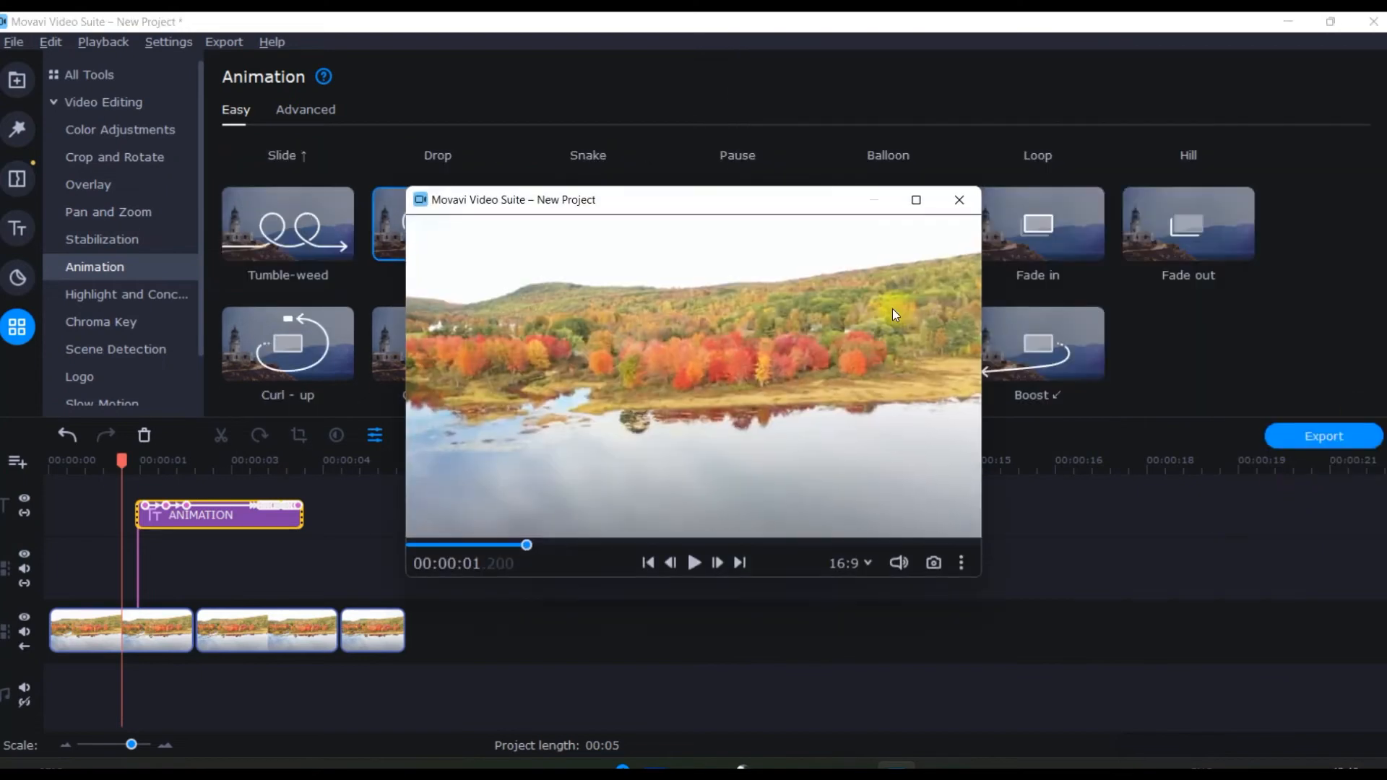
click(912, 198)
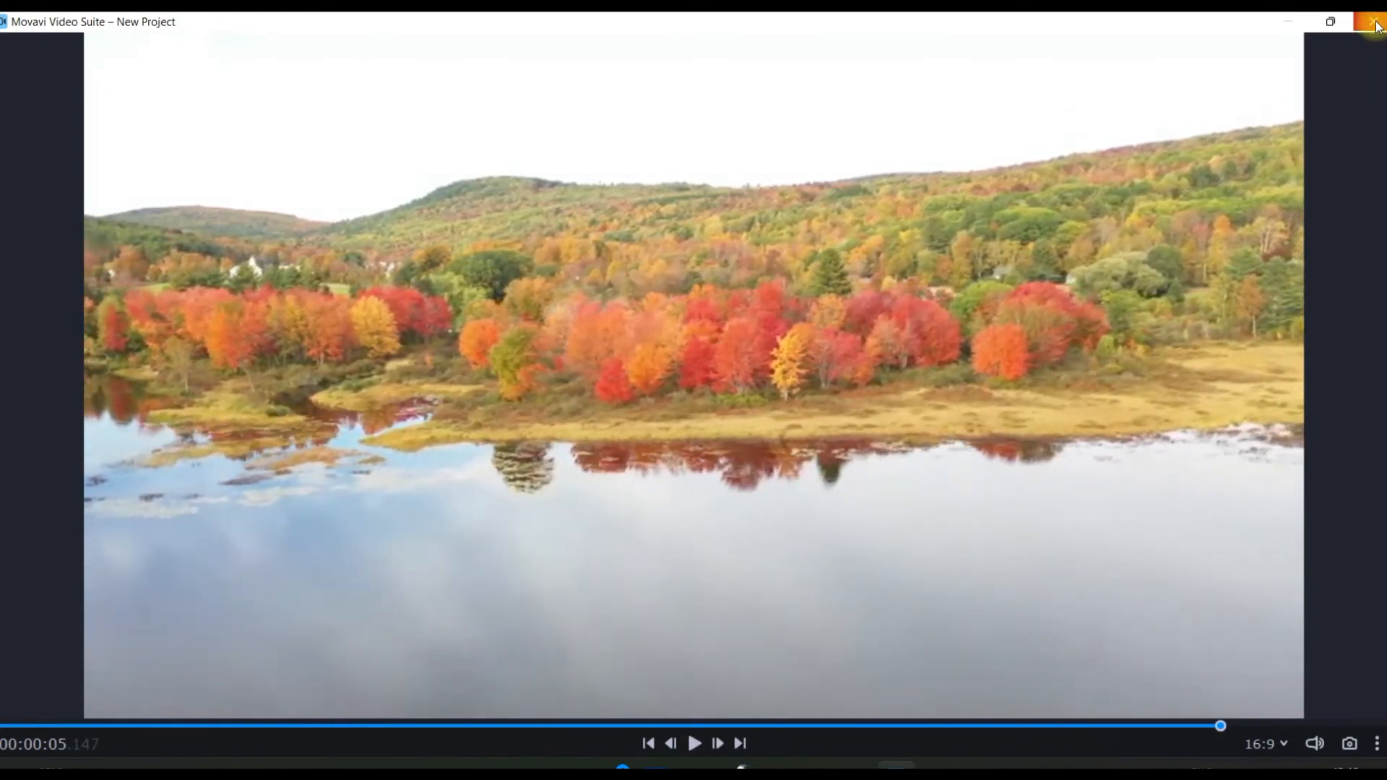
double_click(1267, 289)
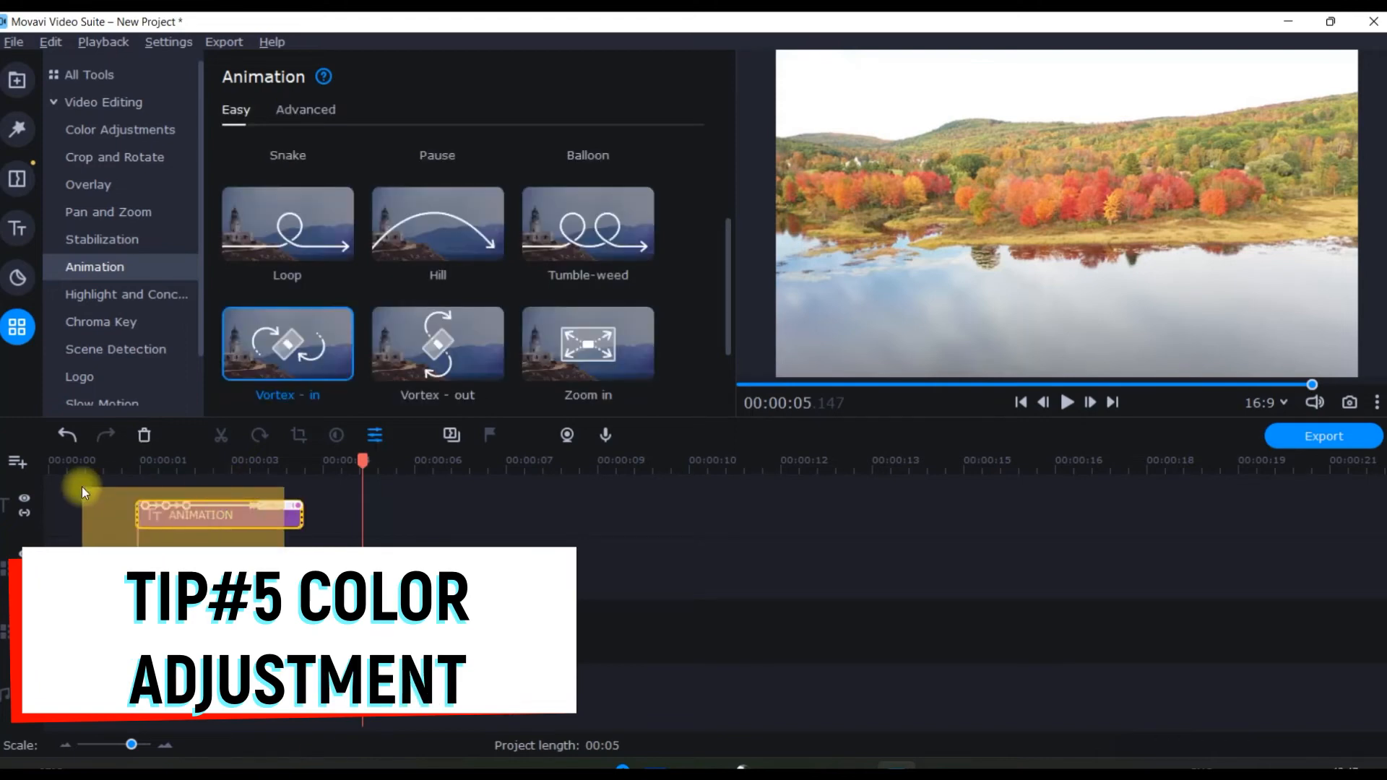
Step: Delete the title clip from the timeline and return the playhead to the beginning
click(144, 434)
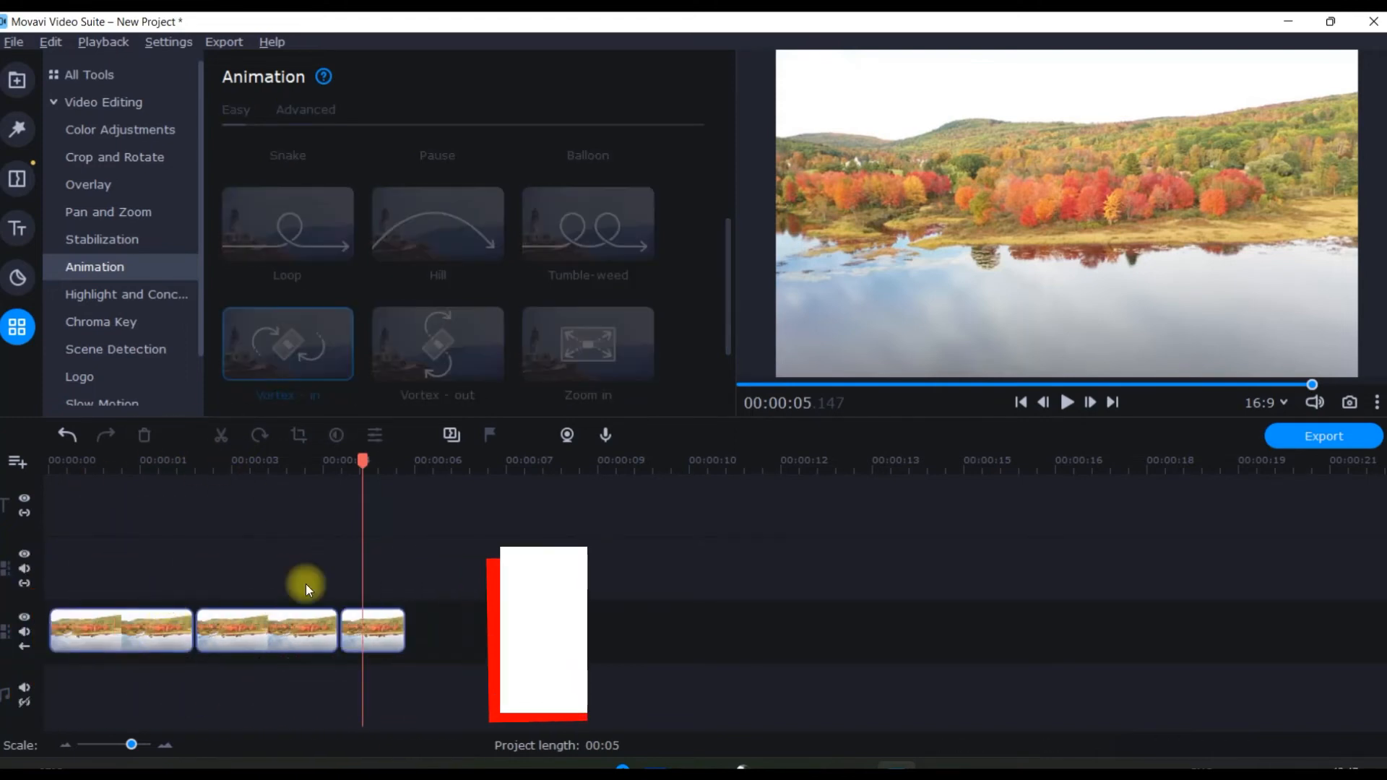
drag(358, 463, 48, 469)
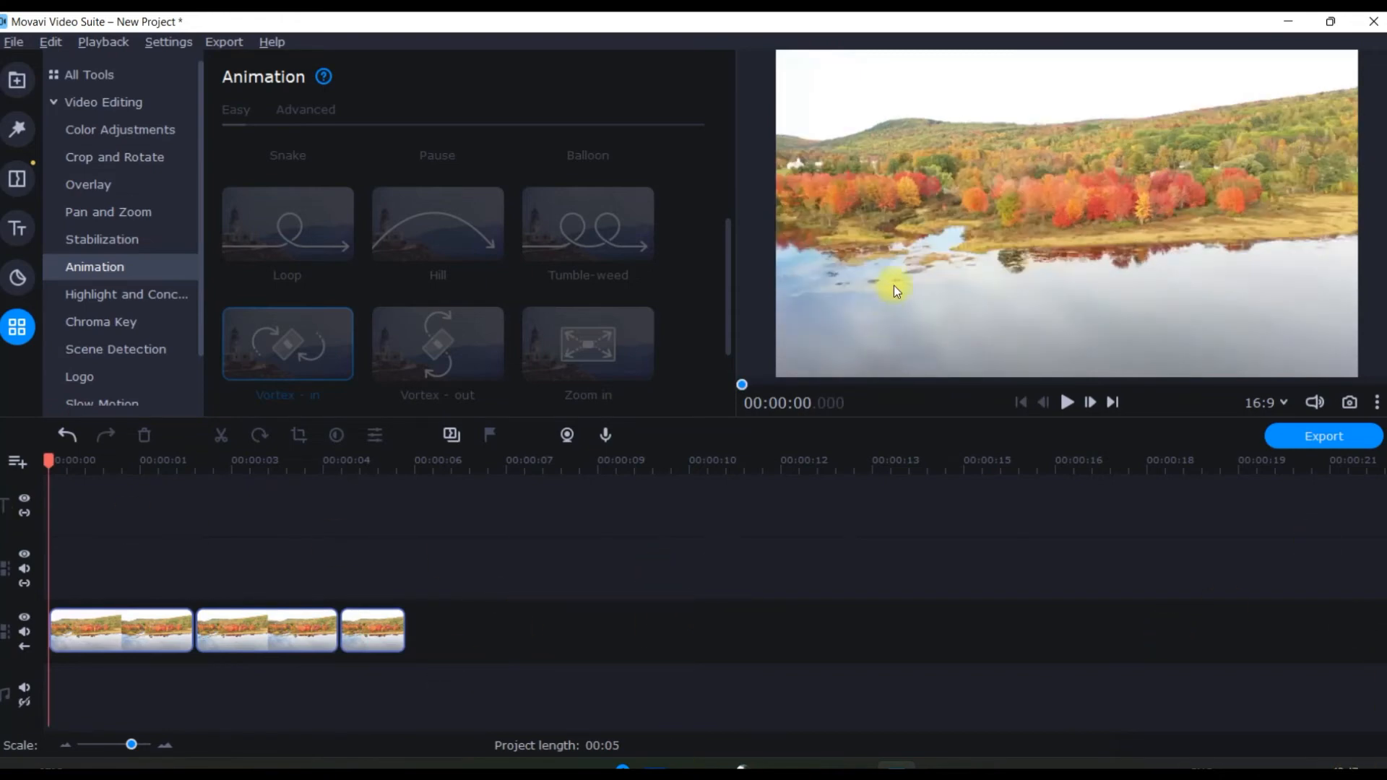
Step: Apply the Magic Enhance color adjustment to the first clip on the video track
click(172, 636)
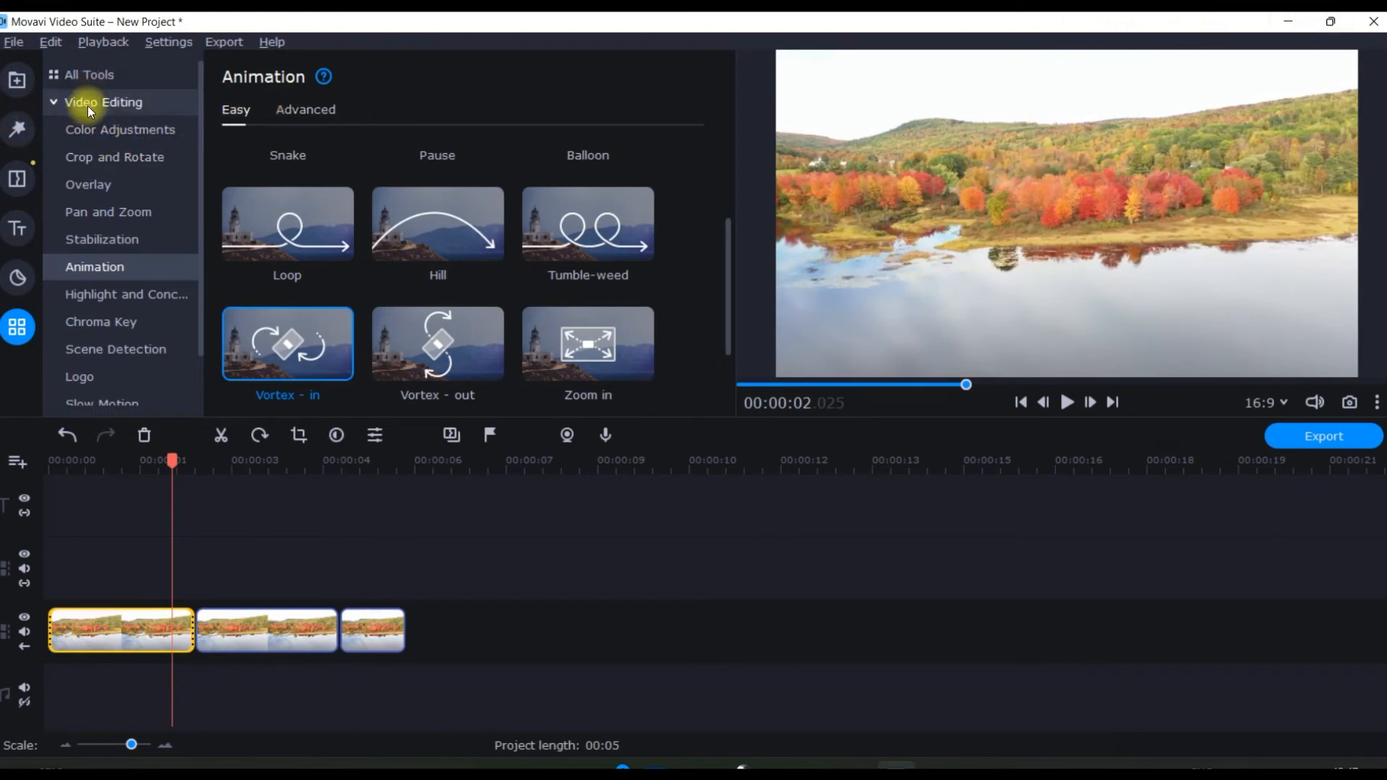
click(124, 133)
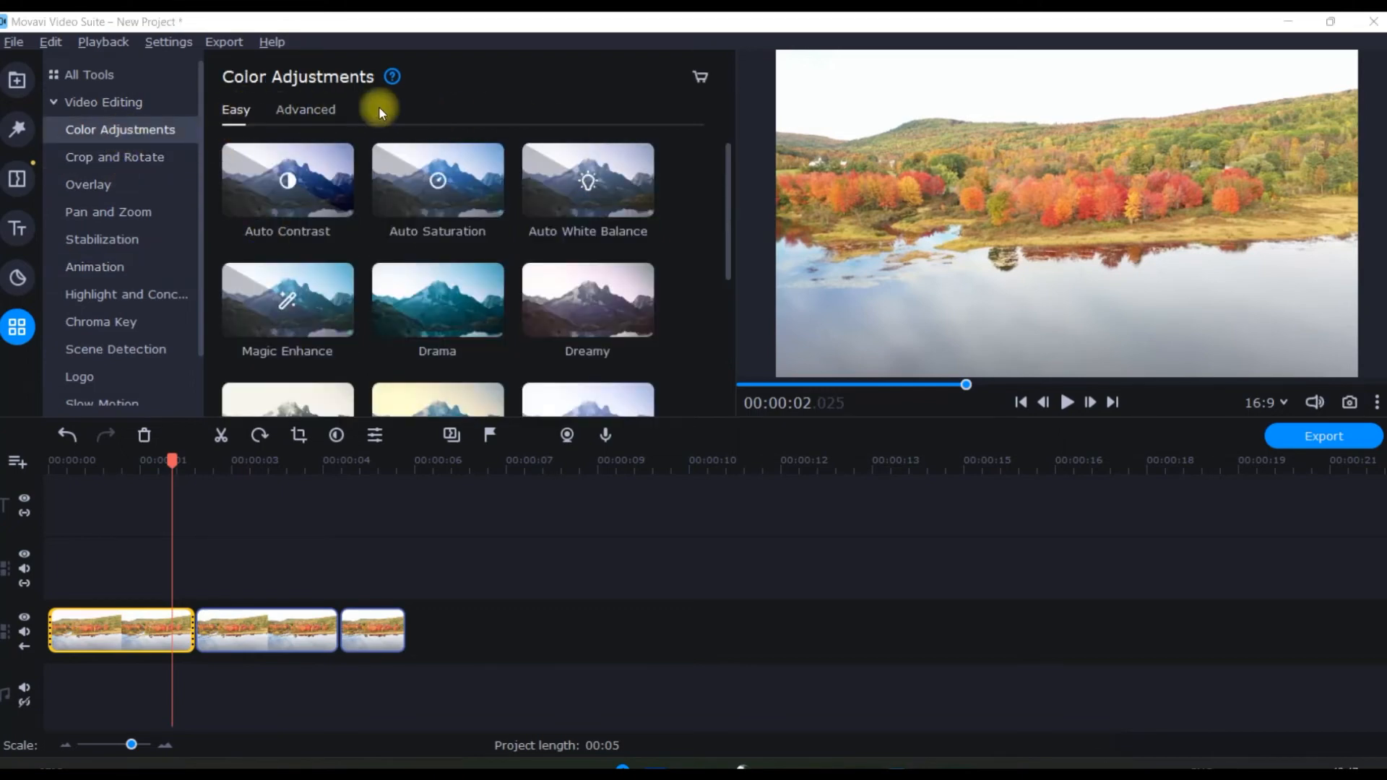
scroll(393, 280, down, 1)
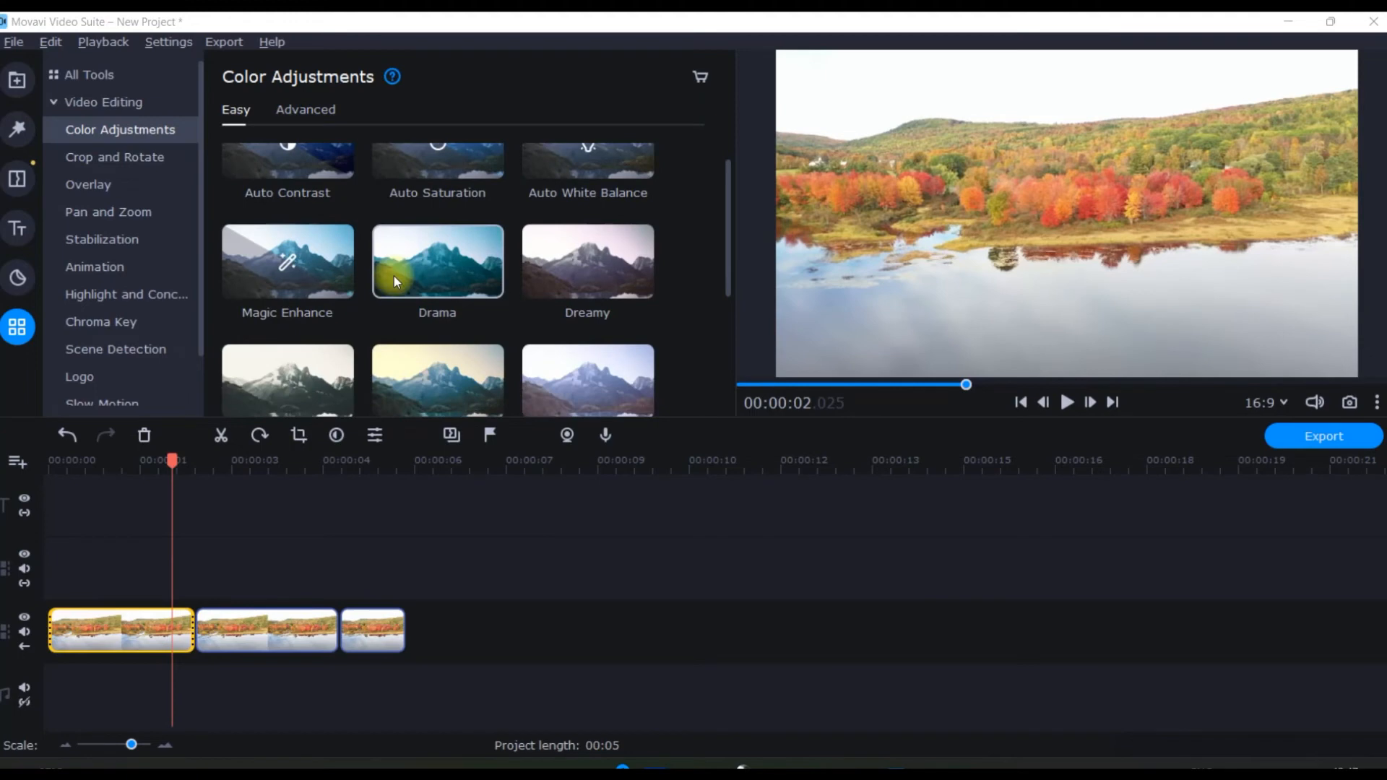
scroll(327, 242, up, 1)
scroll(358, 289, down, 2)
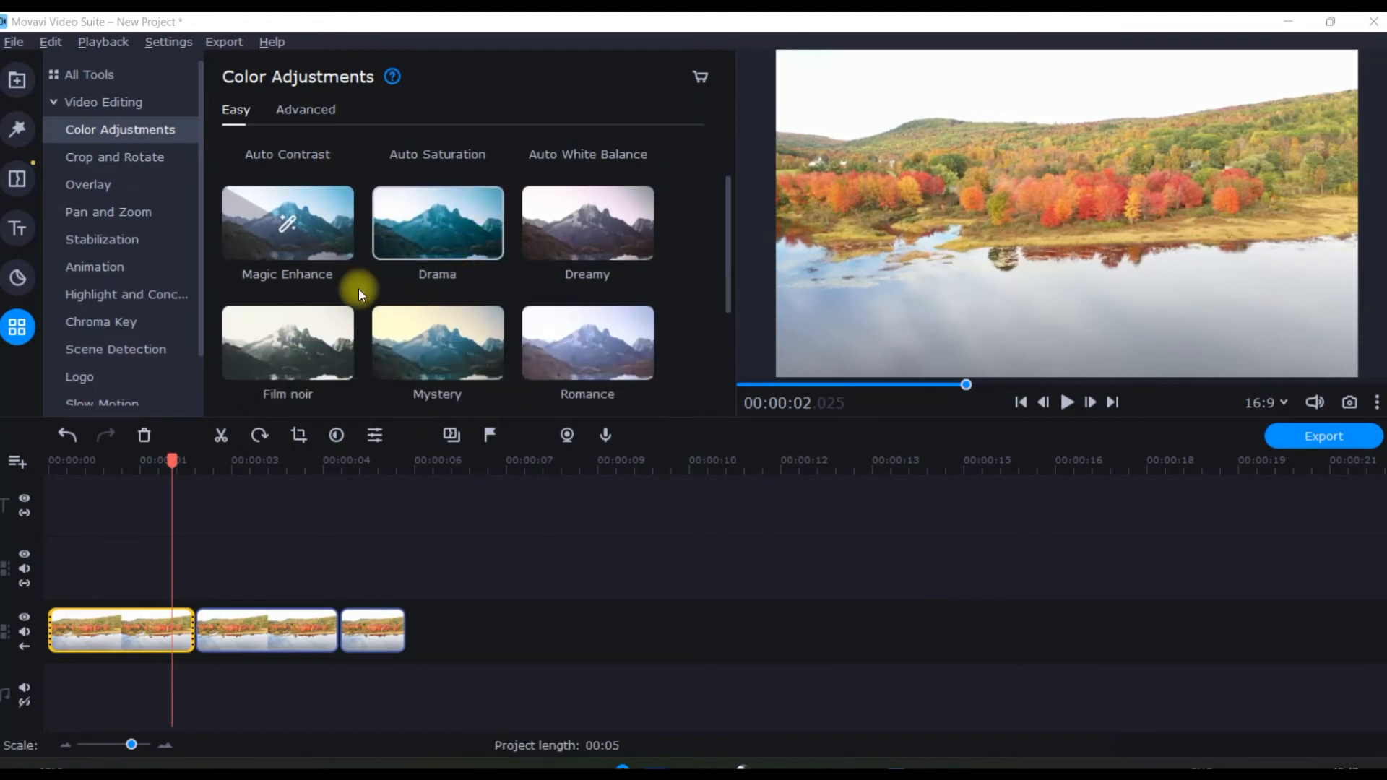
scroll(452, 284, down, 1)
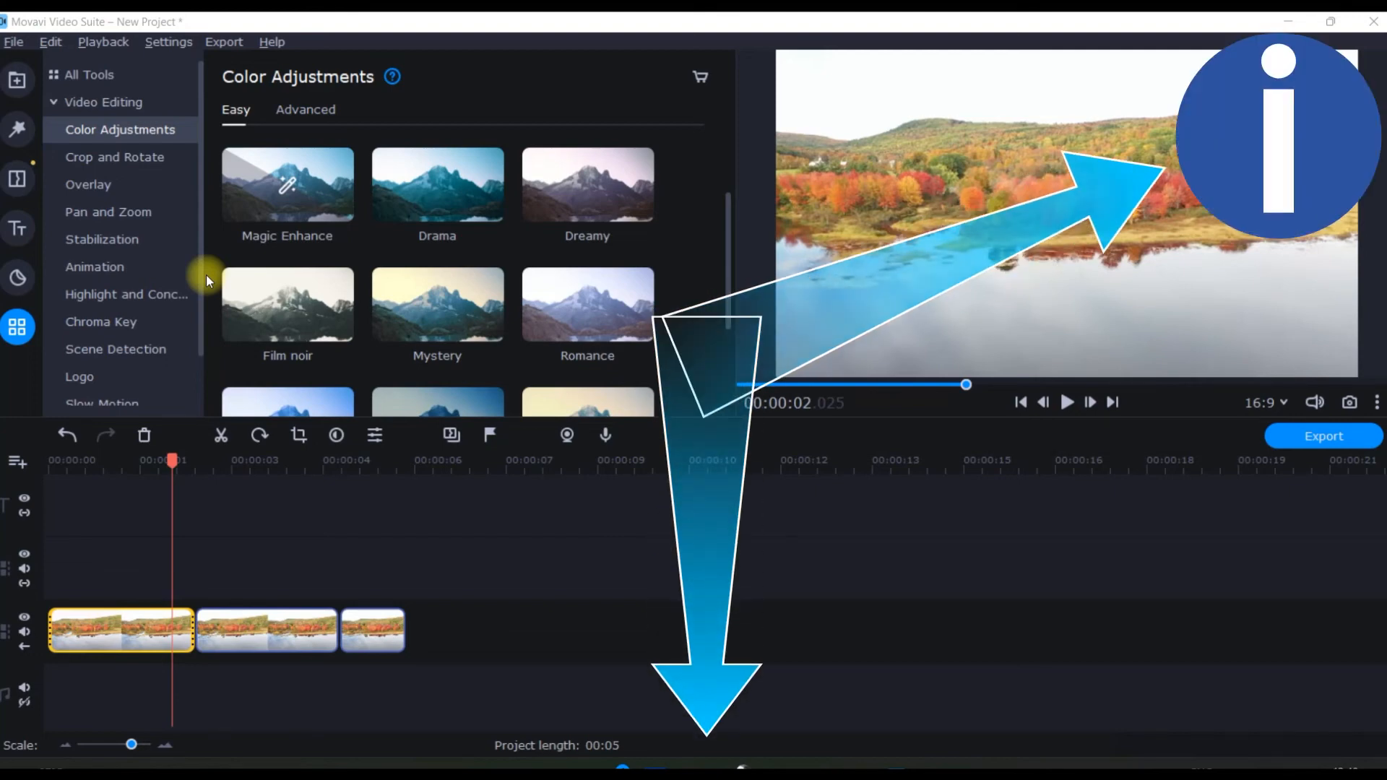
scroll(302, 275, up, 1)
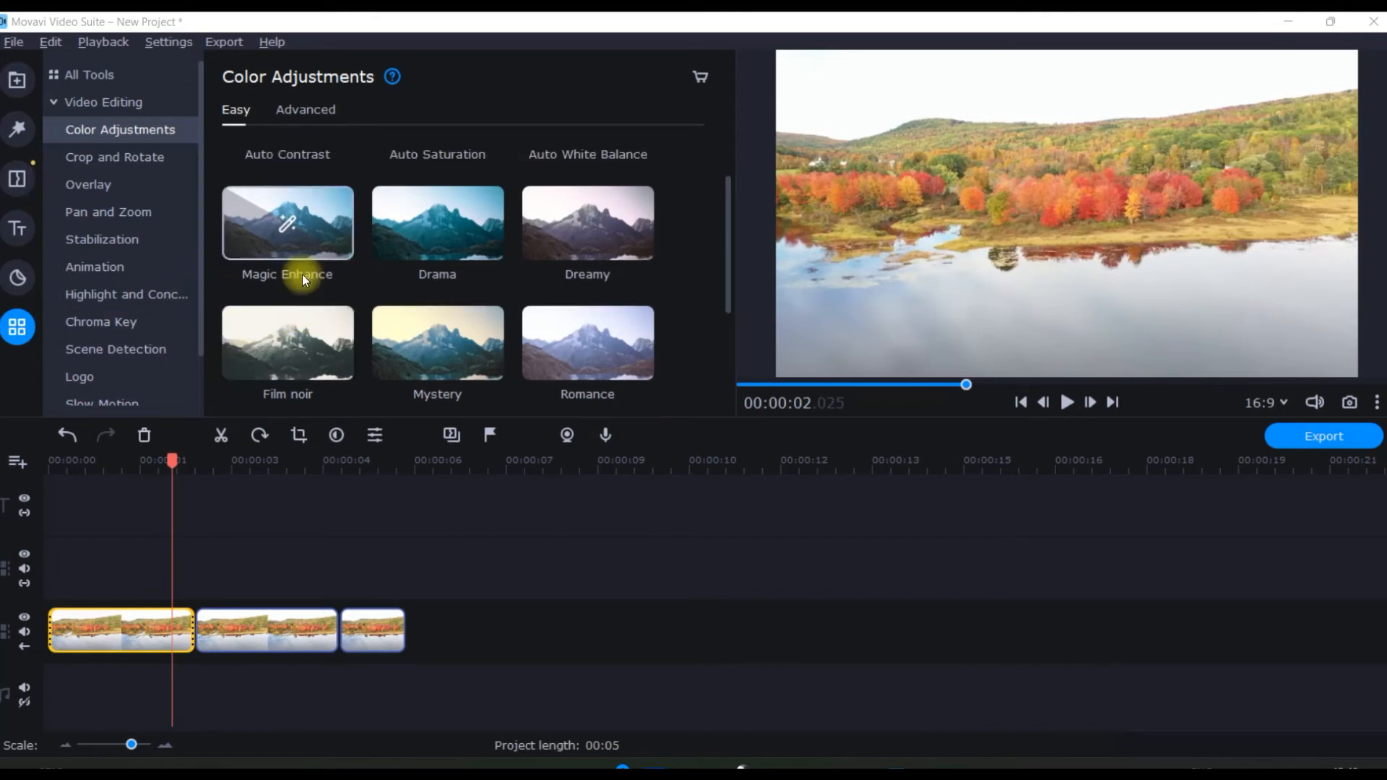
scroll(470, 345, up, 1)
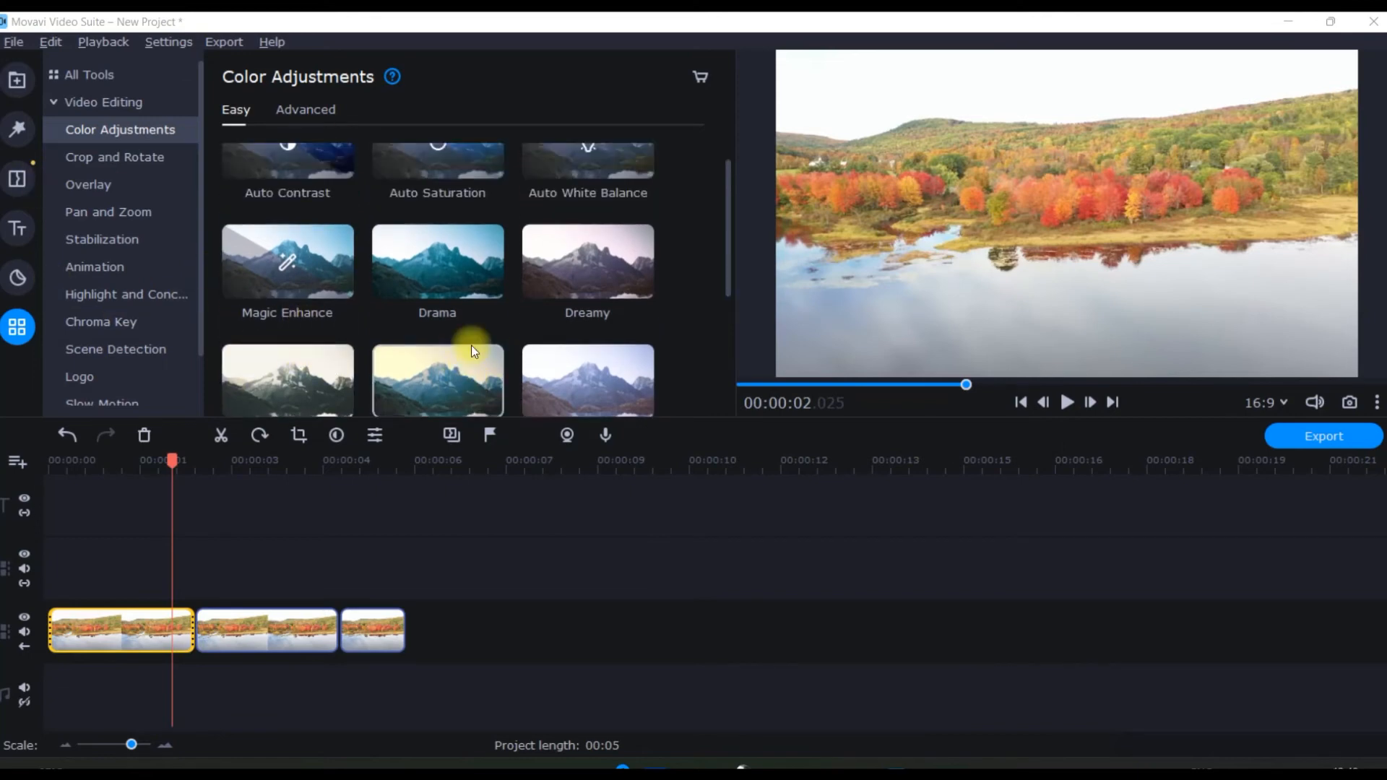
scroll(471, 345, up, 1)
drag(336, 322, 77, 618)
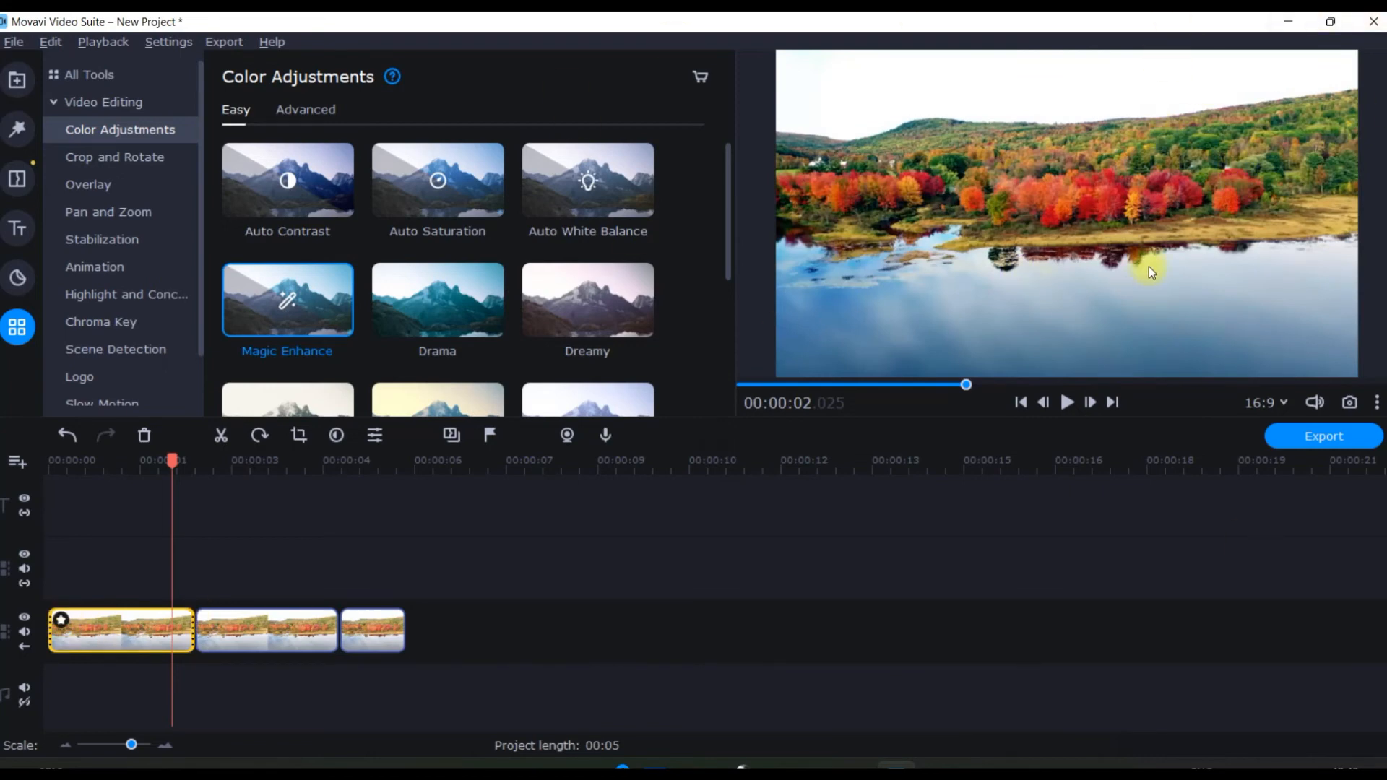
Step: Examine the effects applied to the first clip, go back to its color adjustments, and return the playhead to the beginning
click(62, 622)
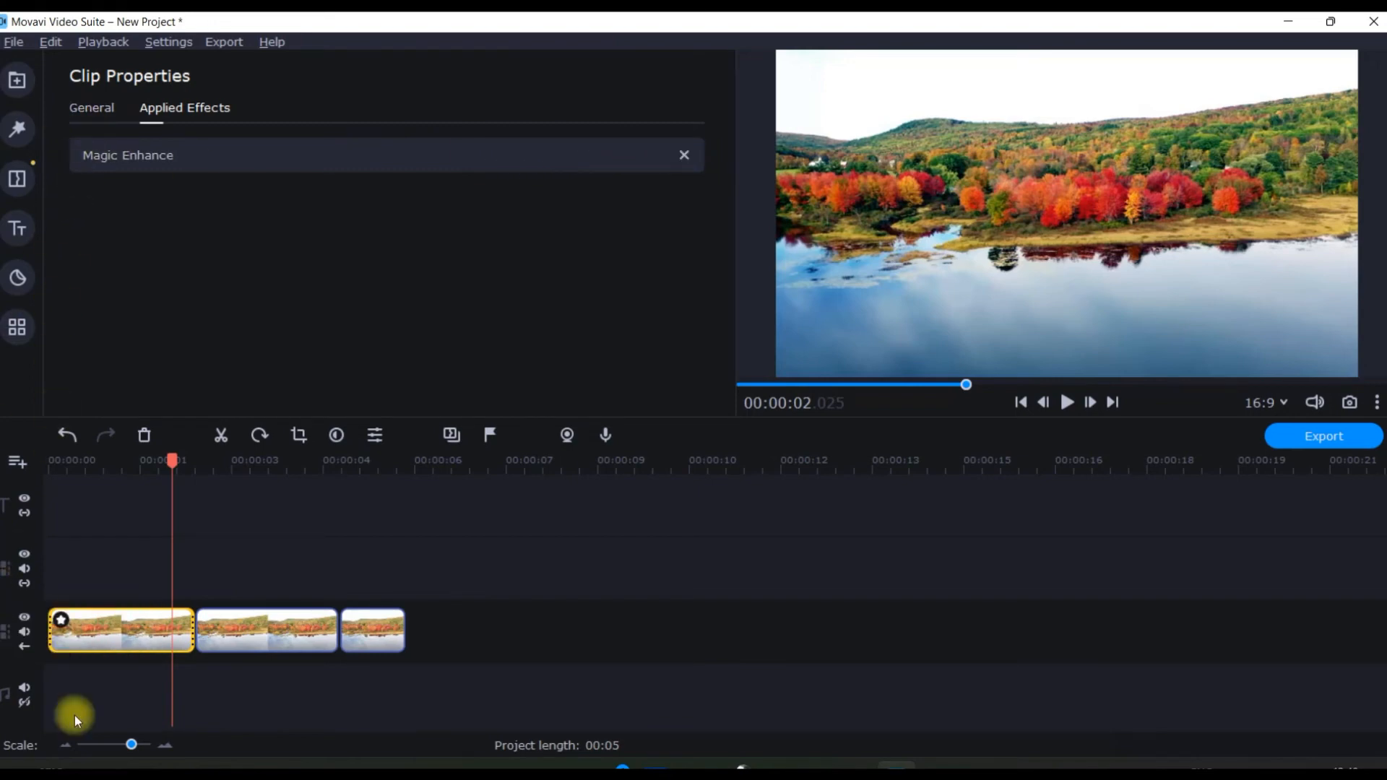
click(118, 635)
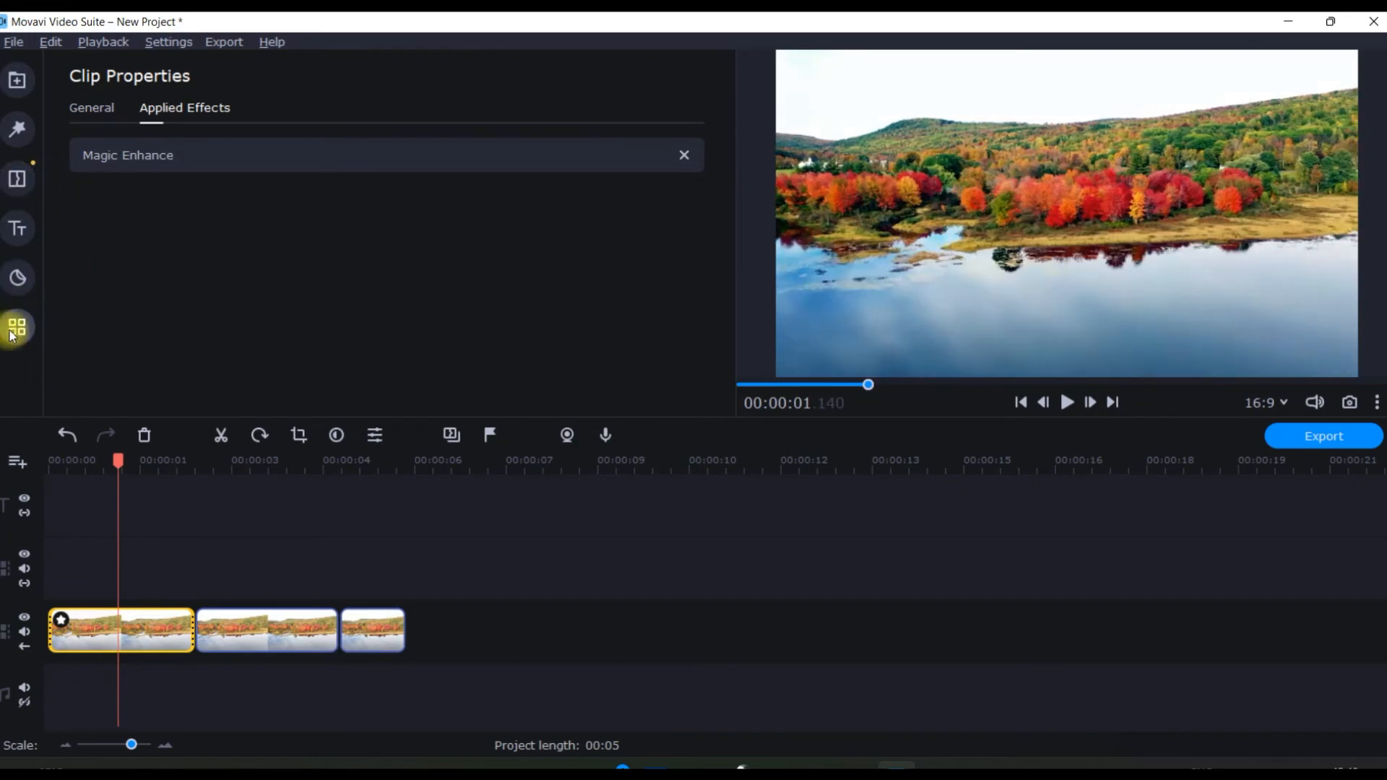
click(17, 327)
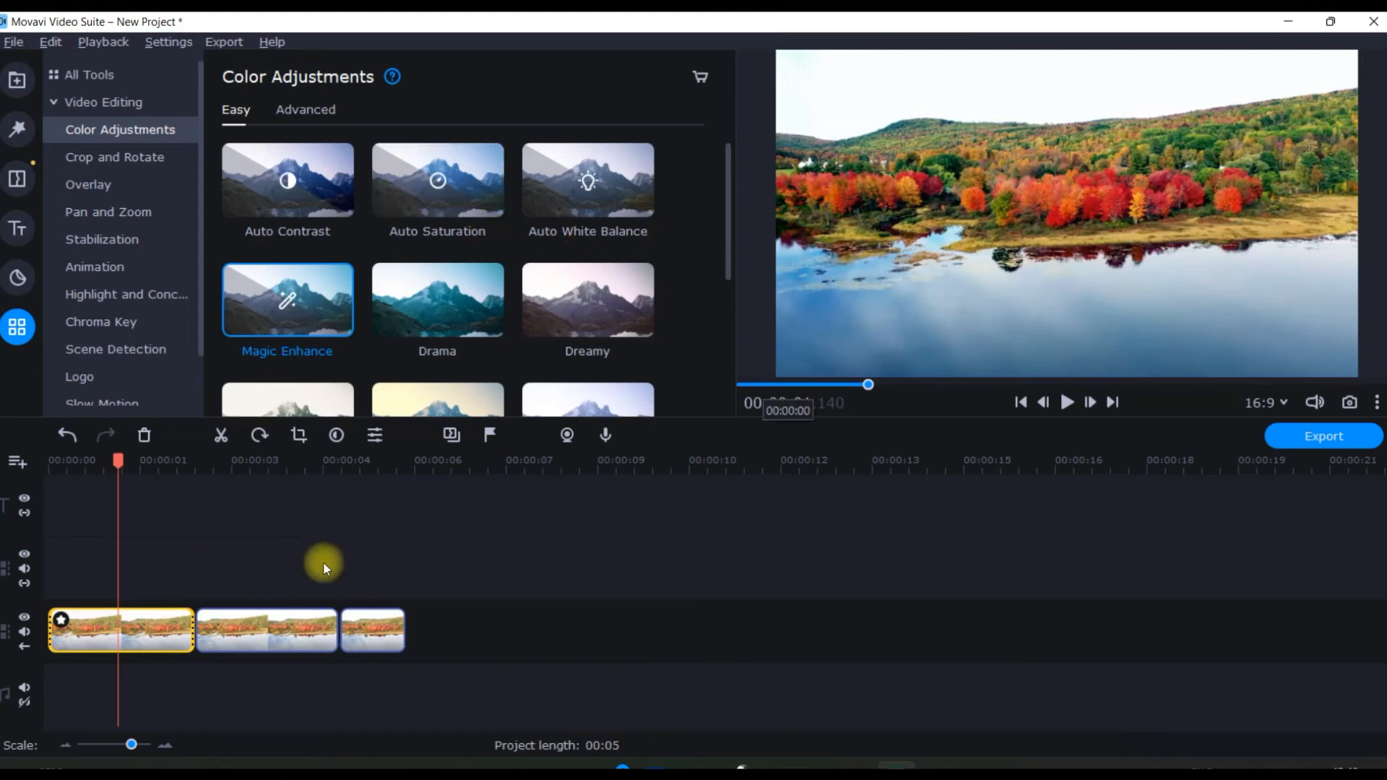
drag(121, 459, 53, 475)
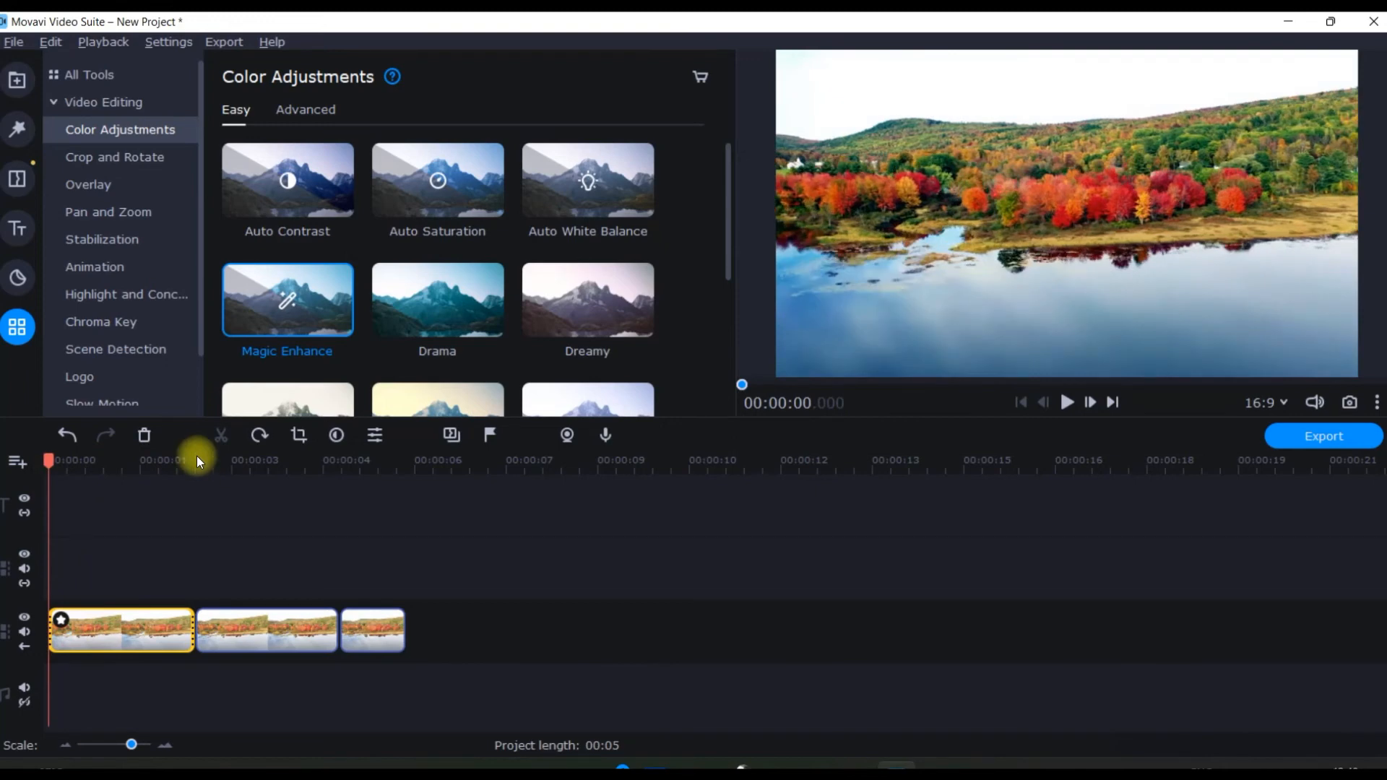
Step: Set the first clip's brightness to 9 and saturation to 1.49 in the advanced color adjustments
click(315, 108)
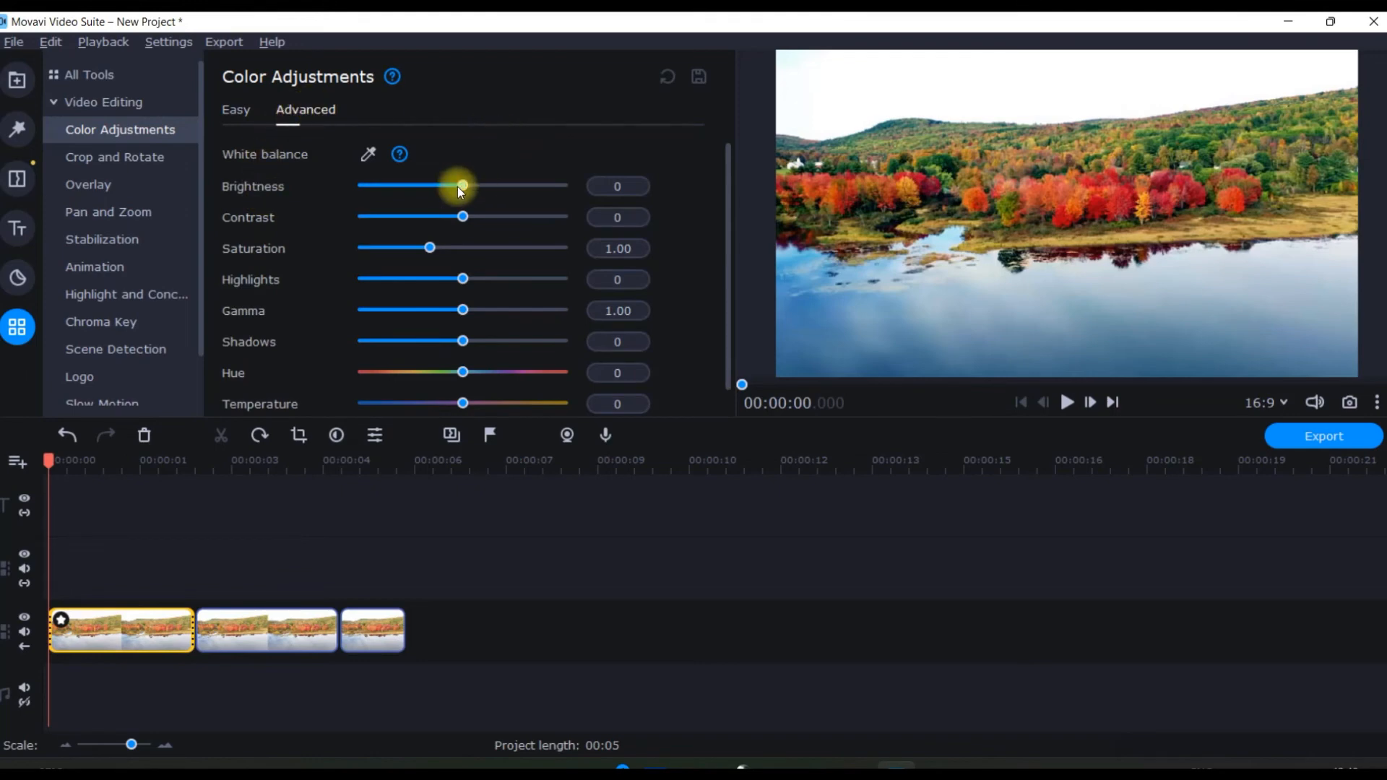
drag(462, 187, 482, 186)
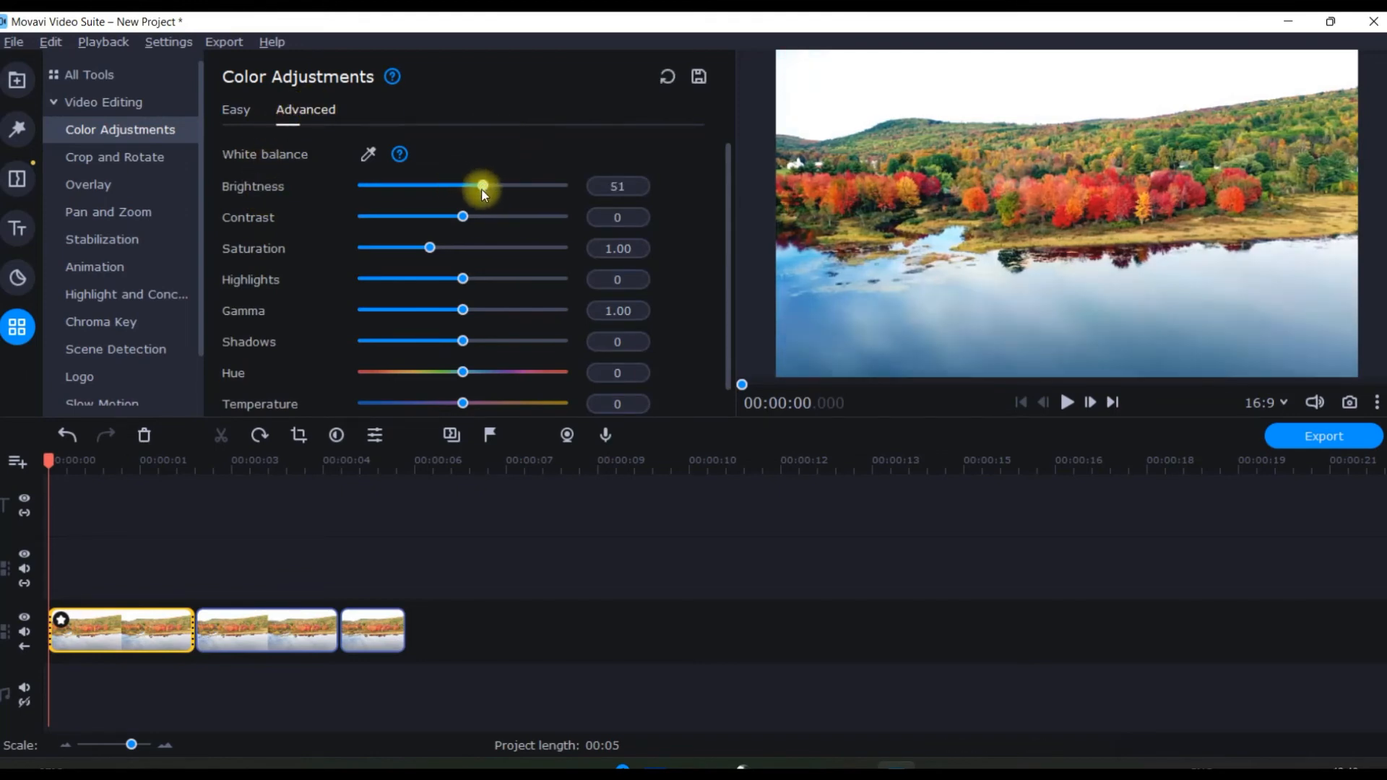
drag(478, 177, 466, 191)
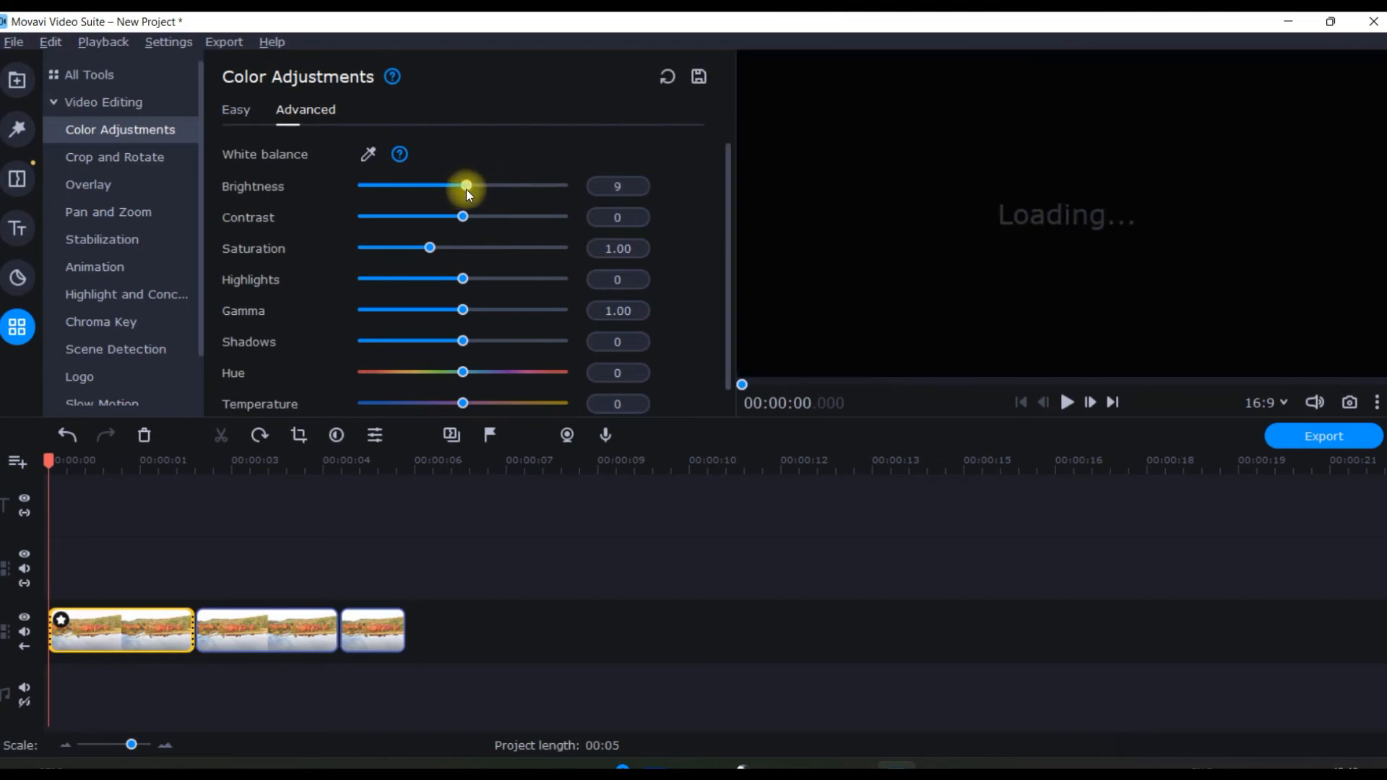
drag(418, 238, 464, 245)
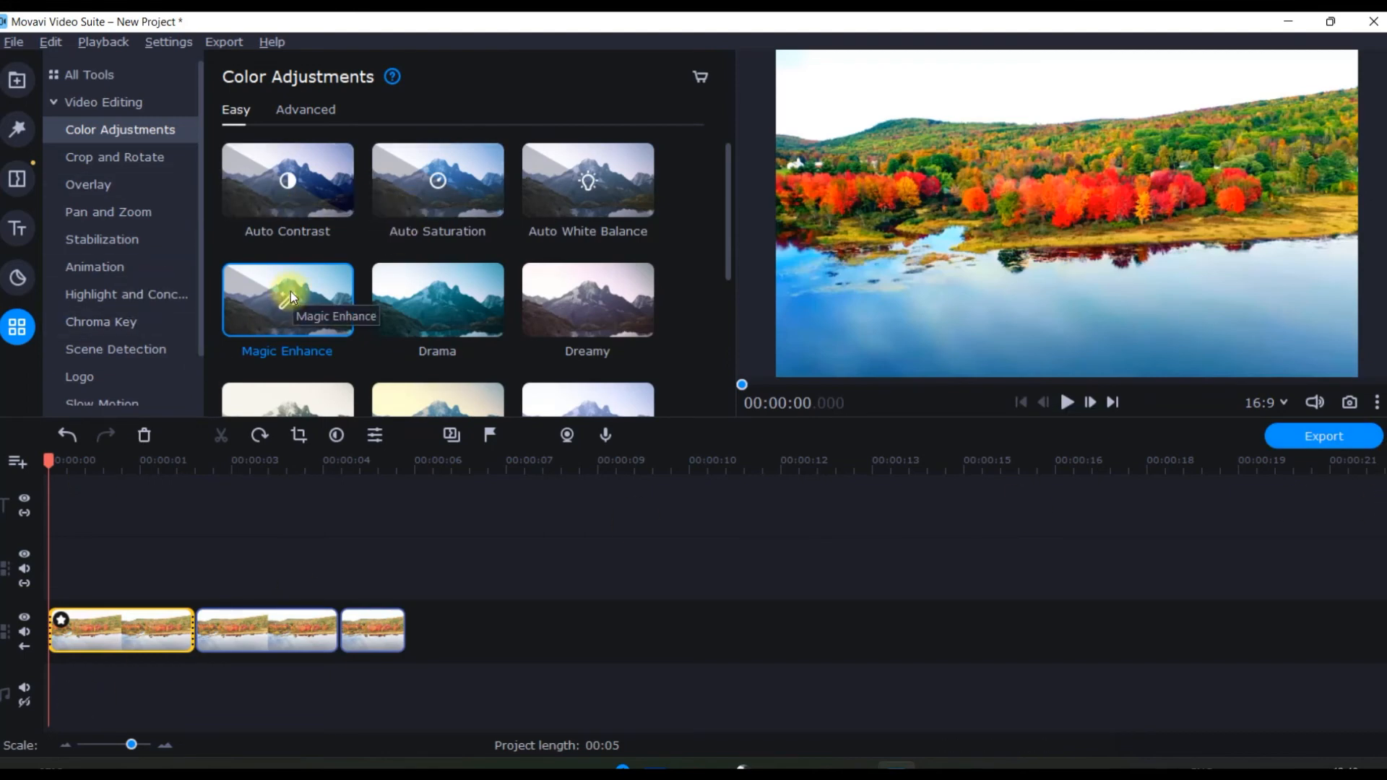
Step: Review the first clip's preset and manual color adjustments and its list of applied effects, and show the player's preview options
click(295, 107)
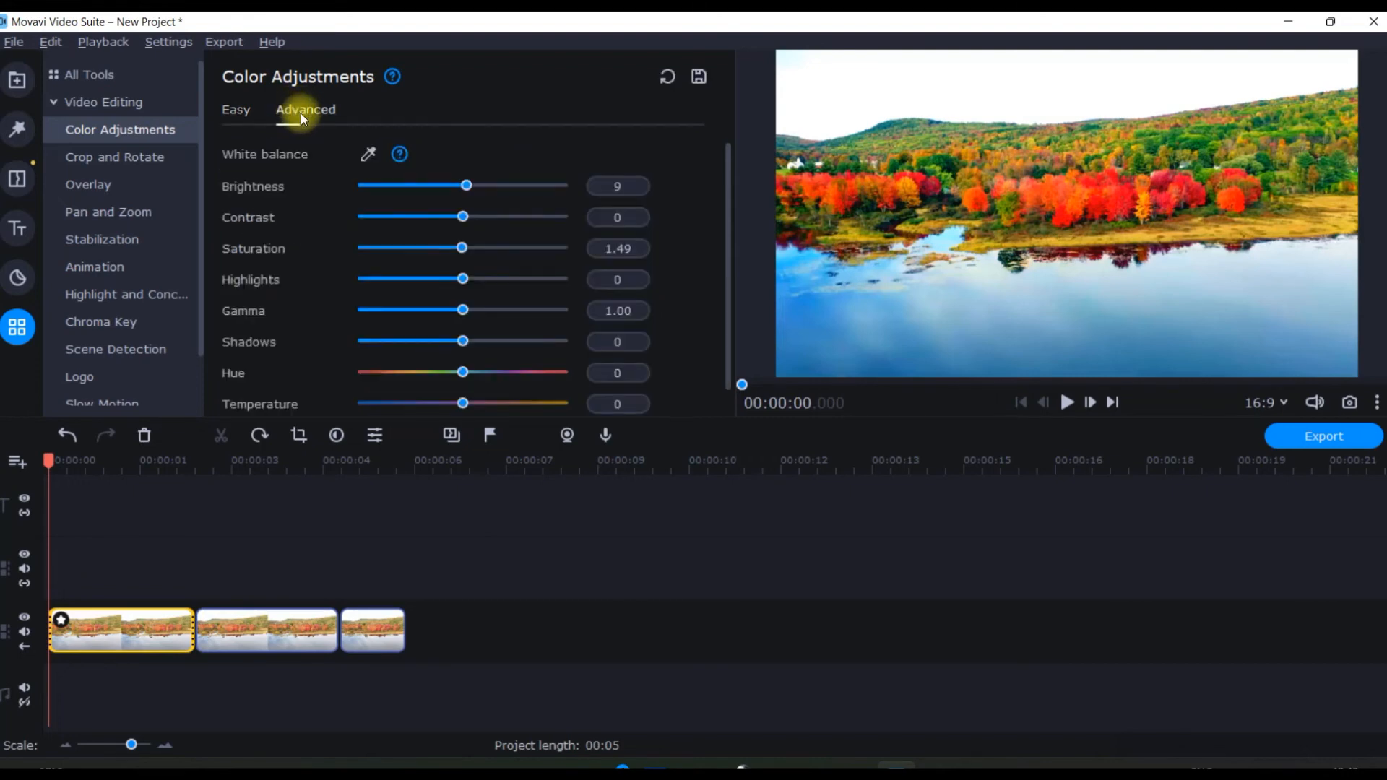
click(241, 115)
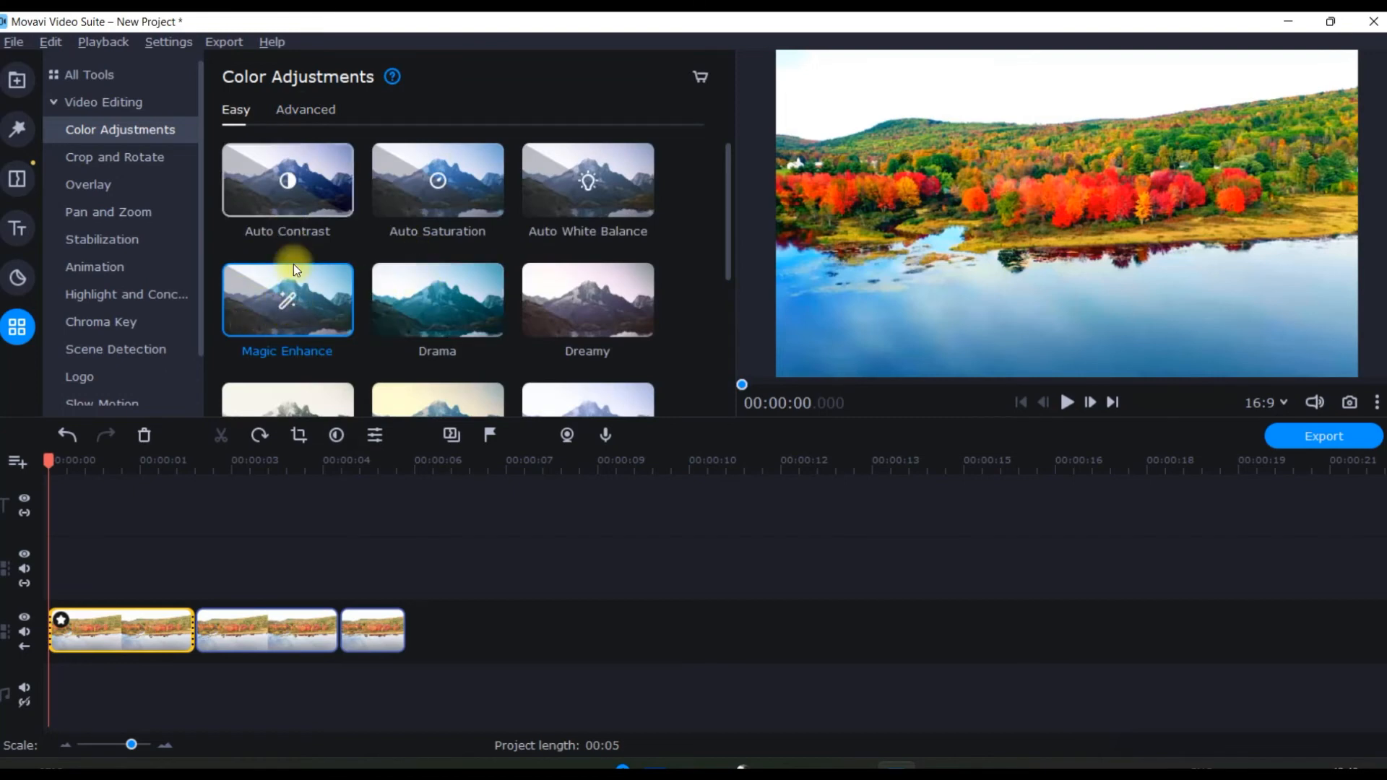
click(305, 106)
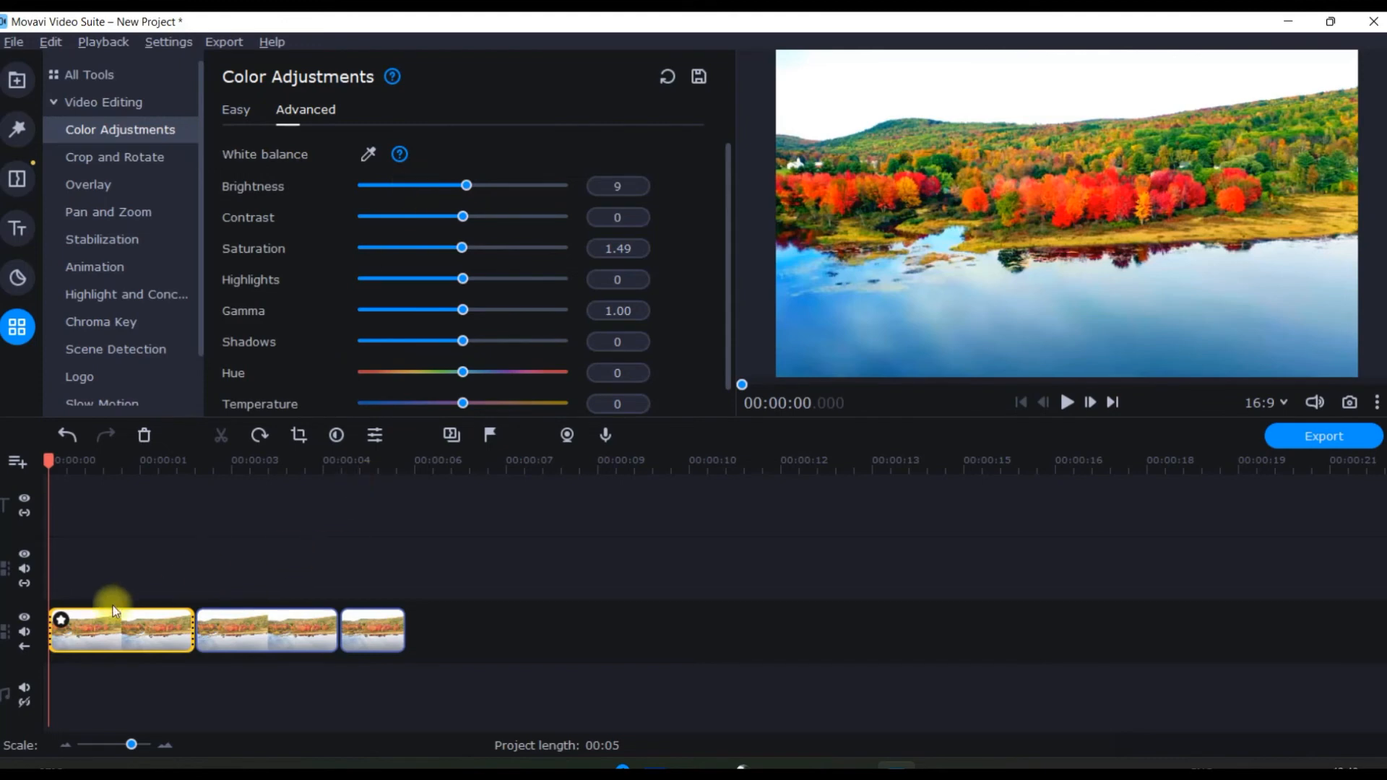
click(59, 619)
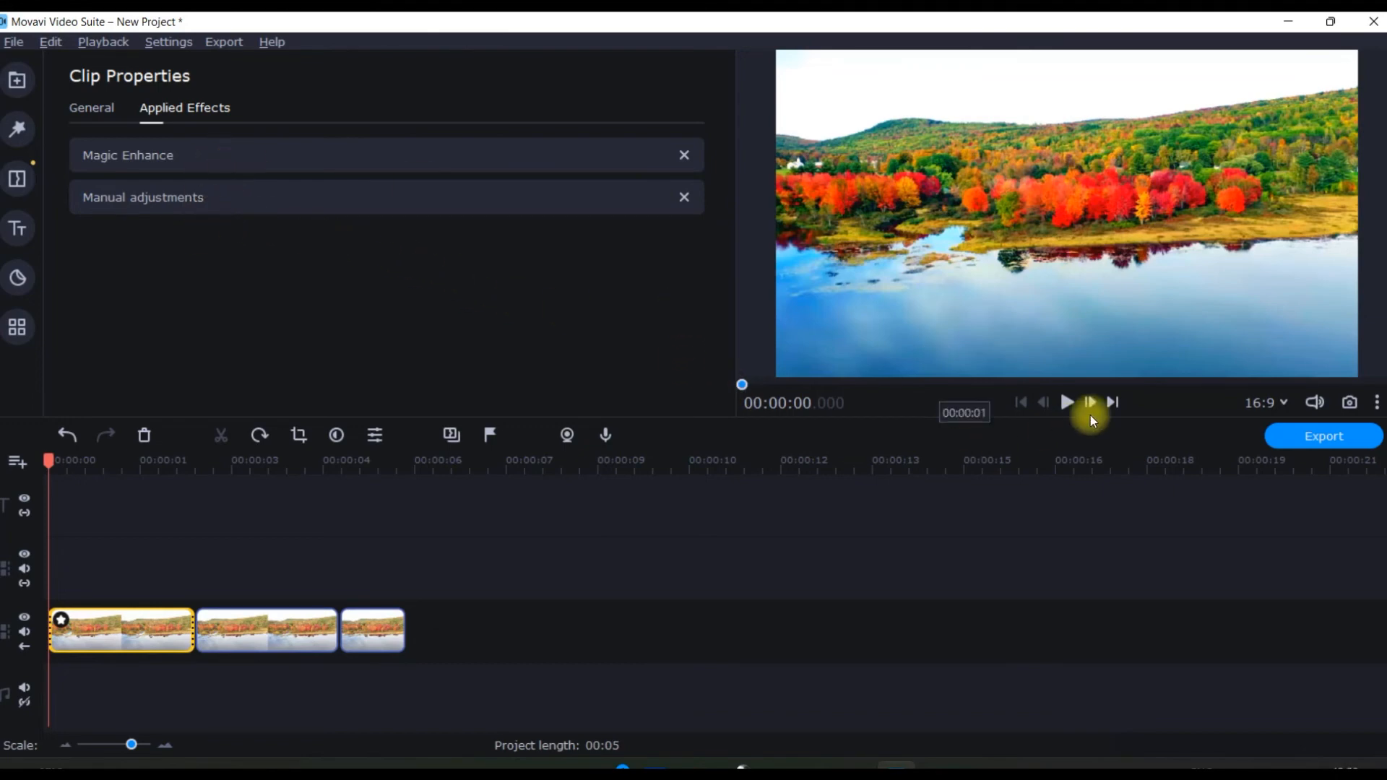
click(1372, 403)
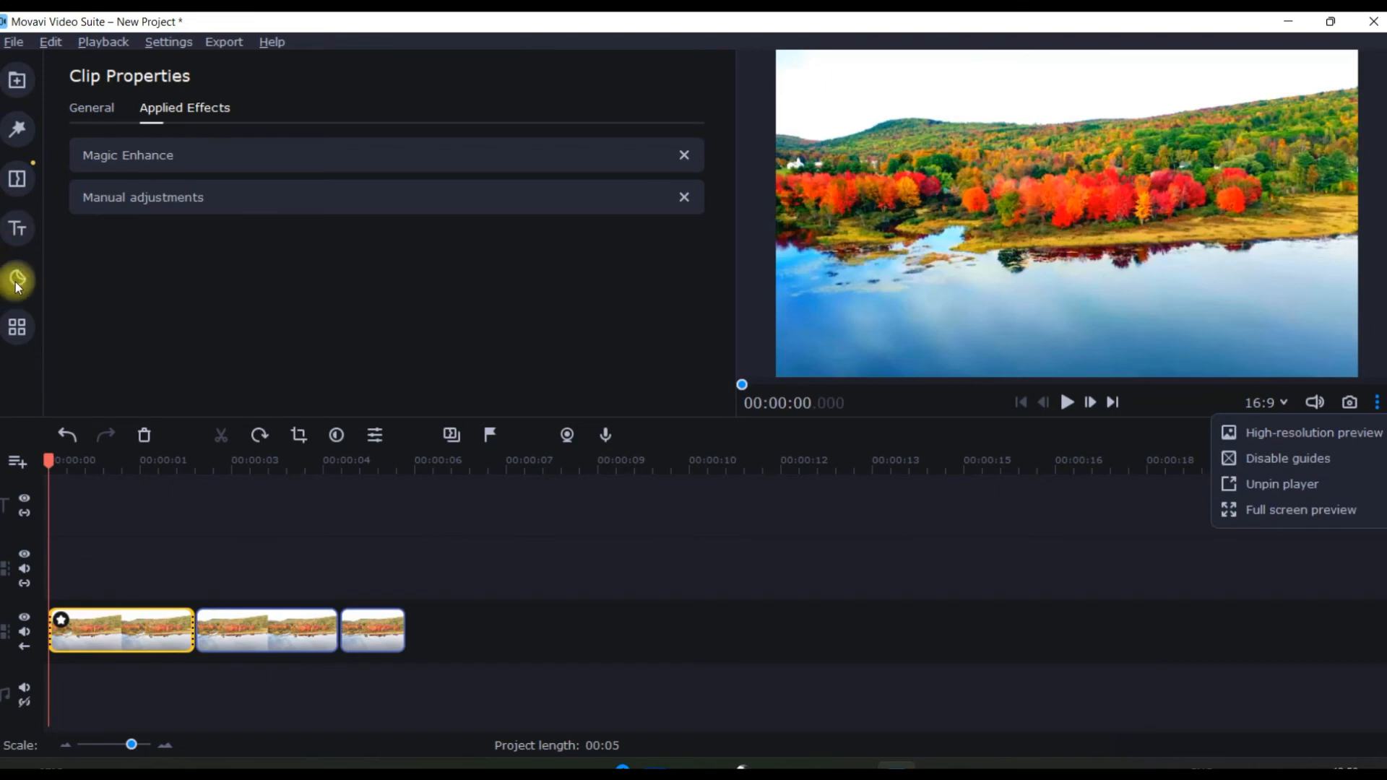
Step: Add the Glitch 1 transition between the first and second clips on the video track
click(17, 178)
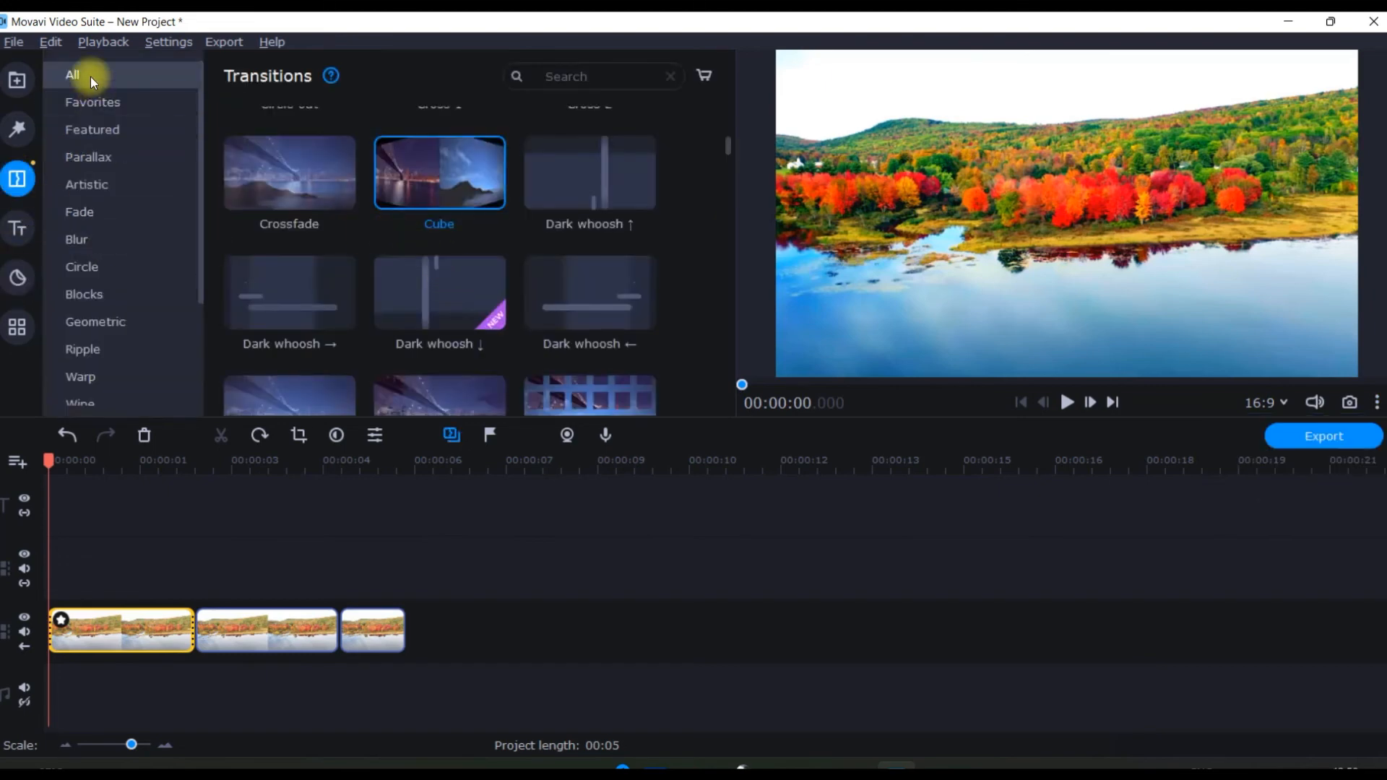
scroll(433, 225, down, 5)
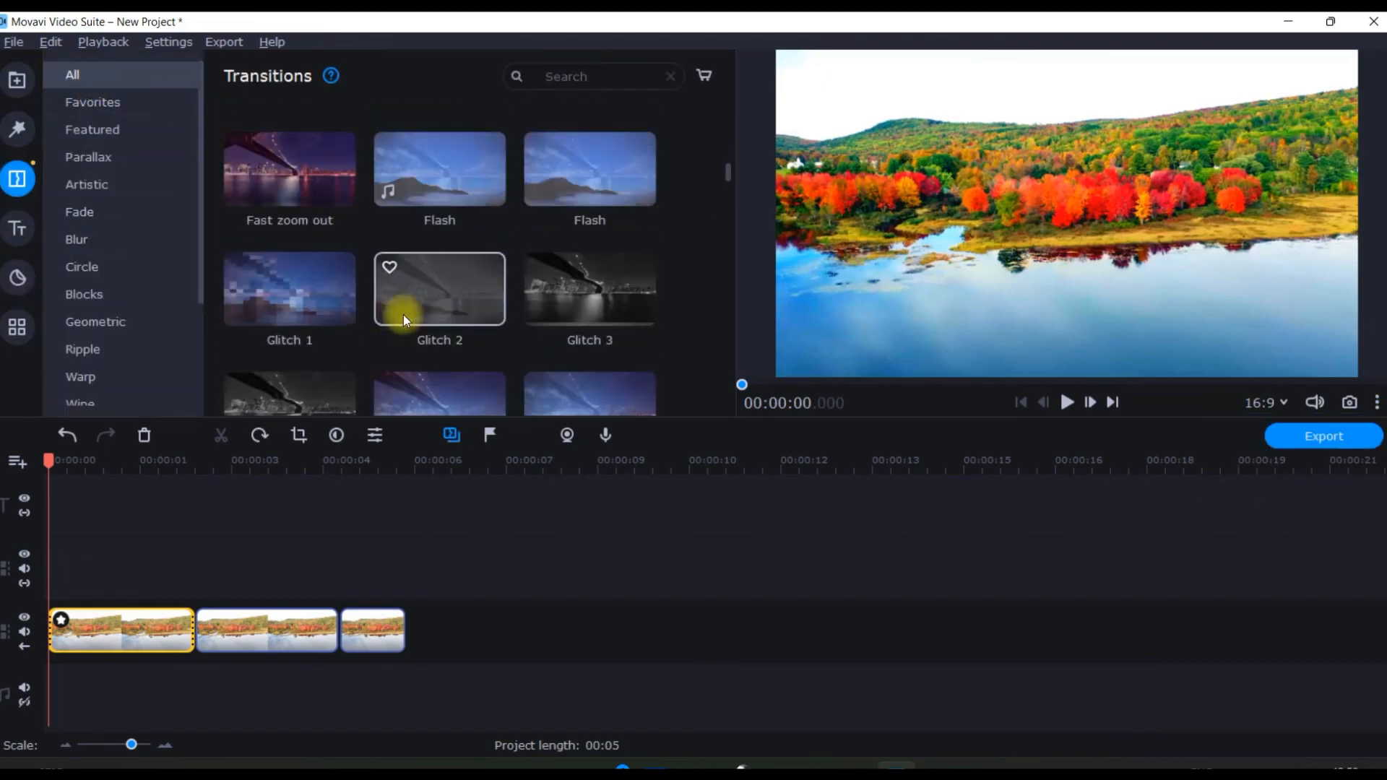
drag(289, 289, 242, 641)
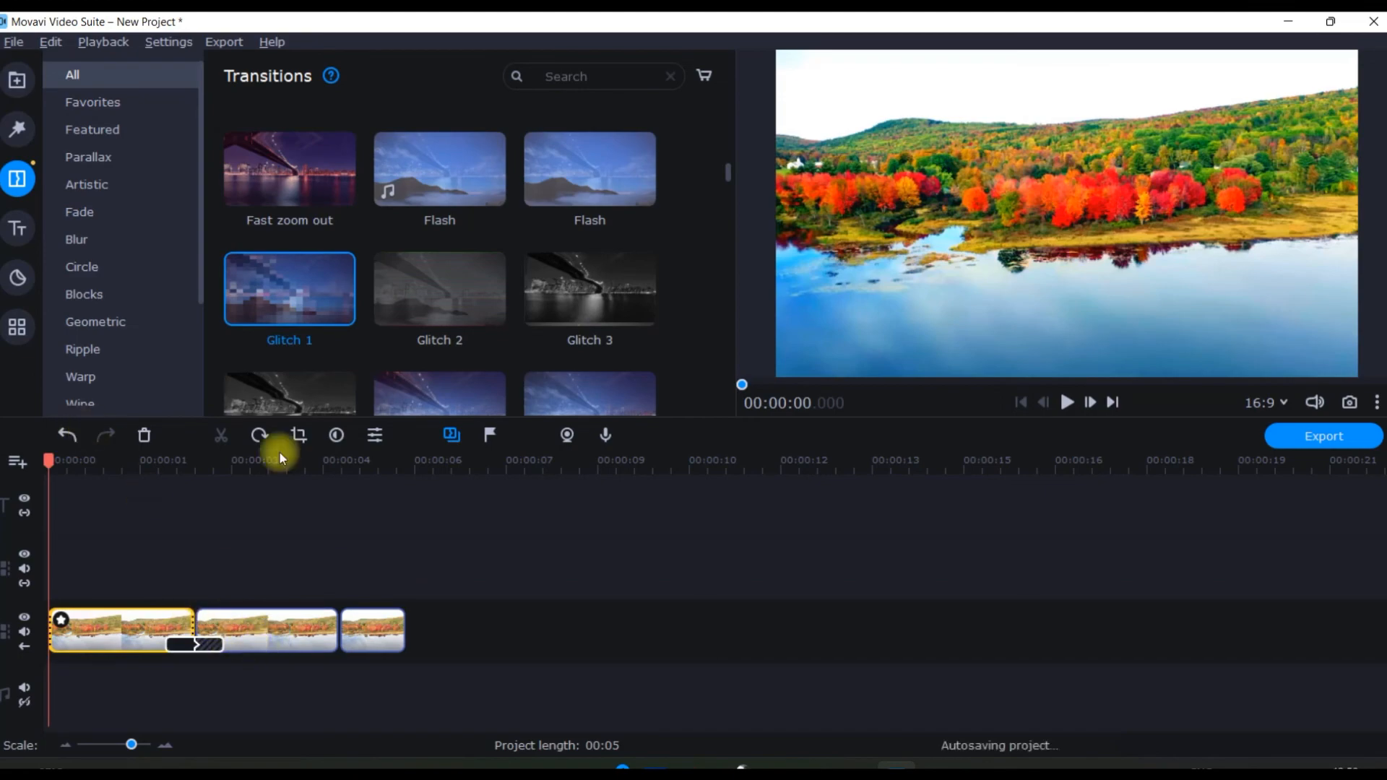
Step: Play the project in the enlarged preview, exit it, and select the first clip on the video track
click(1377, 402)
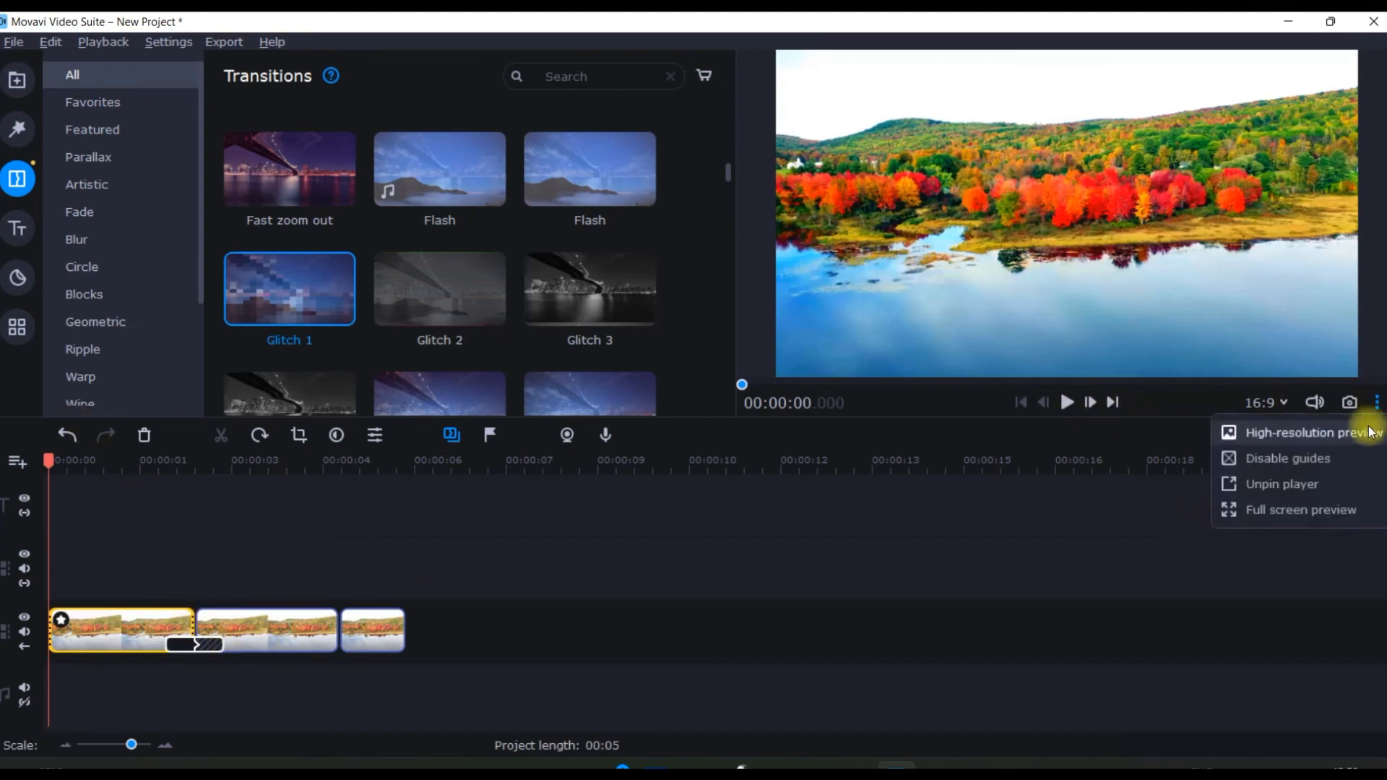
click(1316, 477)
click(921, 199)
click(695, 743)
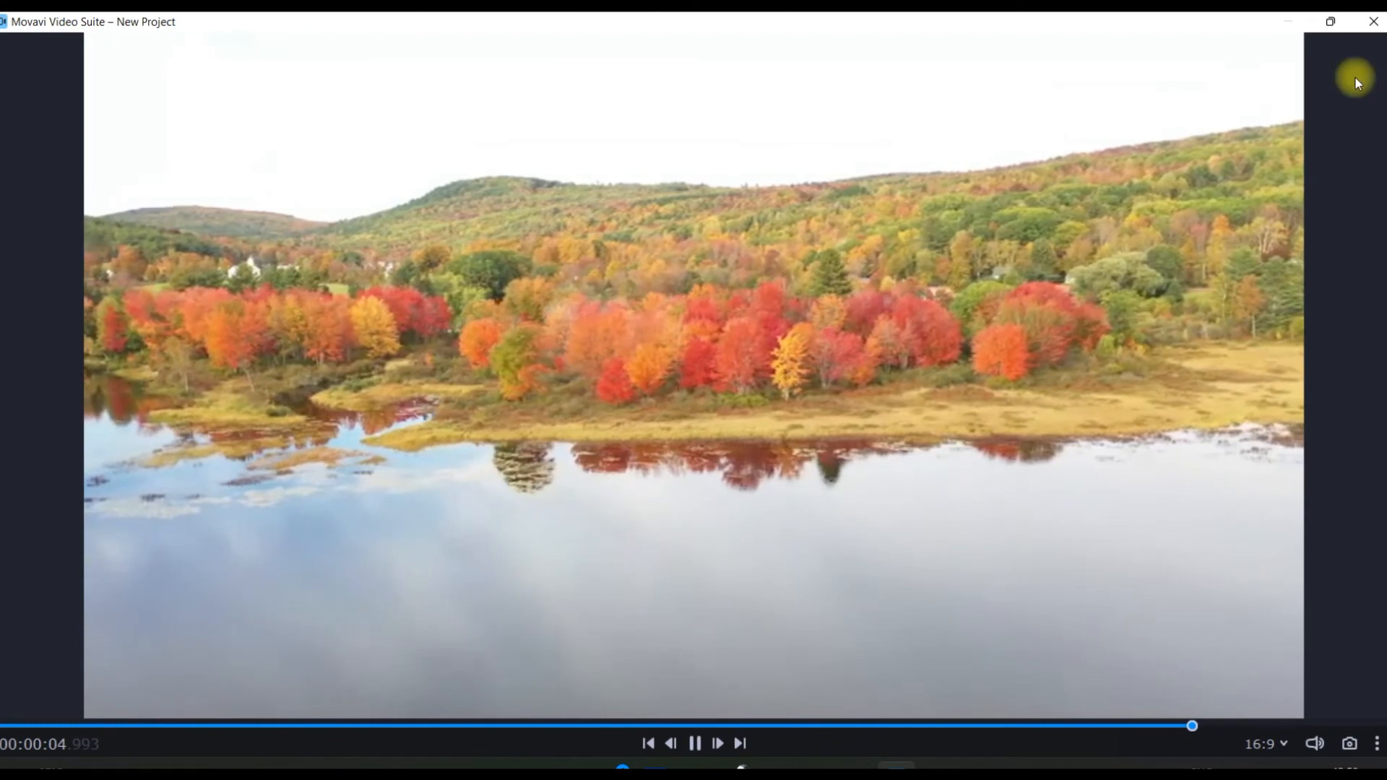
key(Escape)
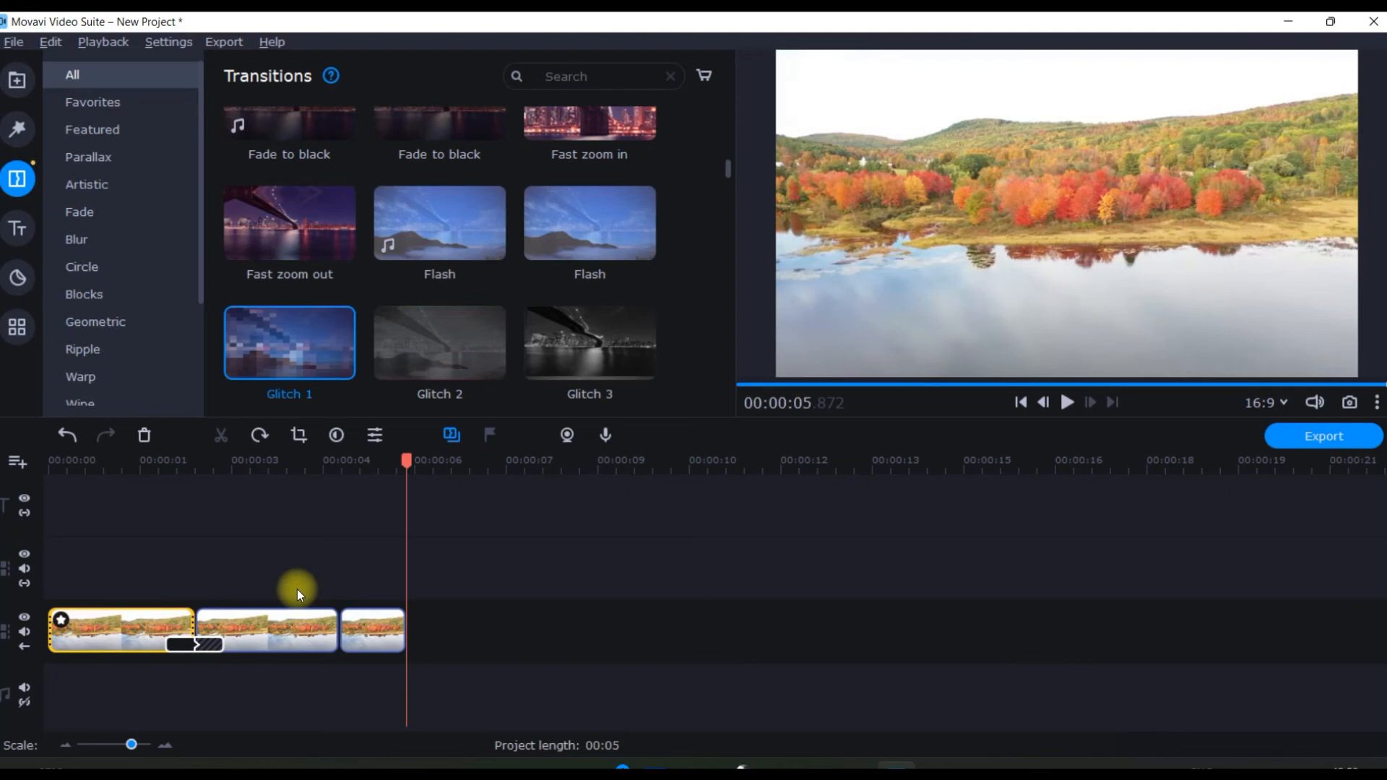
click(110, 635)
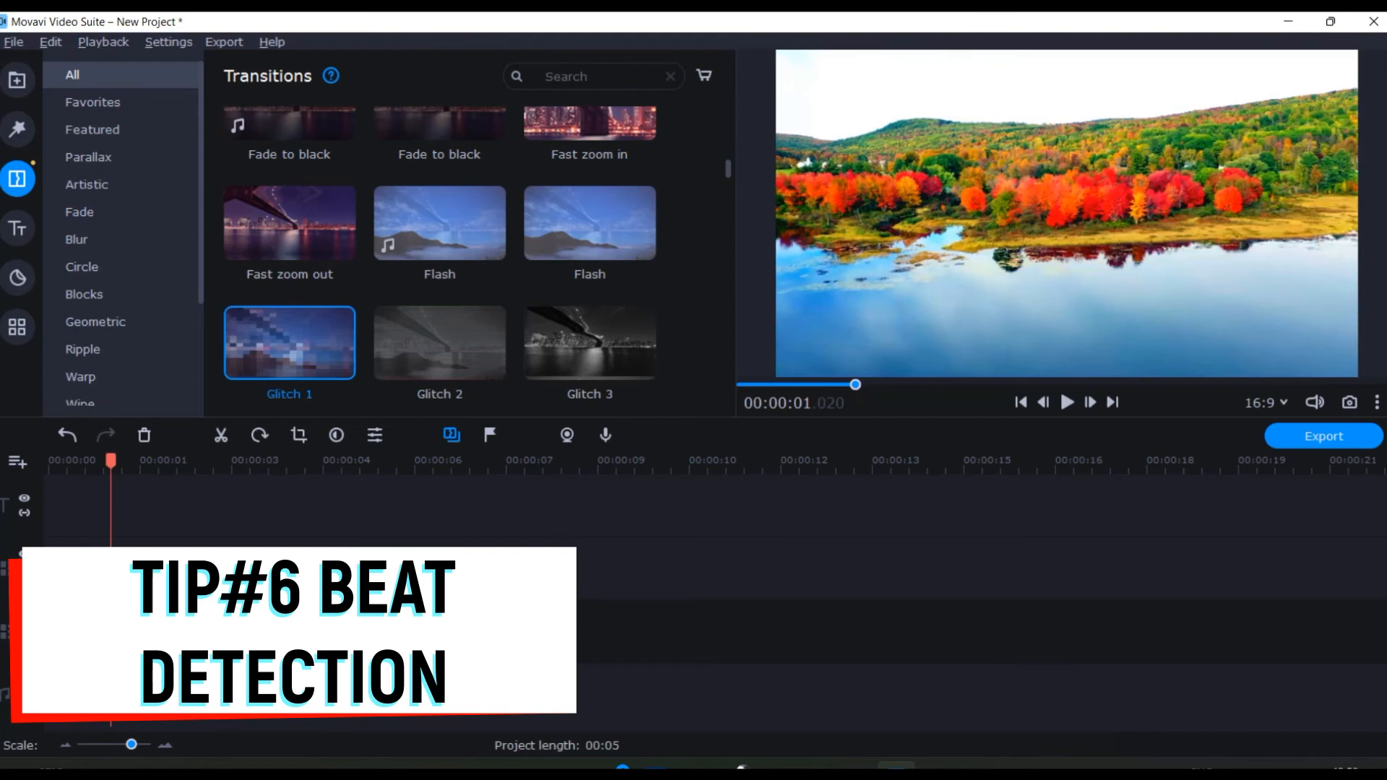
Step: Import the music file By the Fireplace - TrackTribe.mp3 from Local Disk (E:)
click(19, 80)
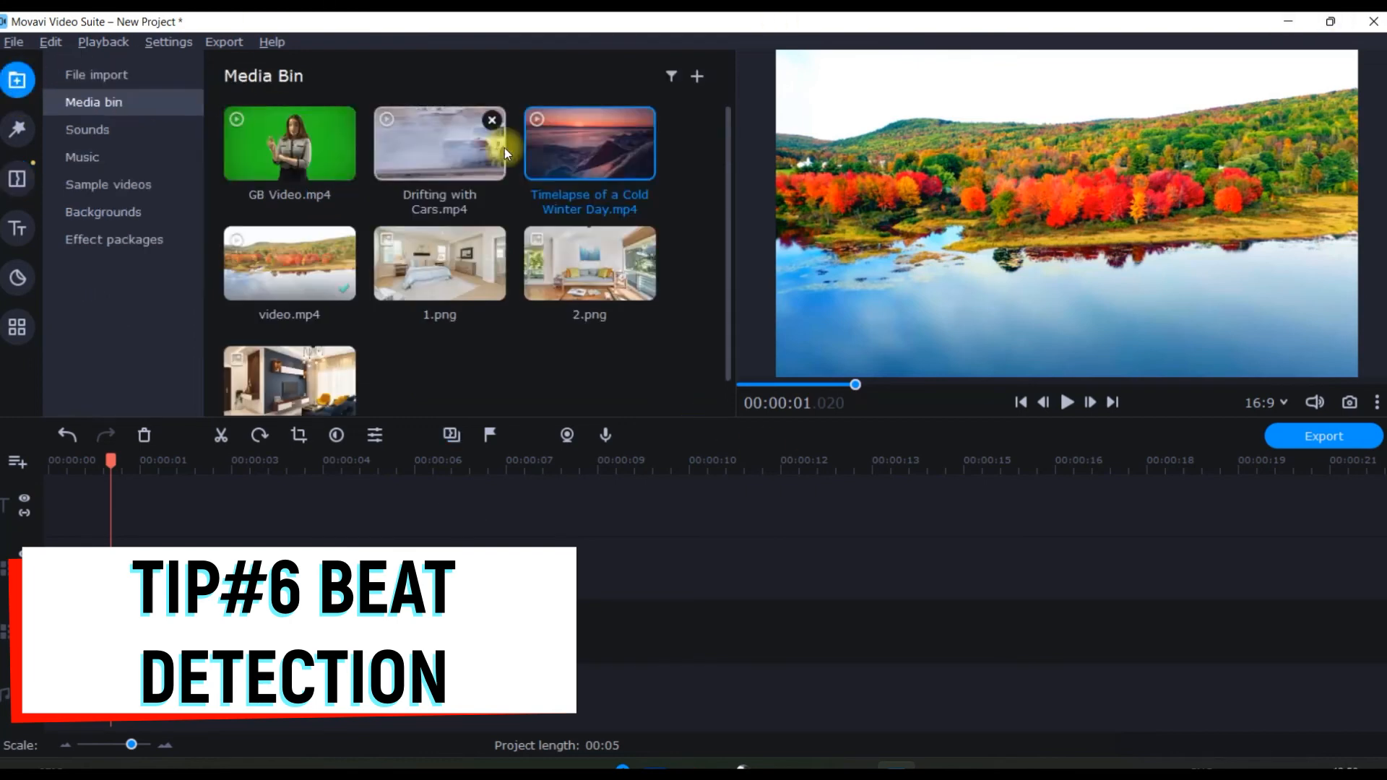
click(102, 78)
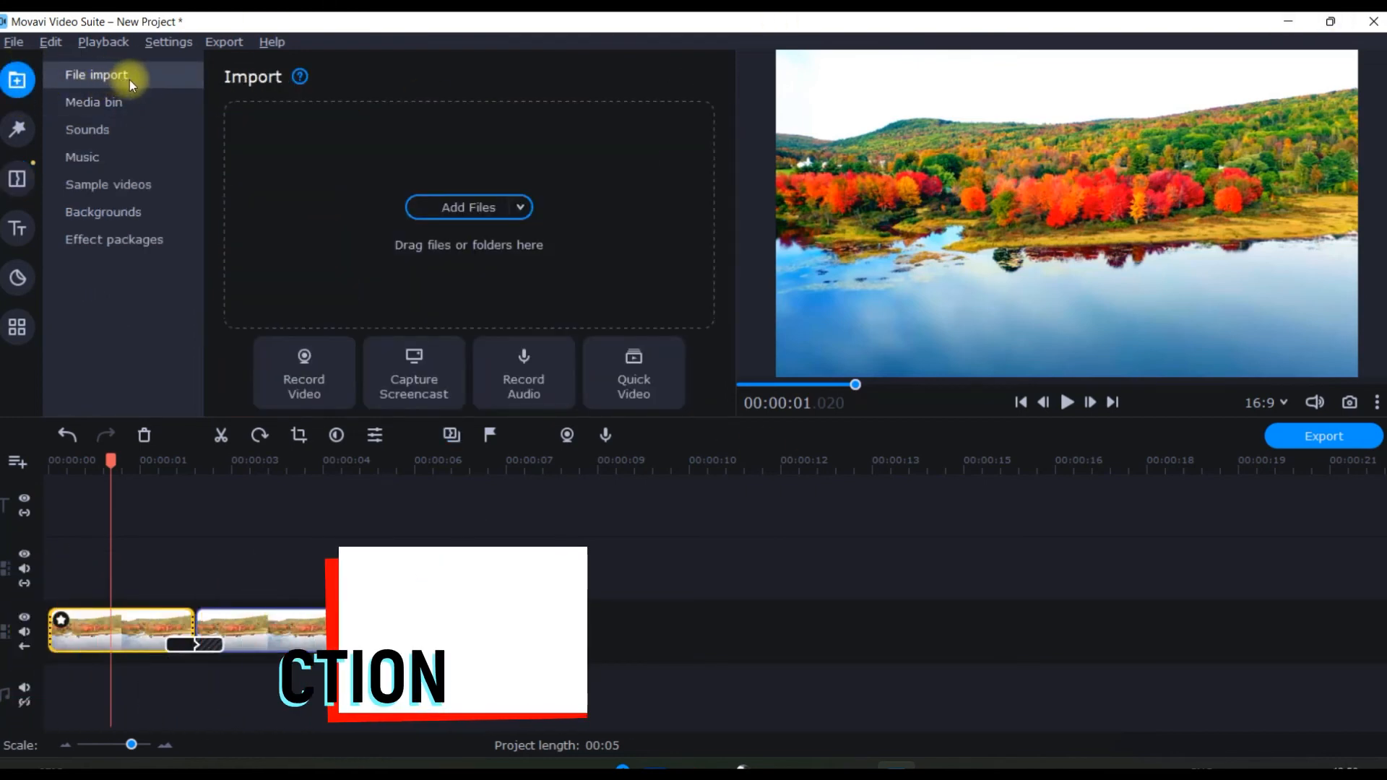
click(480, 209)
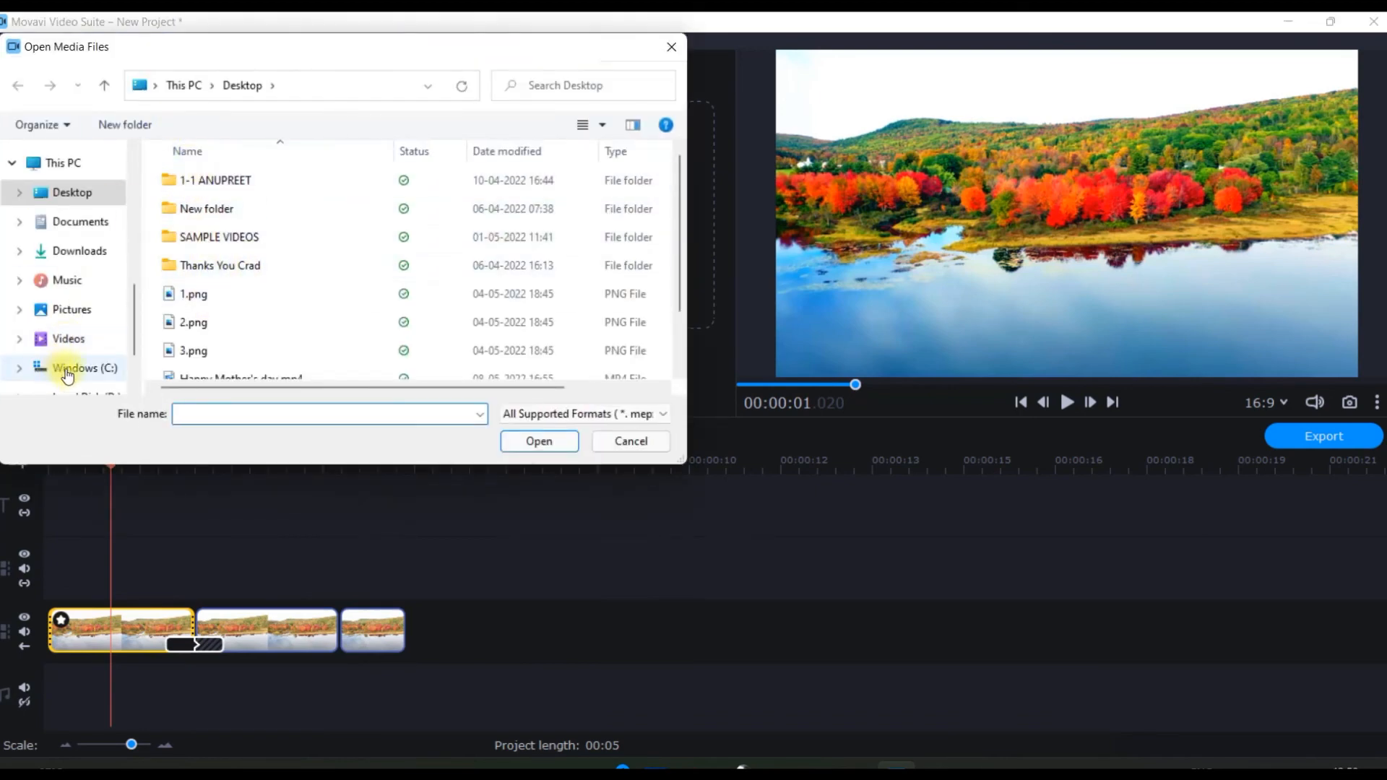
scroll(54, 372, down, 1)
click(85, 334)
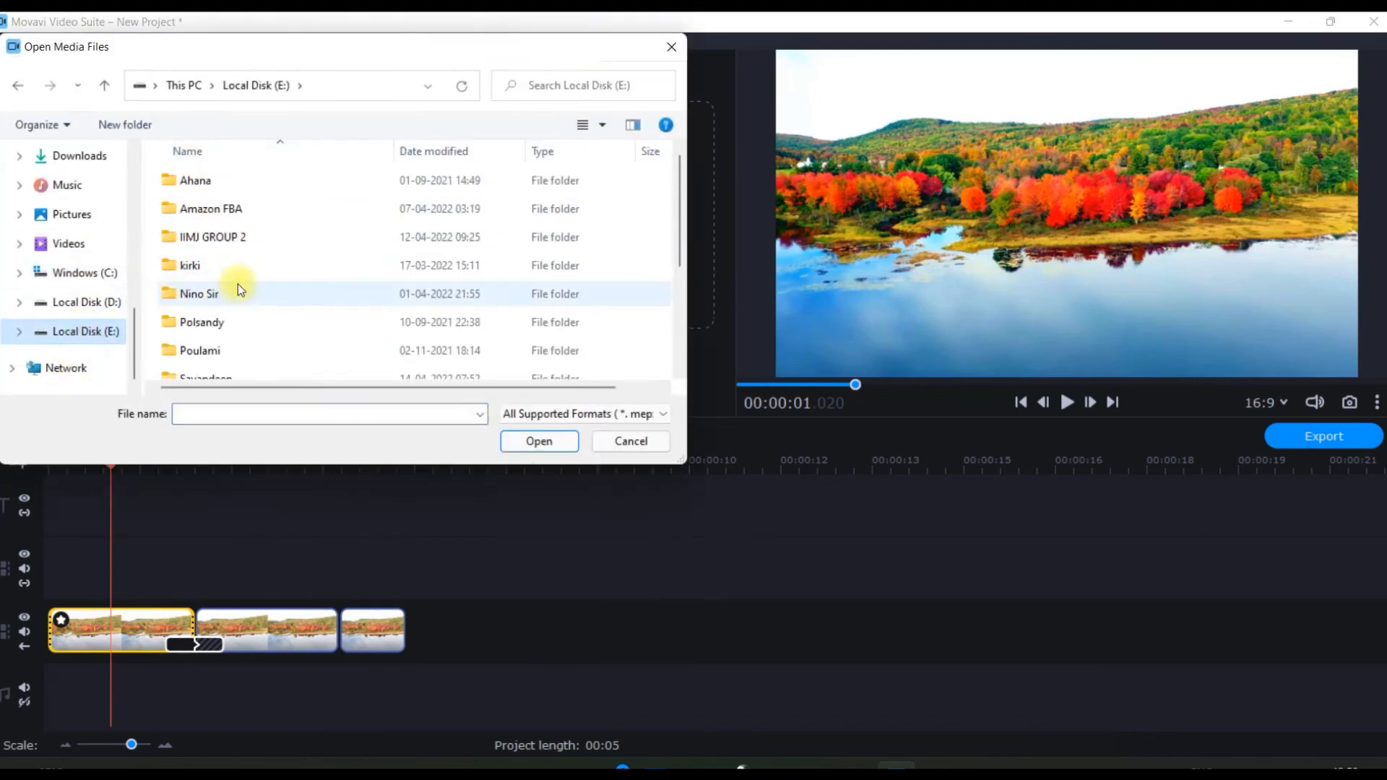
scroll(216, 282, down, 2)
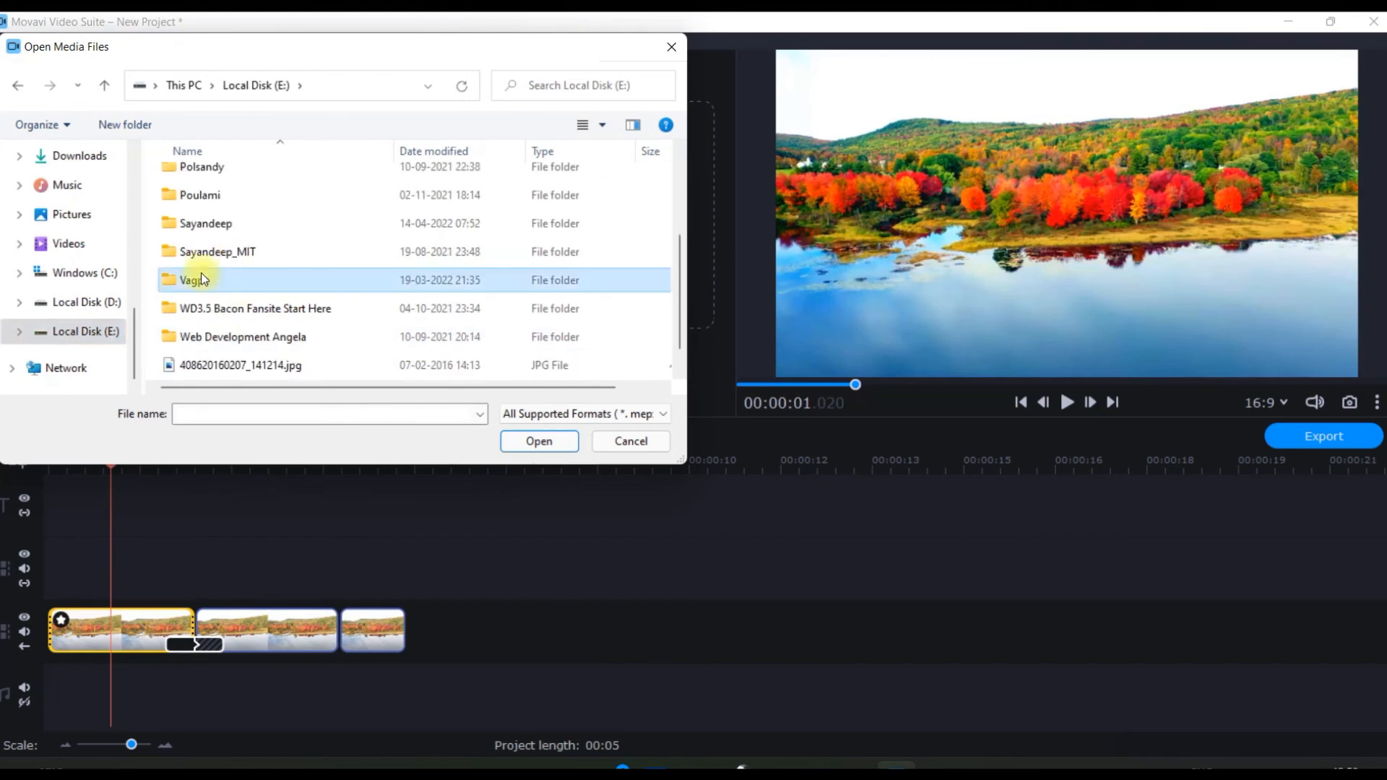
double_click(204, 278)
double_click(204, 181)
double_click(208, 208)
double_click(195, 298)
double_click(209, 319)
Step: Place the imported music at the start of the audio track, split it where the video clips end, and delete the remainder
drag(444, 346, 48, 675)
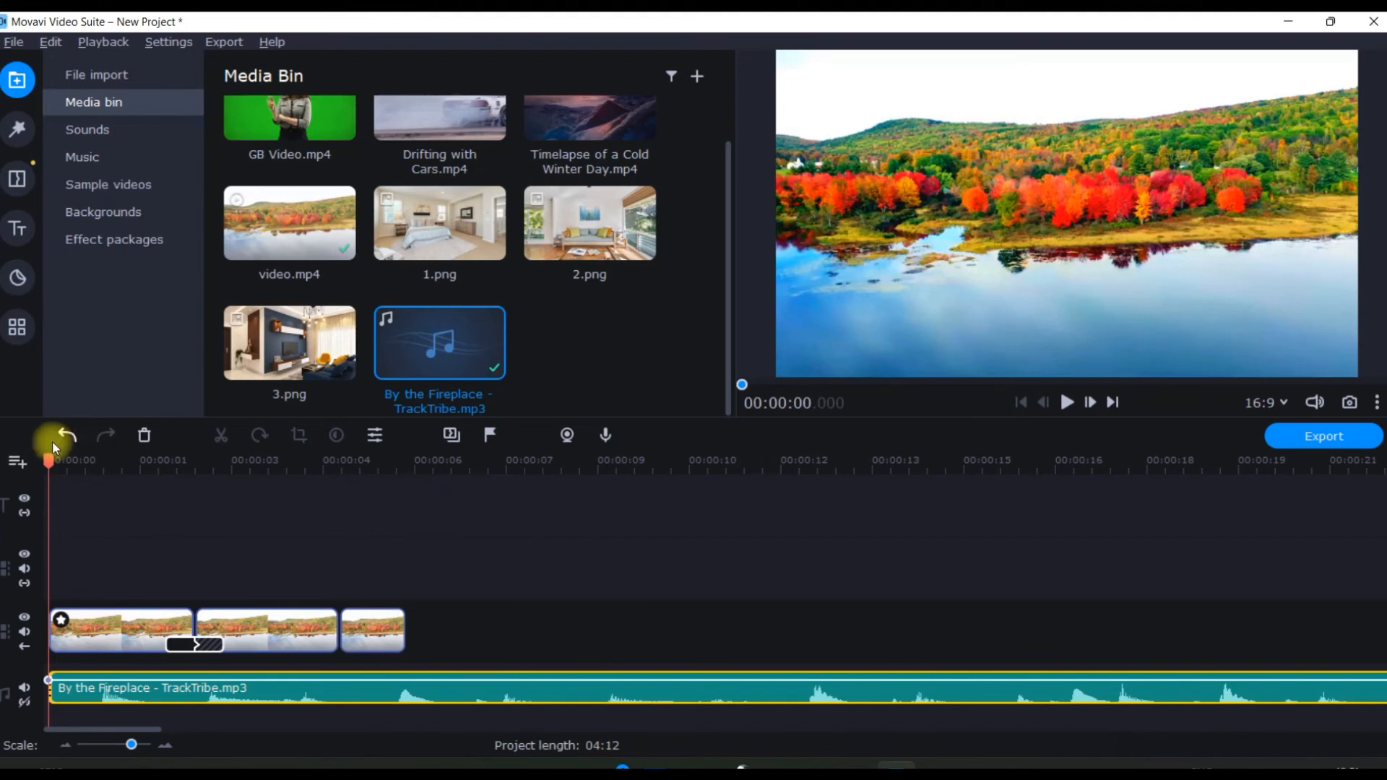
drag(45, 460, 406, 494)
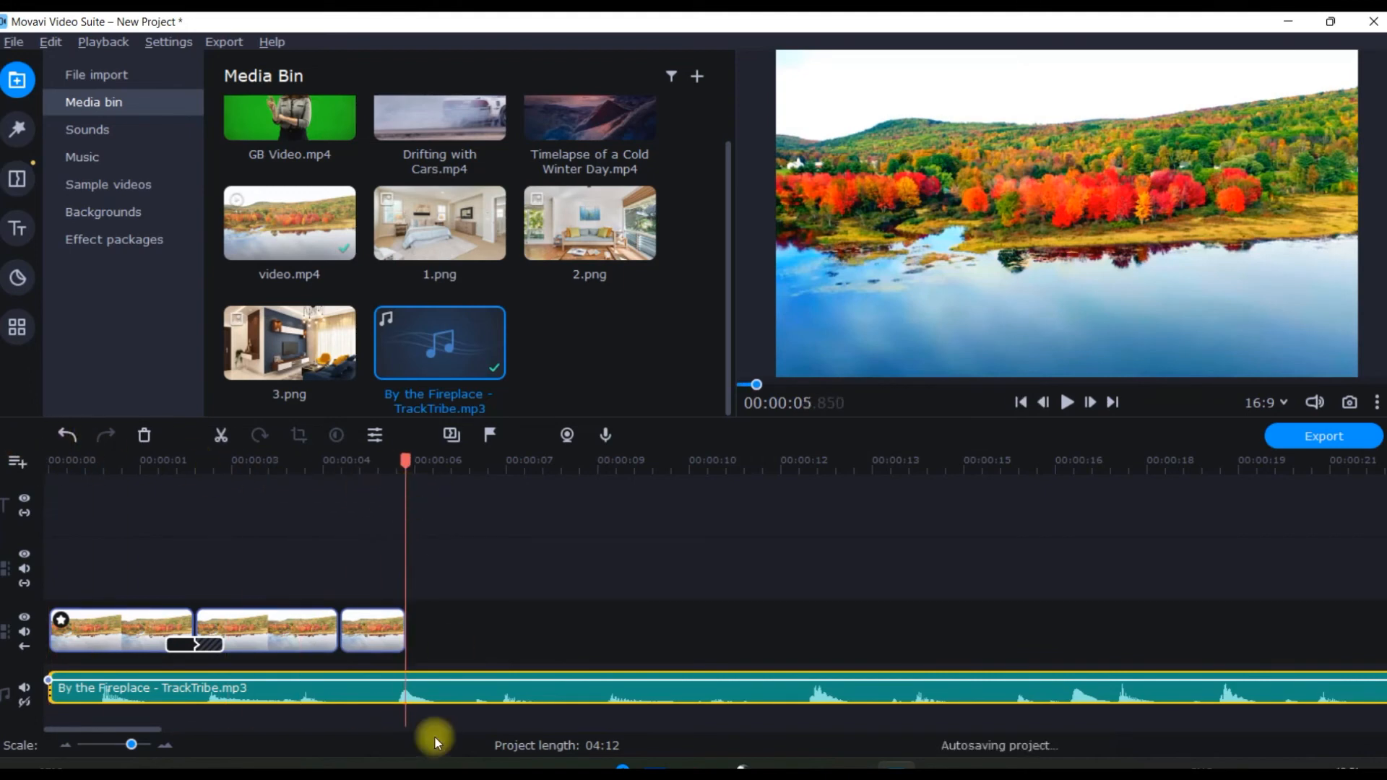
right_click(457, 691)
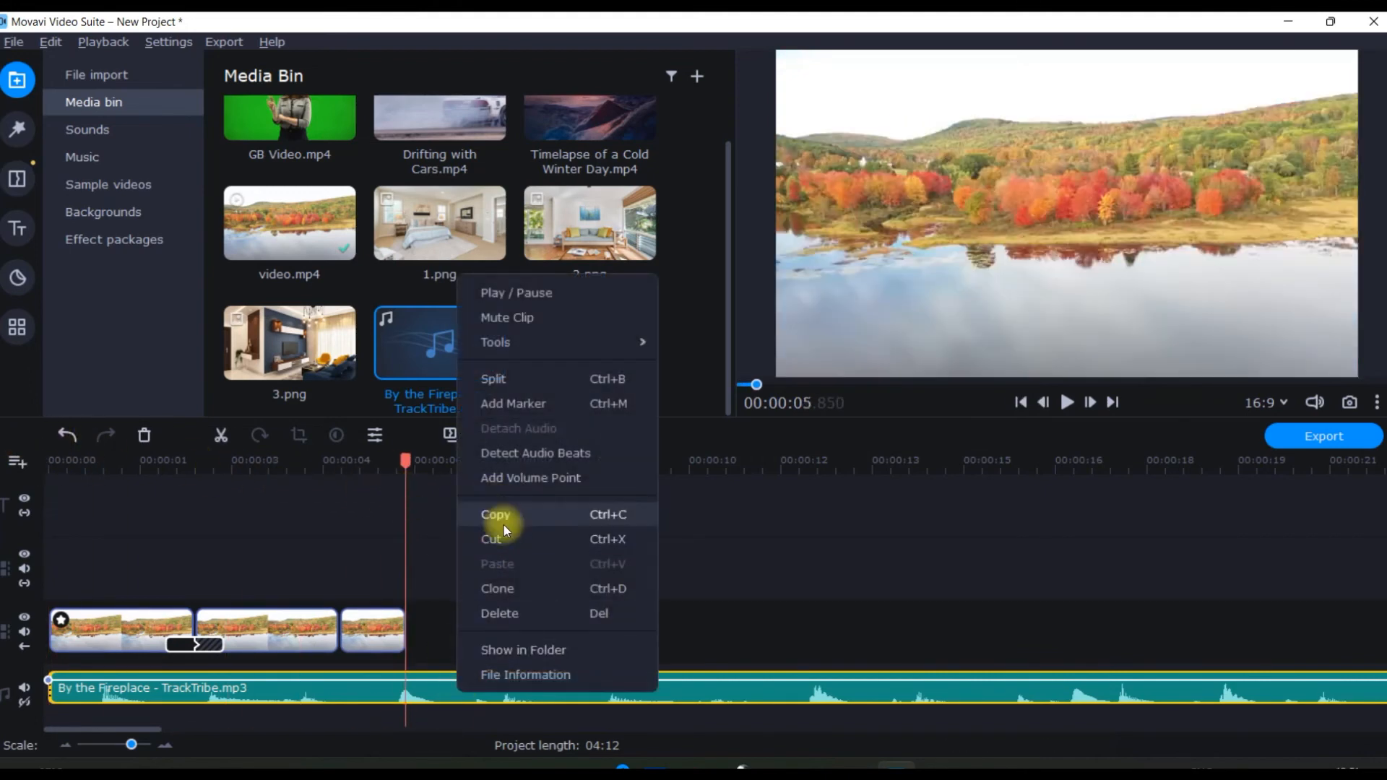
click(490, 380)
click(506, 693)
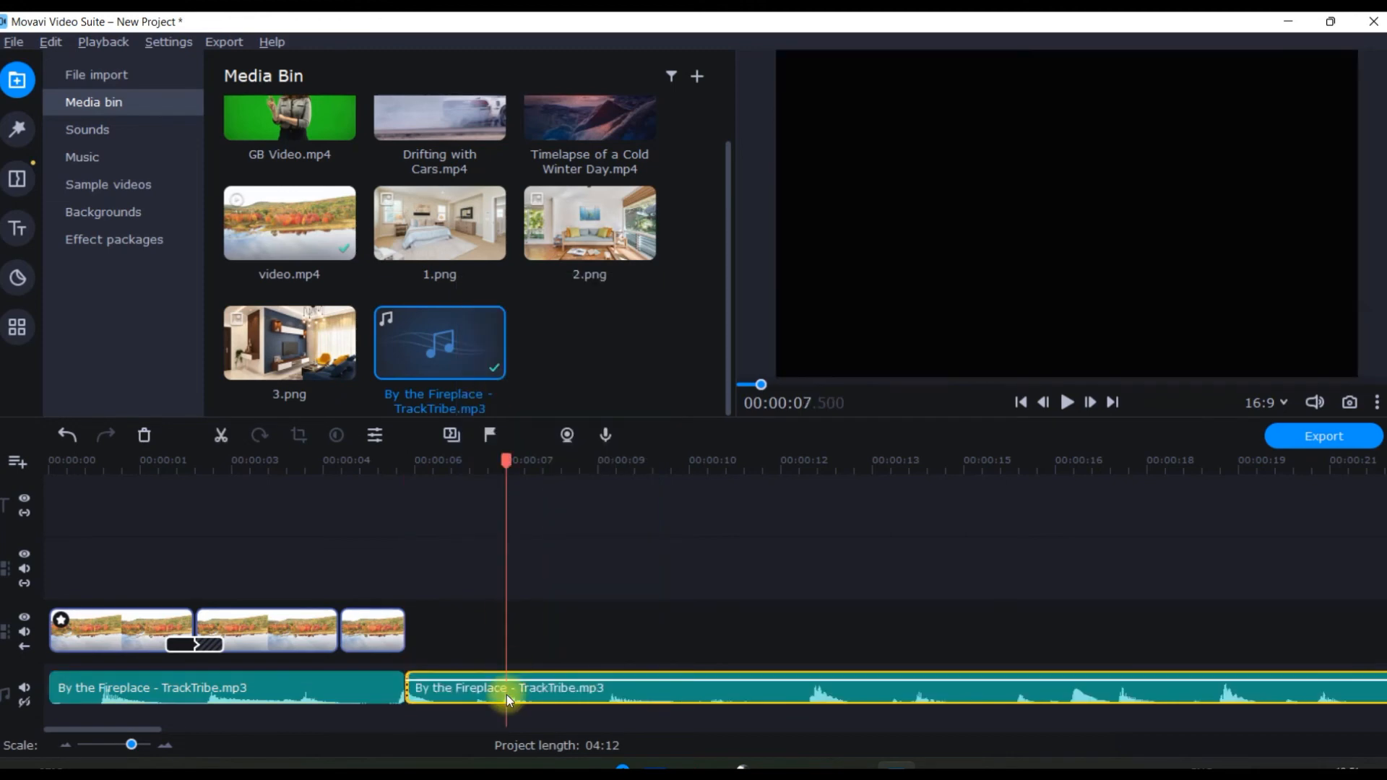
key(Delete)
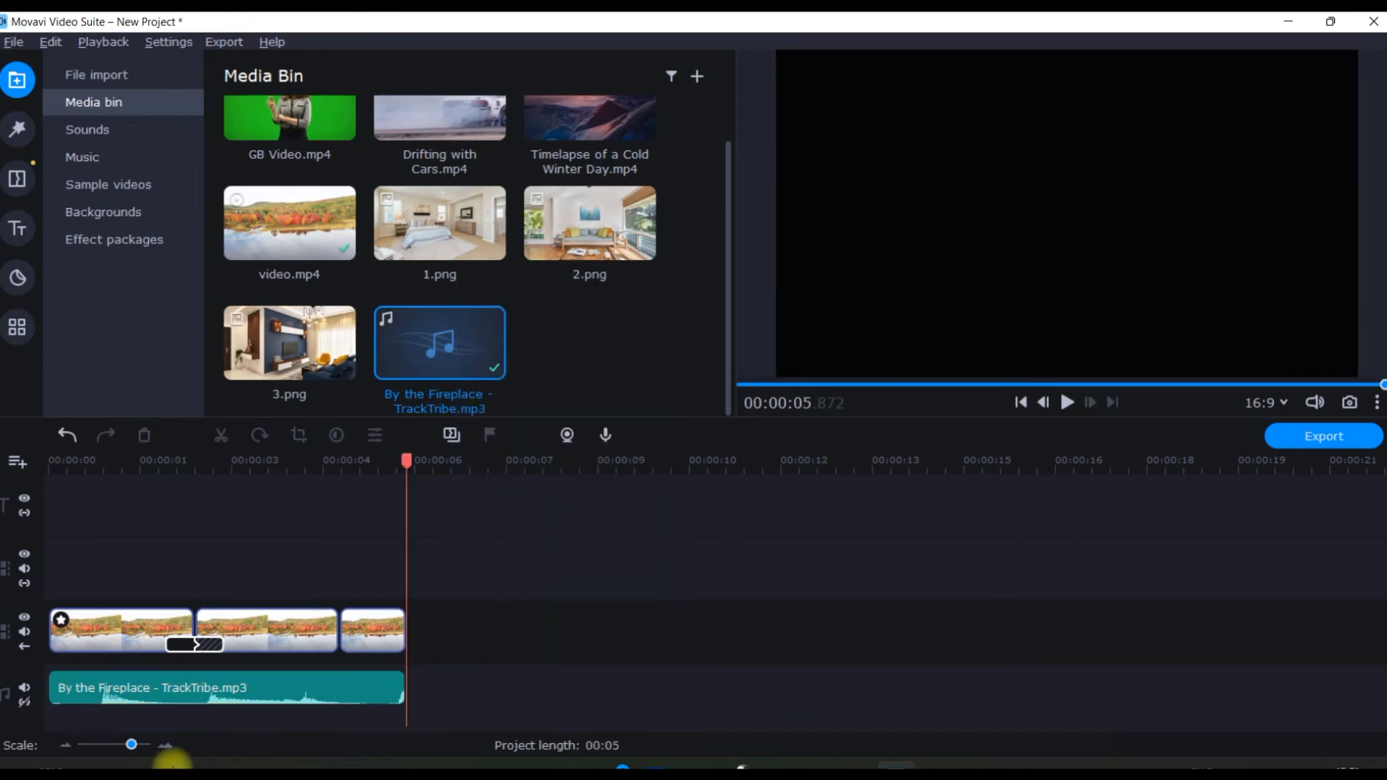
Step: Play the video with its music from the beginning, and return the playhead to the start
drag(127, 743, 124, 743)
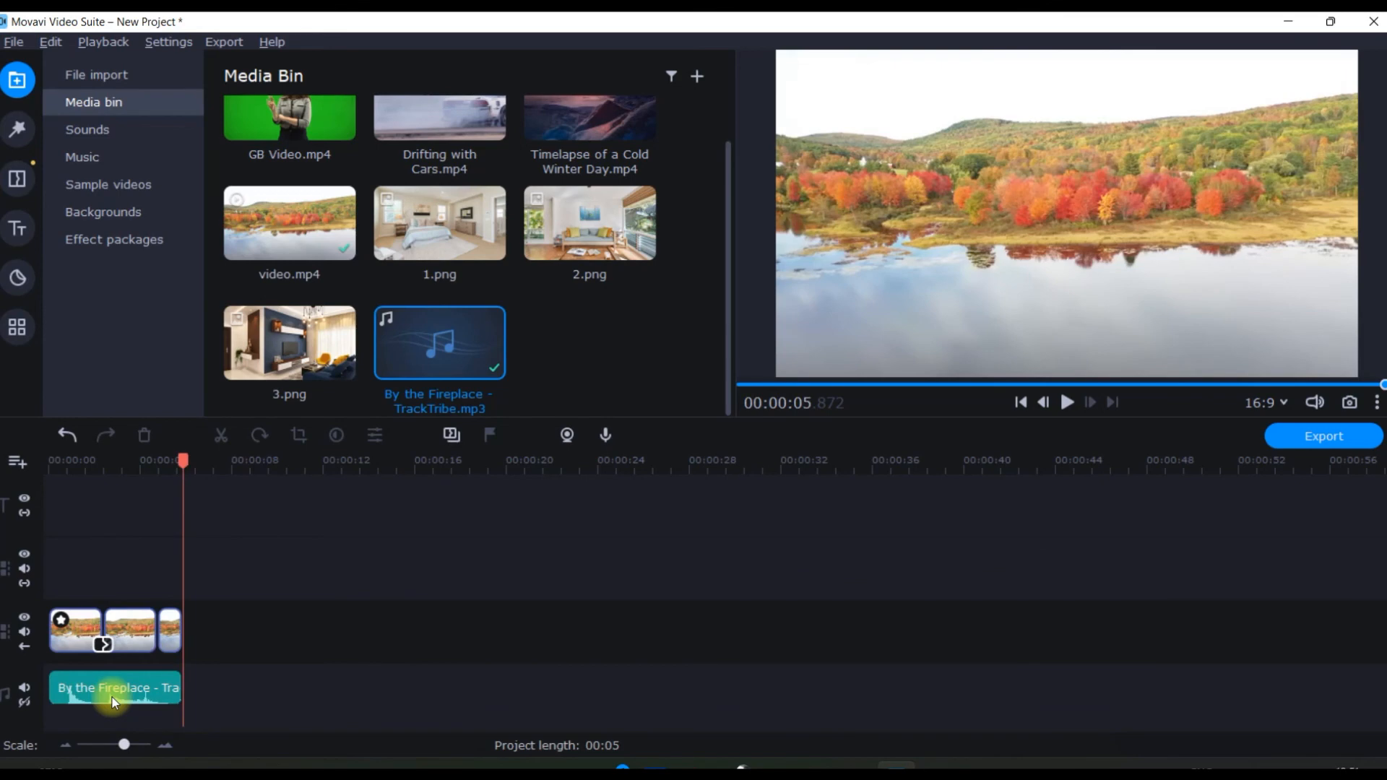
drag(182, 460, 37, 498)
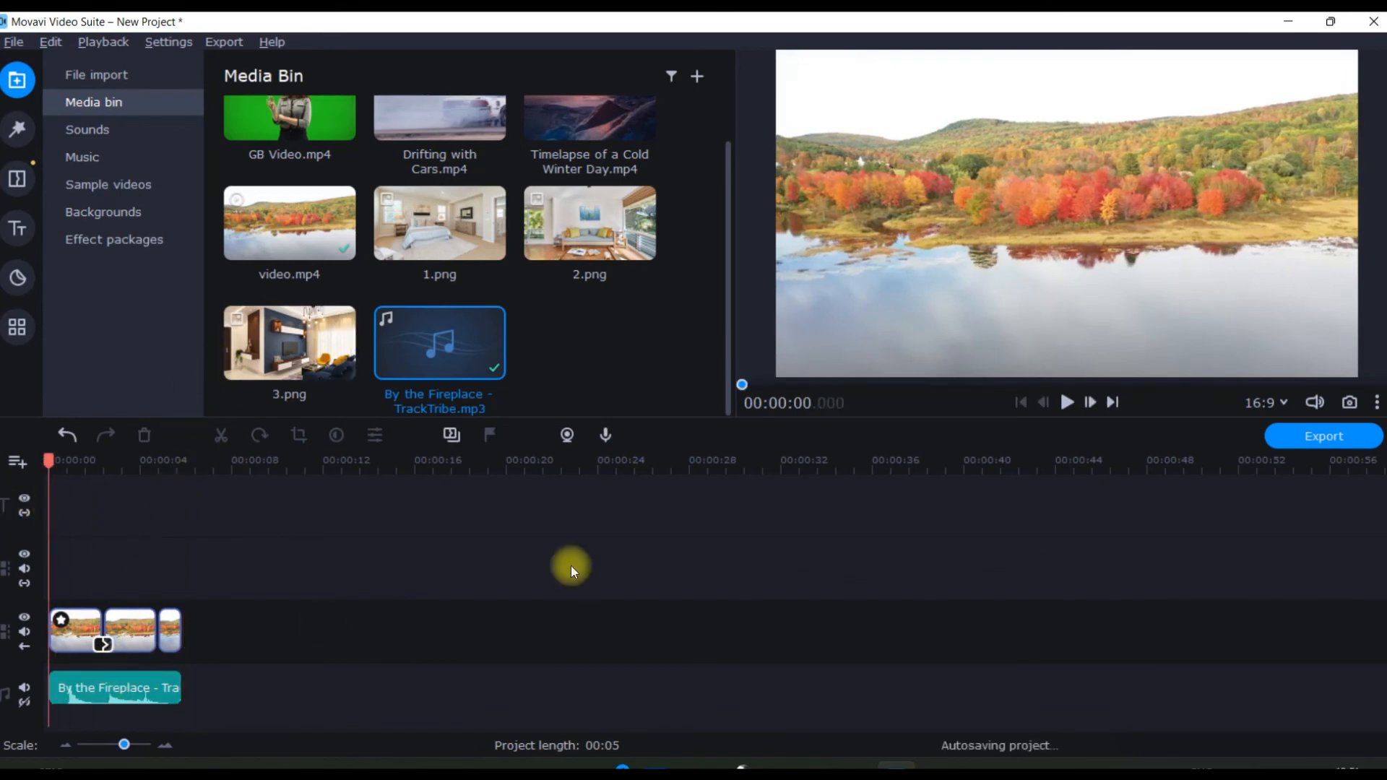
click(1067, 402)
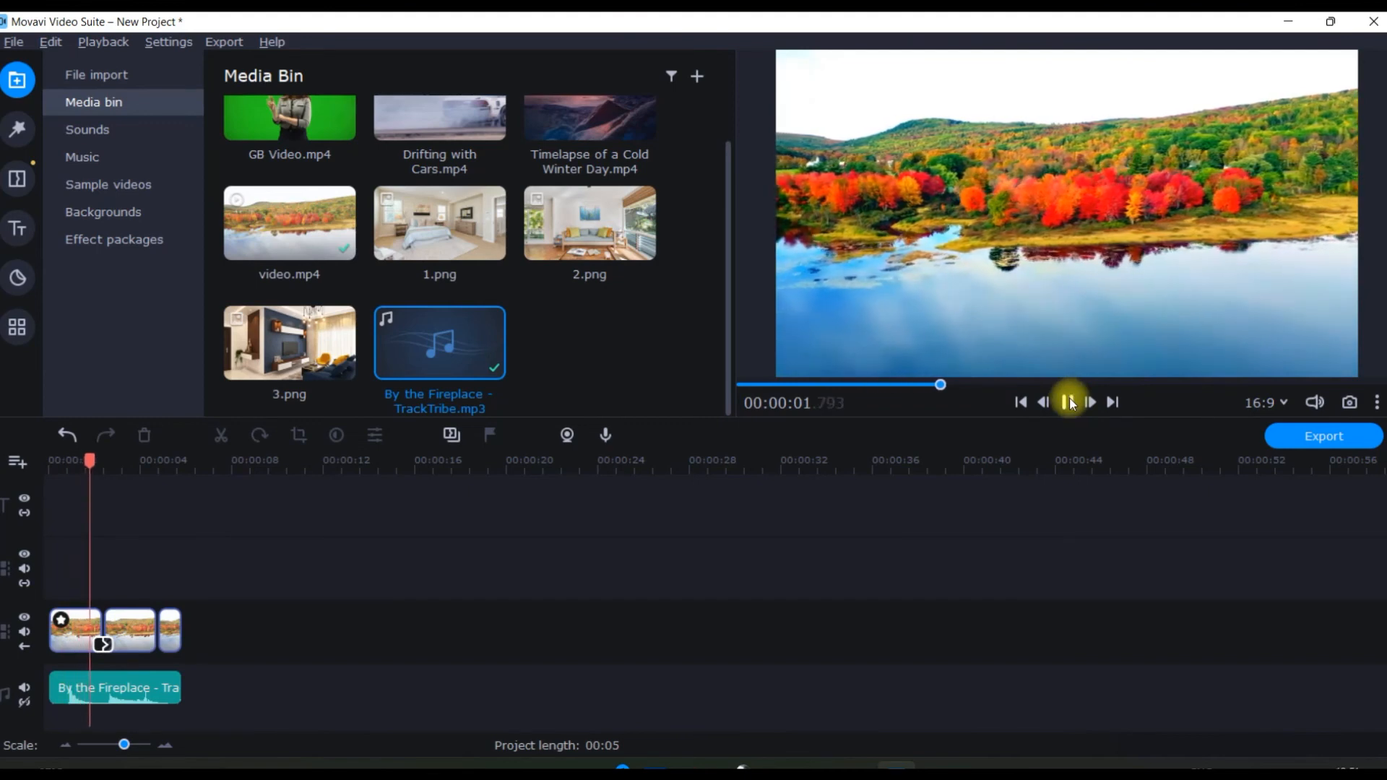
click(1069, 402)
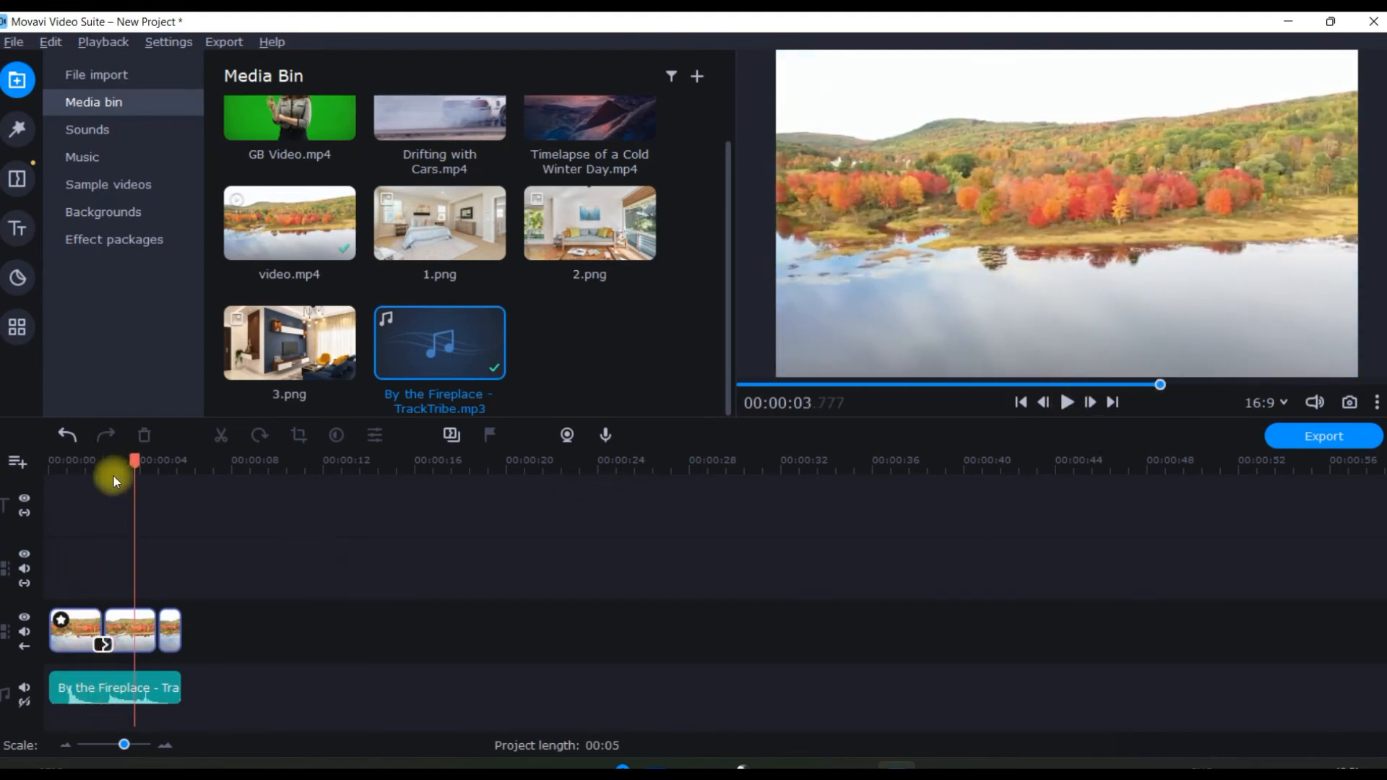
drag(129, 463, 47, 464)
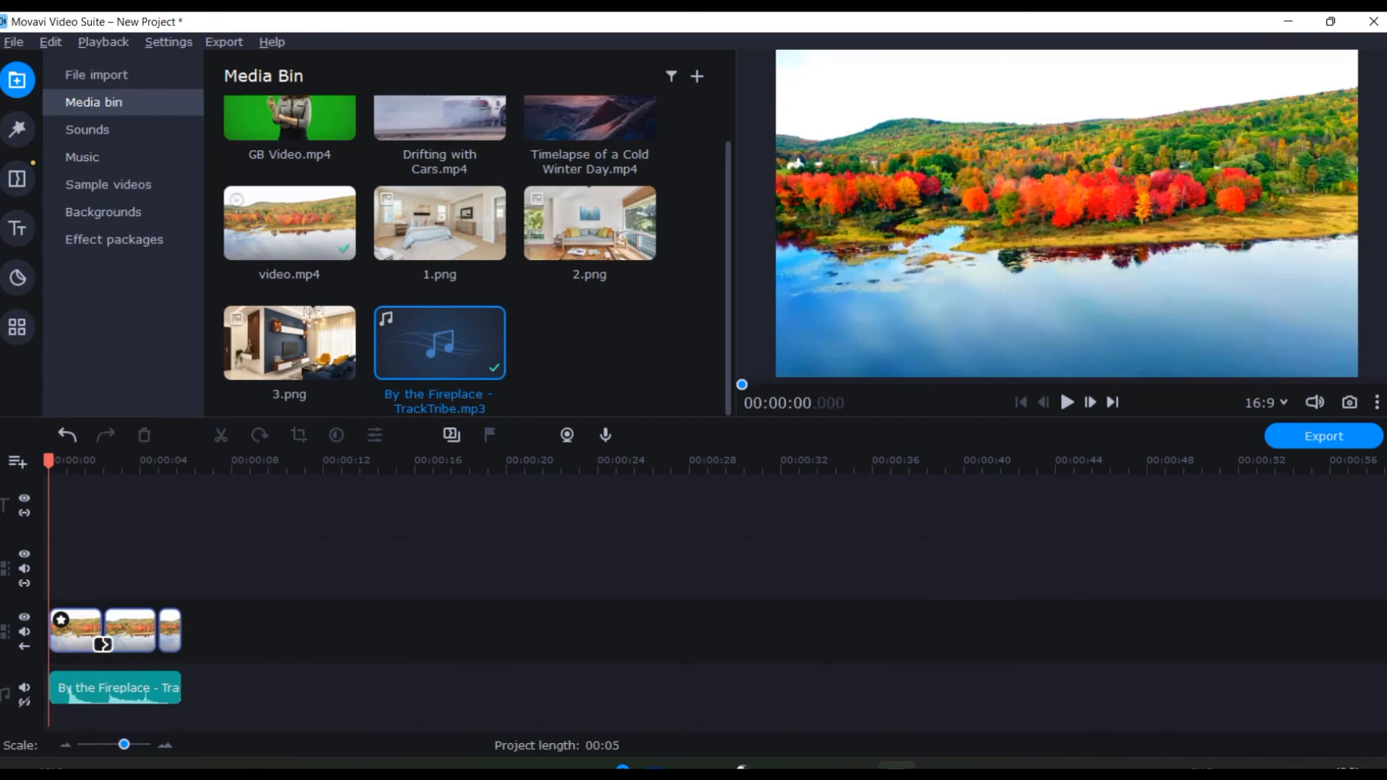
Step: Detect the audio beats of the music clip with the Beat Detection tool
drag(124, 743, 131, 744)
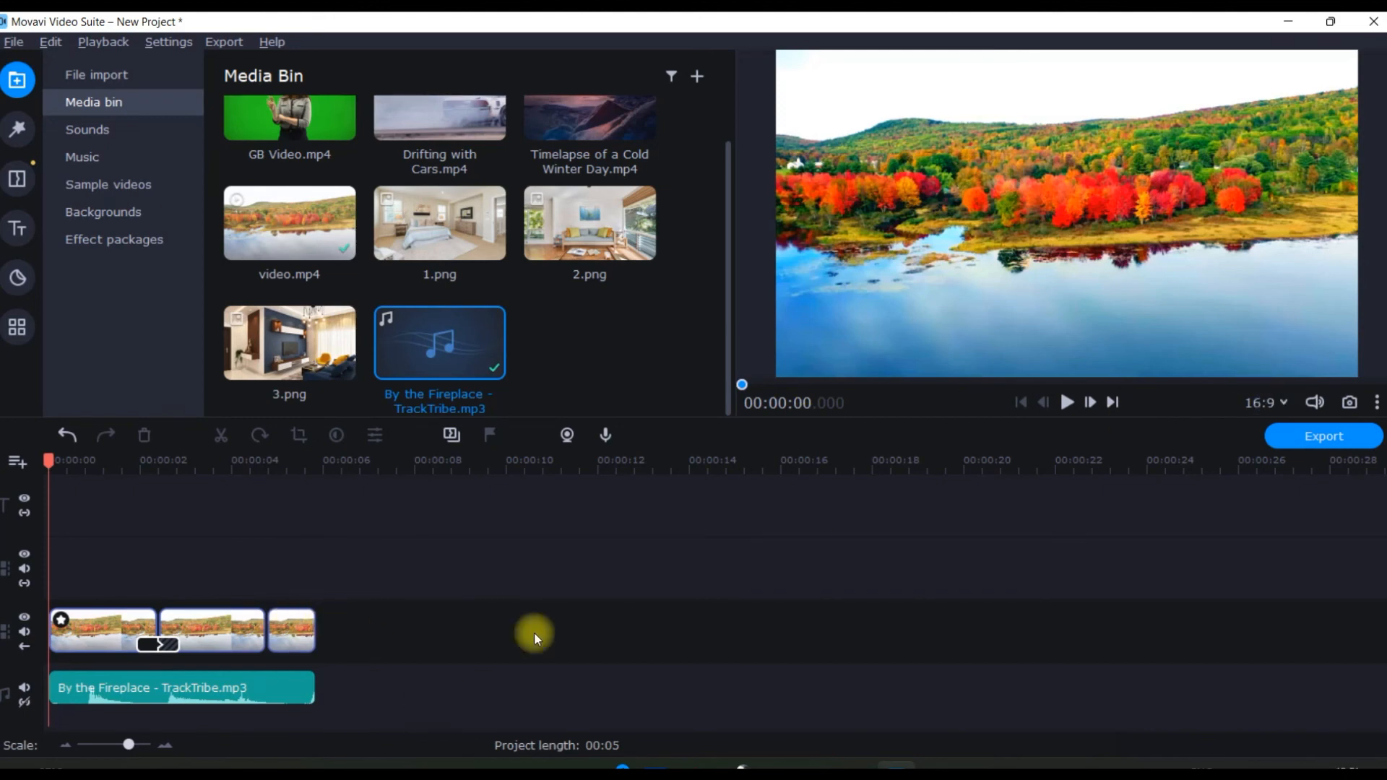
click(88, 684)
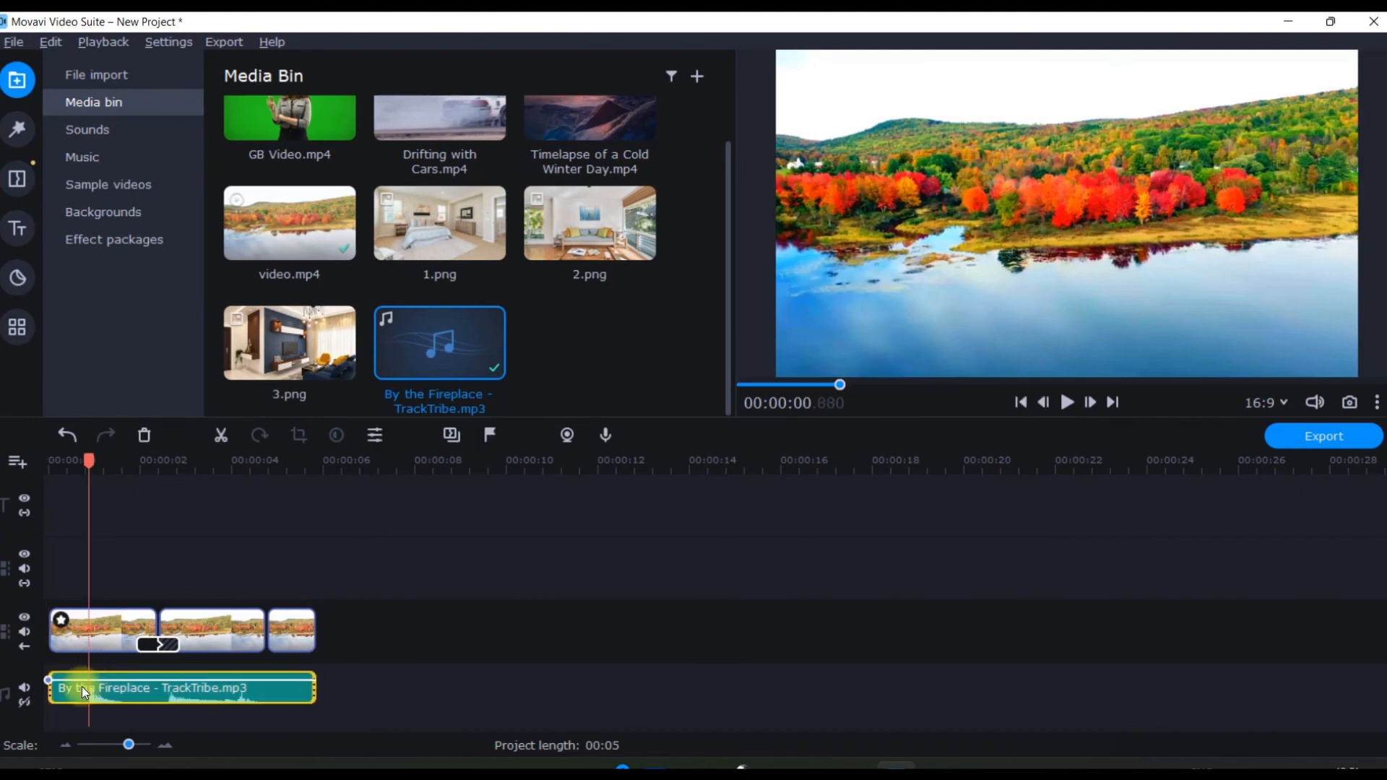
click(16, 327)
click(55, 102)
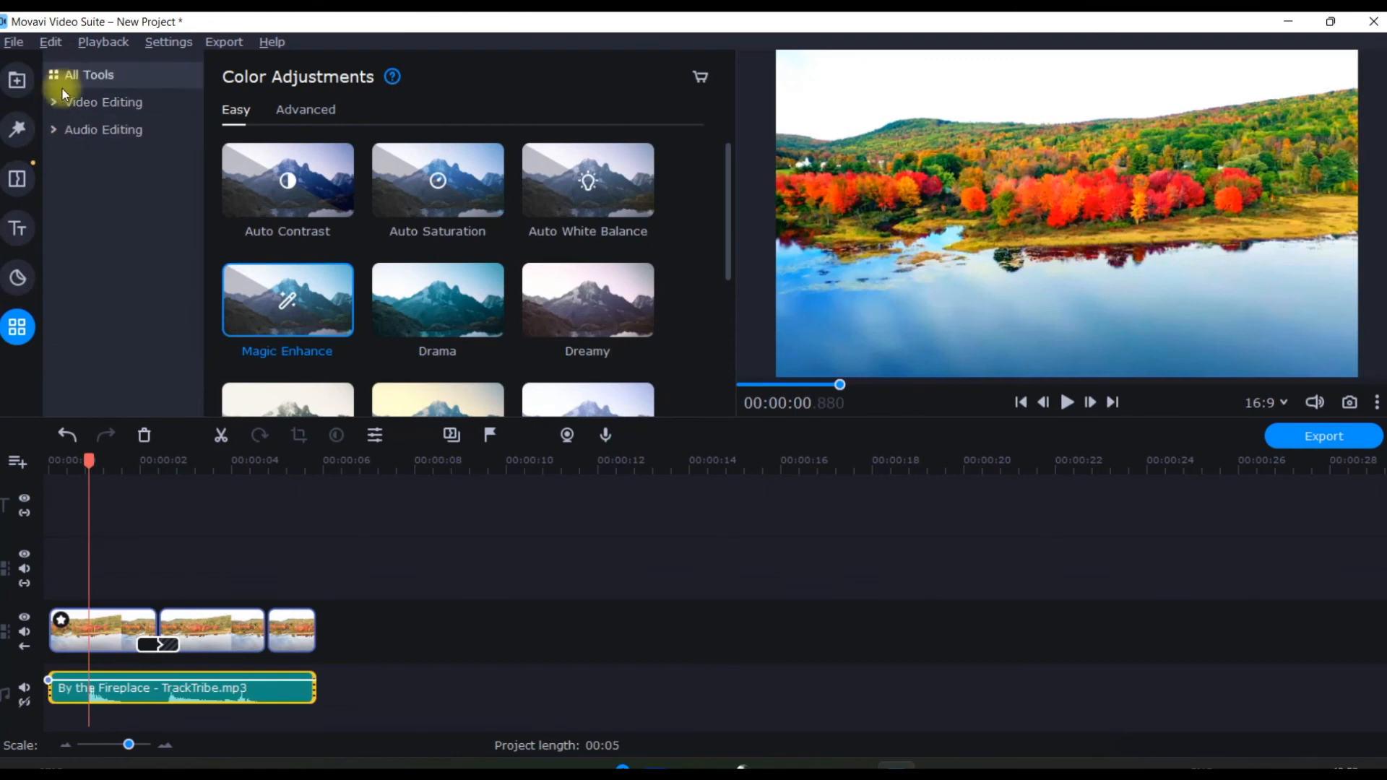
click(63, 130)
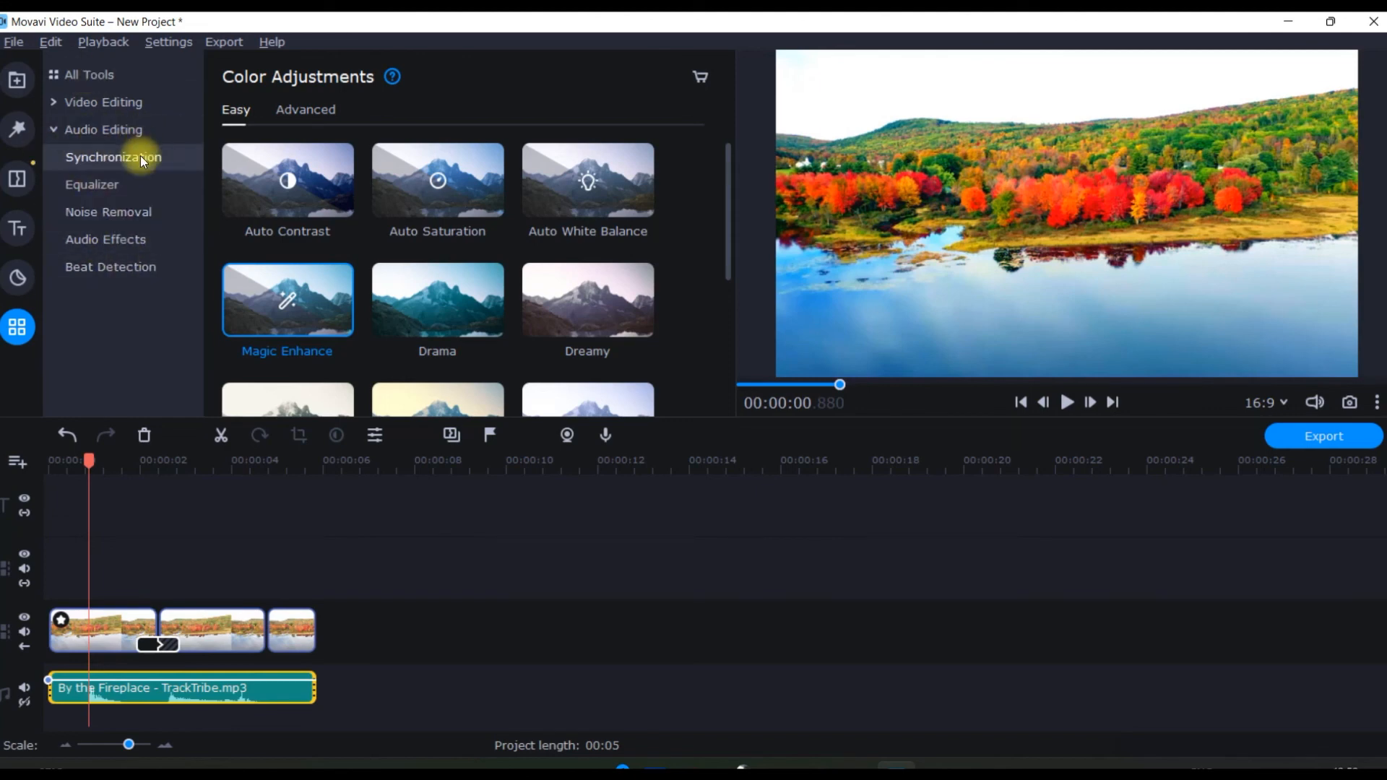
click(124, 270)
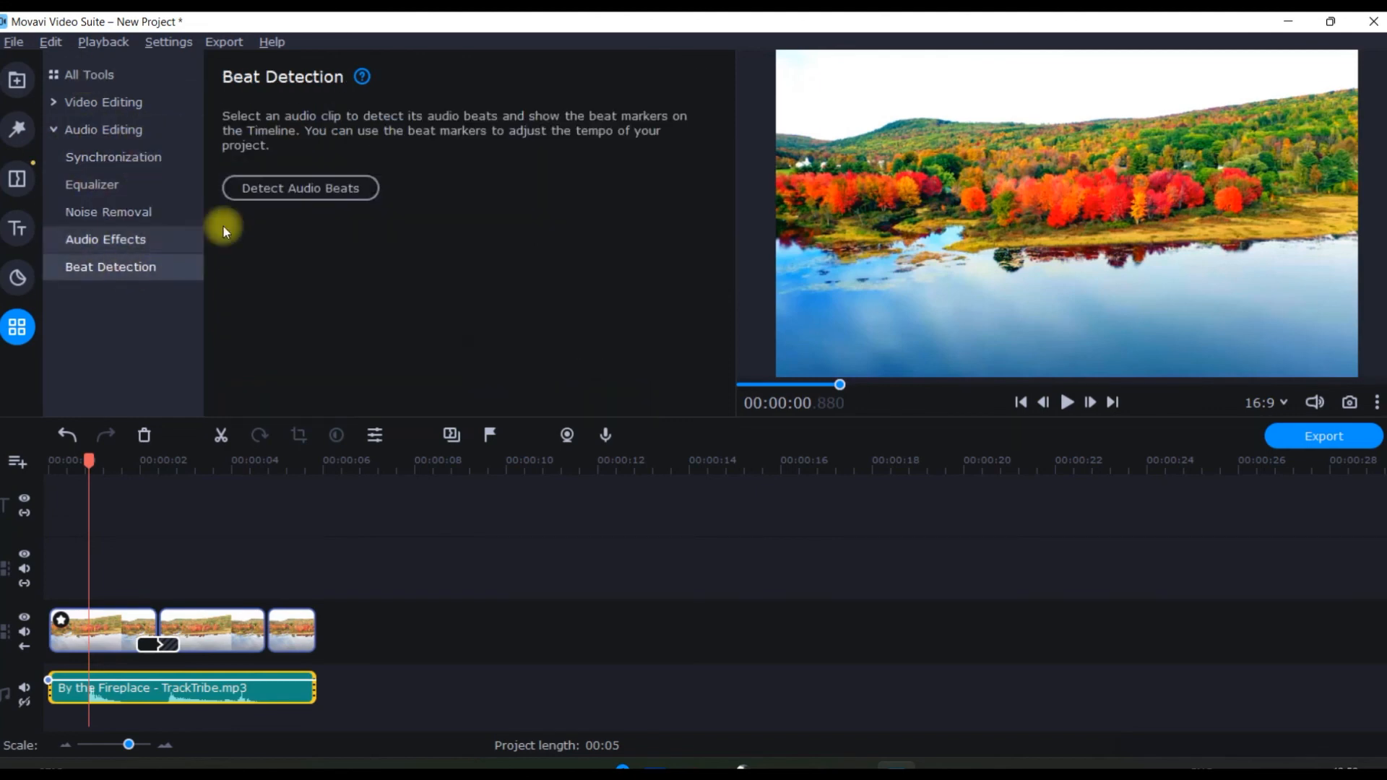
click(271, 188)
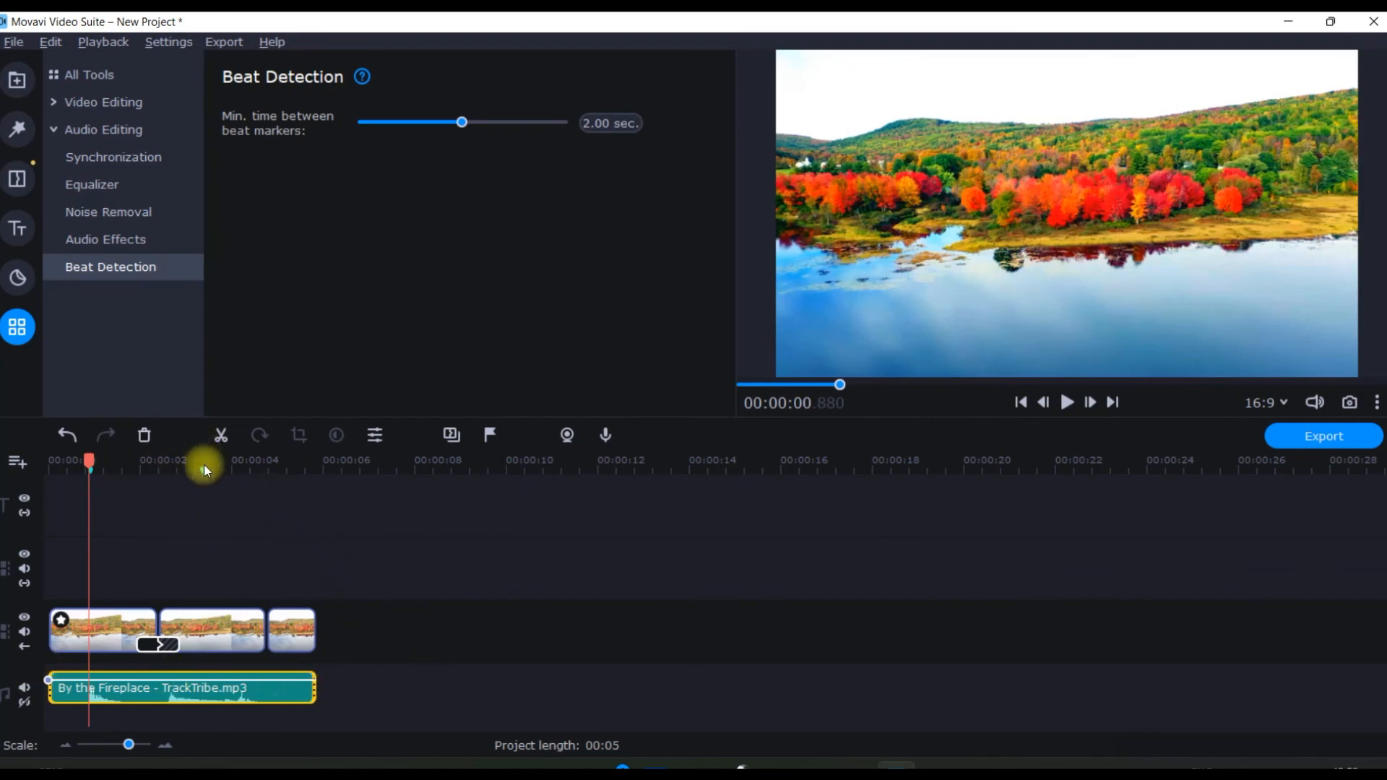
Step: Reduce the minimum time between beat markers to 0.72 sec., and increase it again slightly
drag(456, 121, 392, 139)
click(128, 468)
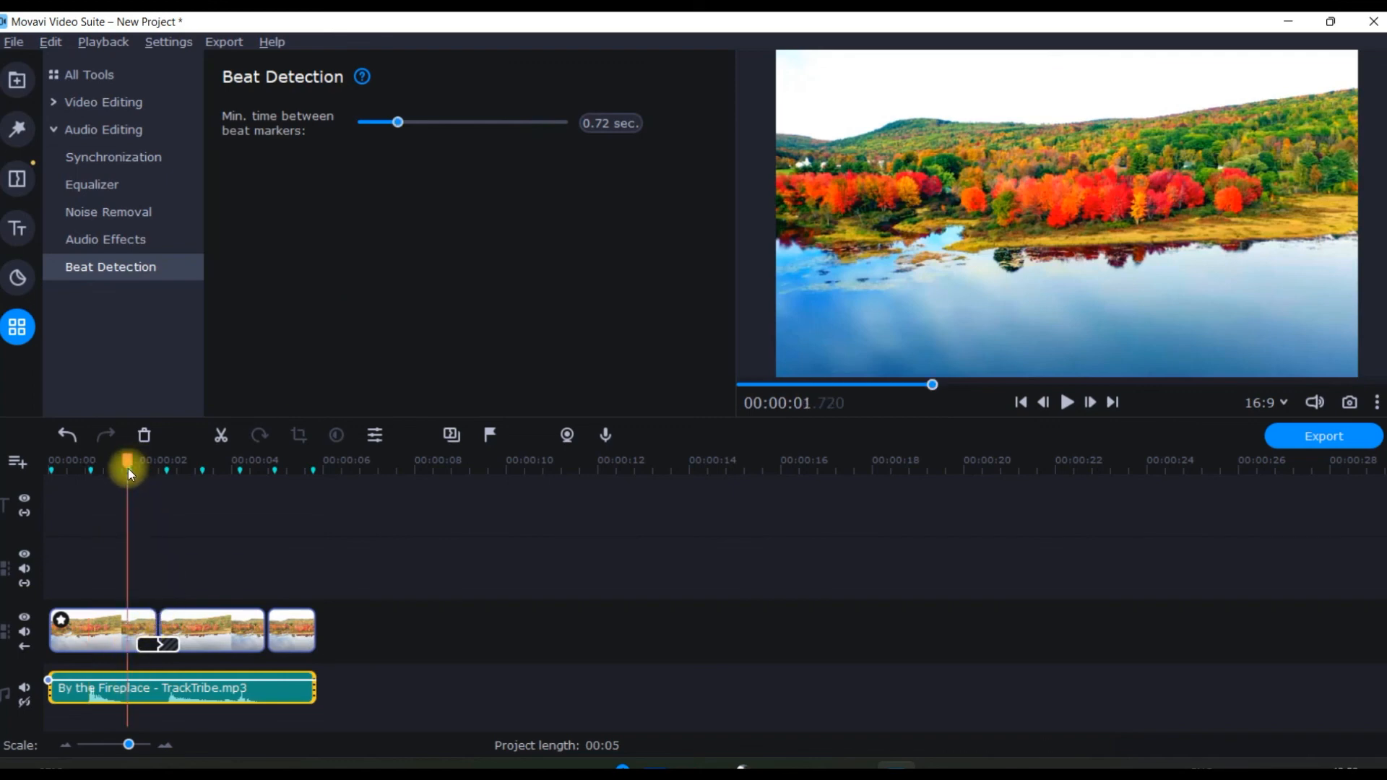
drag(396, 119, 418, 119)
Step: Extend the end of the second clip slightly, and try to line up its start with the nearby beat marker
click(158, 618)
click(214, 630)
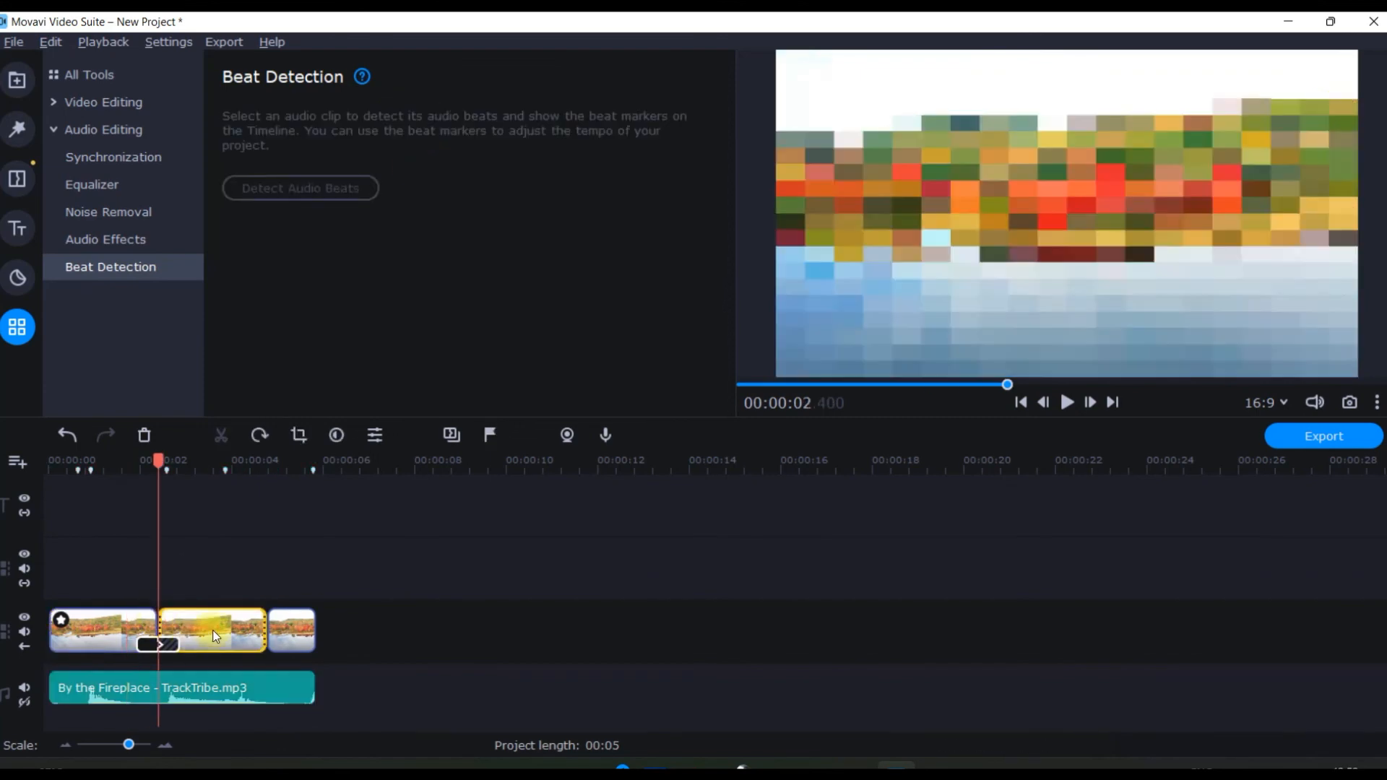
drag(265, 624, 280, 624)
drag(160, 621, 168, 622)
click(164, 648)
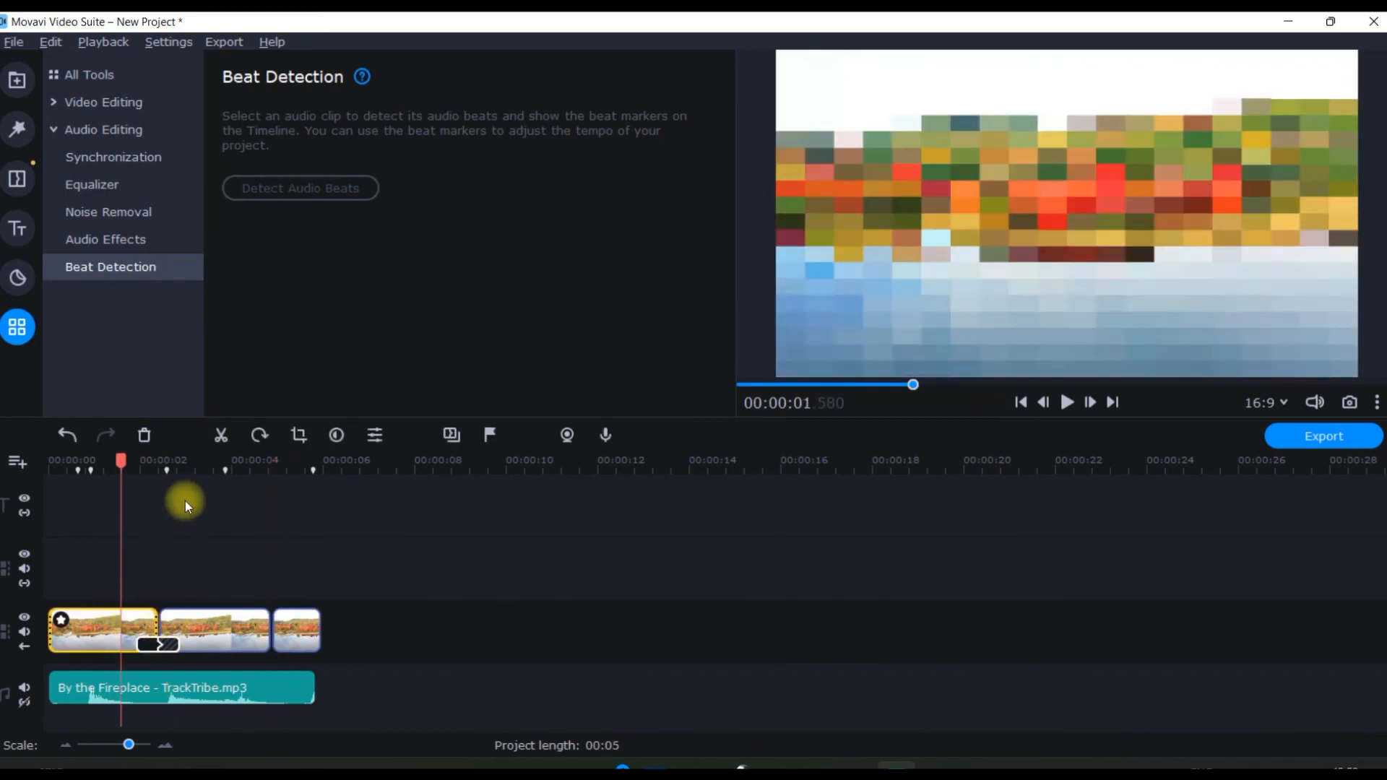
drag(168, 473, 158, 471)
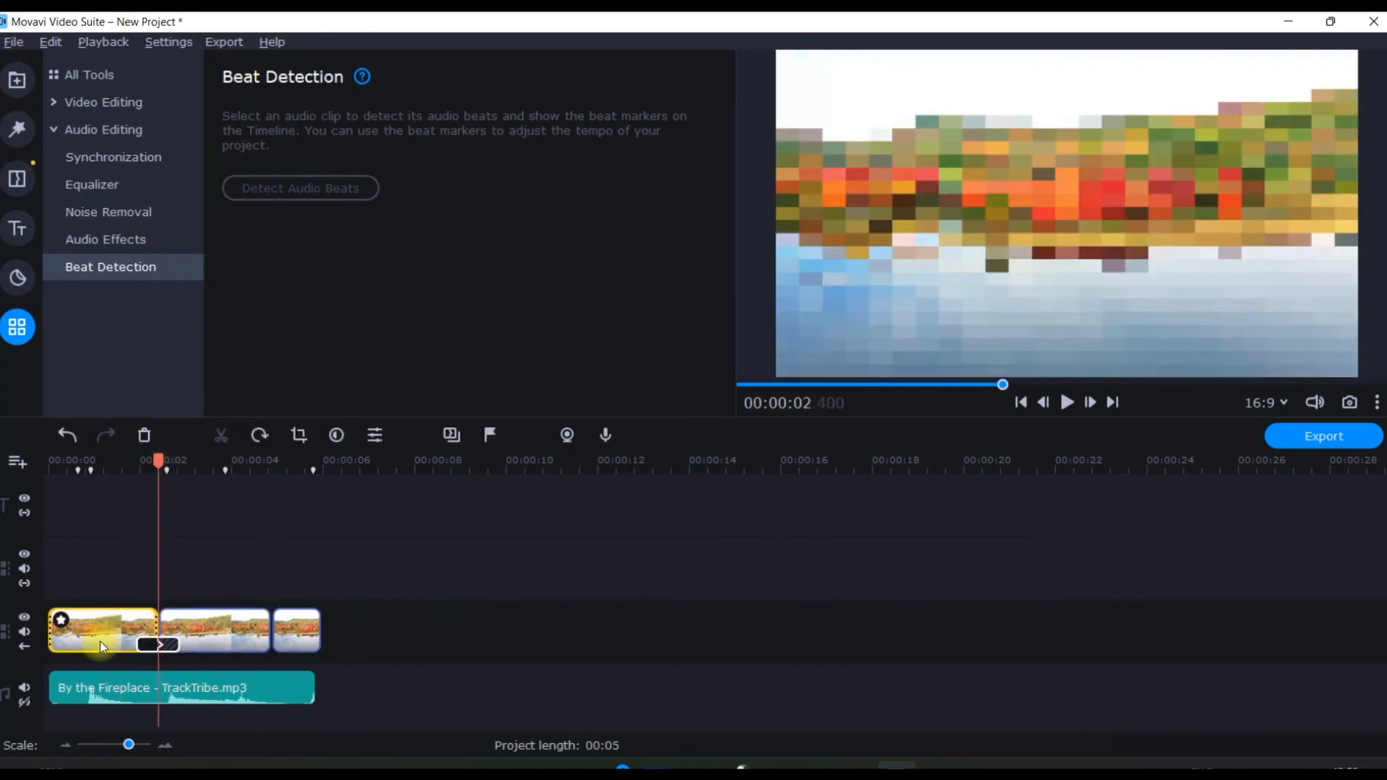
Step: Shorten the end of the second clip slightly, and try to move the clip away from the first one on the timeline
click(190, 624)
click(268, 628)
drag(268, 629, 248, 629)
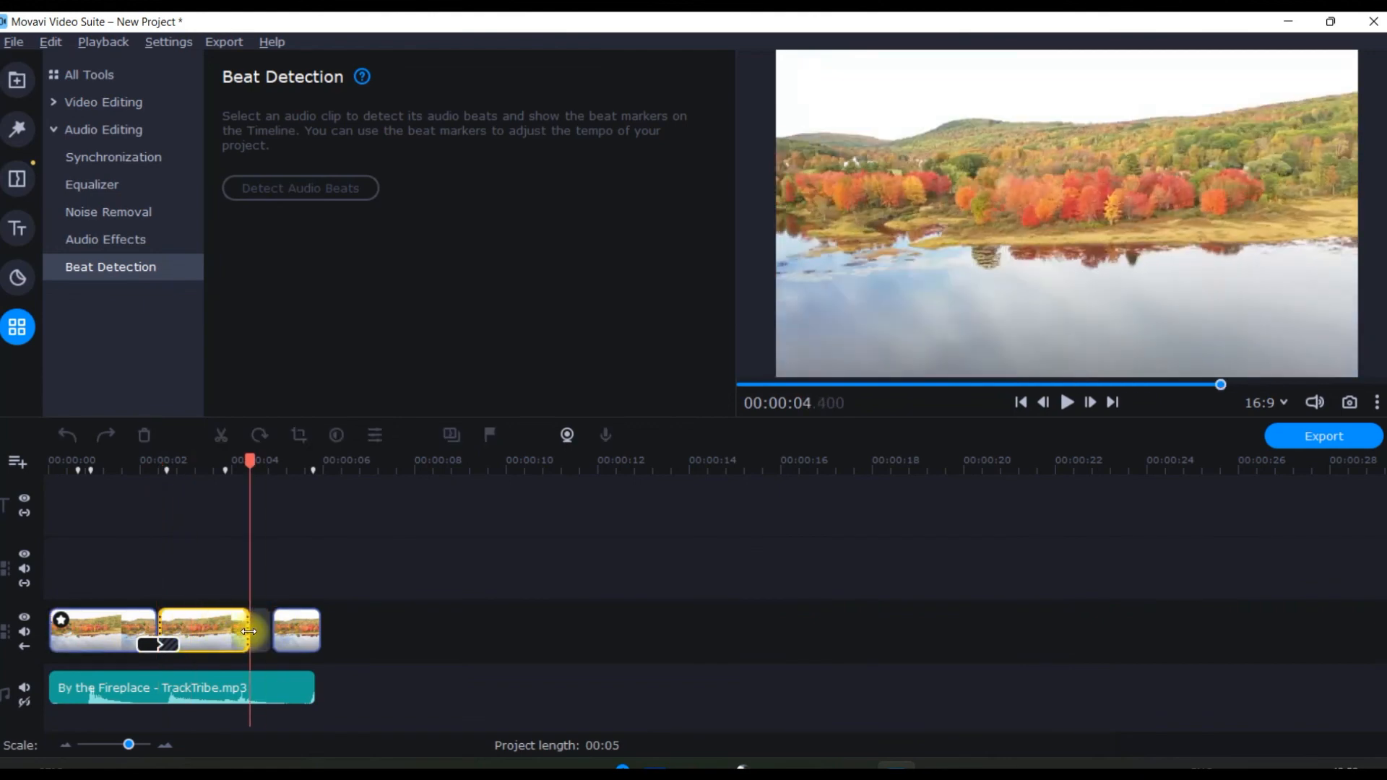
click(147, 616)
drag(147, 616, 164, 619)
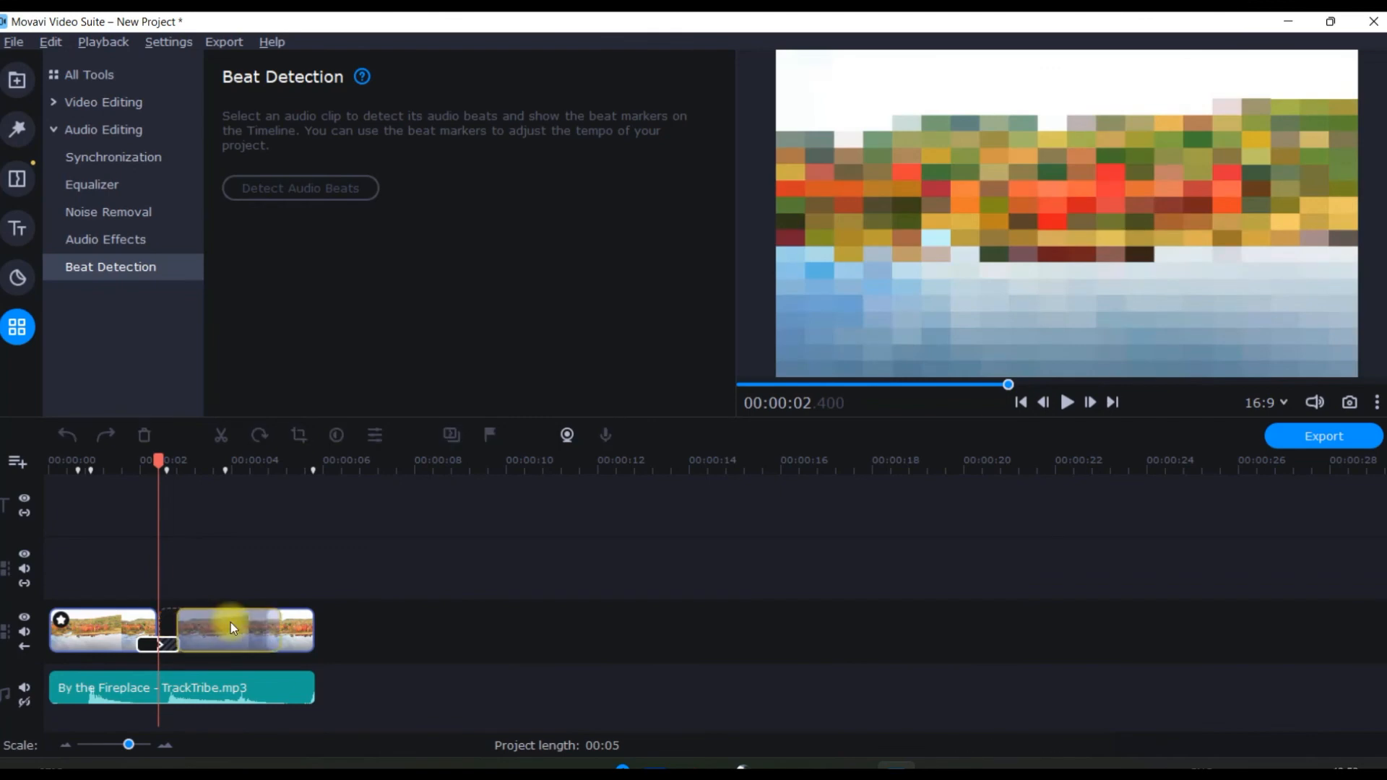
click(254, 629)
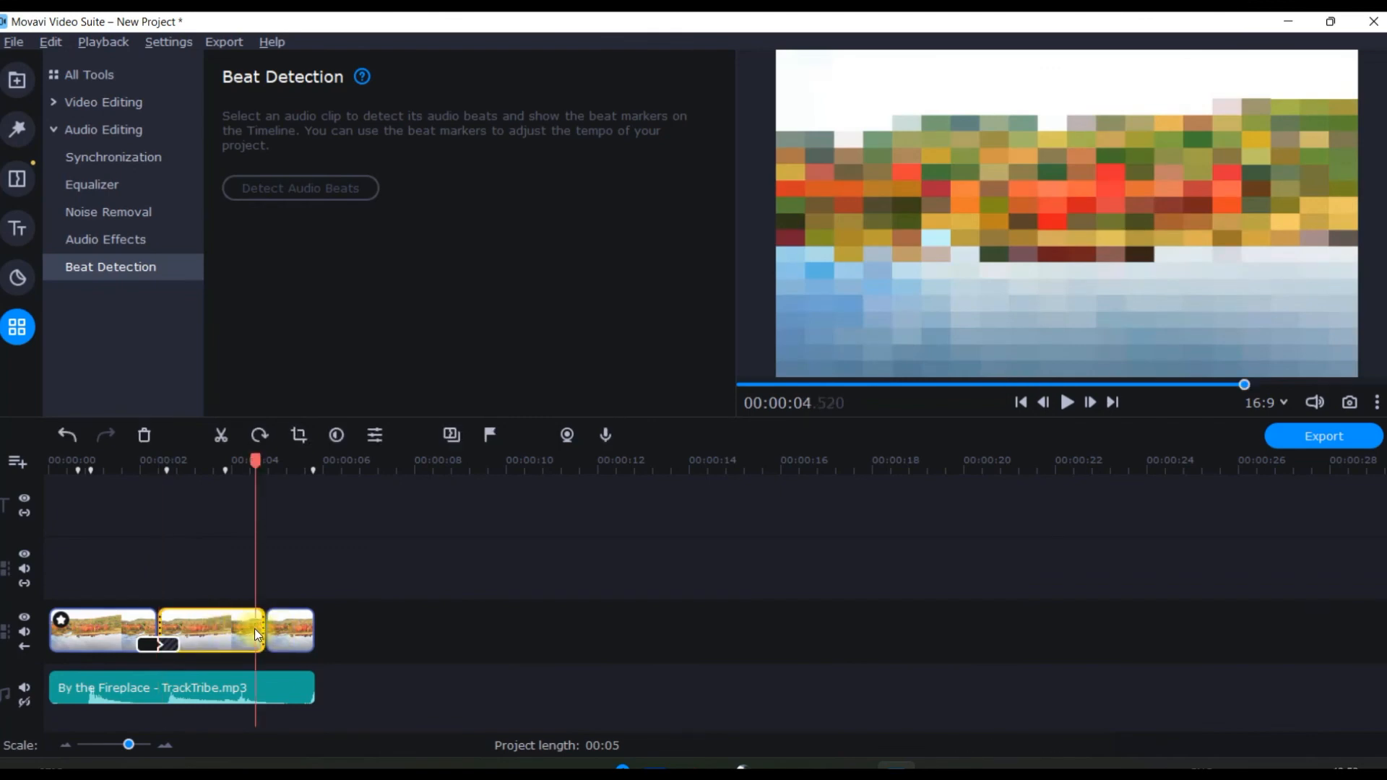
Step: Trim the second clip's end to the beat marker at 00:00:03.880, and extend the first clip's end to the marker at 00:00:02.570
click(289, 623)
drag(287, 631, 269, 634)
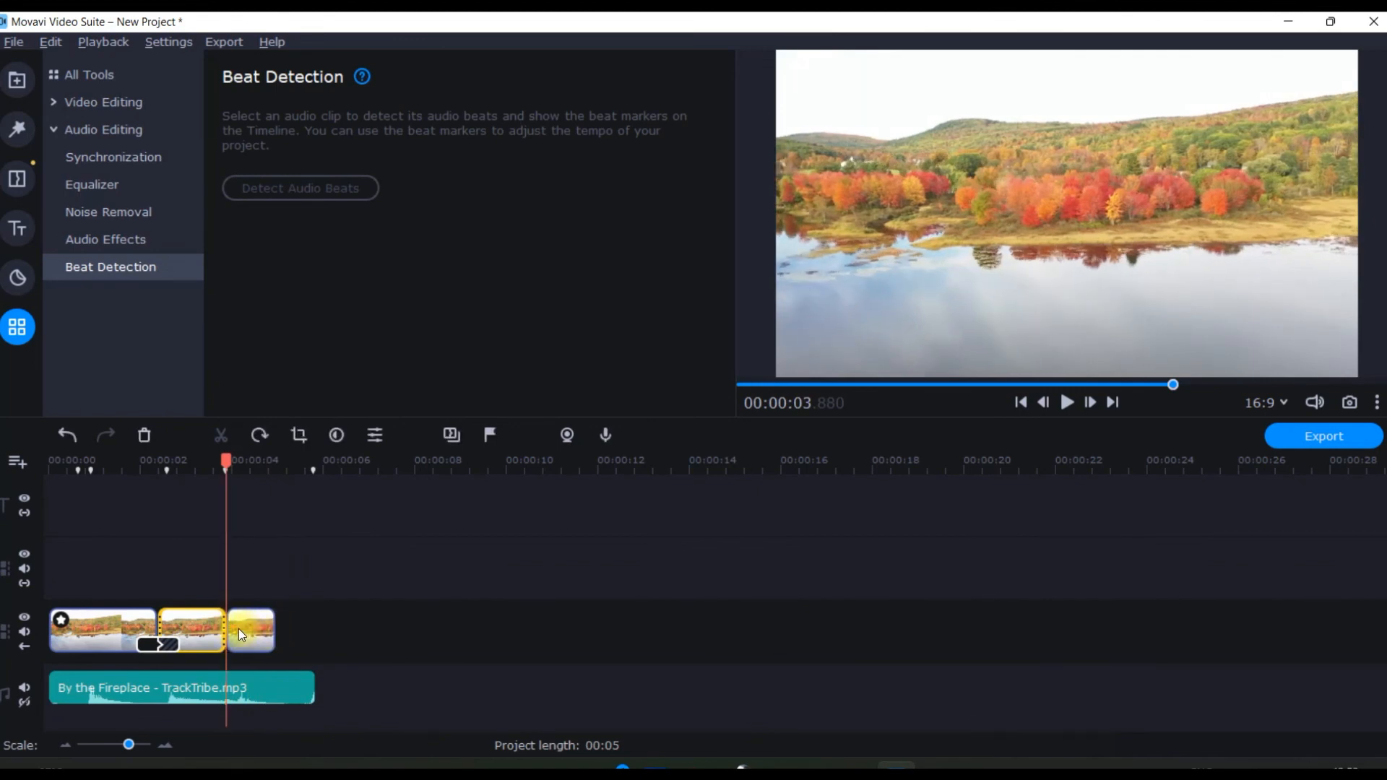
click(152, 615)
drag(151, 615, 161, 614)
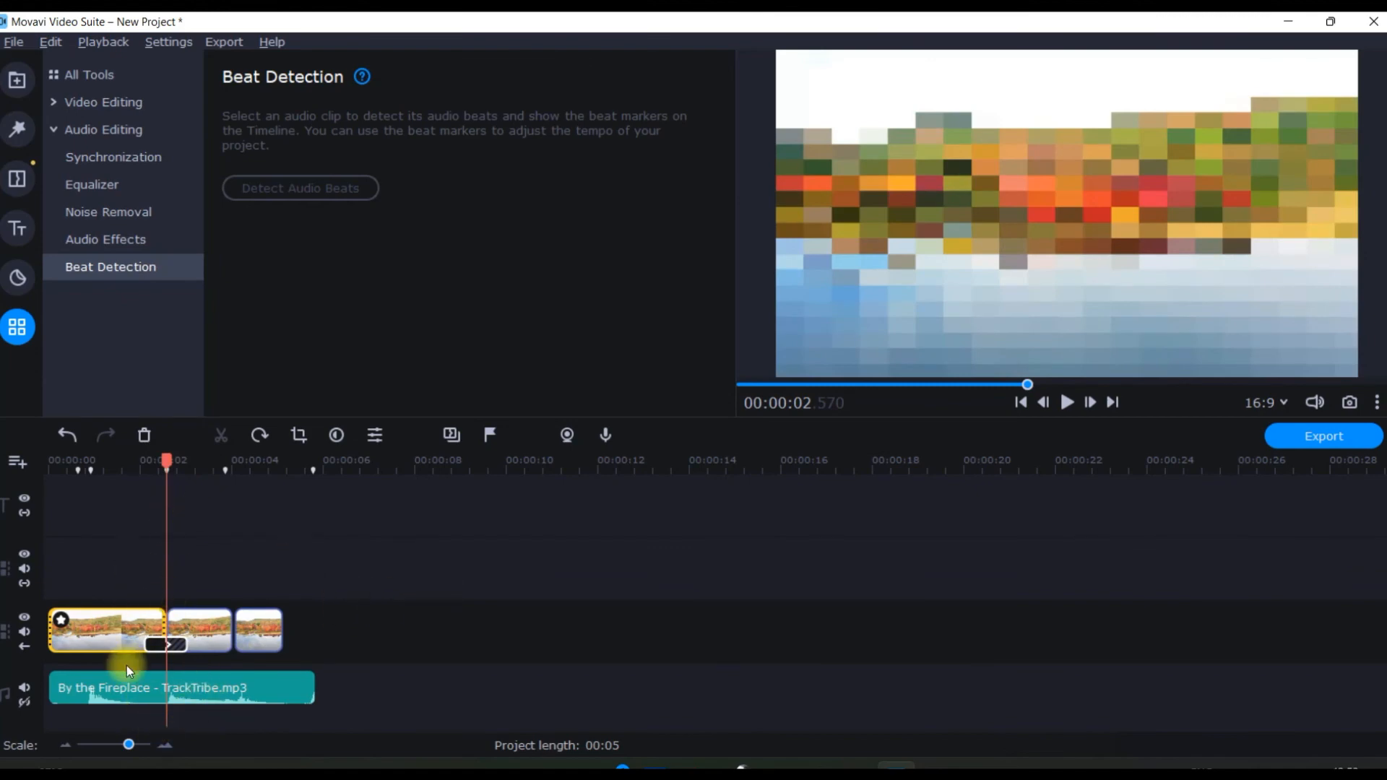
Step: Play the beat-adjusted video from the beginning in full screen, and return the playhead to the start
drag(171, 462, 47, 462)
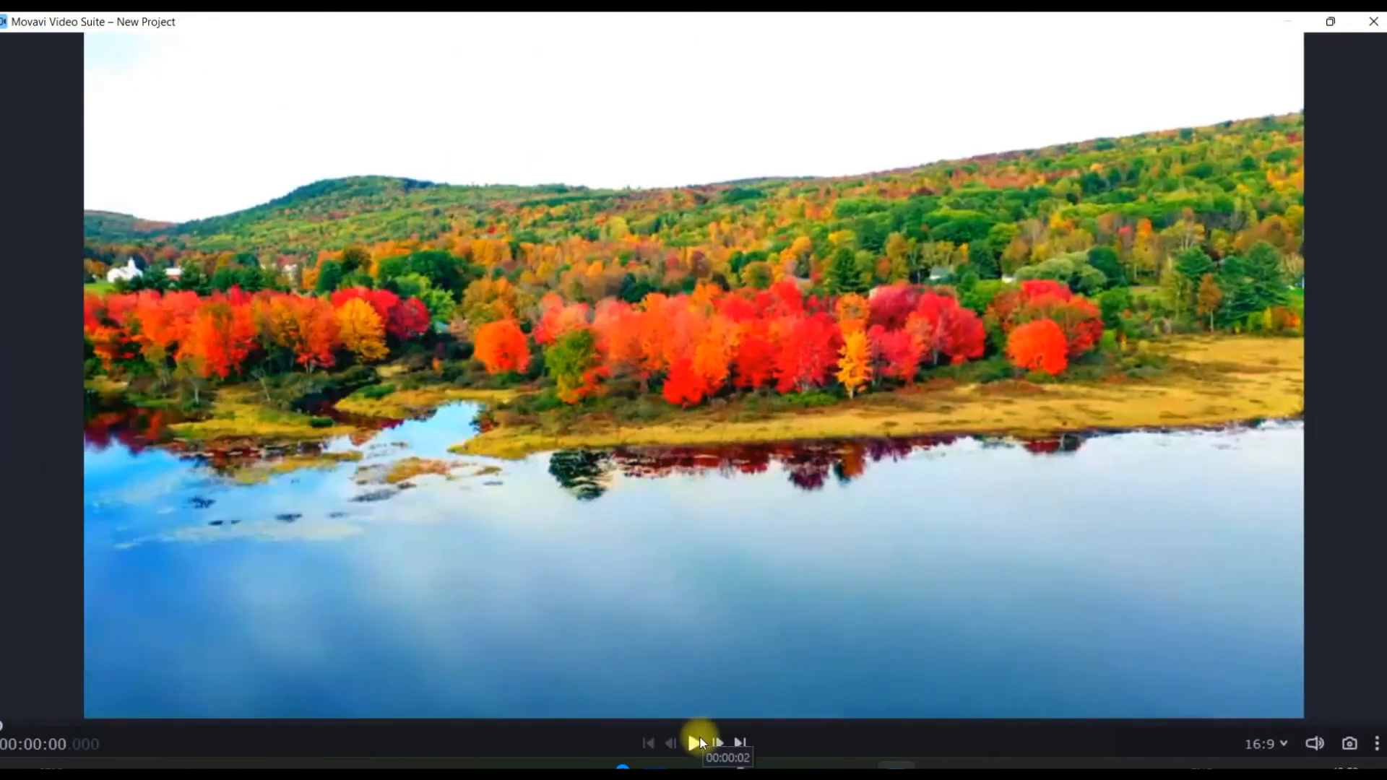
click(692, 742)
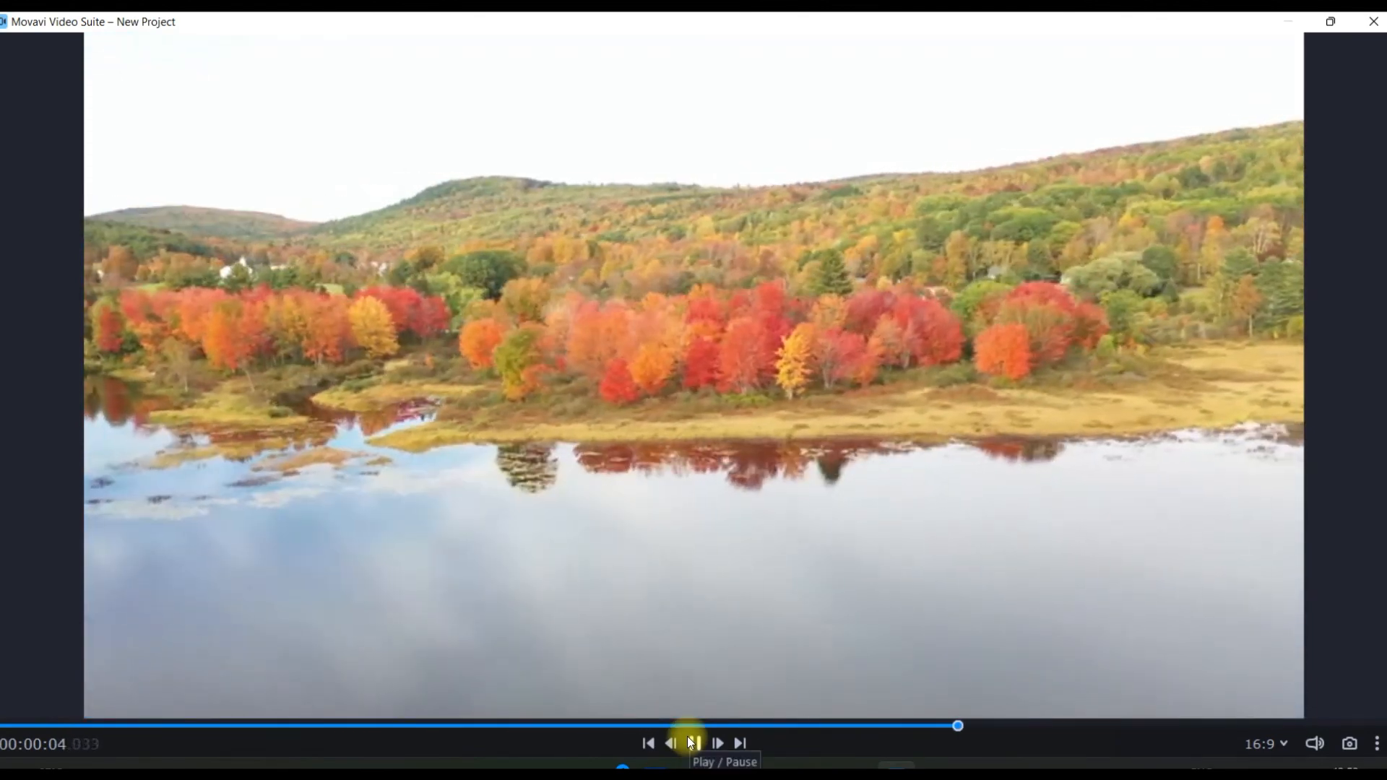
key(Escape)
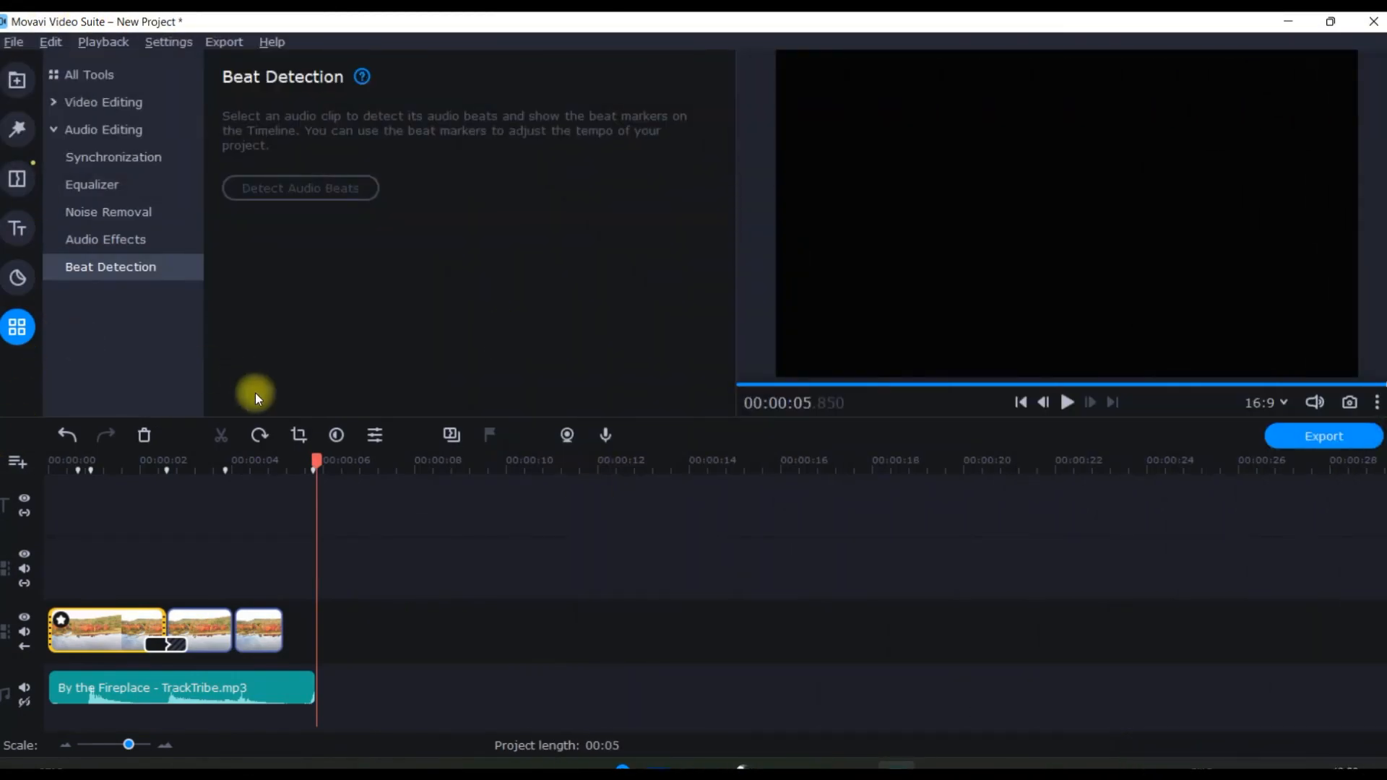
drag(316, 469, 16, 491)
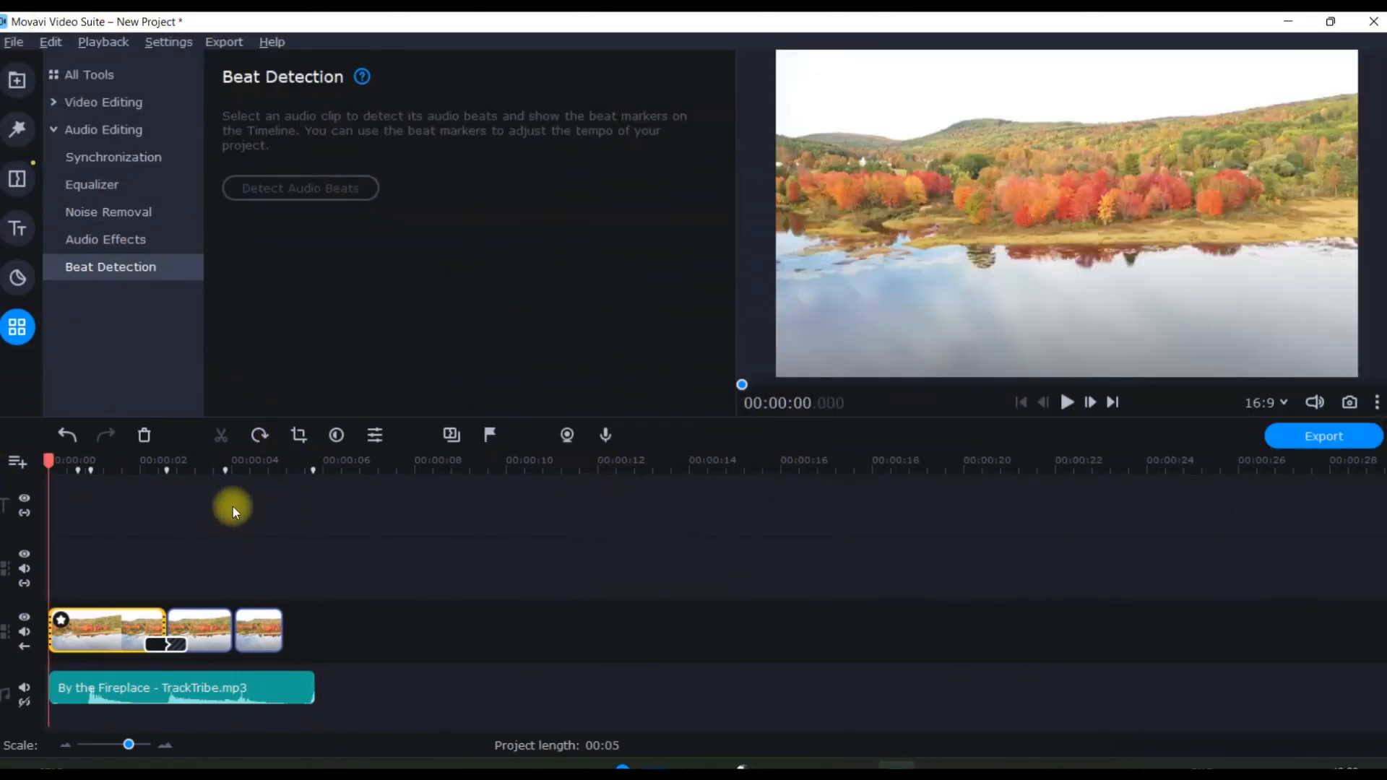